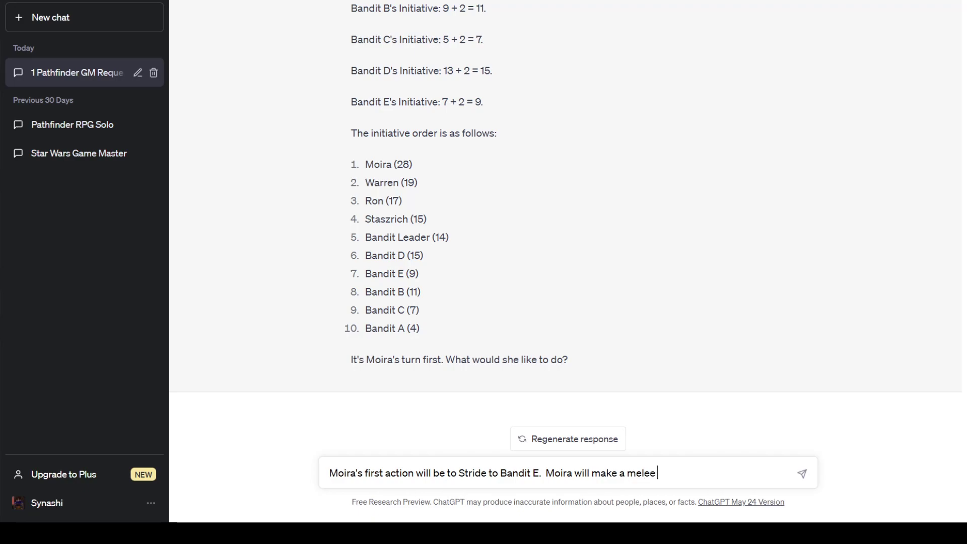
{"action": "type", "text": "st Bandit E."}
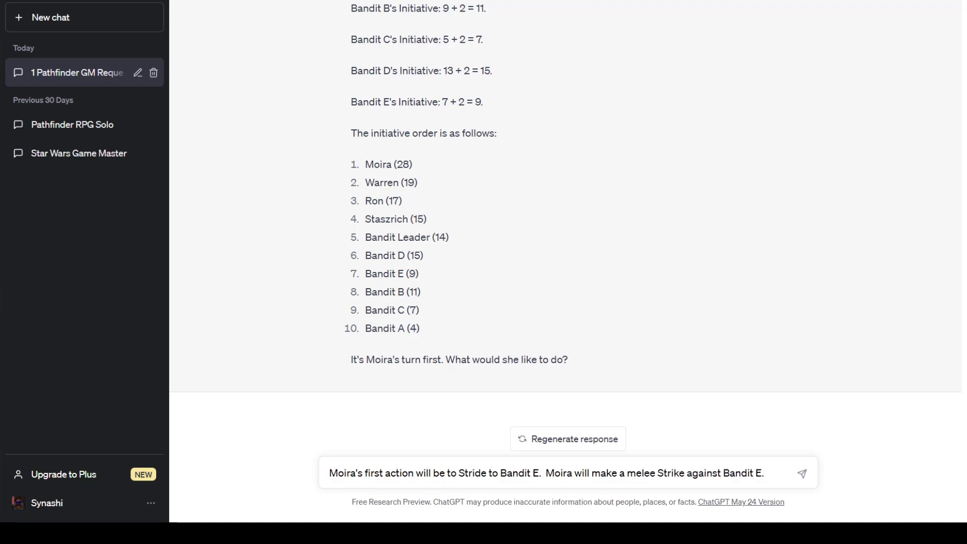
{"action": "key", "text": "shift+Return"}
{"action": "type", "text": "M"}
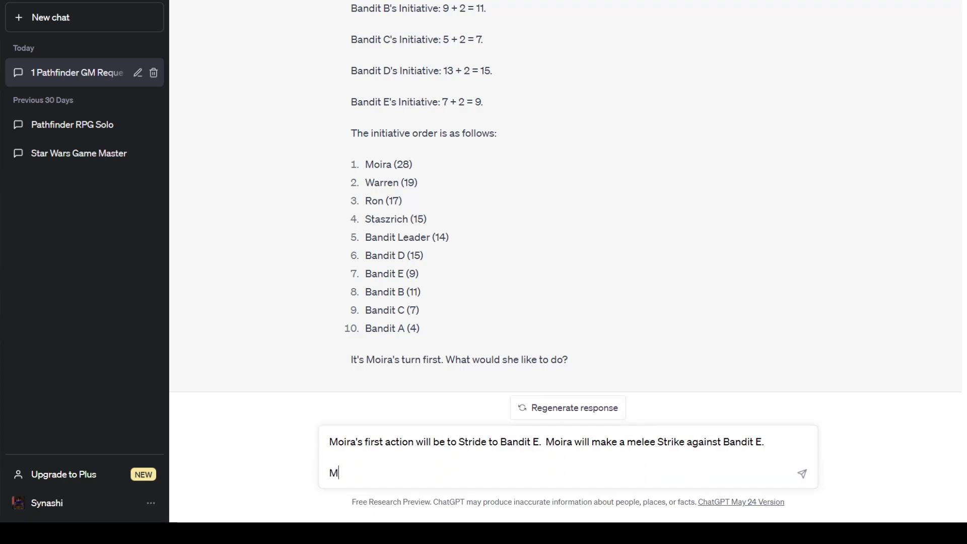
Reword the second sentence of the message to "Moira will make two melee Strikes against Bandit E."
{"action": "key", "text": "BackSpace"}
{"action": "key", "text": "BackSpace"}
{"action": "key", "text": "BackSpace"}
{"action": "key", "text": "BackSpace"}
{"action": "key", "text": "BackSpace"}
{"action": "key", "text": "BackSpace"}
{"action": "key", "text": "BackSpace"}
{"action": "key", "text": "BackSpace"}
{"action": "key", "text": "BackSpace"}
{"action": "key", "text": "BackSpace"}
{"action": "key", "text": "BackSpace"}
{"action": "key", "text": "BackSpace"}
{"action": "key", "text": "BackSpace"}
{"action": "key", "text": "BackSpace"}
{"action": "key", "text": "BackSpace"}
{"action": "key", "text": "BackSpace"}
{"action": "key", "text": "BackSpace"}
{"action": "key", "text": "BackSpace"}
{"action": "key", "text": "BackSpace"}
{"action": "key", "text": "BackSpace"}
{"action": "key", "text": "BackSpace"}
{"action": "key", "text": "BackSpace"}
{"action": "key", "text": "BackSpace"}
{"action": "key", "text": "BackSpace"}
{"action": "key", "text": "BackSpace"}
{"action": "key", "text": "BackSpace"}
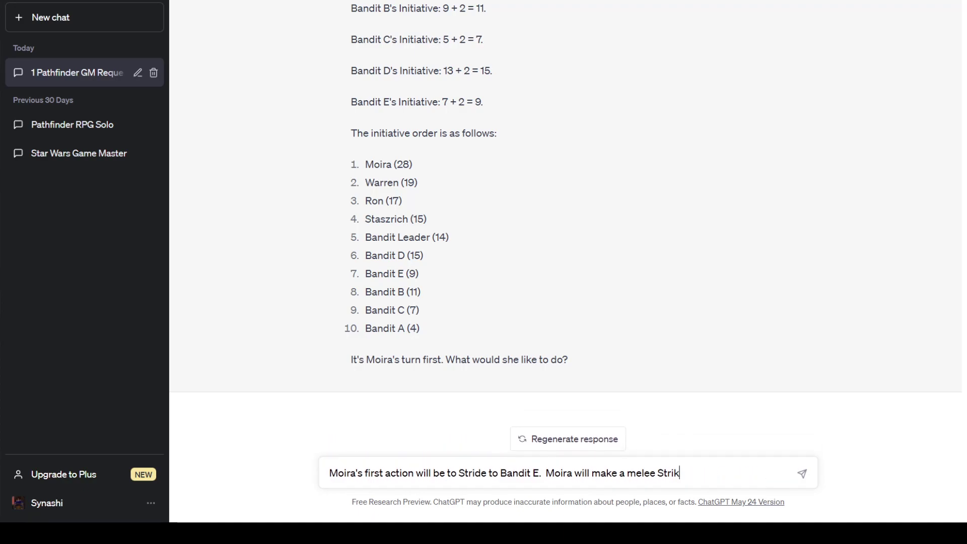
{"action": "type", "text": "two melee Strikes"}
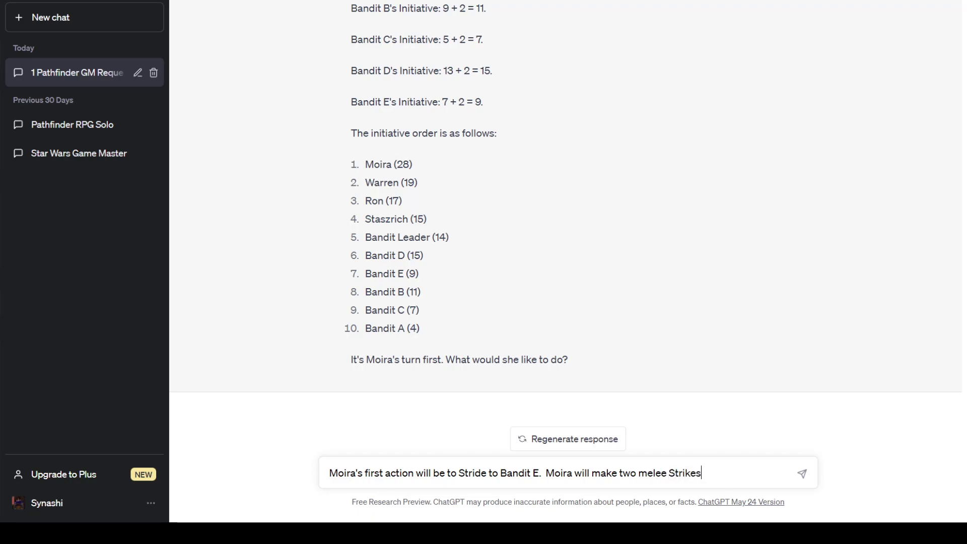
{"action": "type", "text": " against Bandit E."}
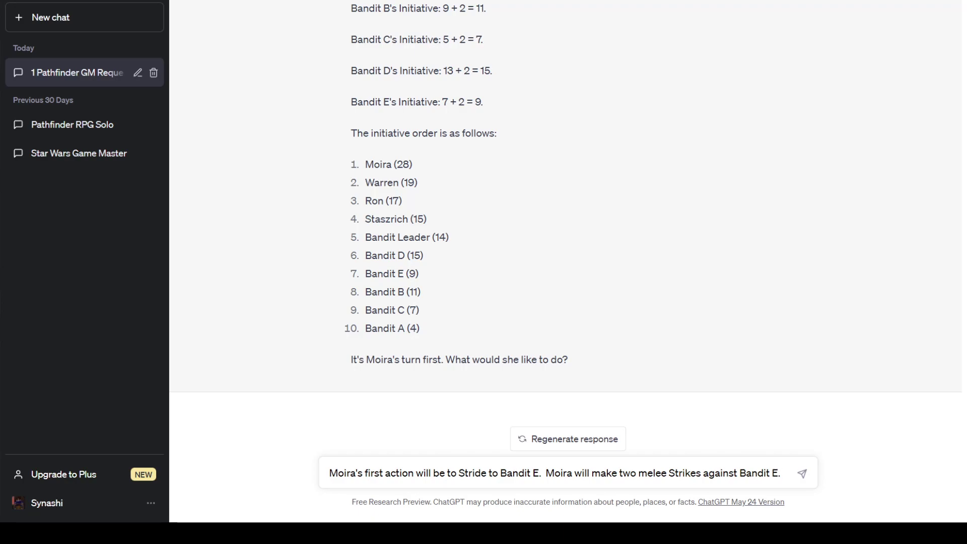
Add a separate paragraph to the message reading "Moira's first attack roll: 4 + 7 = 11."
{"action": "key", "text": "shift+Return"}
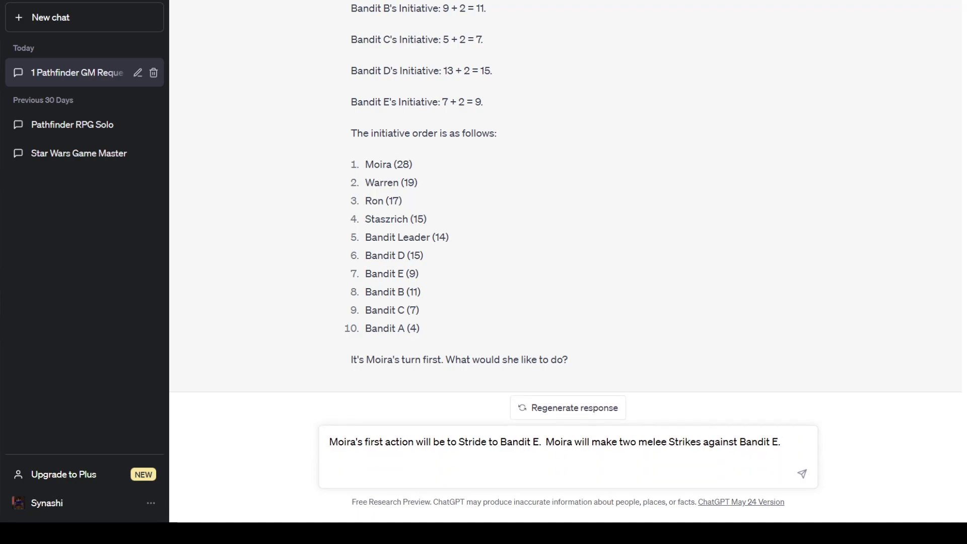
{"action": "key", "text": "BackSpace"}
{"action": "key", "text": "shift+Return"}
{"action": "type", "text": "Moira's first"}
{"action": "key", "text": "BackSpace"}
{"action": "key", "text": "BackSpace"}
{"action": "key", "text": "BackSpace"}
{"action": "key", "text": "BackSpace"}
{"action": "key", "text": "BackSpace"}
{"action": "type", "text": "first attack roll: 5"}
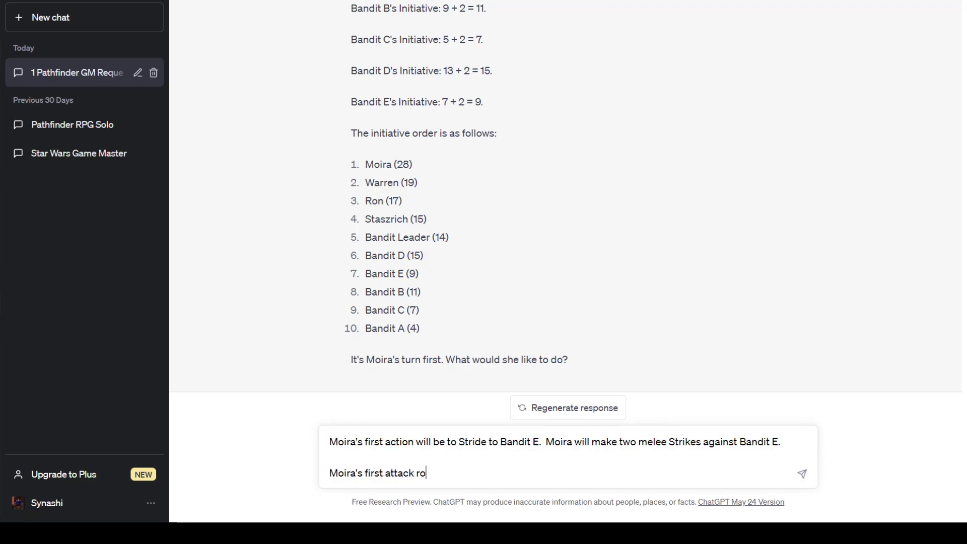
{"action": "key", "text": "BackSpace"}
{"action": "type", "text": "4 + 7 = 11.  Does th"}
{"action": "key", "text": "BackSpace"}
{"action": "key", "text": "BackSpace"}
{"action": "key", "text": "BackSpace"}
{"action": "key", "text": "BackSpace"}
{"action": "key", "text": "BackSpace"}
{"action": "key", "text": "BackSpace"}
{"action": "key", "text": "BackSpace"}
Add another paragraph to the message reading "Moira's second attack roll: 12 + 3 = 15."
{"action": "key", "text": "shift+Return"}
{"action": "key", "text": "shift+Return"}
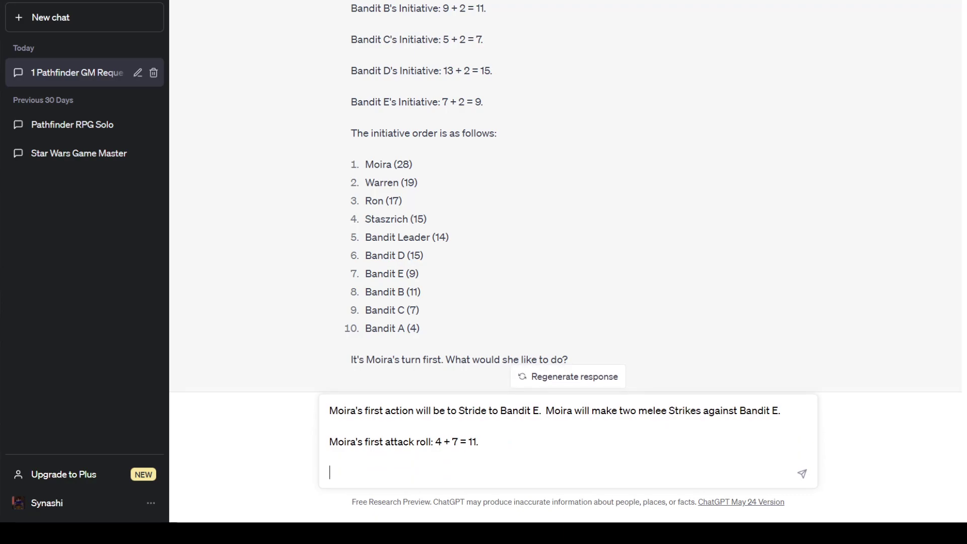
{"action": "type", "text": "Moira's second attack r"}
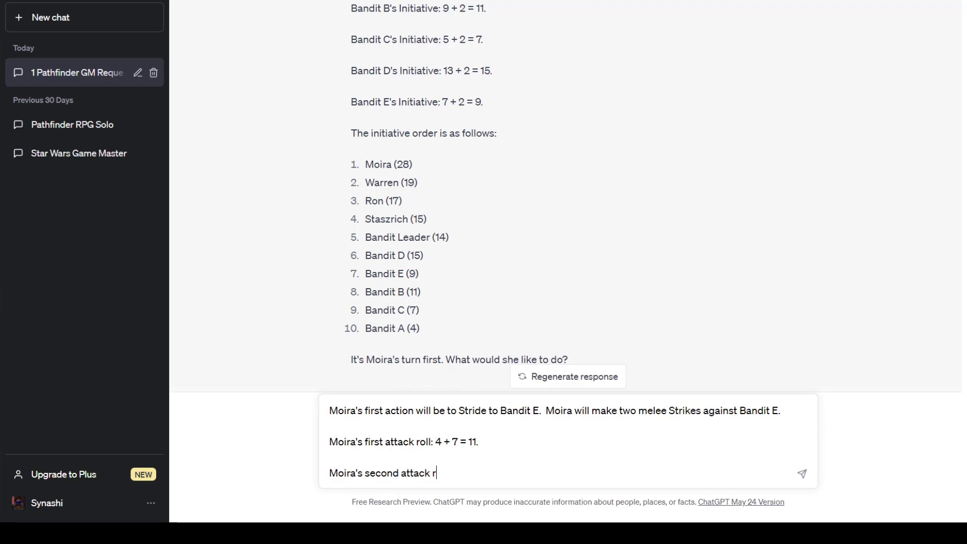
{"action": "type", "text": "oll: 12 + 3 = 15."}
End the message with the question "Does either attack hit Bandit E?" in its own paragraph and send it
{"action": "key", "text": "shift+Return"}
{"action": "key", "text": "shift+Return"}
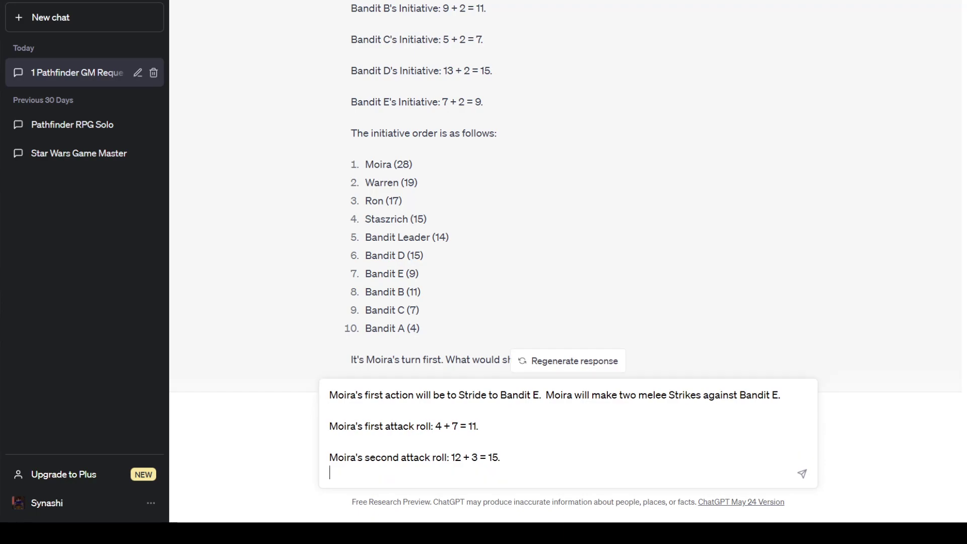
{"action": "type", "text": "Do"}
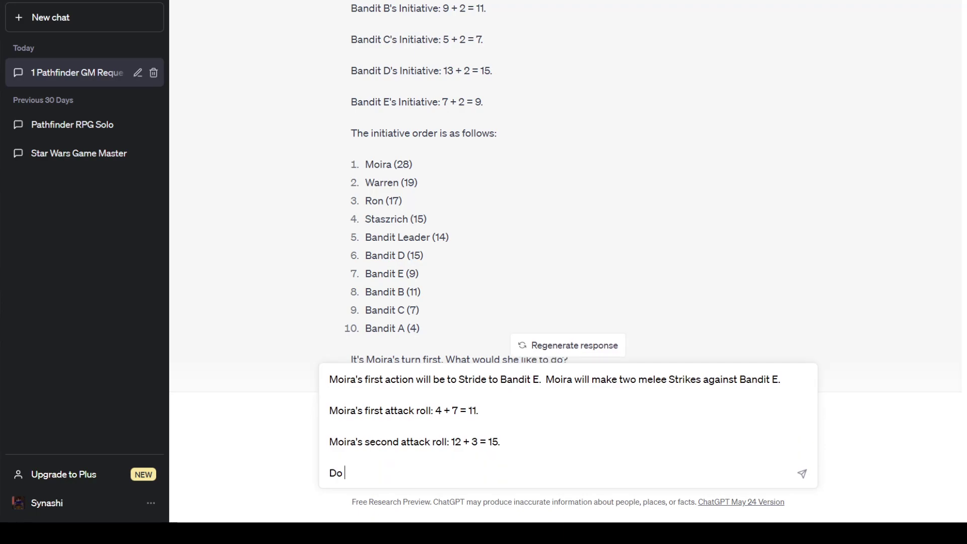
{"action": "type", "text": "es either attack hit Bandit #"}
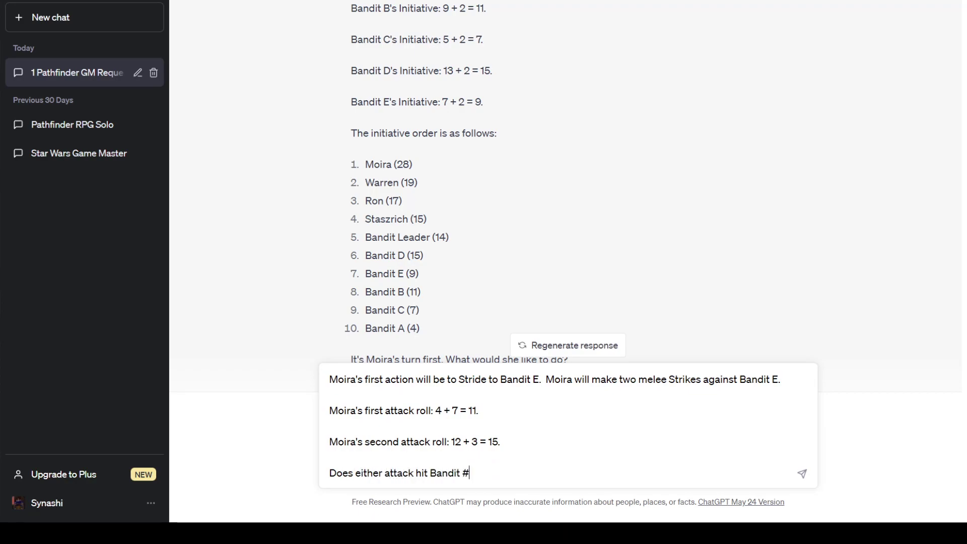
{"action": "key", "text": "BackSpace"}
{"action": "type", "text": "E?"}
{"action": "key", "text": "Return"}
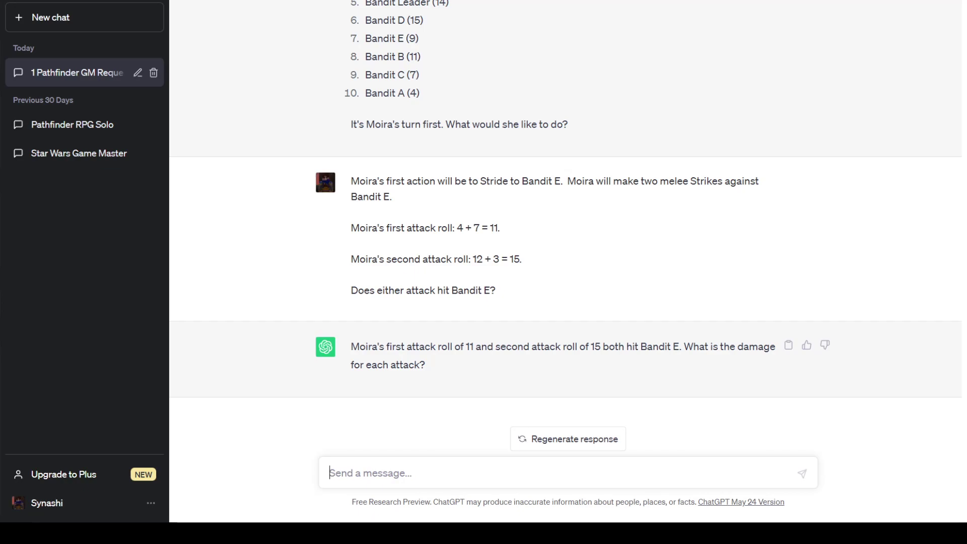
Start a reply with the line "Moira's first damage roll against Bandit E: 5 + 1 = 6."
{"action": "type", "text": "Moira"}
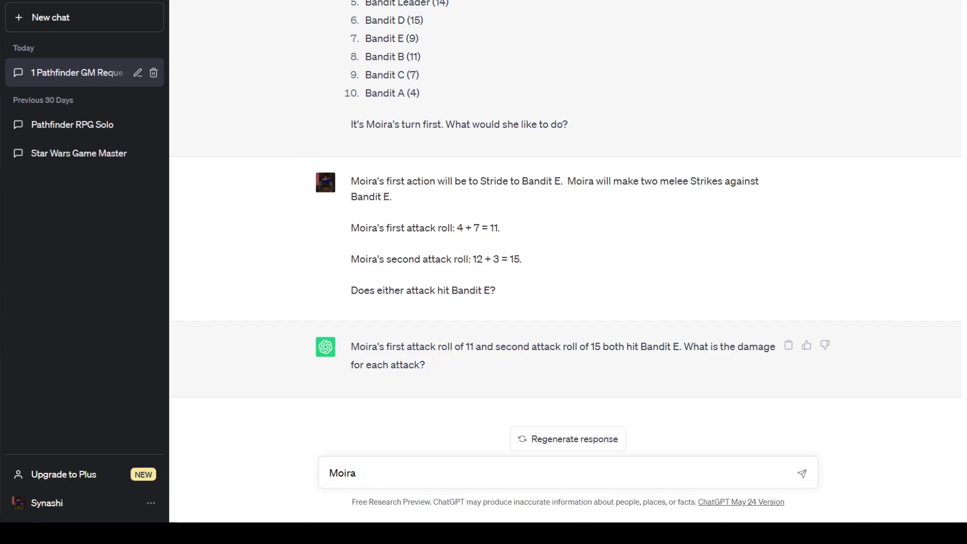
{"action": "type", "text": "'s first damage roll a"}
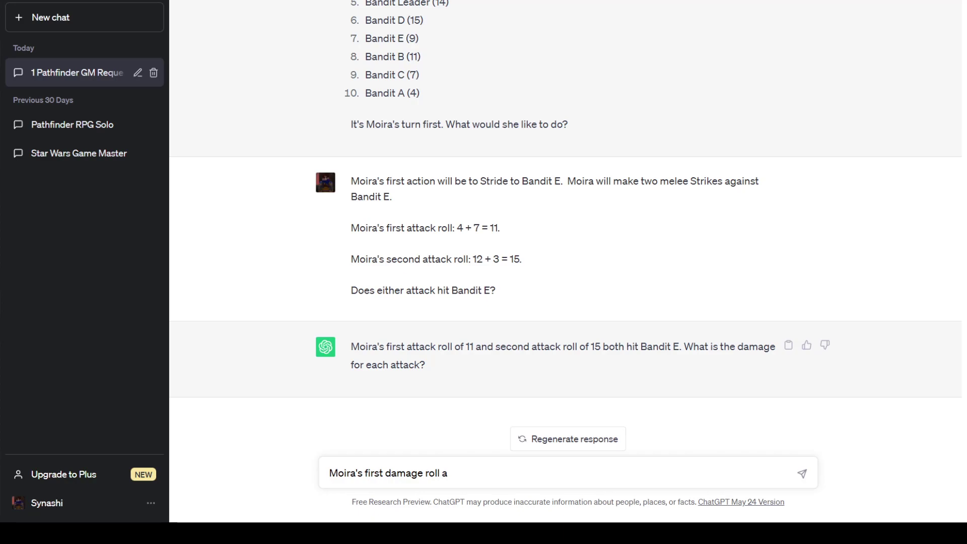
{"action": "type", "text": "gainst Bandit E: 5 + 1 = 6"}
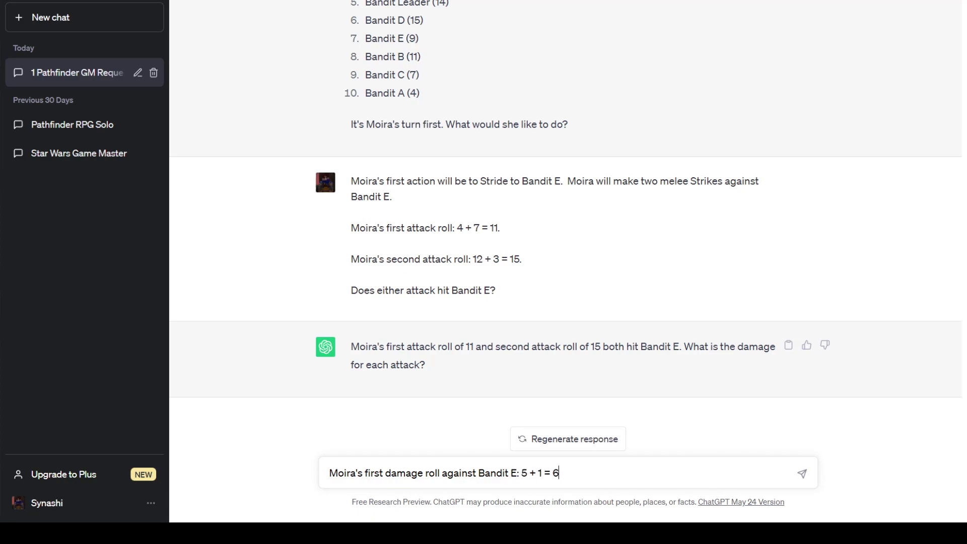
{"action": "type", "text": "."}
Add a paragraph to the reply reading "Moira's second damage roll against Bandit E: 3 + 1 = 4."
{"action": "key", "text": "shift+Return"}
{"action": "key", "text": "shift+Return"}
{"action": "type", "text": "Moi"}
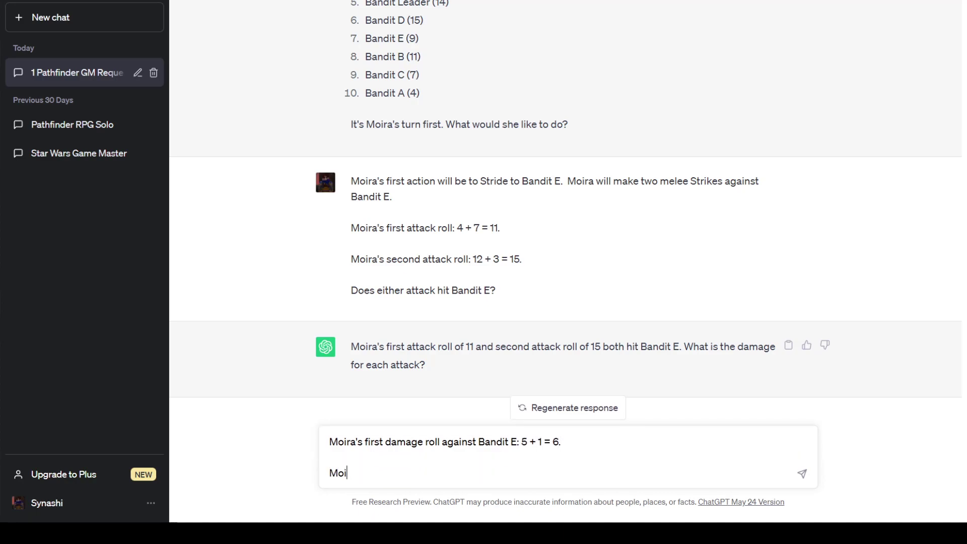
{"action": "type", "text": "ra's second dama"}
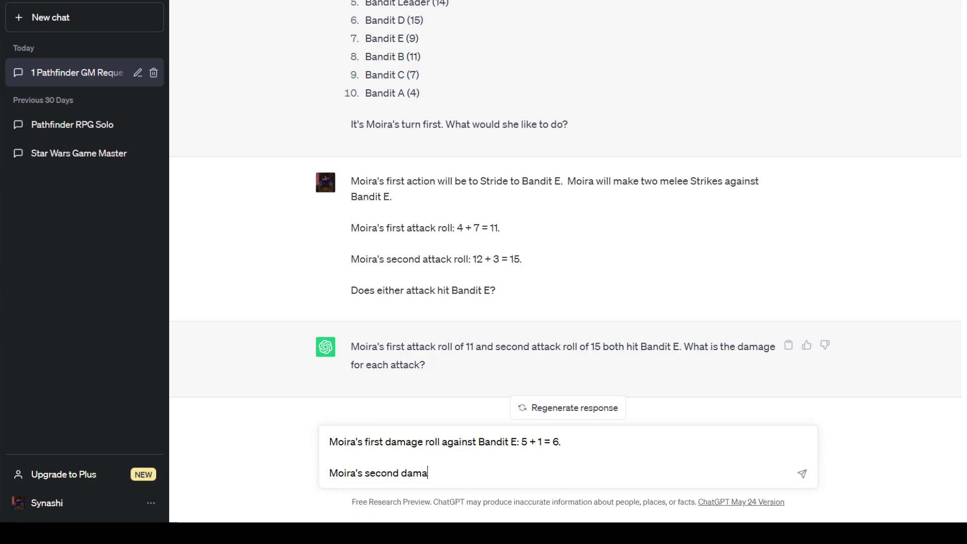
{"action": "type", "text": "ge roll against Ban"}
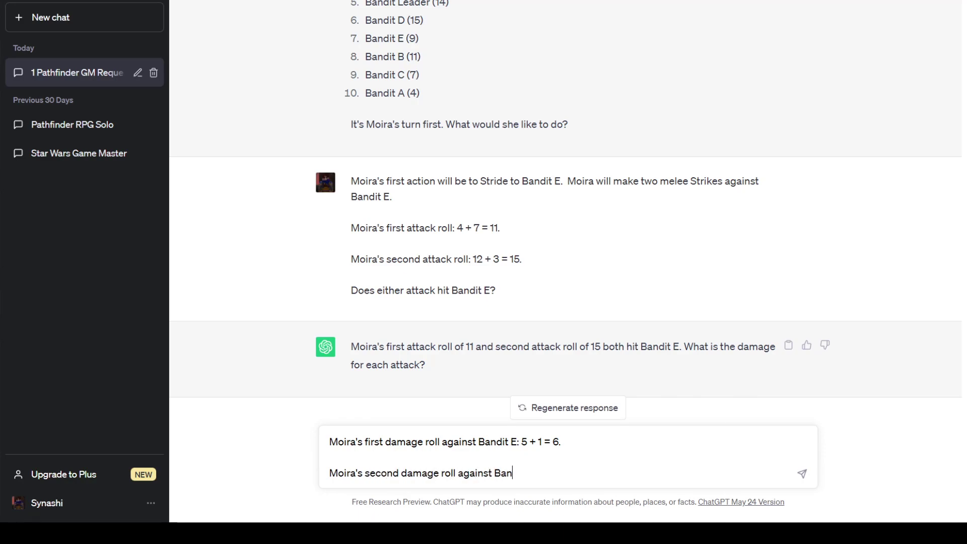
{"action": "type", "text": "dit E "}
{"action": "type", "text": " 3 + 1 = 4."}
Close the reply with the paragraph "Bandit E suffers a total of 10 slashing damage." and send it
{"action": "key", "text": "shift+Return"}
{"action": "key", "text": "shift+Return"}
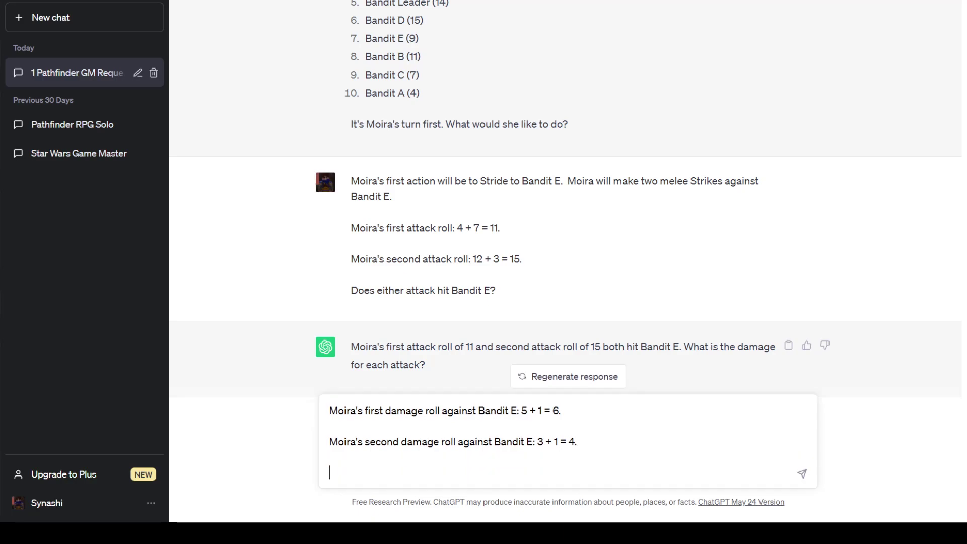
{"action": "type", "text": "Bandit E suffers a total of 10 damag"}
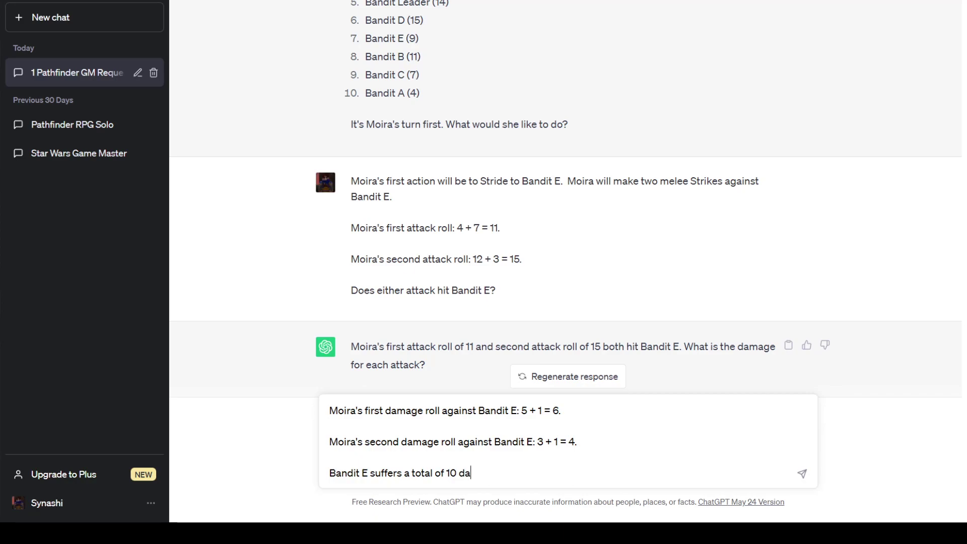
{"action": "key", "text": "BackSpace"}
{"action": "key", "text": "BackSpace"}
{"action": "key", "text": "BackSpace"}
{"action": "key", "text": "BackSpace"}
{"action": "key", "text": "BackSpace"}
{"action": "type", "text": "slashing damage."}
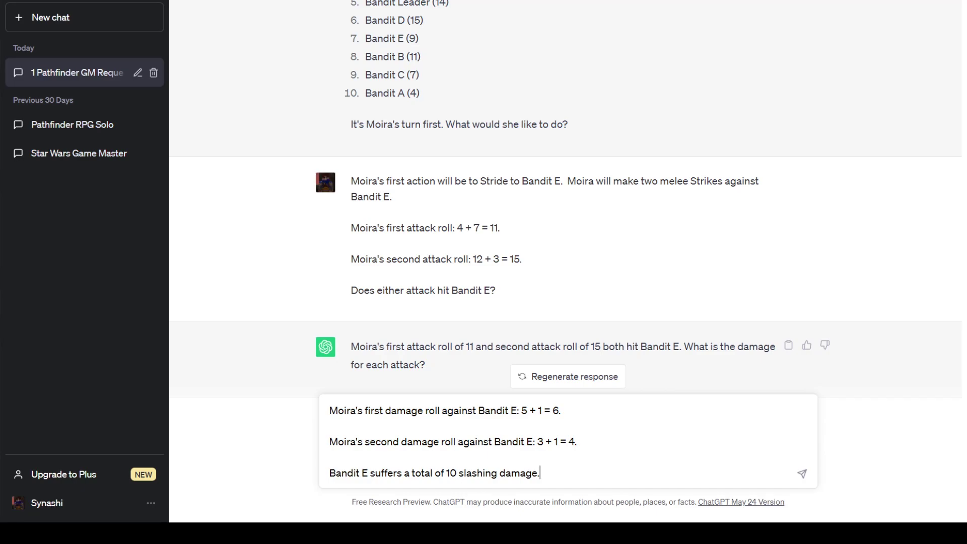
{"action": "key", "text": "Return"}
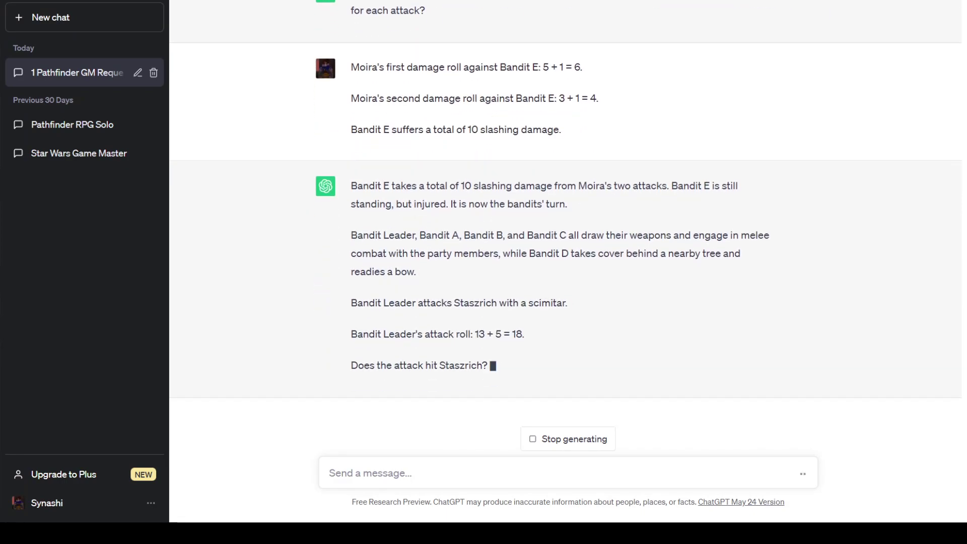
Send the correction "It's not the bandits' turn."
{"action": "type", "text": "It's not the b"}
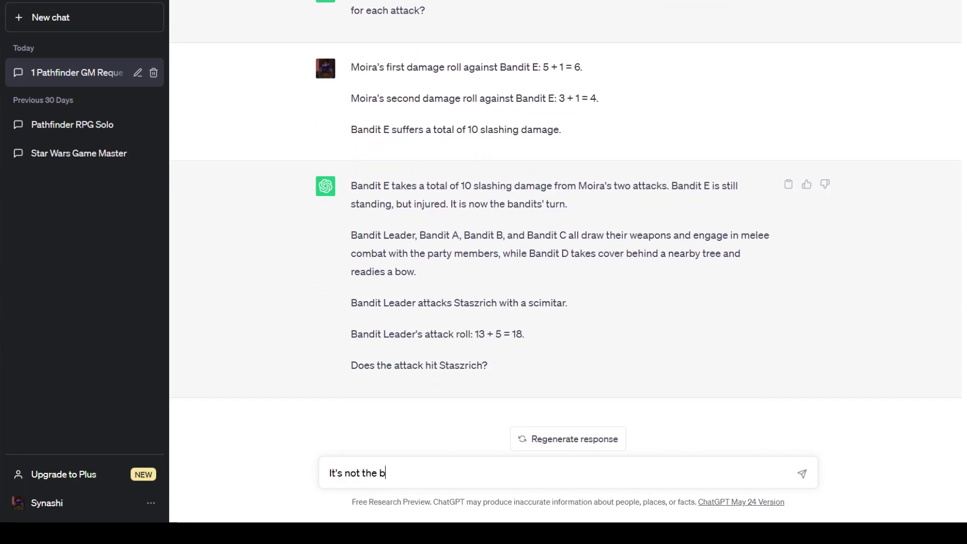
{"action": "type", "text": "andits' turn."}
{"action": "key", "text": "Return"}
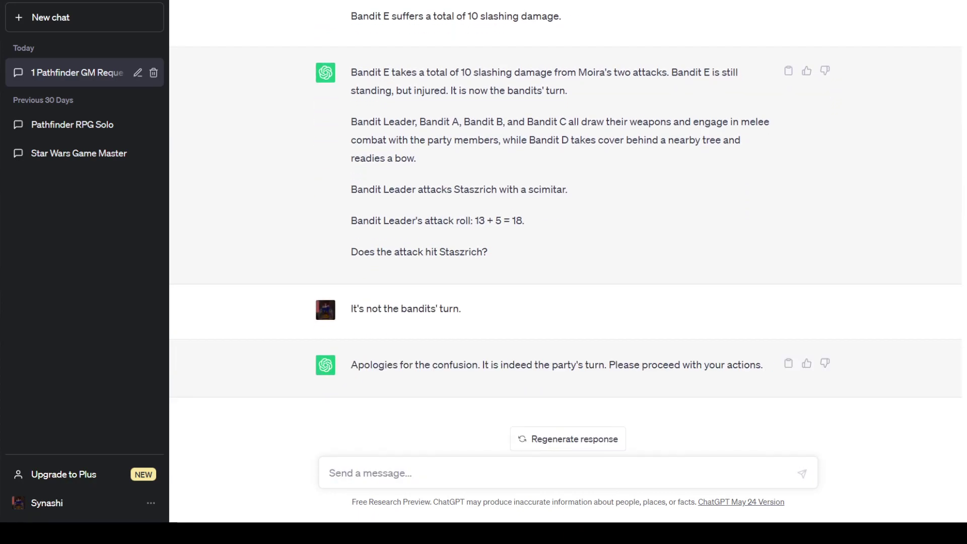
Check the initiative order in the Notepad list, then return to the chat and send "It is now Warren's turn."
{"action": "type", "text": "It is now"}
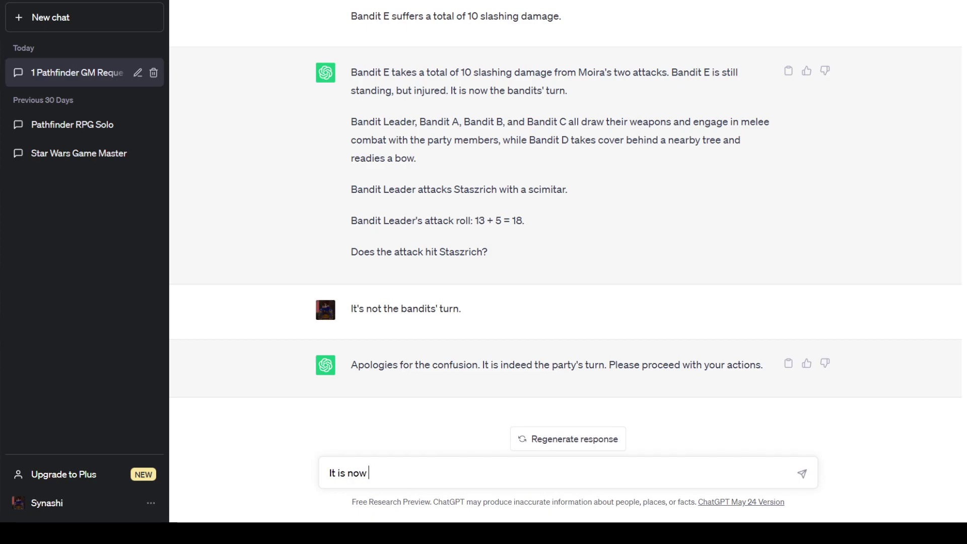
{"action": "key", "text": "BackSpace"}
{"action": "key", "text": "alt+Tab"}
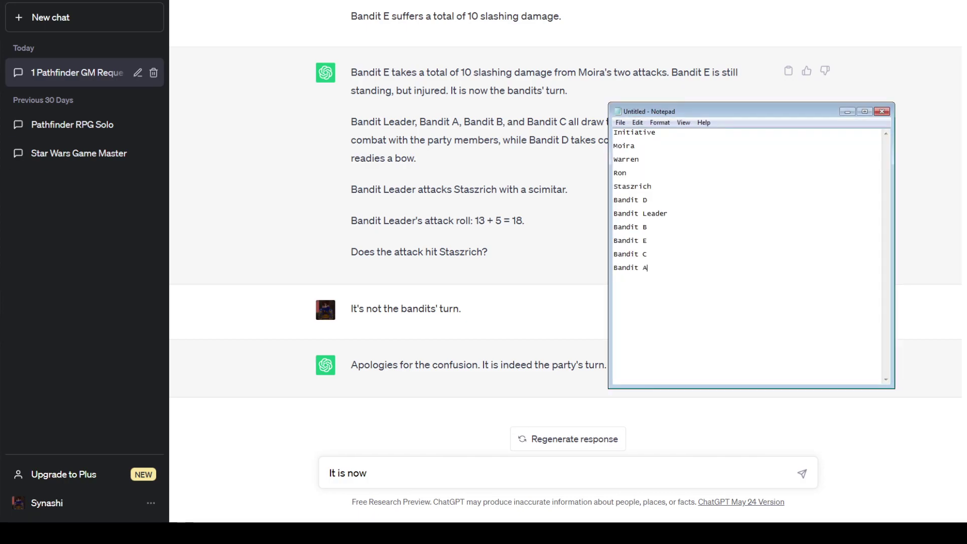
{"action": "key", "text": "alt+Tab"}
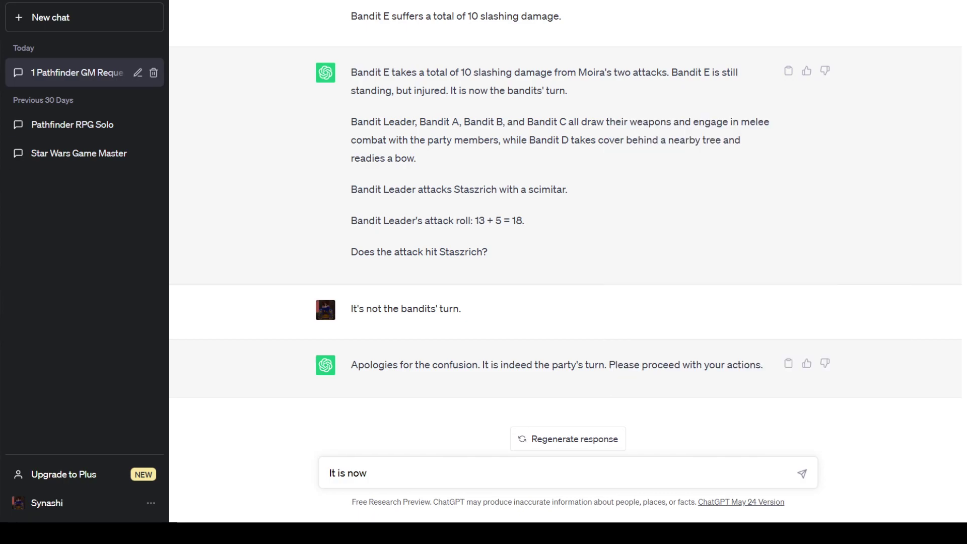
{"action": "type", "text": "Warre's"}
{"action": "key", "text": "BackSpace"}
{"action": "key", "text": "BackSpace"}
{"action": "type", "text": "n's turn."}
{"action": "key", "text": "Return"}
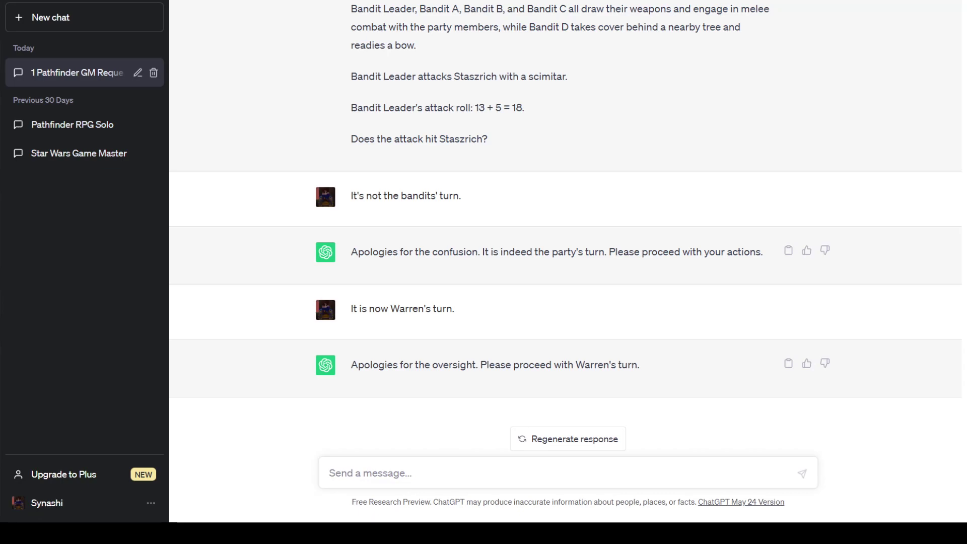
Write in a new message that Warren will shoot the Bandit Leader with his clan pistol
{"action": "type", "text": "Warren wi"}
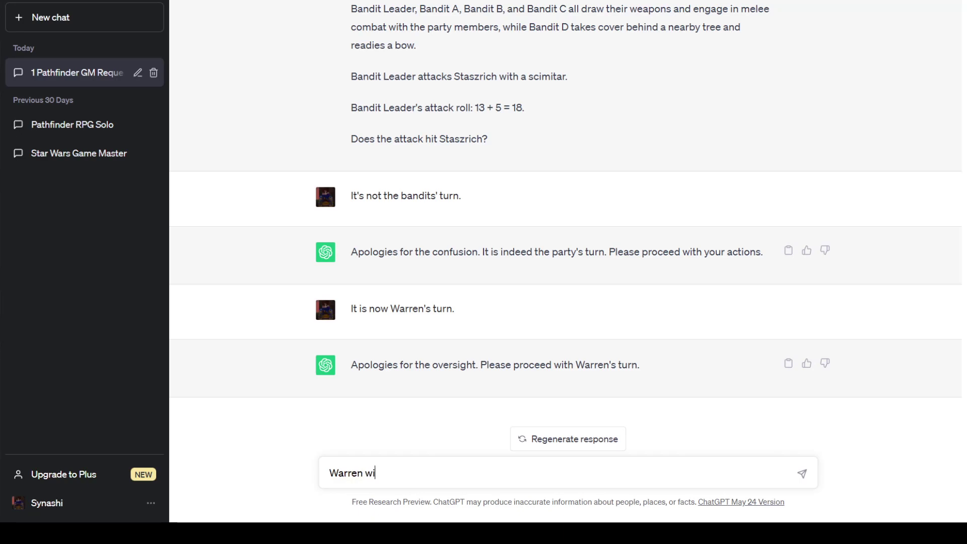
{"action": "type", "text": "ll shoot the"}
{"action": "type", "text": "bandit te"}
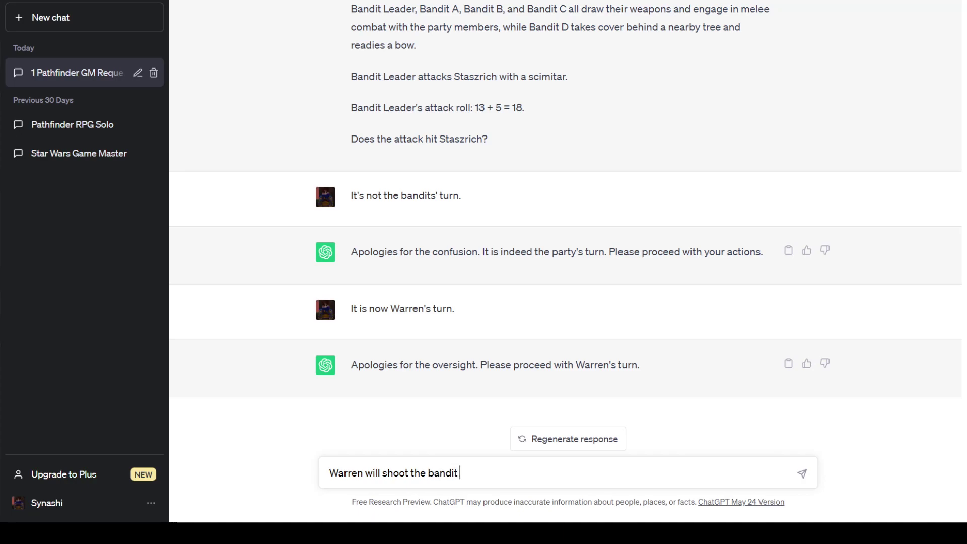
{"action": "key", "text": "BackSpace"}
{"action": "key", "text": "BackSpace"}
{"action": "key", "text": "BackSpace"}
{"action": "key", "text": "BackSpace"}
{"action": "key", "text": "BackSpace"}
{"action": "key", "text": "BackSpace"}
{"action": "key", "text": "BackSpace"}
{"action": "key", "text": "BackSpace"}
{"action": "key", "text": "BackSpace"}
{"action": "type", "text": "Bandit Leader with his"}
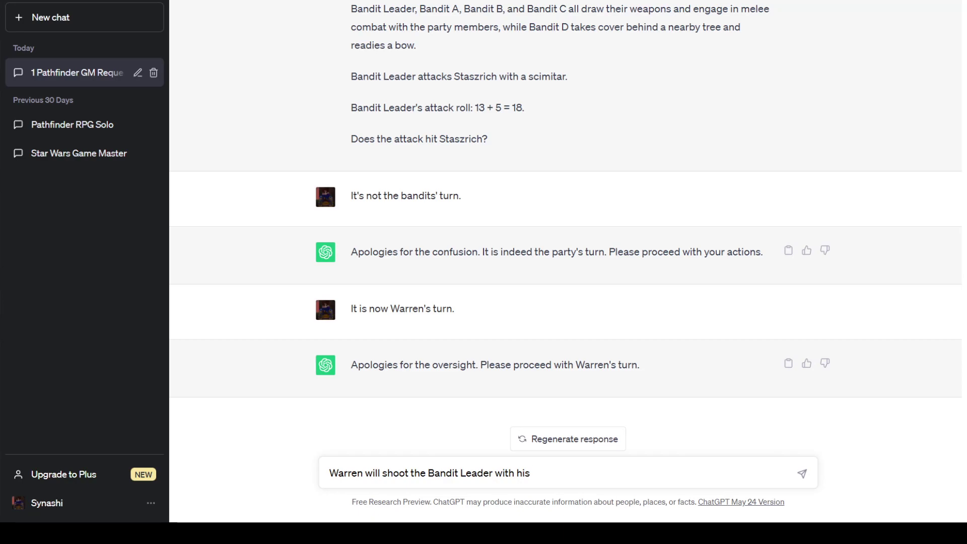
{"action": "type", "text": "clan pistol."}
Reword the message to say "shoot at the Bandit Leader" and add the paragraph "Warren's first attack roll: 6 + 9 = 15."
{"action": "key", "text": "shift+Return"}
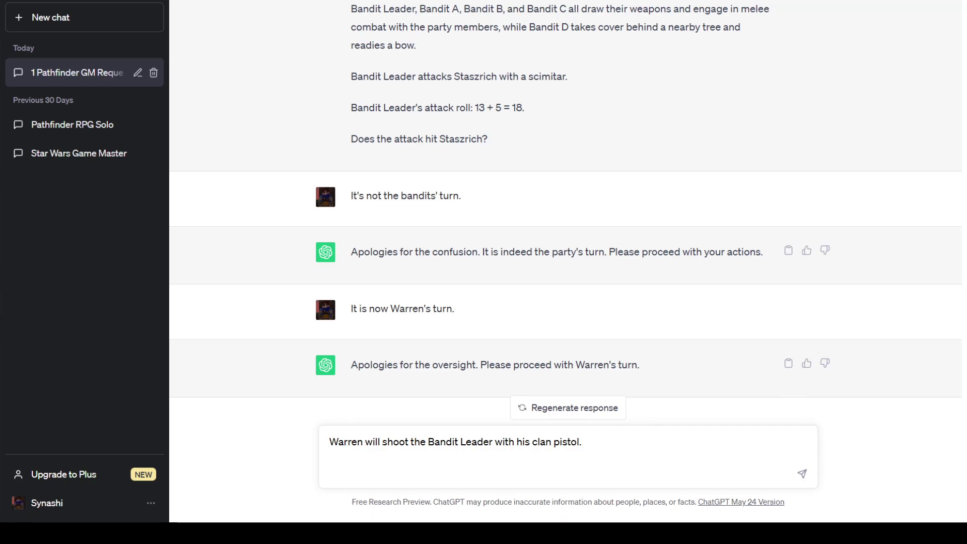
{"action": "type", "text": "Warren's"}
{"action": "left_click", "coordinate": [411, 442]}
{"action": "type", "text": "pistol.  Warren's"}
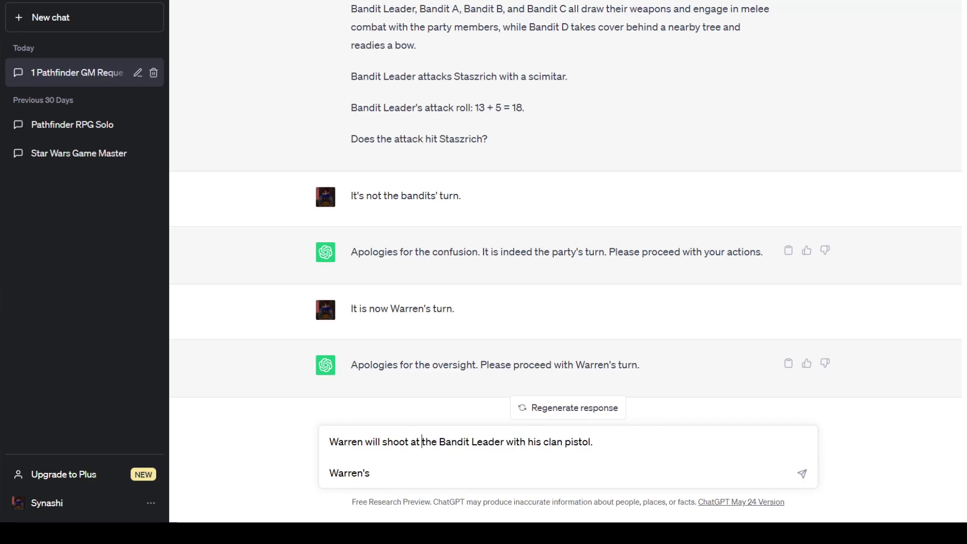
{"action": "type", "text": " first attack roll: 6 + "}
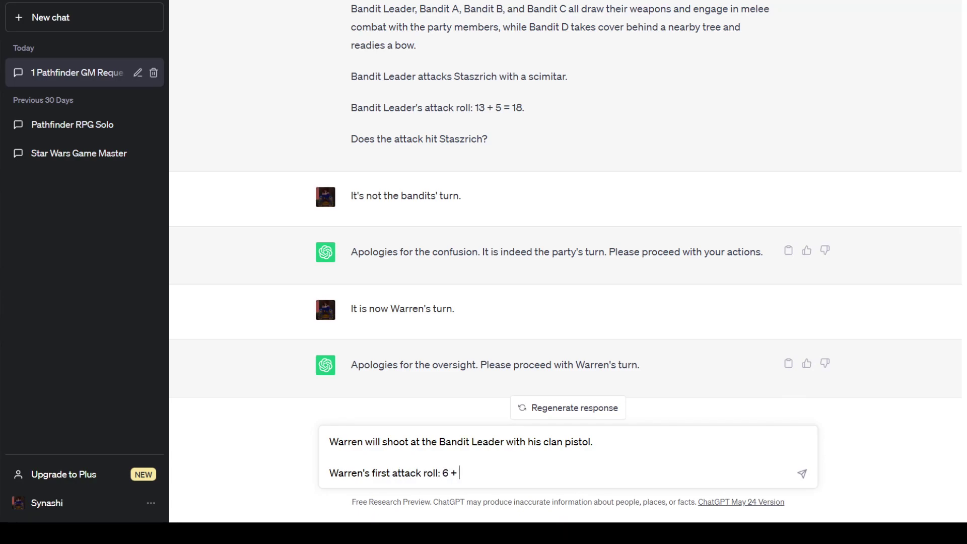
{"action": "type", "text": "9 = 15."}
Insert the word "twice" after "Bandit Leader" in the message's opening sentence
{"action": "left_click", "coordinate": [505, 442]}
{"action": "type", "text": "twic"}
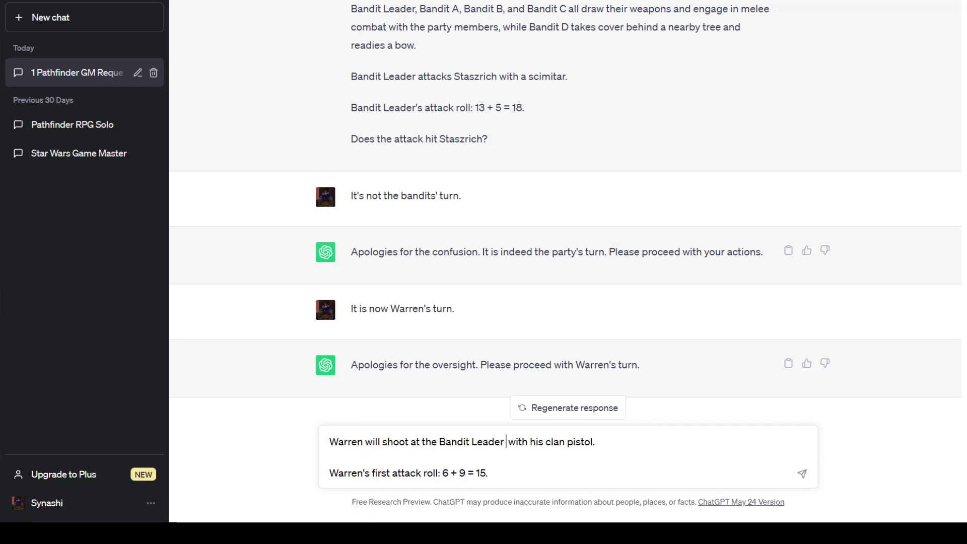
{"action": "type", "text": "e"}
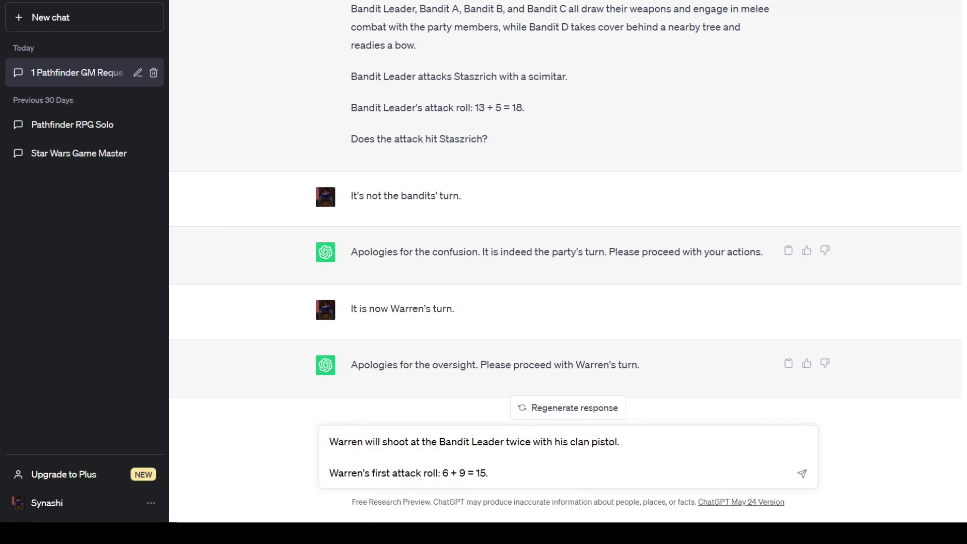
Add a new paragraph to the message reading "Warren's second attack roll: 17 + 4 = 21."
{"action": "key", "text": "shift+Return"}
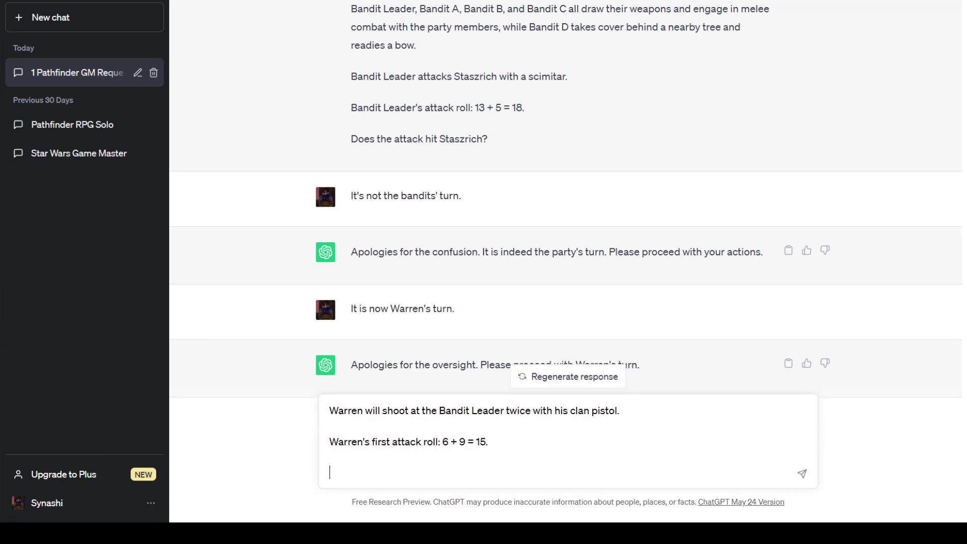
{"action": "type", "text": "Warren's second attack "}
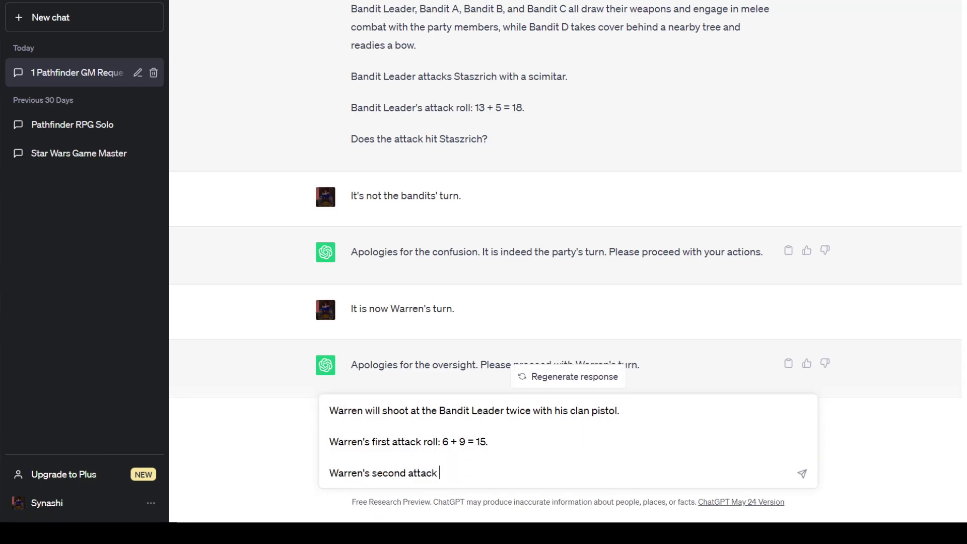
{"action": "type", "text": "roll: 17 + 4 = 21."}
{"action": "key", "text": "shift+Return"}
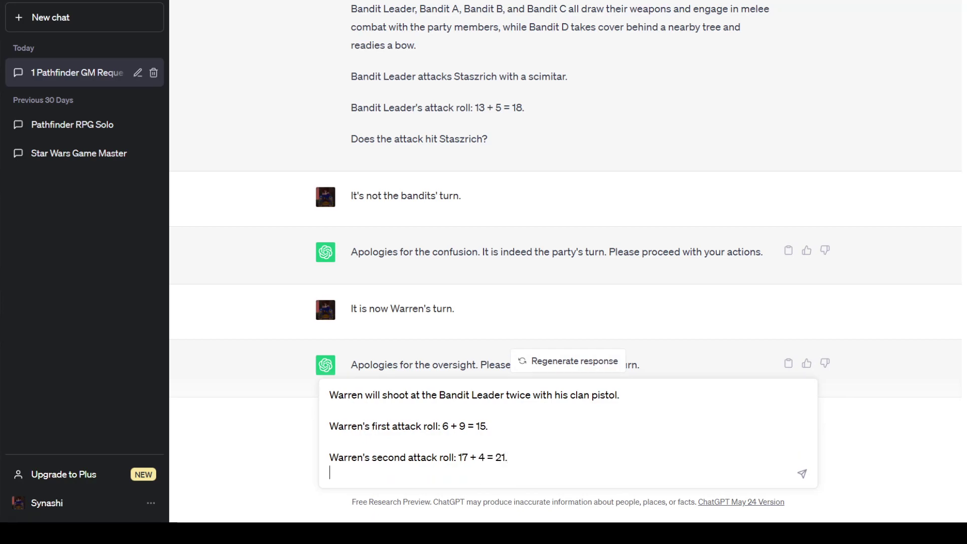
Close the message with the question "Does either attack hit the Bandit Leader?" and send it
{"action": "type", "text": "Does e"}
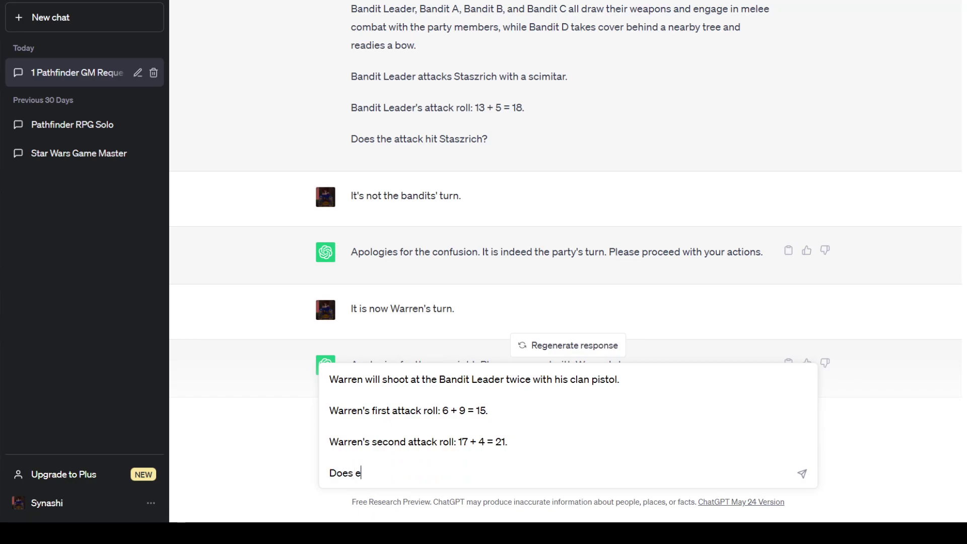
{"action": "type", "text": "ither attack hit"}
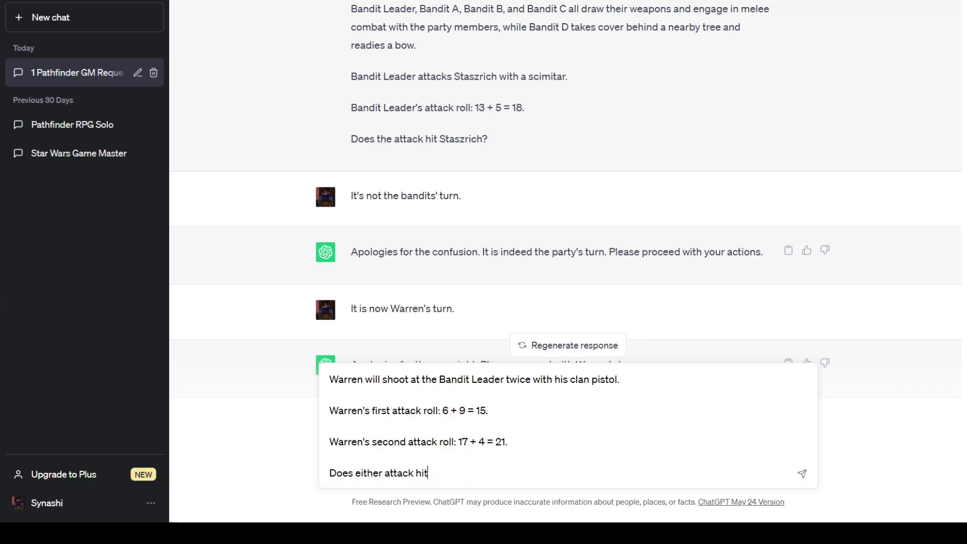
{"action": "type", "text": " the Bandit Leader"}
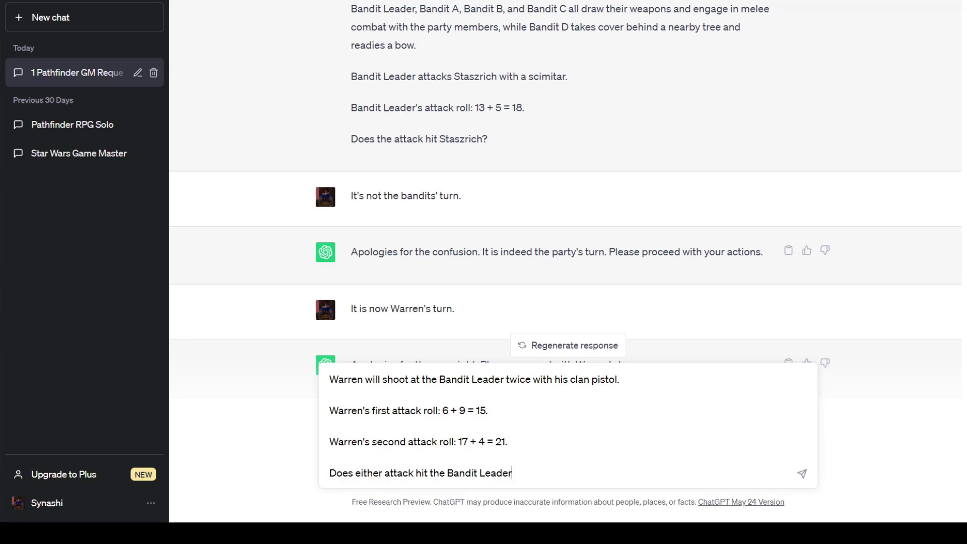
{"action": "type", "text": "?"}
{"action": "key", "text": "Return"}
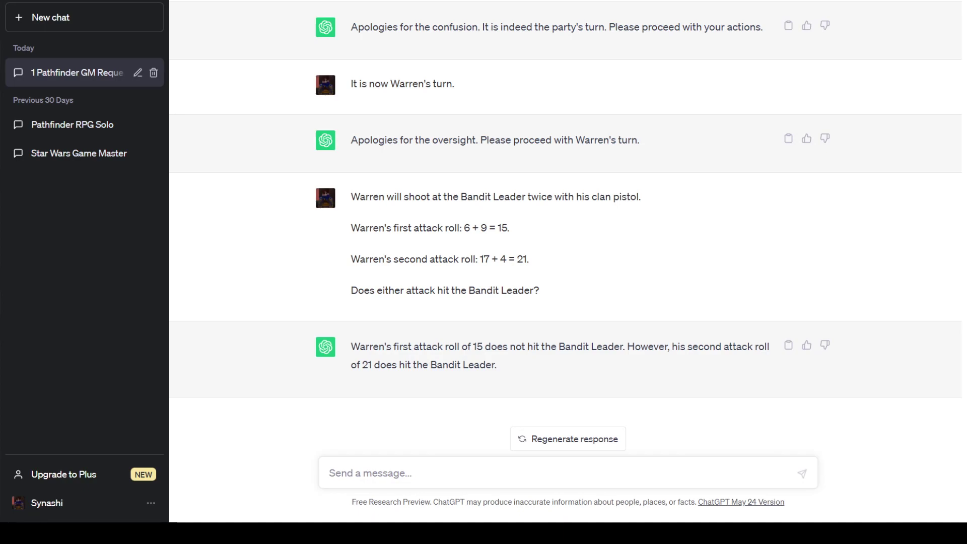
Send the message "Warren deals 6 piercing damage to the Bandit Leader."
{"action": "type", "text": "Warrend"}
{"action": "key", "text": "BackSpace"}
{"action": "type", "text": "deal"}
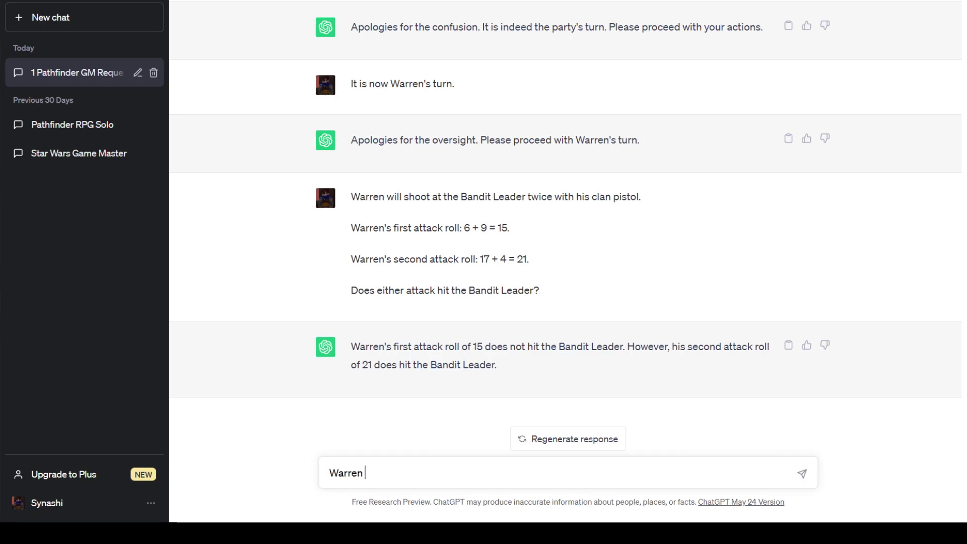
{"action": "type", "text": "s 6 damge"}
{"action": "key", "text": "BackSpace"}
{"action": "key", "text": "BackSpace"}
{"action": "key", "text": "BackSpace"}
{"action": "key", "text": "BackSpace"}
{"action": "key", "text": "BackSpace"}
{"action": "type", "text": "piercing damage"}
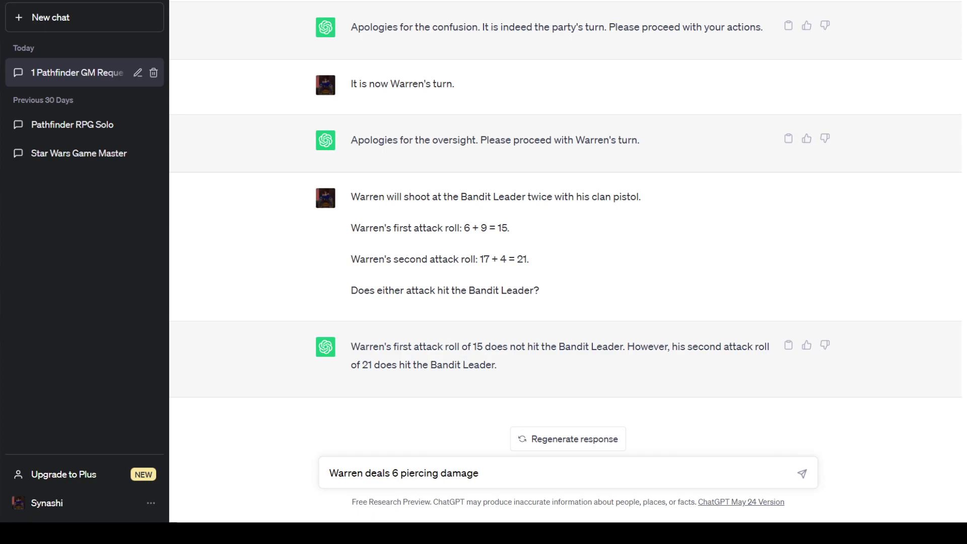
{"action": "type", "text": " to the Bandit Leader."}
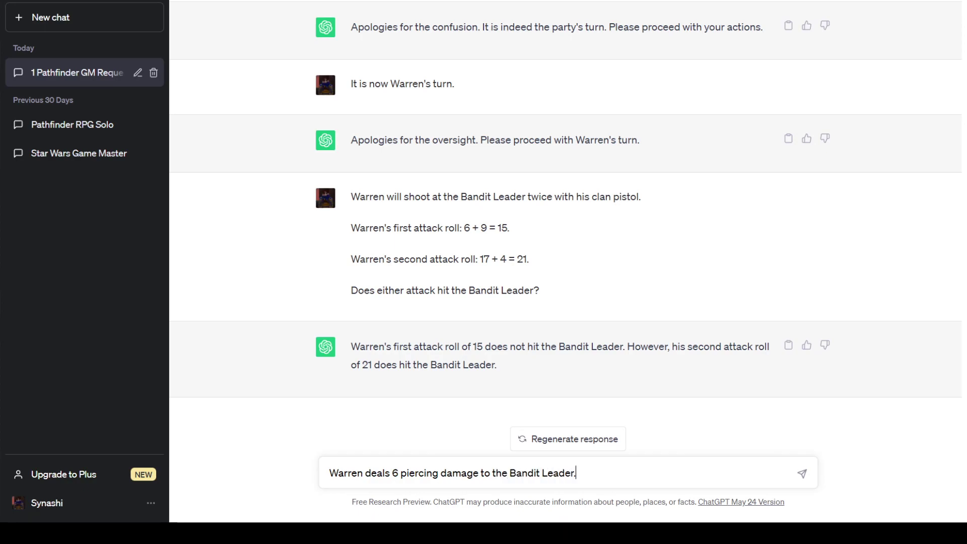
{"action": "key", "text": "Return"}
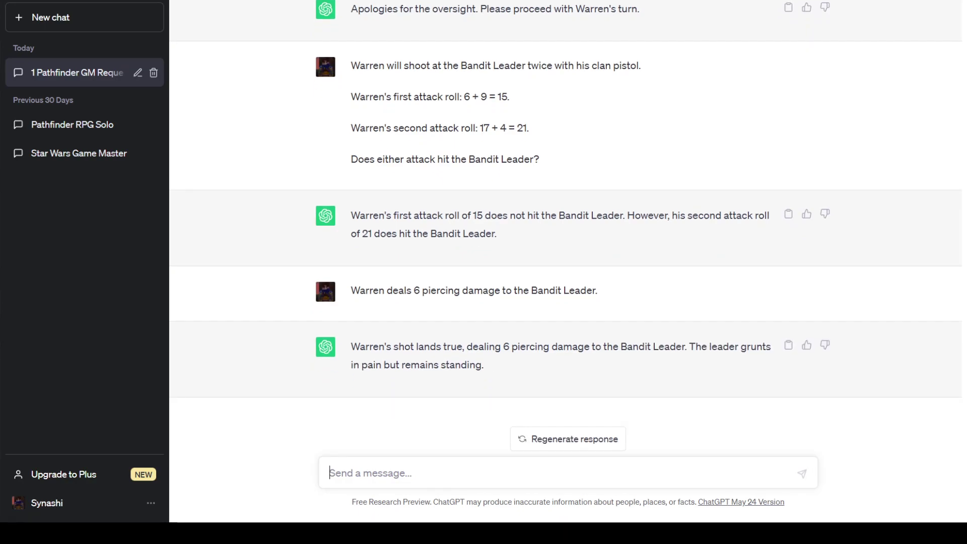
Check the initiative order in the Notepad list, then return to the chat and send "It is now Ron's turn."
{"action": "key", "text": "alt+Tab"}
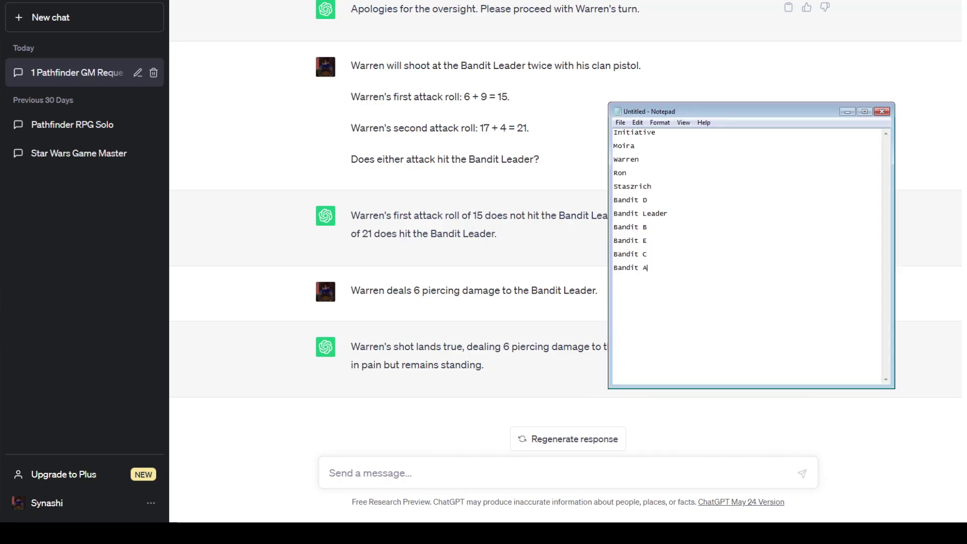
{"action": "key", "text": "alt+Tab"}
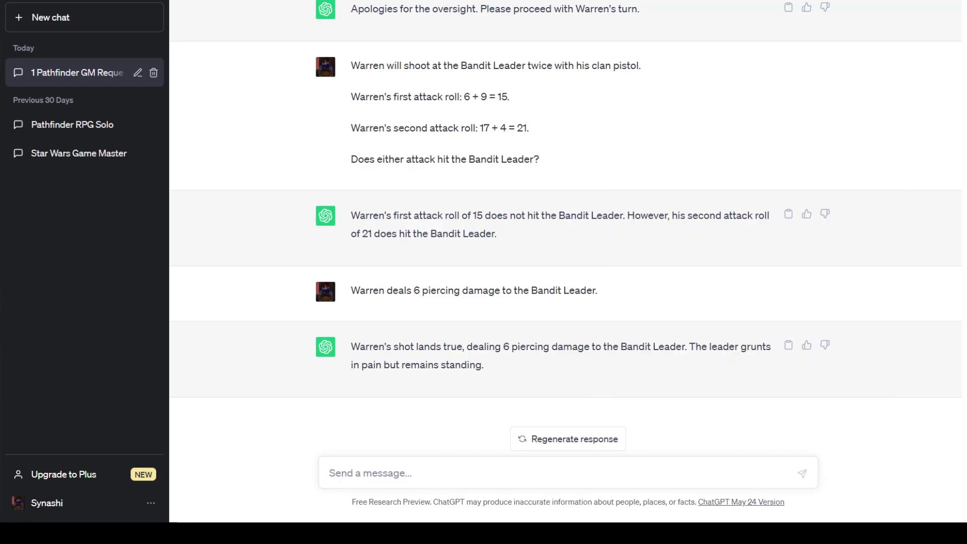
{"action": "type", "text": "I"}
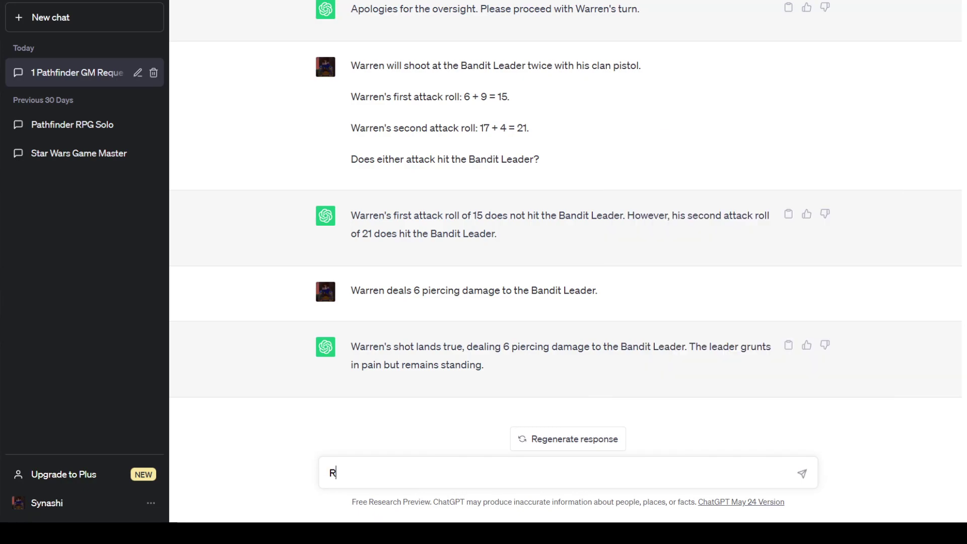
{"action": "key", "text": "BackSpace"}
{"action": "type", "text": "It is now Ron's turn."}
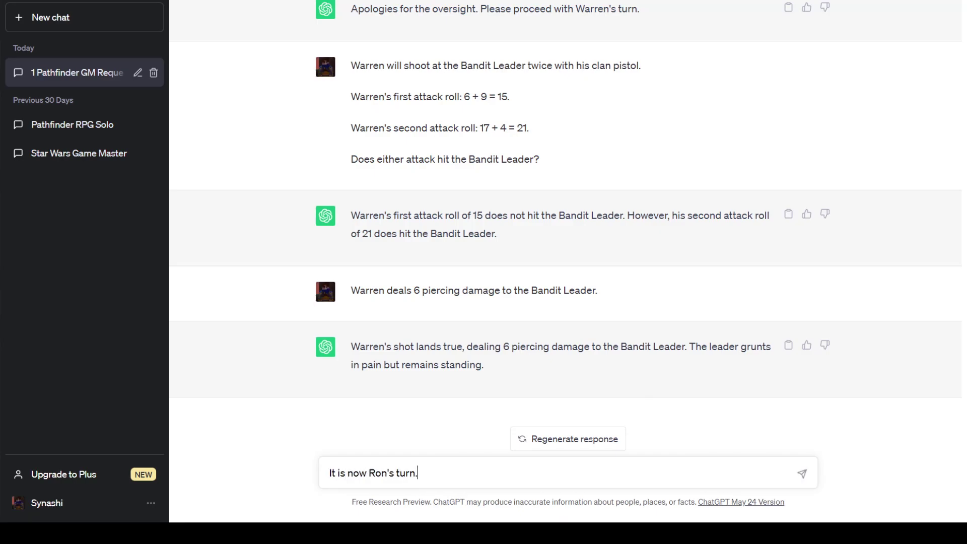
{"action": "key", "text": "Return"}
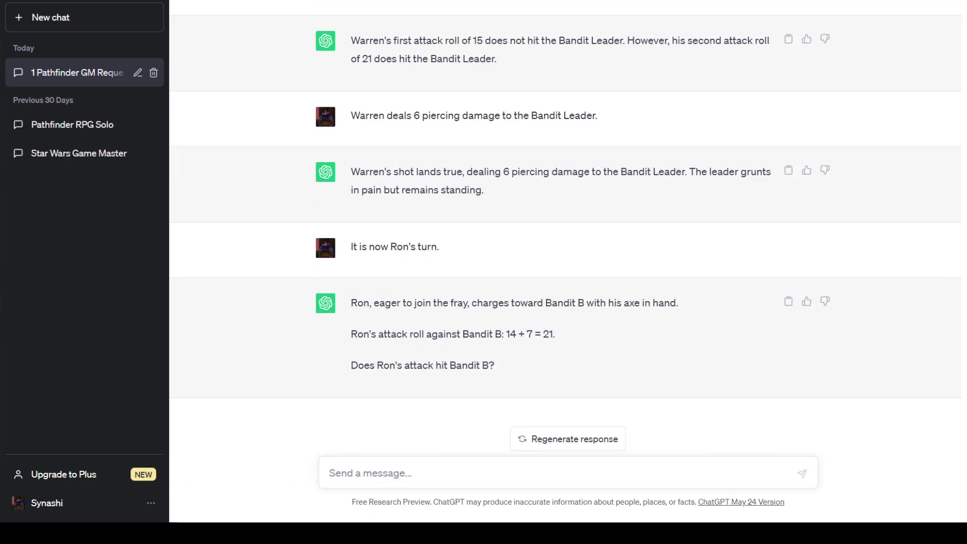
Send the correction "Do not determine Ron's actions."
{"action": "type", "text": "D"}
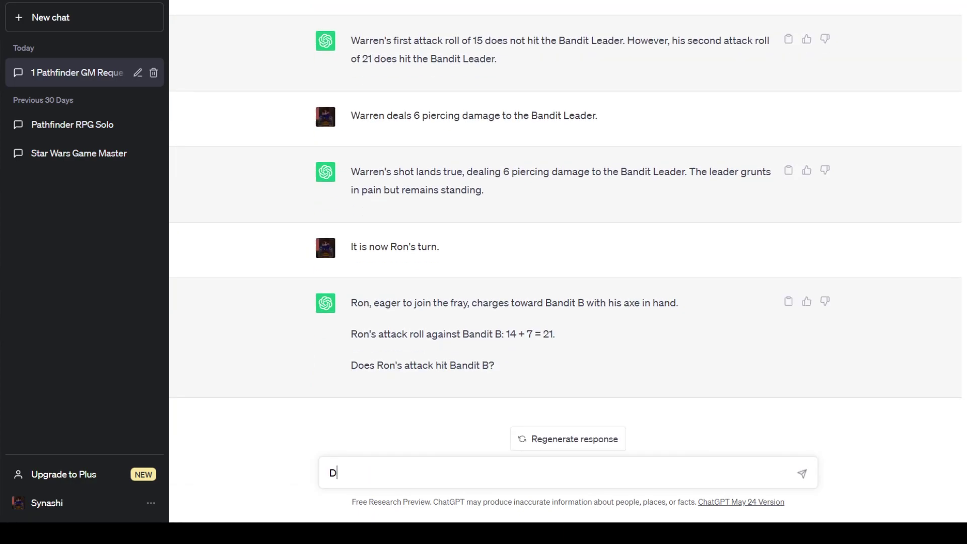
{"action": "type", "text": "o not determine R"}
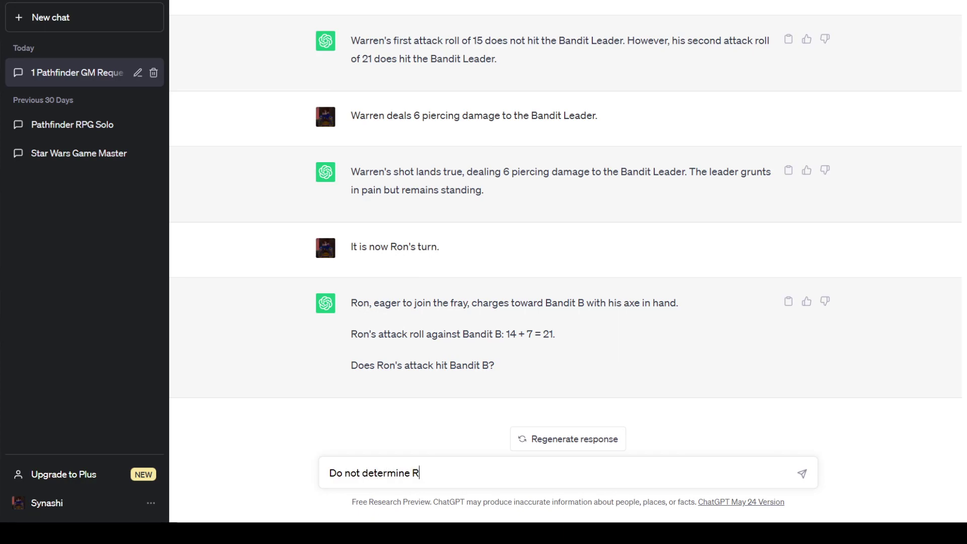
{"action": "type", "text": "on's actions."}
{"action": "key", "text": "Return"}
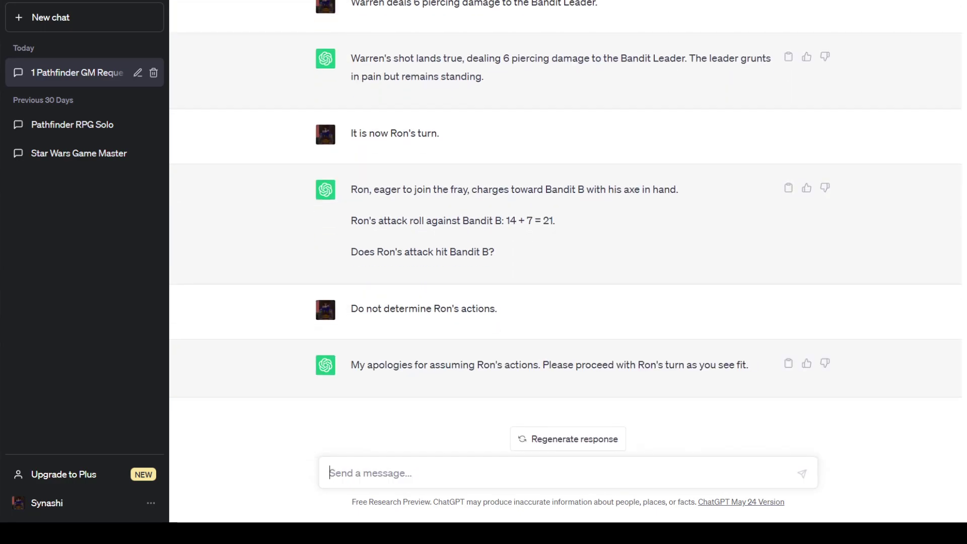
Write in a new message "Ron will Stride up to the Bandit Leader. Ron will Raise a Shield to increase his armor class."
{"action": "type", "text": "Ron will S"}
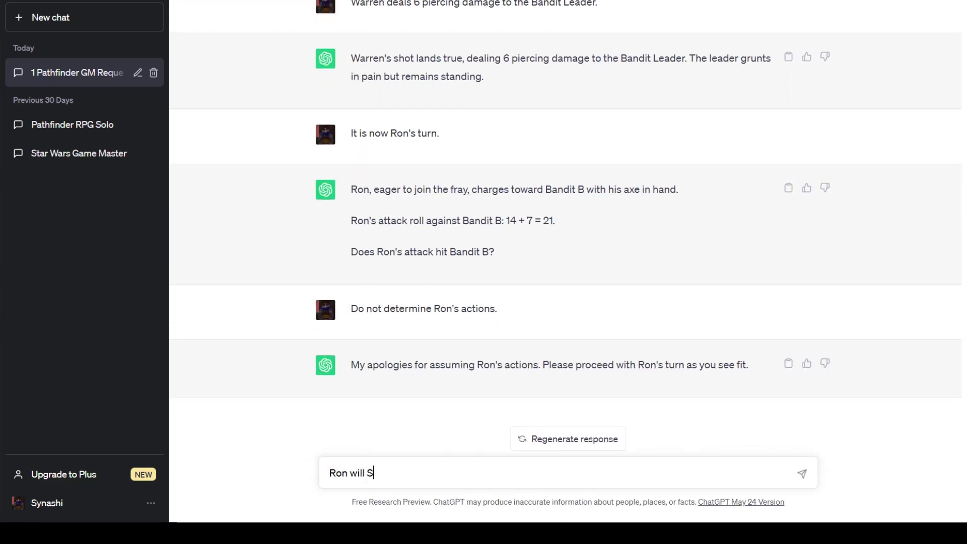
{"action": "type", "text": "tride up to the Ban"}
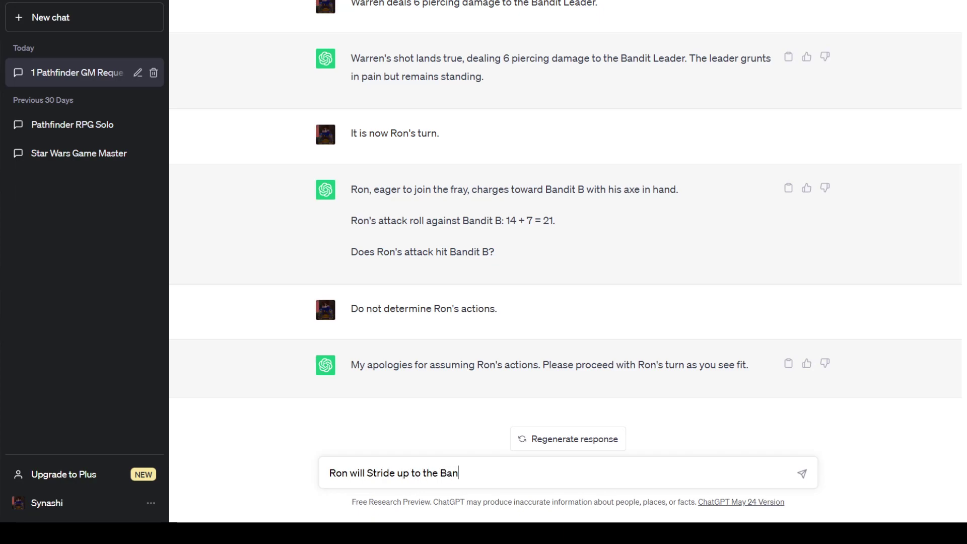
{"action": "type", "text": "dit Leader"}
{"action": "type", "text": "Ron wil"}
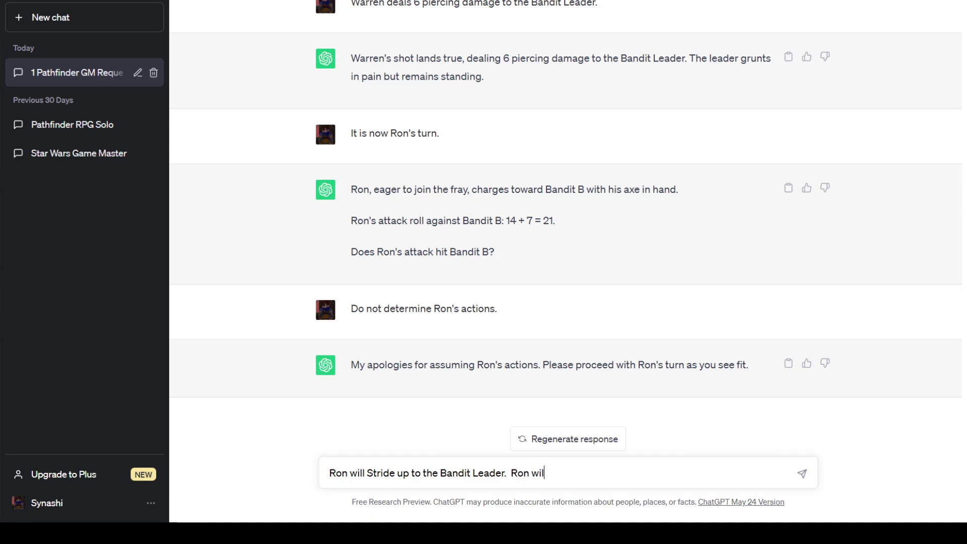
{"action": "type", "text": "l Raise a Shield"}
{"action": "key", "text": "BackSpace"}
{"action": "key", "text": "BackSpace"}
{"action": "type", "text": "eld to increase "}
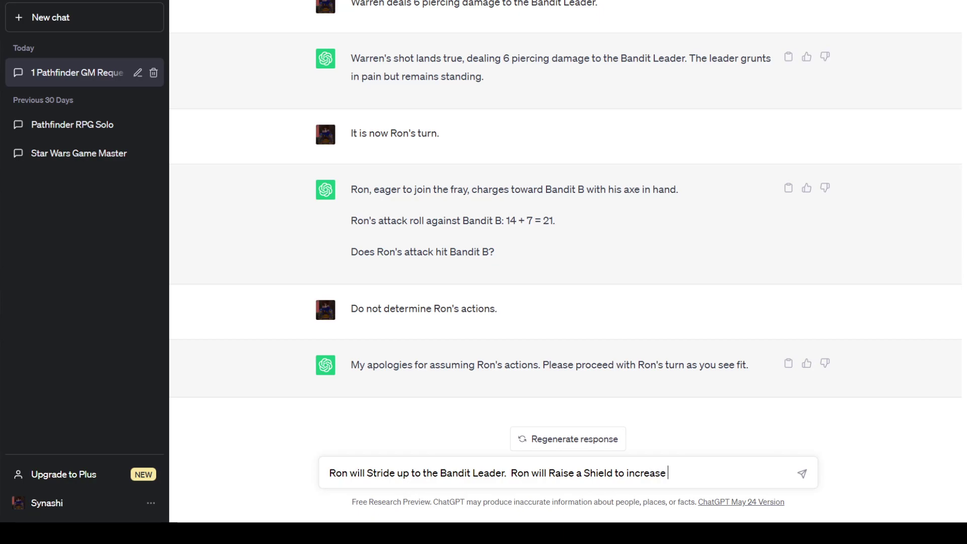
{"action": "type", "text": "his armor class."}
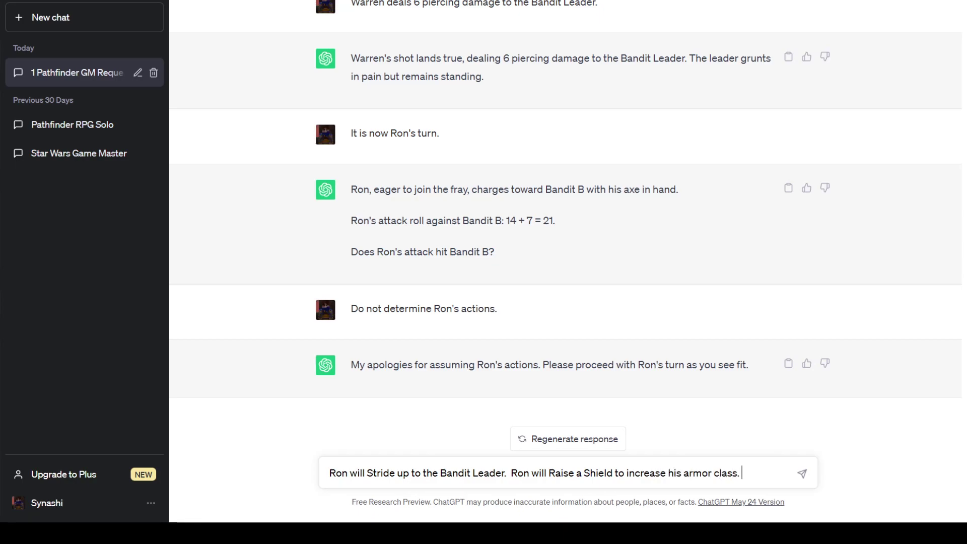
Add the sentence "Ron will make a melee Strike with his sickle." to the message
{"action": "type", "text": "  Ron will make a mlee s"}
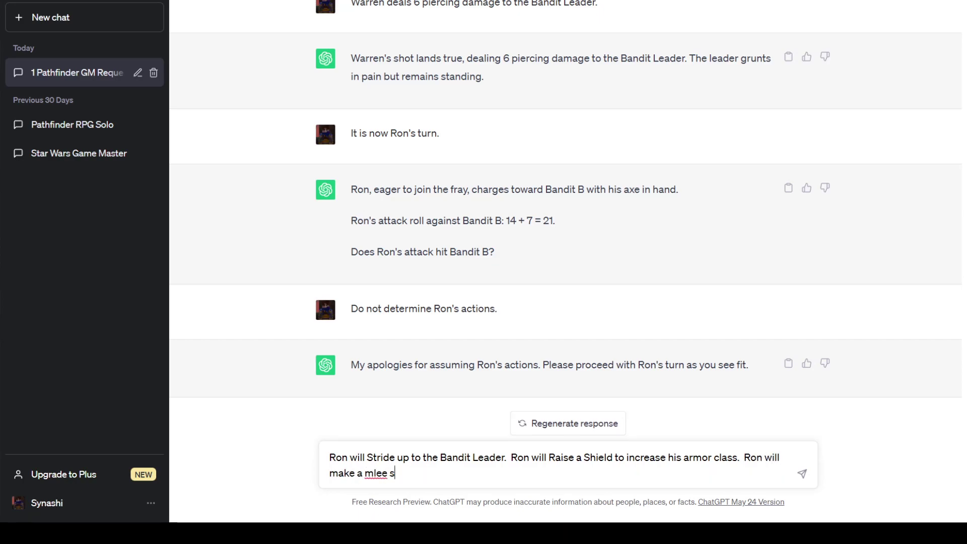
{"action": "key", "text": "BackSpace"}
{"action": "key", "text": "BackSpace"}
{"action": "key", "text": "BackSpace"}
{"action": "key", "text": "BackSpace"}
{"action": "key", "text": "BackSpace"}
{"action": "type", "text": "elee Strike with his sci"}
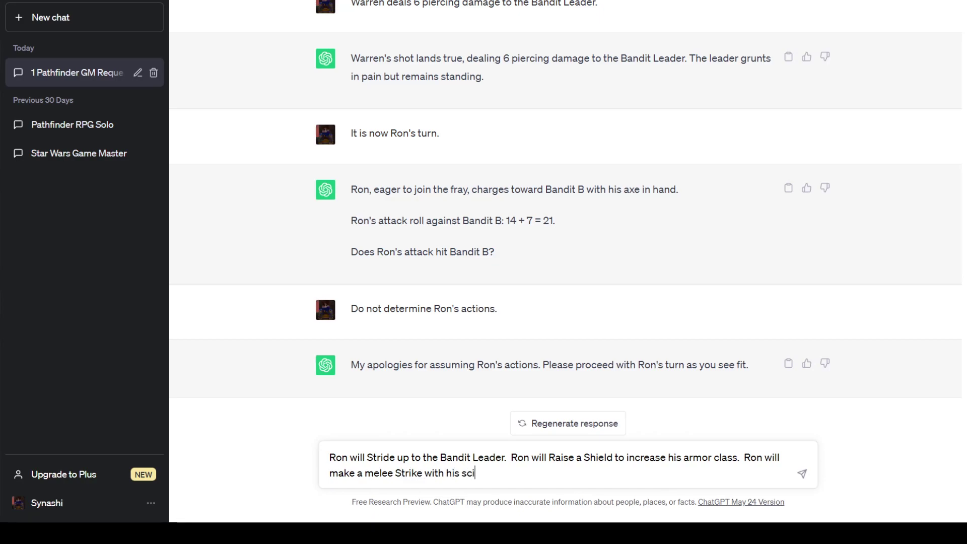
{"action": "key", "text": "BackSpace"}
{"action": "key", "text": "BackSpace"}
{"action": "type", "text": "icle."}
{"action": "key", "text": "Left"}
{"action": "key", "text": "Left"}
{"action": "key", "text": "Left"}
{"action": "type", "text": "k"}
{"action": "key", "text": "End"}
Add a new paragraph to the message reading "Ron's attack roll: 16 + 6 = 22. A 22 hits the Bandit Leader for"
{"action": "key", "text": "shift+Return"}
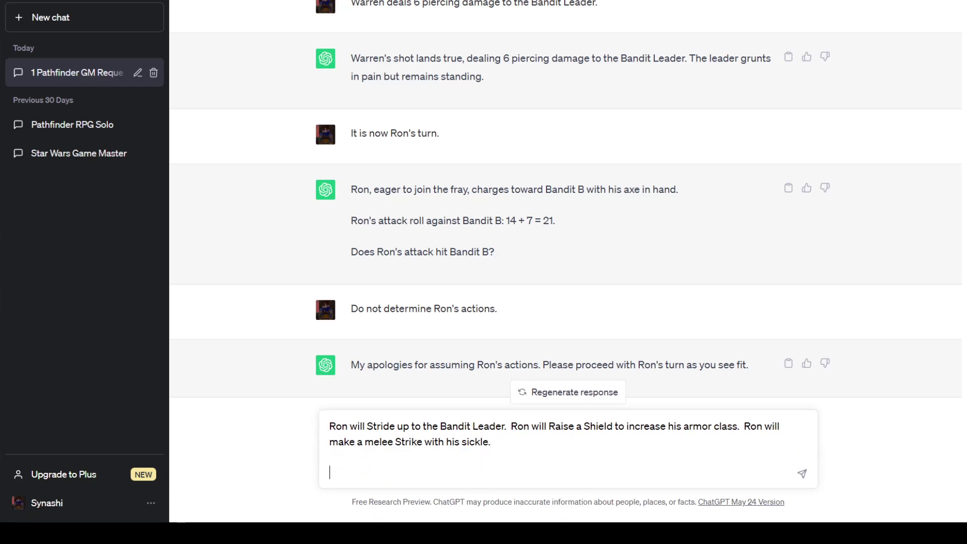
{"action": "type", "text": "Ron's"}
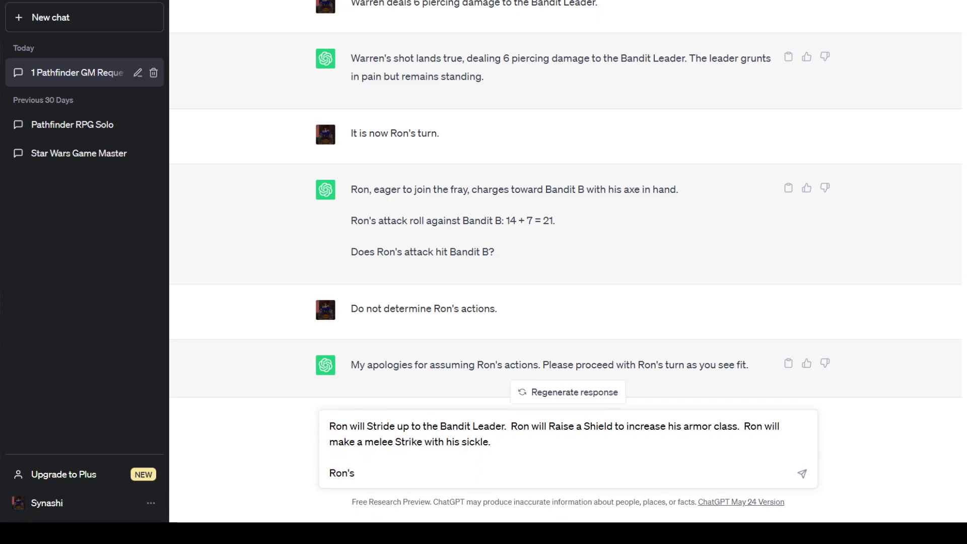
{"action": "type", "text": " attack roll: 1"}
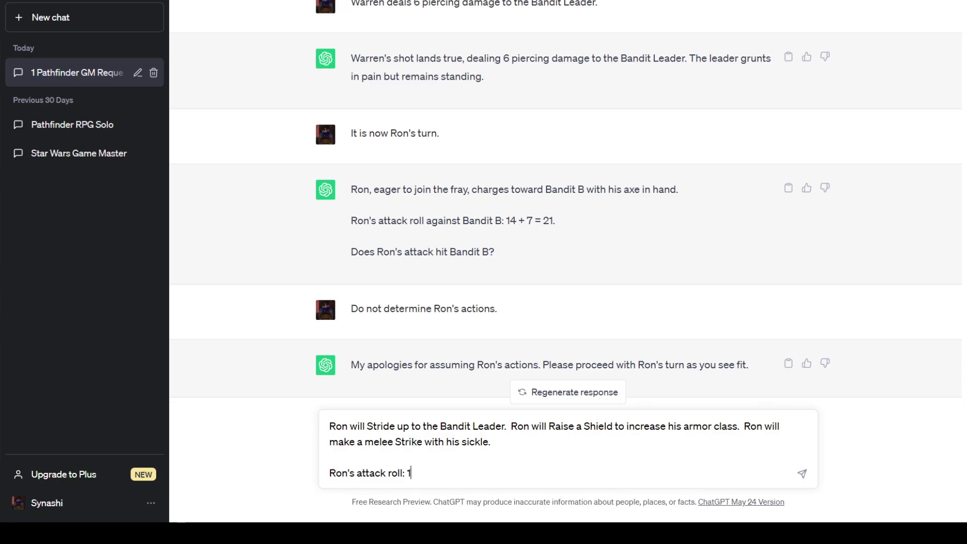
{"action": "type", "text": "6 + "}
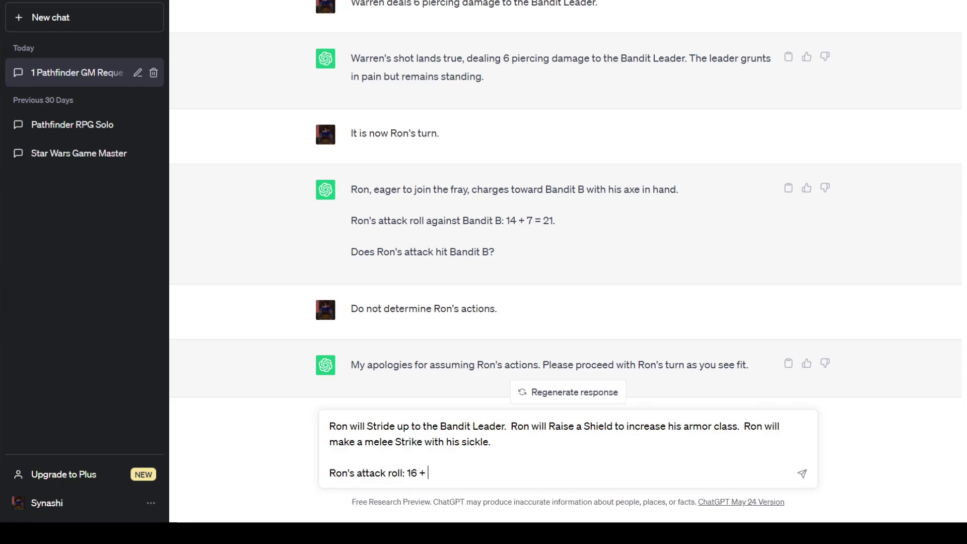
{"action": "type", "text": "6 = 2.2.  A 22 hits Band"}
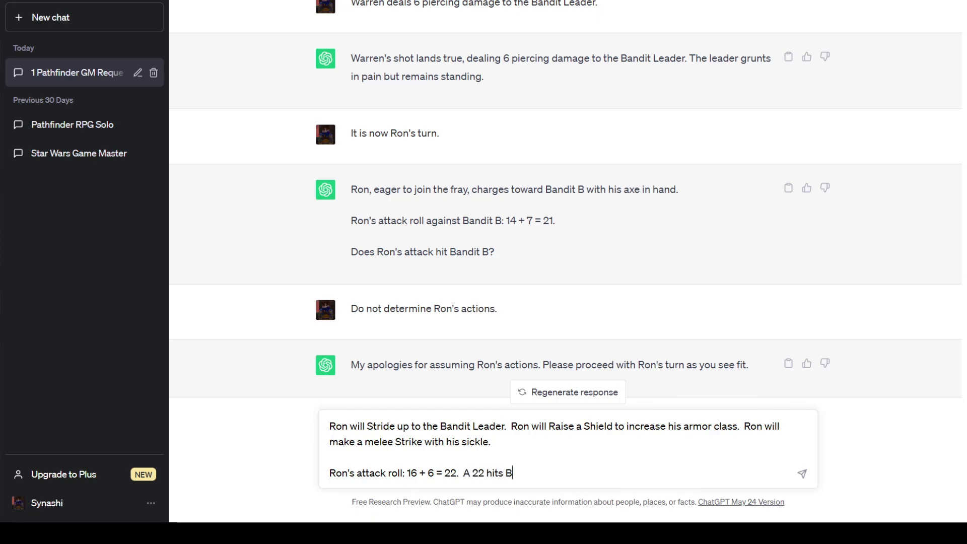
{"action": "key", "text": "BackSpace"}
{"action": "key", "text": "BackSpace"}
{"action": "key", "text": "BackSpace"}
{"action": "key", "text": "BackSpace"}
{"action": "type", "text": "the Bandit Leader for"}
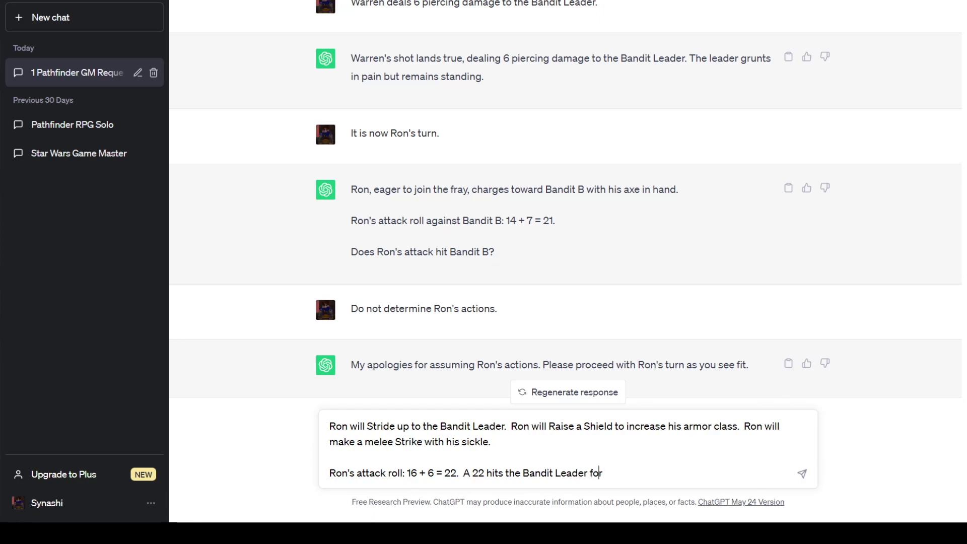
Correct Ron's attack roll to "16 + 8 = 24" and the hit to "A 24", complete the sentence with "6 slashing damage." and send the message
{"action": "key", "text": "Left"}
{"action": "key", "text": "Left"}
{"action": "key", "text": "Left"}
{"action": "key", "text": "BackSpace"}
{"action": "type", "text": "4"}
{"action": "key", "text": "Left"}
{"action": "key", "text": "Left"}
{"action": "key", "text": "Left"}
{"action": "key", "text": "Left"}
{"action": "key", "text": "Left"}
{"action": "key", "text": "BackSpace"}
{"action": "type", "text": "8"}
{"action": "key", "text": "Right"}
{"action": "key", "text": "Right"}
{"action": "key", "text": "Right"}
{"action": "key", "text": "Right"}
{"action": "key", "text": "Right"}
{"action": "key", "text": "Right"}
{"action": "key", "text": "Right"}
{"action": "key", "text": "Right"}
{"action": "key", "text": "Right"}
{"action": "key", "text": "Right"}
{"action": "key", "text": "Right"}
{"action": "key", "text": "Right"}
{"action": "key", "text": "Right"}
{"action": "key", "text": "Right"}
{"action": "key", "text": "Right"}
{"action": "key", "text": "Right"}
{"action": "key", "text": "Right"}
{"action": "key", "text": "Right"}
{"action": "key", "text": "Right"}
{"action": "key", "text": "Right"}
{"action": "left_click", "coordinate": [484, 472]}
{"action": "key", "text": "BackSpace"}
{"action": "type", "text": "4"}
{"action": "type", "text": "6 slashing damage."}
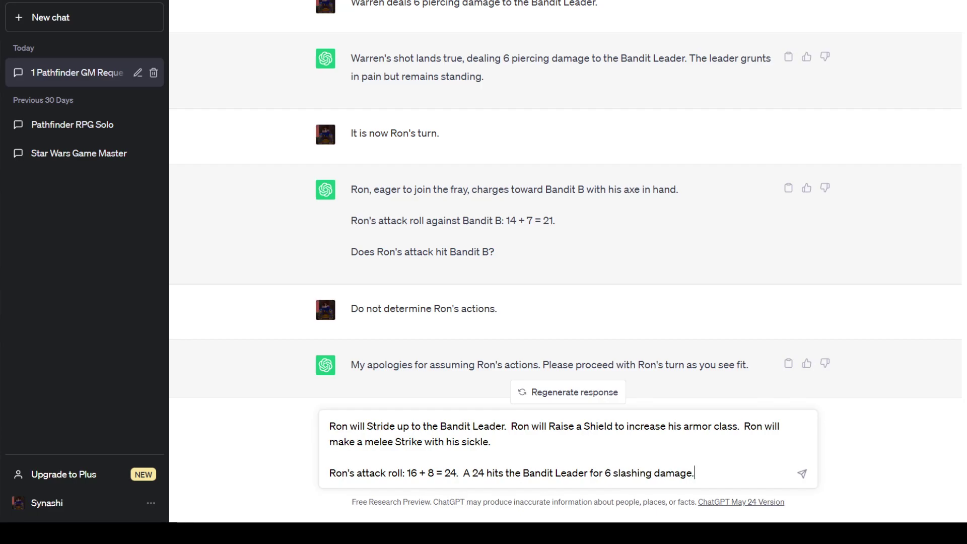
{"action": "key", "text": "Return"}
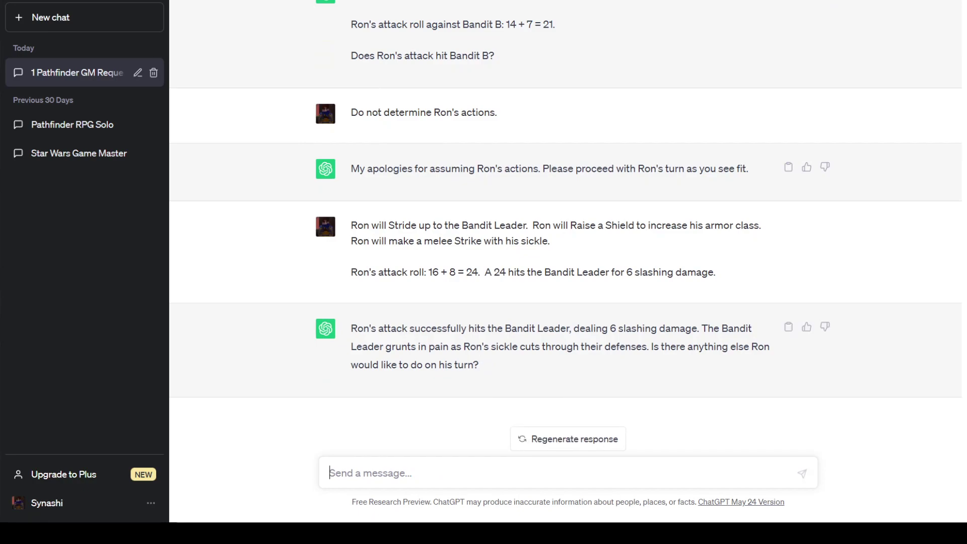
Send the message "It is now Staszrich's turn. Do not determine the actions for Staszrich."
{"action": "type", "text": "It is now Sta"}
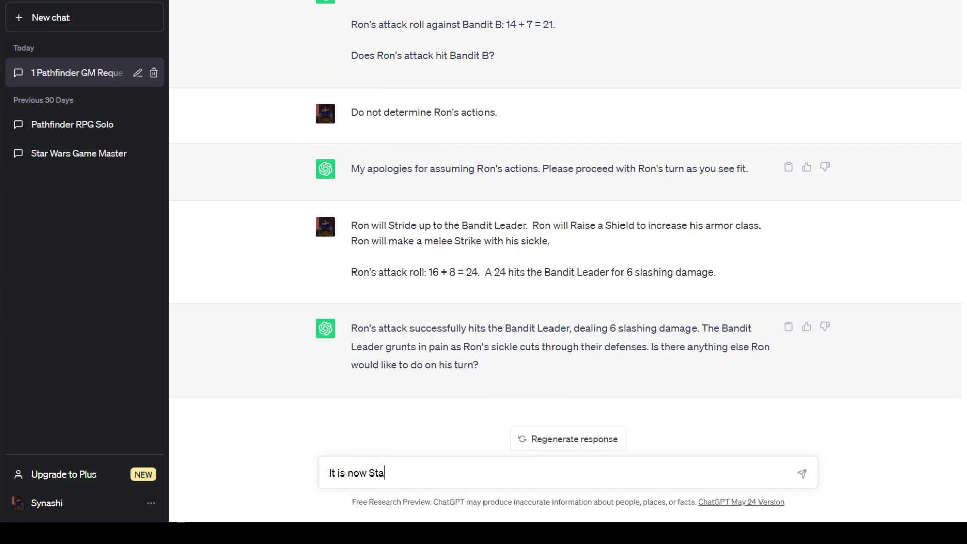
{"action": "type", "text": "szrich's turn"}
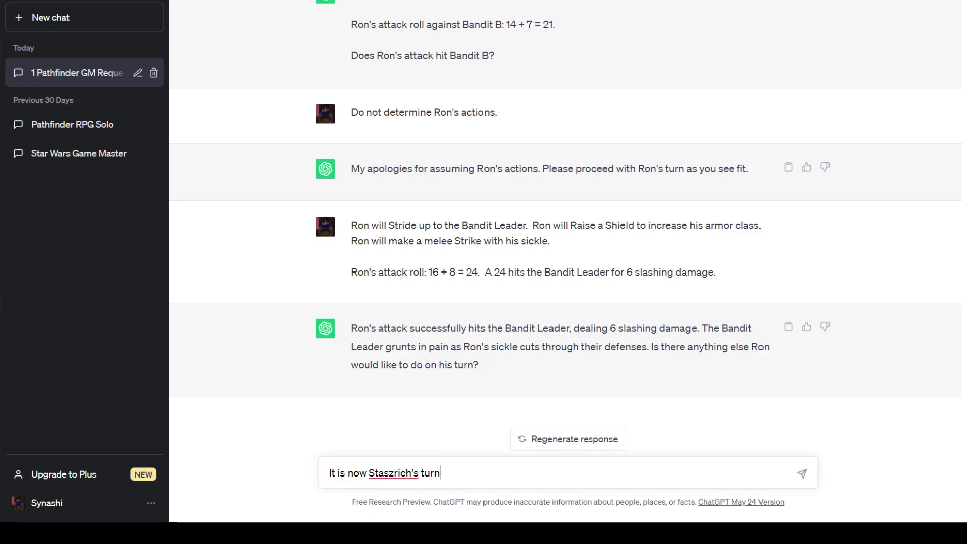
{"action": "type", "text": ".  Do not determine the actions for"}
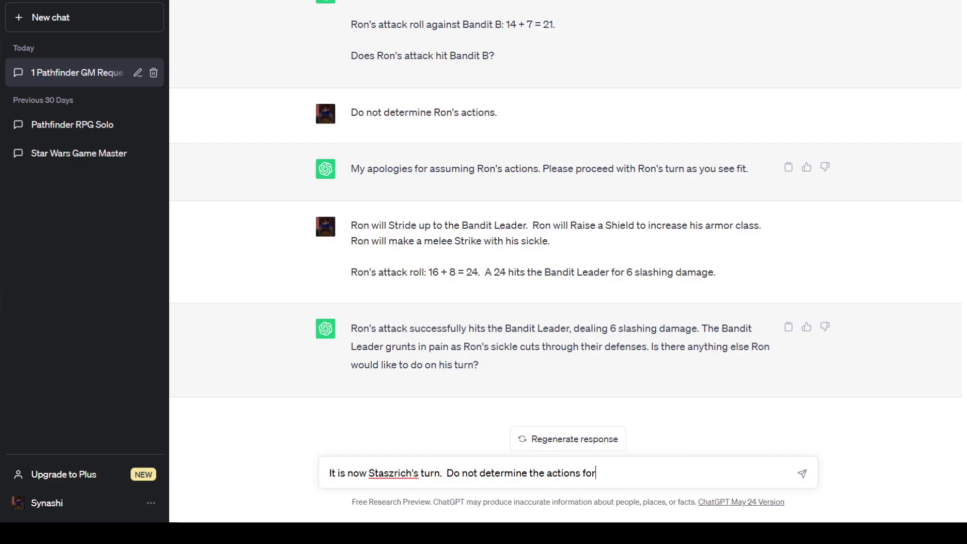
{"action": "type", "text": " Staszrich."}
{"action": "key", "text": "Return"}
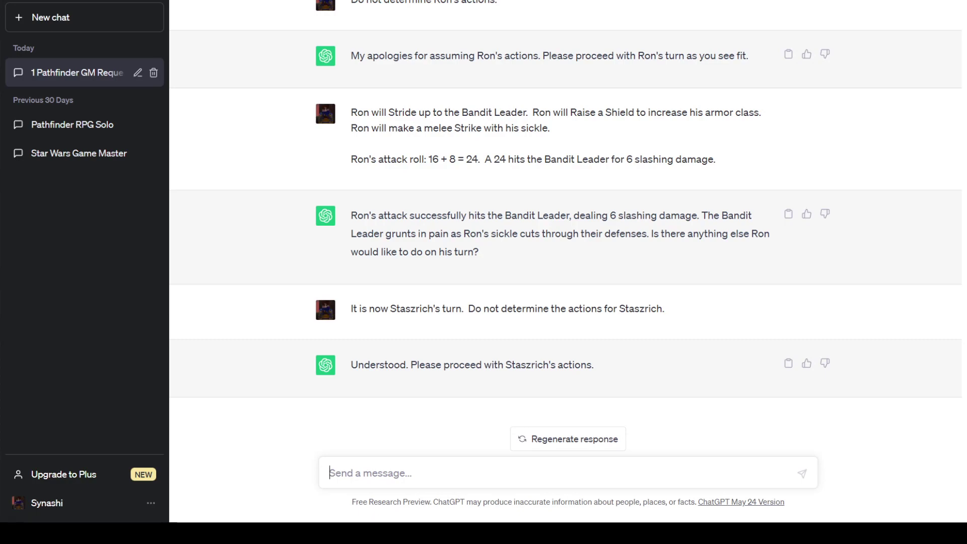
{"action": "type", "text": "Stasz"}
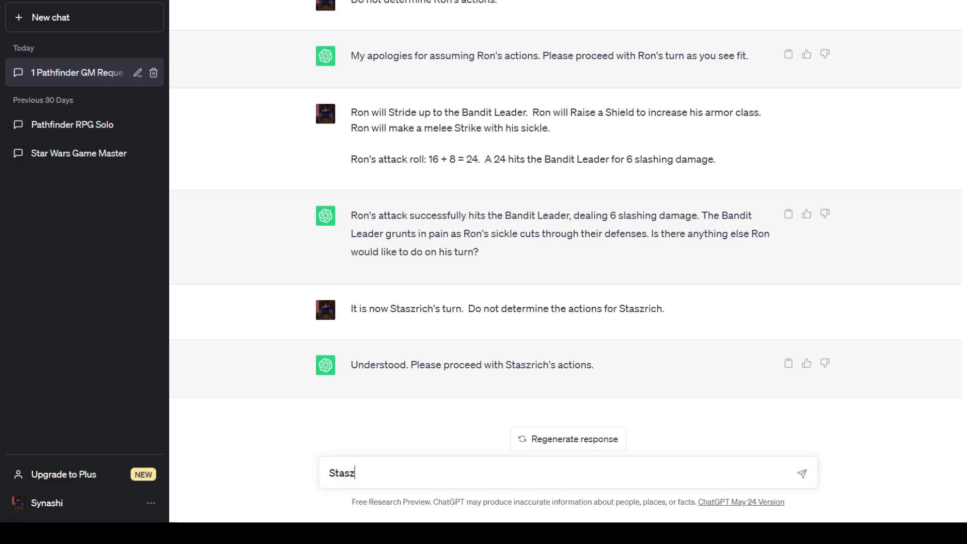
{"action": "type", "text": "rich will"}
{"action": "key", "text": "BackSpace"}
{"action": "key", "text": "BackSpace"}
{"action": "key", "text": "BackSpace"}
{"action": "key", "text": "BackSpace"}
{"action": "key", "text": "BackSpace"}
{"action": "key", "text": "BackSpace"}
{"action": "key", "text": "BackSpace"}
{"action": "key", "text": "BackSpace"}
{"action": "key", "text": "BackSpace"}
{"action": "key", "text": "BackSpace"}
{"action": "key", "text": "BackSpace"}
{"action": "key", "text": "BackSpace"}
{"action": "key", "text": "BackSpace"}
{"action": "key", "text": "BackSpace"}
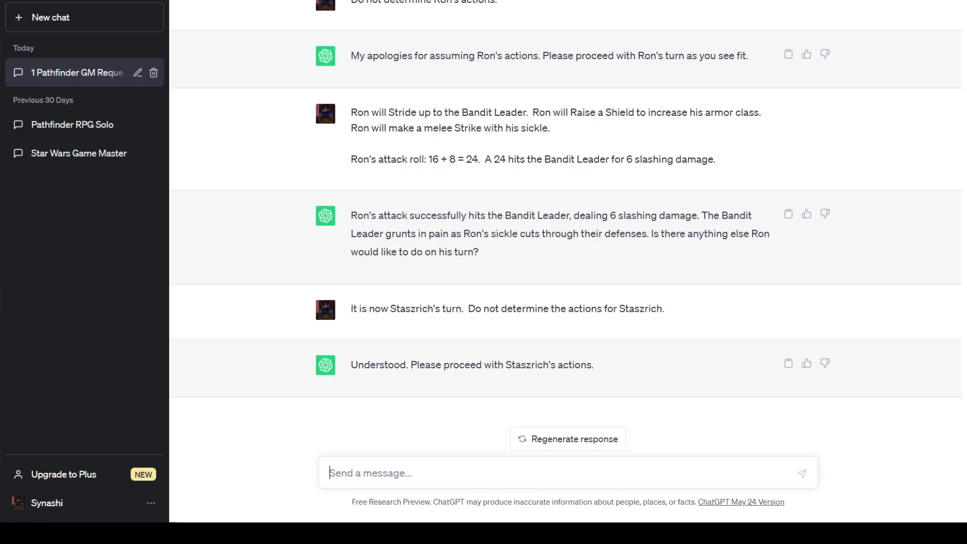
Write in a new message "Staszrich will Stride up to Bandit E."
{"action": "type", "text": "Staszrich wi"}
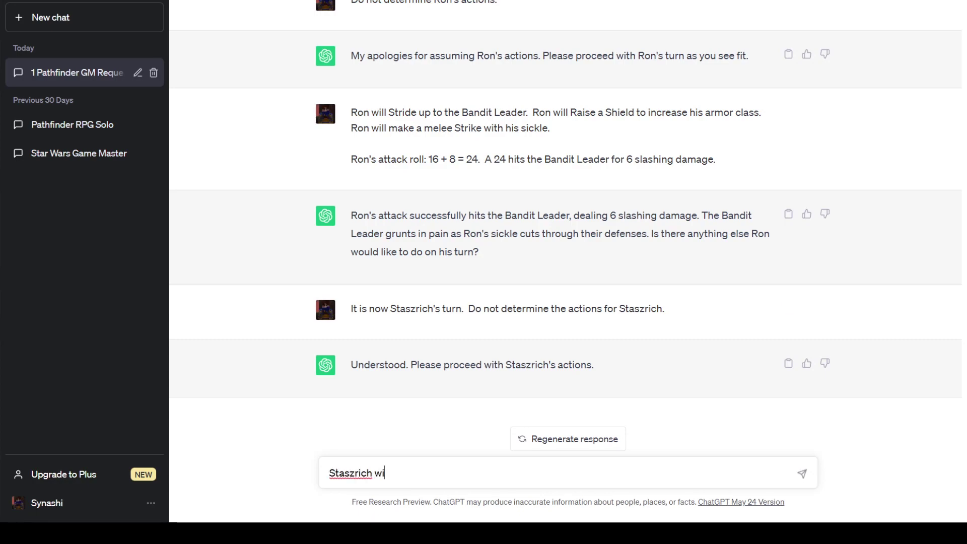
{"action": "type", "text": "ll Stride up to"}
{"action": "type", "text": "Bandi"}
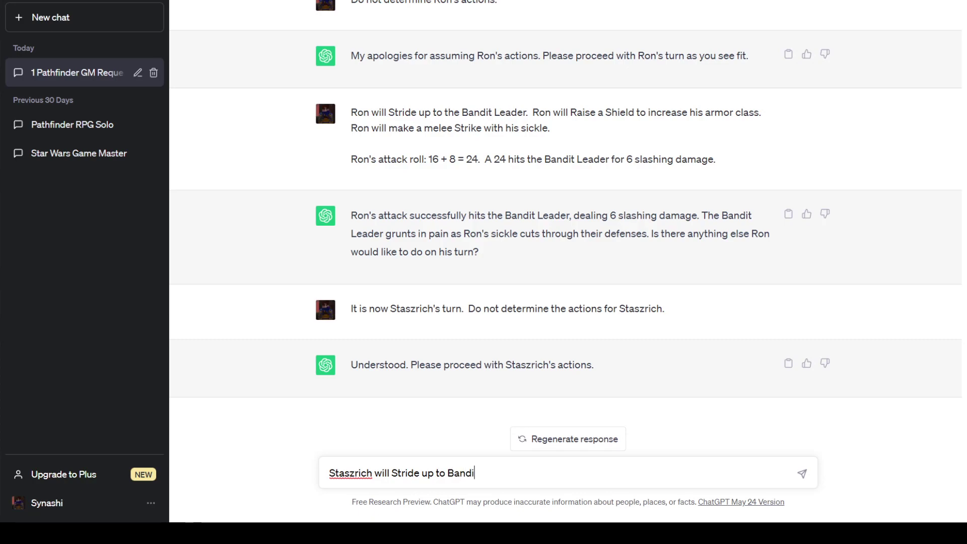
{"action": "type", "text": "t E. Staszrich"}
{"action": "key", "text": "BackSpace"}
{"action": "key", "text": "BackSpace"}
{"action": "key", "text": "BackSpace"}
{"action": "key", "text": "BackSpace"}
{"action": "key", "text": "BackSpace"}
{"action": "key", "text": "BackSpace"}
{"action": "key", "text": "BackSpace"}
{"action": "key", "text": "BackSpace"}
{"action": "key", "text": "BackSpace"}
{"action": "key", "text": "BackSpace"}
Add the sentence "Staszrich will make a melee Strike with his gauntlet against Bandit E." and start a new paragraph
{"action": "type", "text": "Staszrich will make a"}
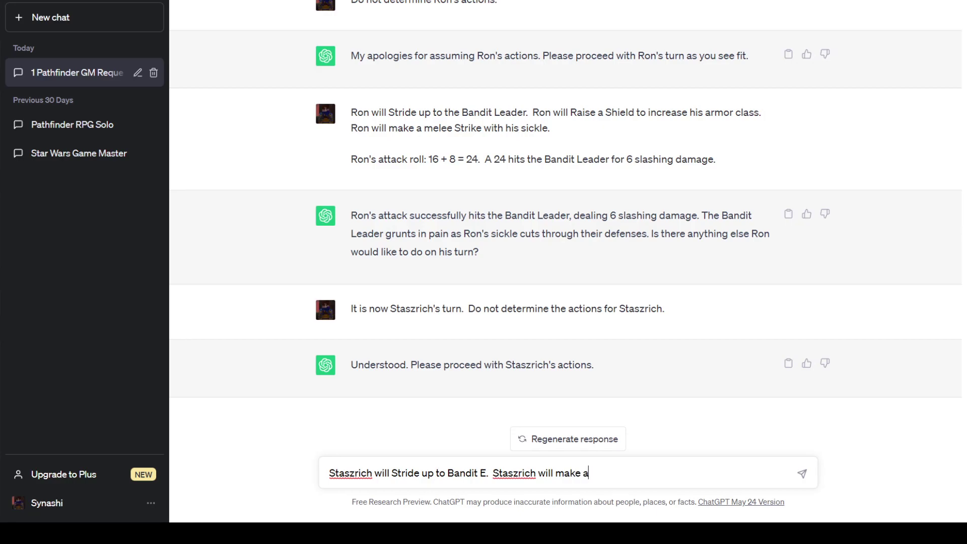
{"action": "type", "text": " melee Strike "}
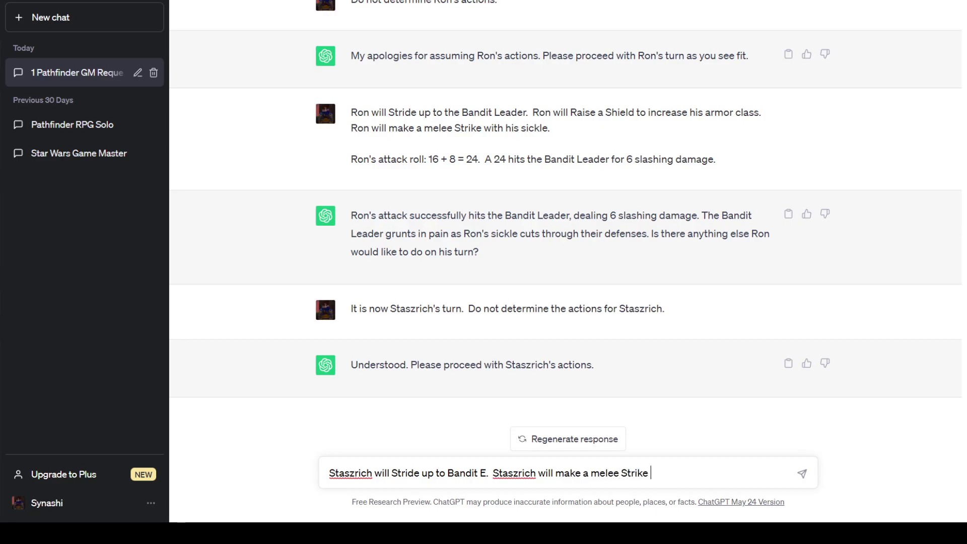
{"action": "type", "text": "with his gauntlet against "}
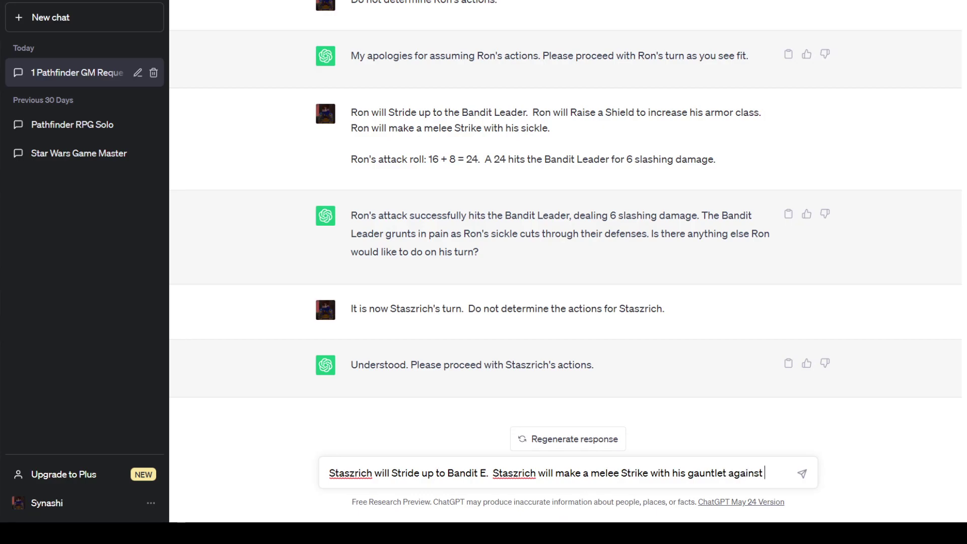
{"action": "type", "text": "Bandit E."}
{"action": "key", "text": "shift+Return"}
{"action": "key", "text": "shift+Return"}
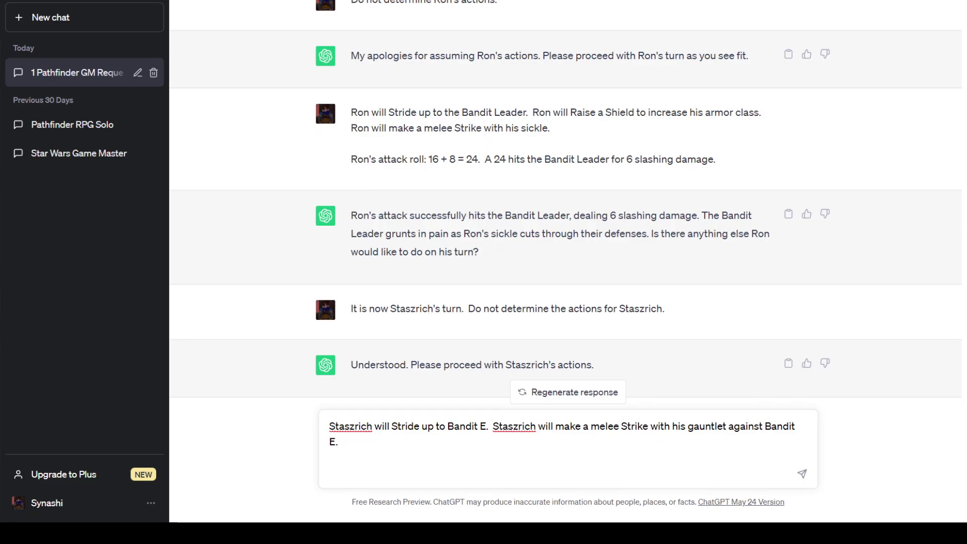
Enter "Staszrich's attack roll: 19 + 6 = 25" in the new paragraph
{"action": "type", "text": "Staszrich's attack "}
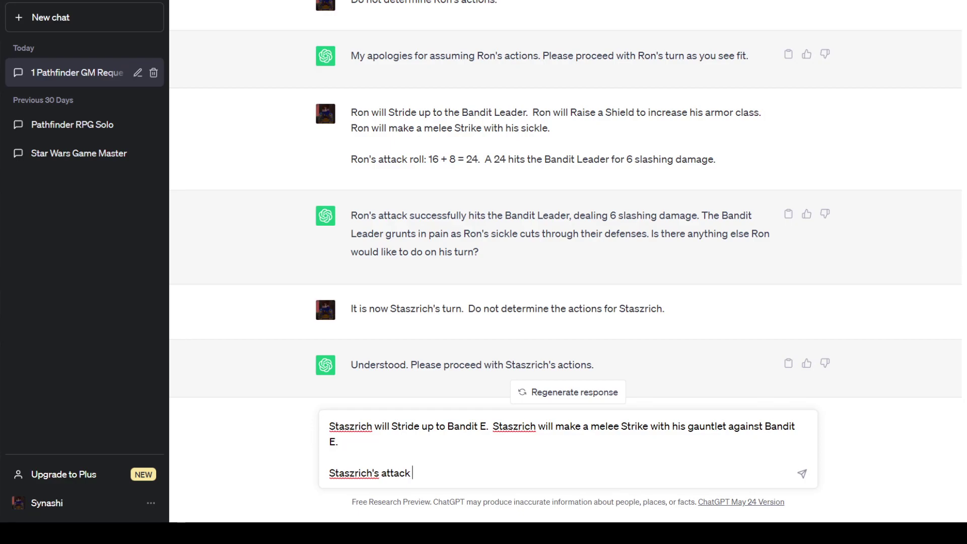
{"action": "type", "text": "roll: 19 + 6 ="}
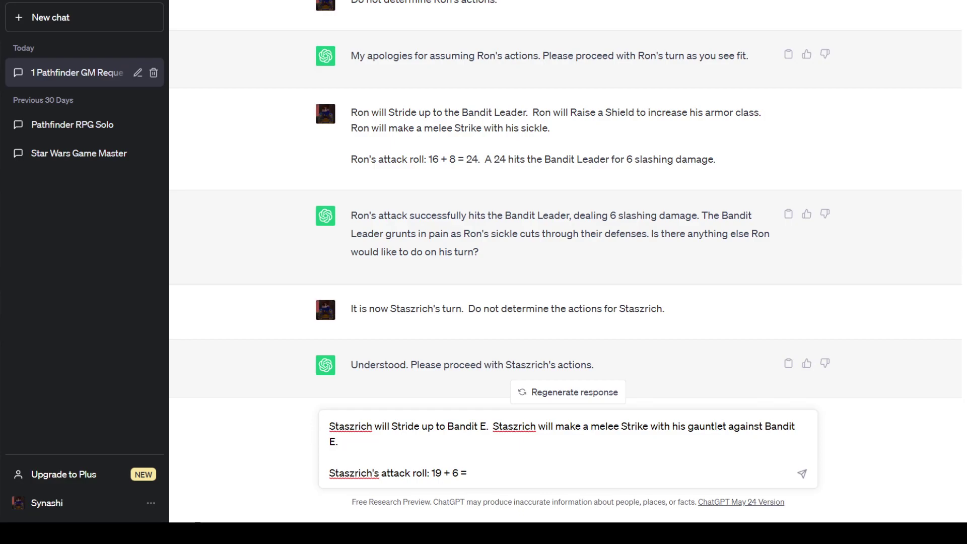
{"action": "type", "text": "25"}
Add the question "Does 25 exceed Bandit E's AC by more than 10?" after the attack roll and send the message
{"action": "type", "text": ".  Is"}
{"action": "key", "text": "BackSpace"}
{"action": "key", "text": "BackSpace"}
{"action": "type", "text": "Does 25"}
{"action": "type", "text": " meet o"}
{"action": "key", "text": "BackSpace"}
{"action": "key", "text": "BackSpace"}
{"action": "key", "text": "BackSpace"}
{"action": "key", "text": "BackSpace"}
{"action": "key", "text": "BackSpace"}
{"action": "key", "text": "BackSpace"}
{"action": "type", "text": "exc"}
{"action": "key", "text": "BackSpace"}
{"action": "key", "text": "BackSpace"}
{"action": "type", "text": "xceed Bandit E's"}
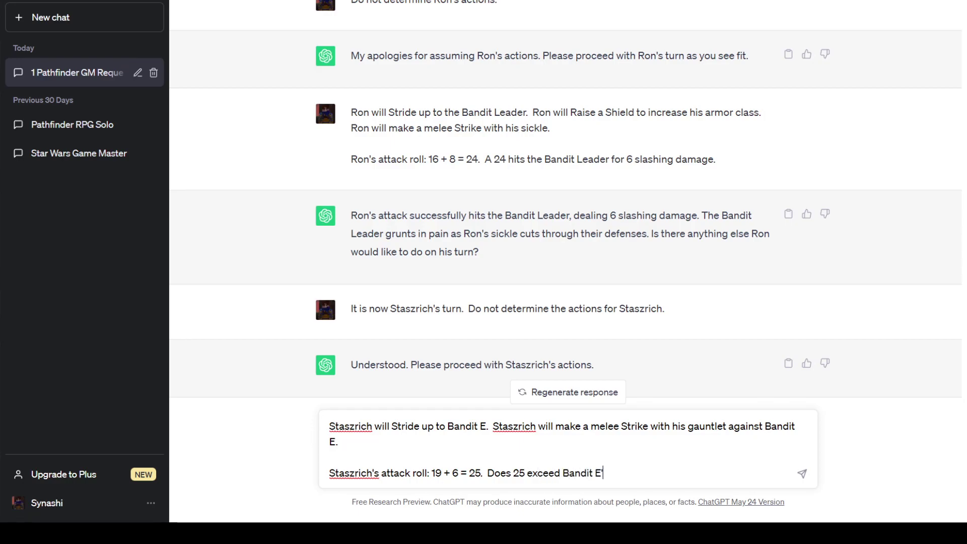
{"action": "type", "text": " AC by more than 10?"}
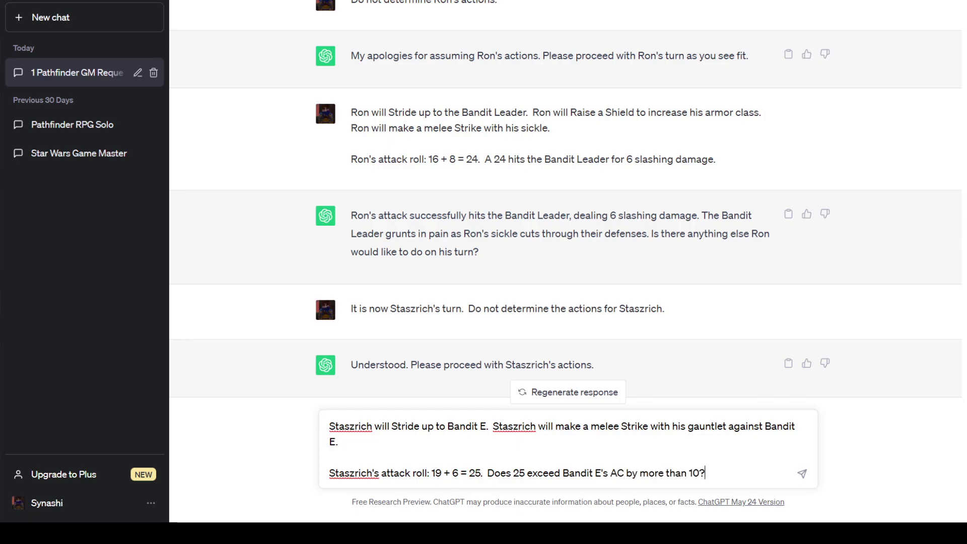
{"action": "key", "text": "Return"}
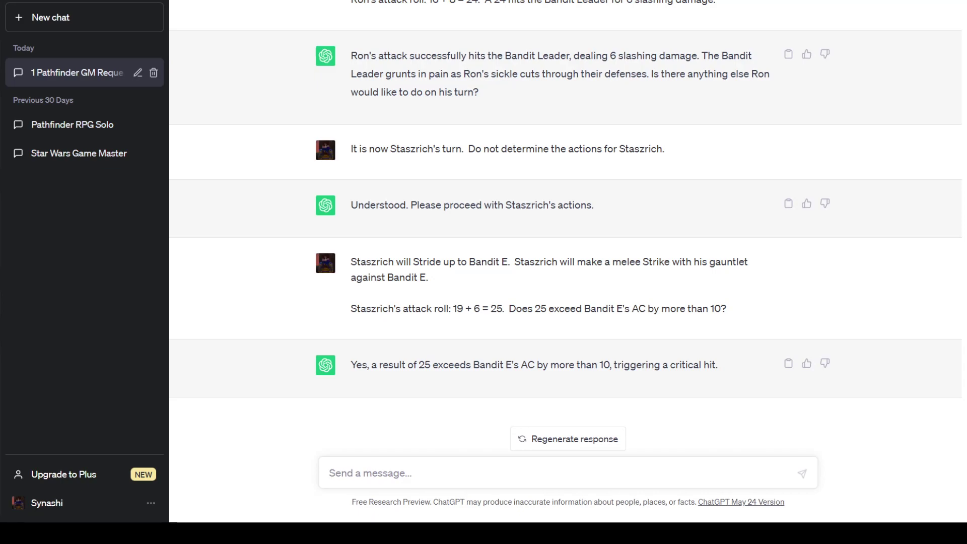
Send the message "Staszrich punches Bandit E in the face for 10 bludgeoning damage. Is Bandit E still standing?"
{"action": "type", "text": "Staszric"}
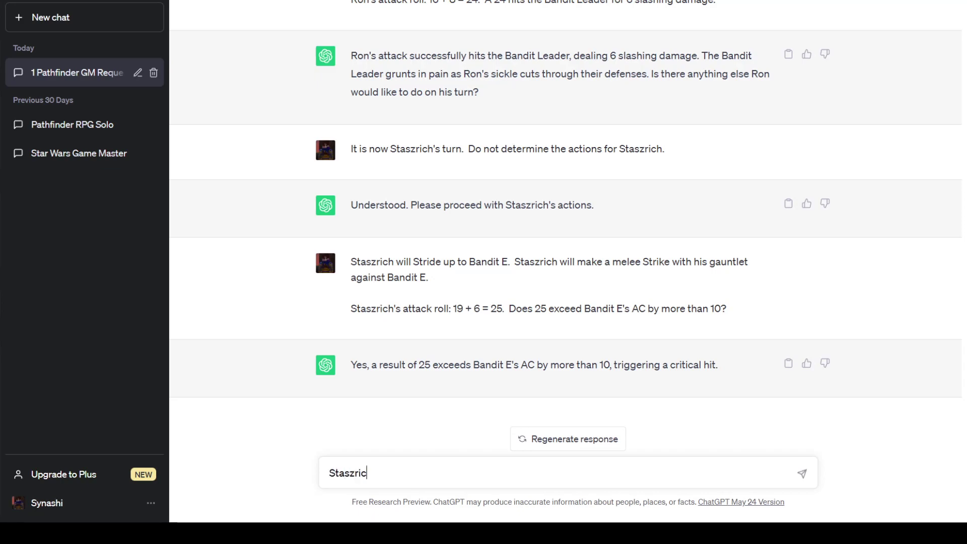
{"action": "type", "text": "h punches Bandi"}
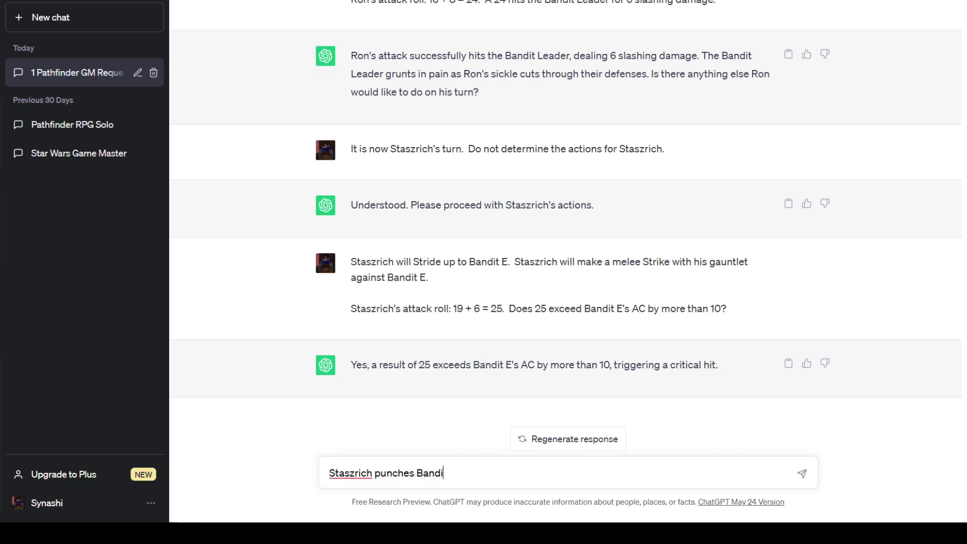
{"action": "type", "text": "t E in the face for 10 bludg"}
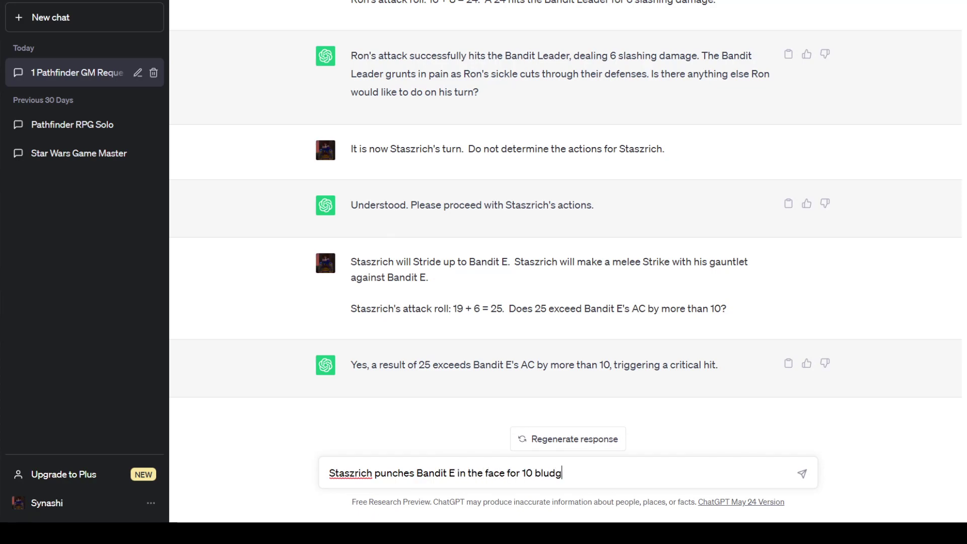
{"action": "type", "text": "eoning damage.  Is Bandit"}
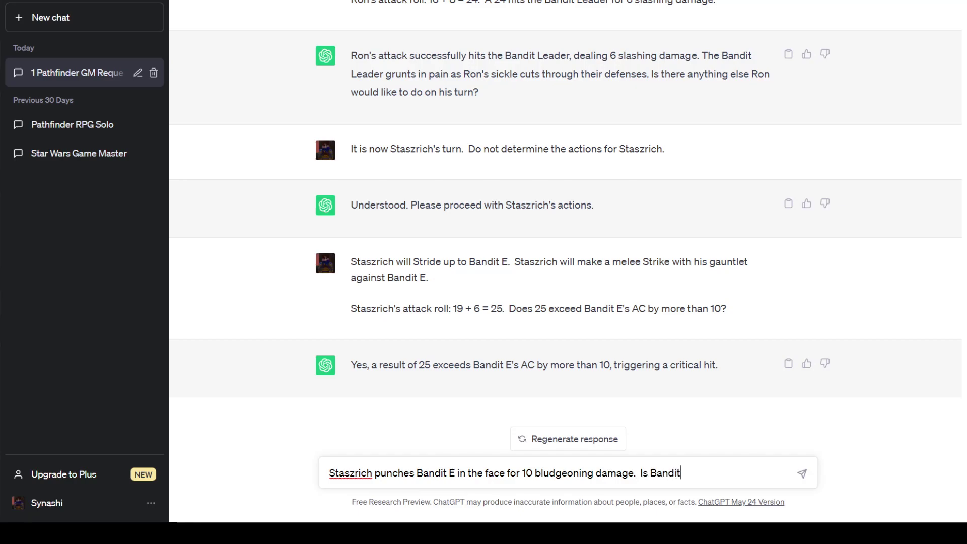
{"action": "type", "text": " E still stan"}
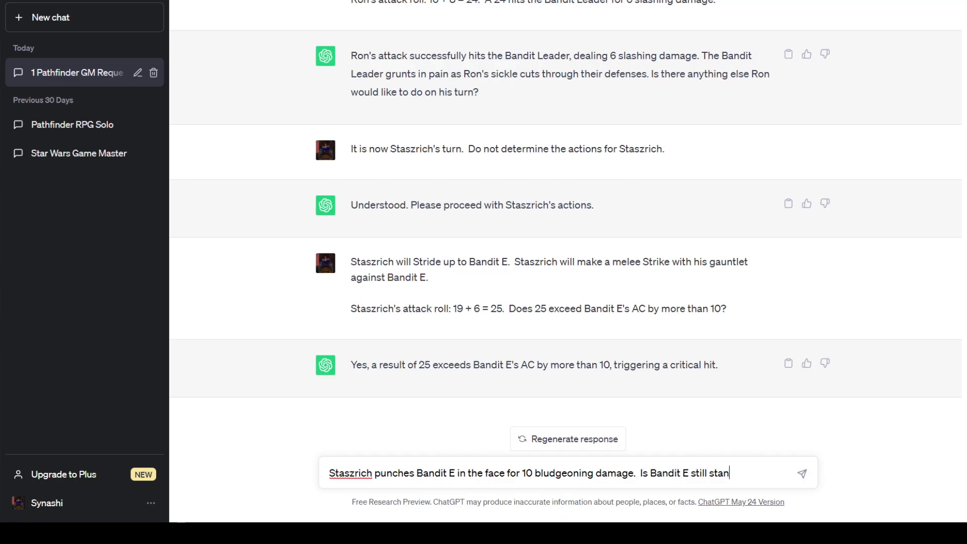
{"action": "type", "text": "ding?"}
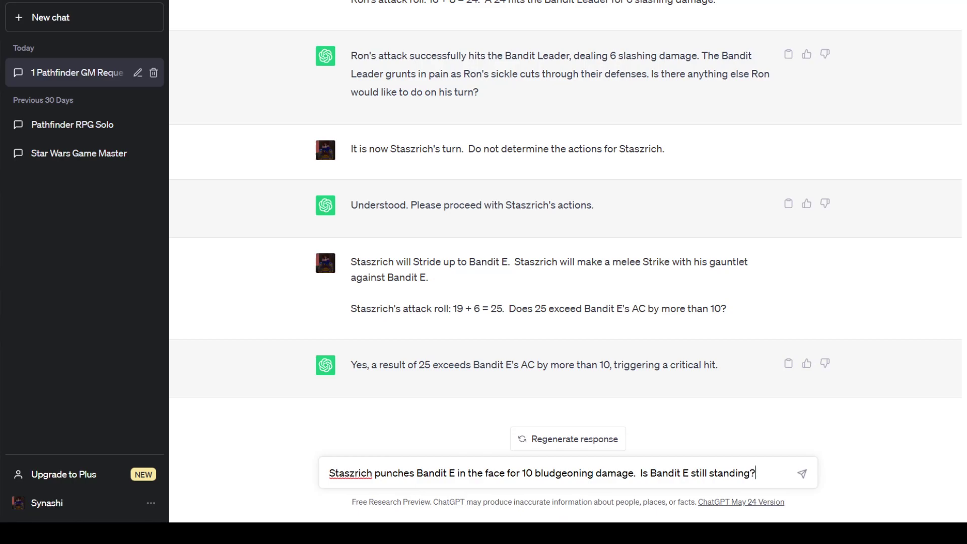
{"action": "key", "text": "Return"}
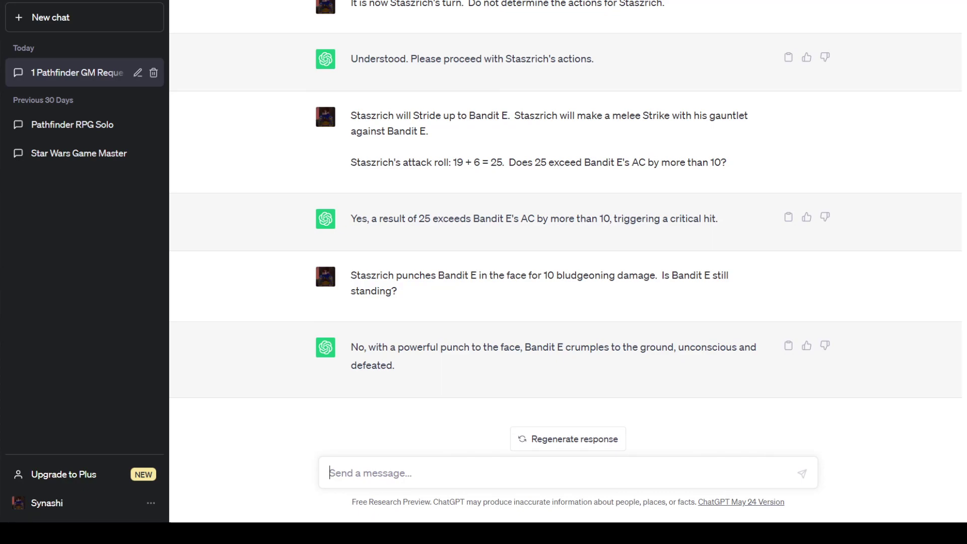
{"action": "type", "text": "S"}
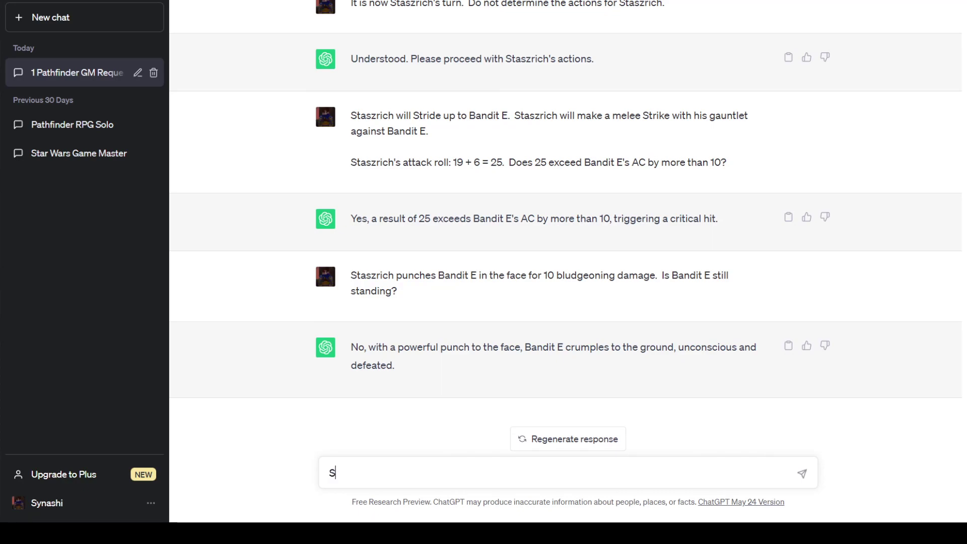
{"action": "type", "text": "taszrich will "}
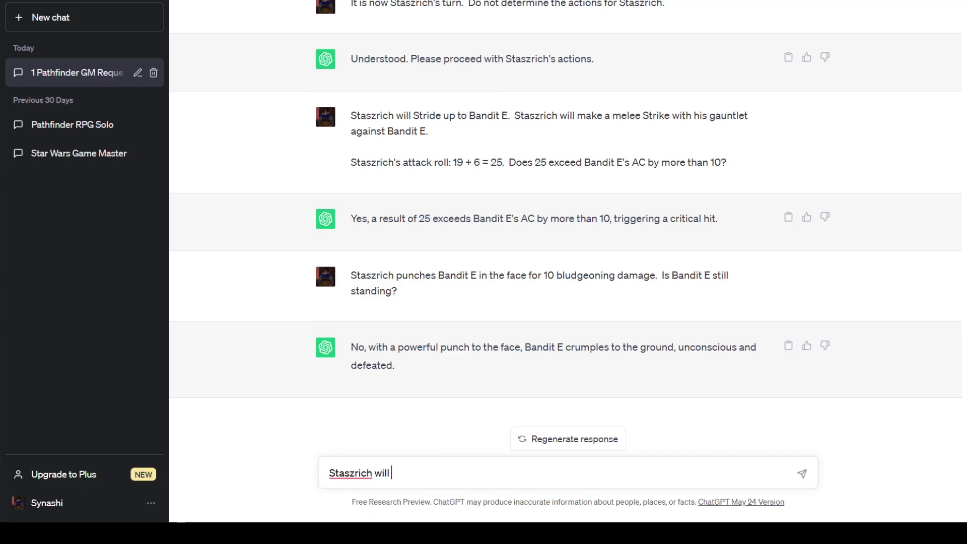
{"action": "type", "text": "make a Gr"}
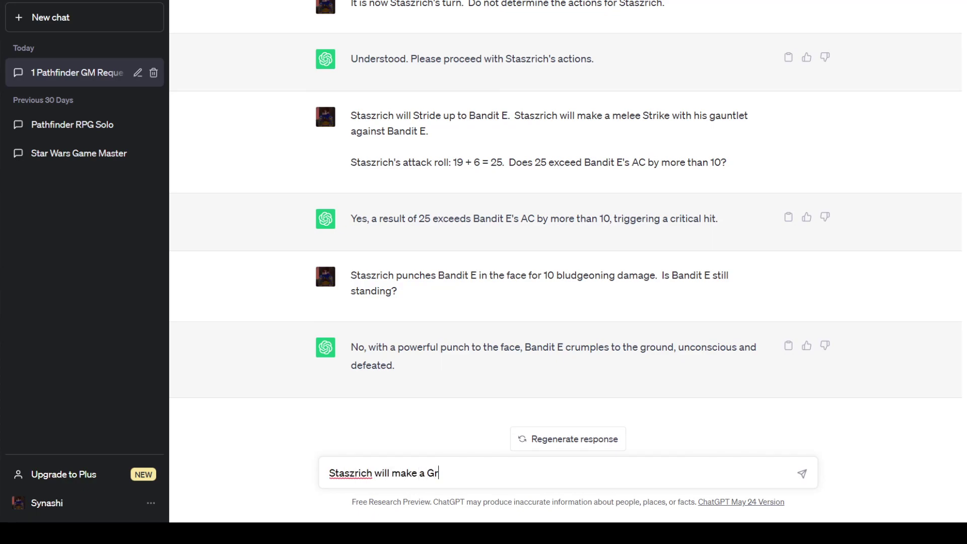
{"action": "key", "text": "BackSpace"}
{"action": "key", "text": "BackSpace"}
{"action": "key", "text": "BackSpace"}
{"action": "key", "text": "BackSpace"}
{"action": "key", "text": "BackSpace"}
{"action": "key", "text": "BackSpace"}
{"action": "key", "text": "BackSpace"}
{"action": "key", "text": "BackSpace"}
{"action": "key", "text": "BackSpace"}
{"action": "type", "text": "use his"}
{"action": "key", "text": "BackSpace"}
{"action": "key", "text": "BackSpace"}
{"action": "key", "text": "BackSpace"}
{"action": "key", "text": "BackSpace"}
{"action": "key", "text": "BackSpace"}
{"action": "key", "text": "BackSpace"}
{"action": "key", "text": "BackSpace"}
{"action": "key", "text": "BackSpace"}
{"action": "key", "text": "BackSpace"}
{"action": "key", "text": "BackSpace"}
{"action": "key", "text": "BackSpace"}
{"action": "key", "text": "BackSpace"}
{"action": "key", "text": "BackSpace"}
{"action": "key", "text": "ctrl+a"}
{"action": "key", "text": "BackSpace"}
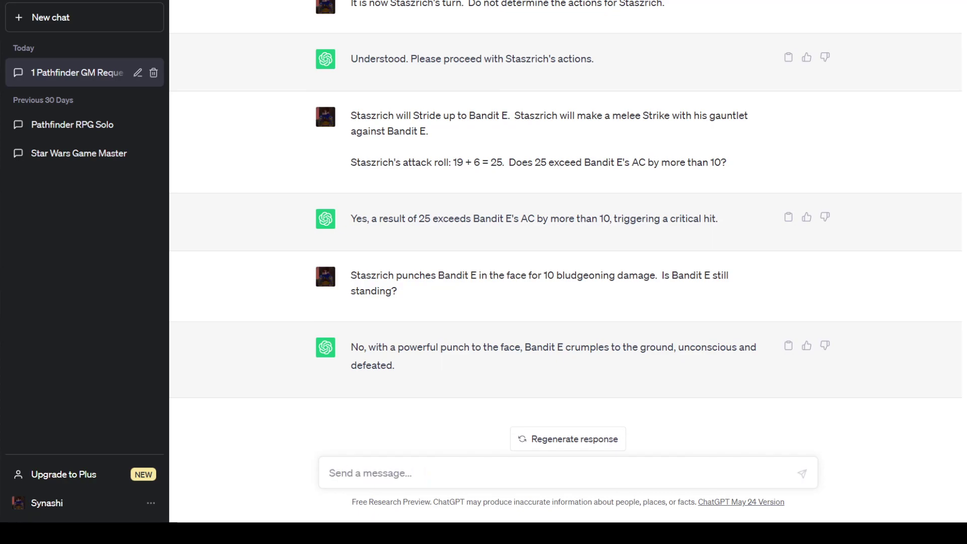
Send the message "Is Staszrich within melee reach of any of the other bandits?"
{"action": "type", "text": "Is Staszrich wi"}
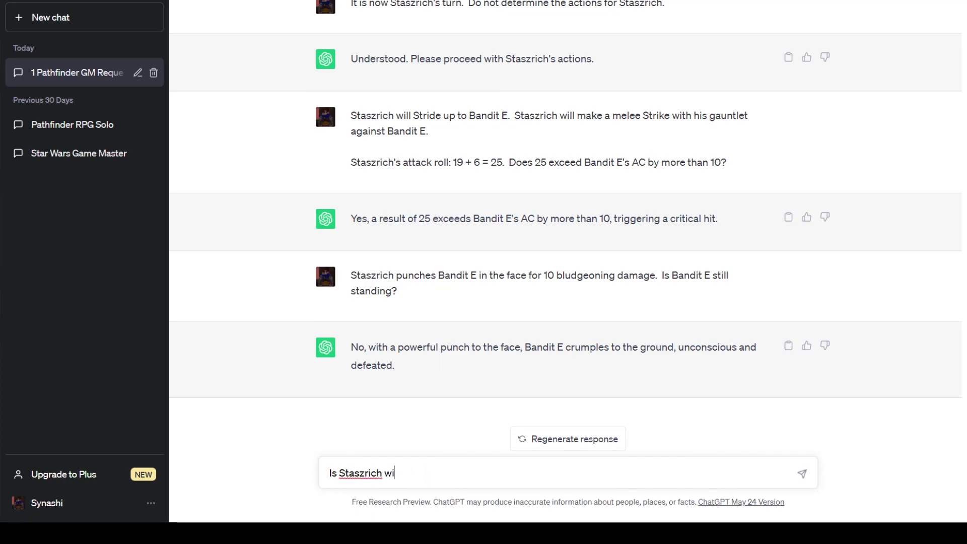
{"action": "type", "text": "thin melee reach of any of the bo"}
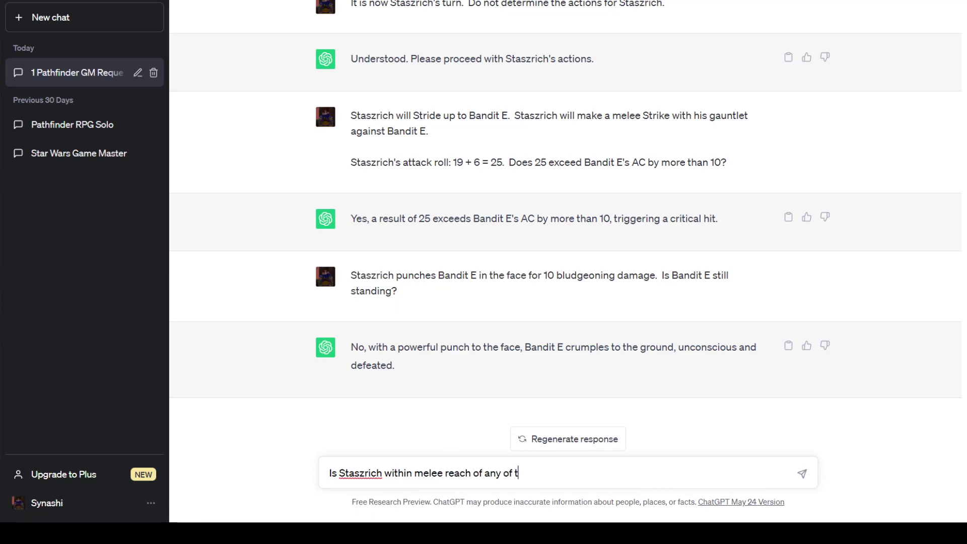
{"action": "key", "text": "BackSpace"}
{"action": "key", "text": "BackSpace"}
{"action": "type", "text": "other bandits?"}
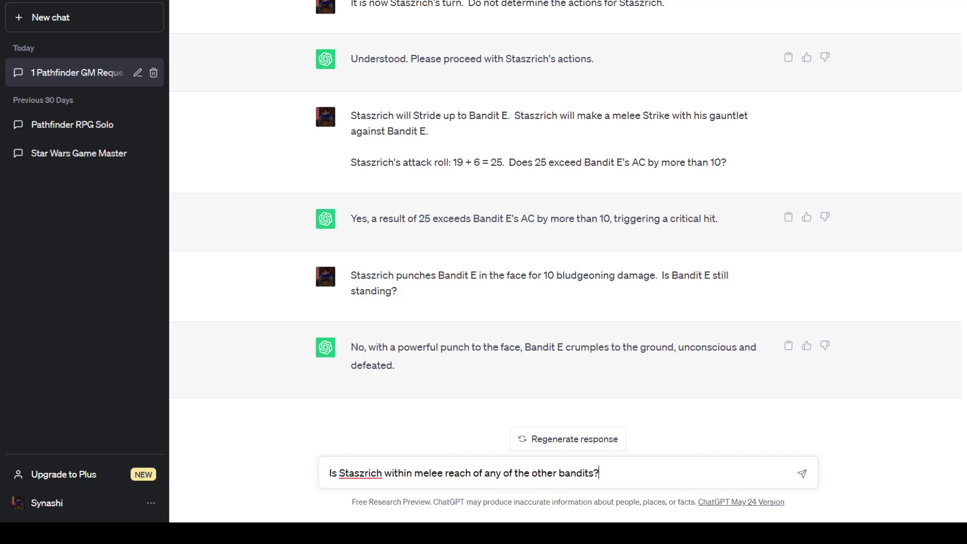
{"action": "key", "text": "Return"}
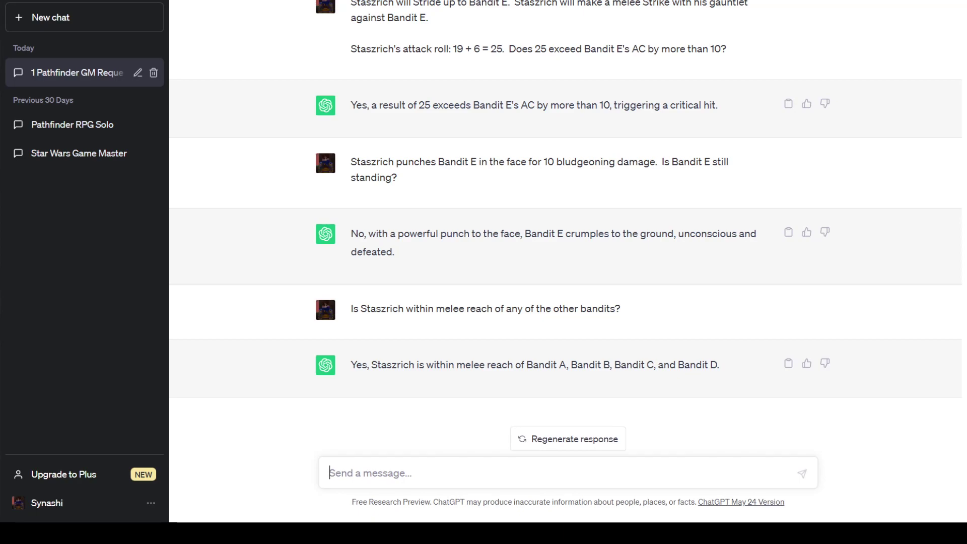
Enter "Staszrich will use his Athletics to Grapple Bandit A." in the message and start a new paragraph
{"action": "type", "text": "Staszrich"}
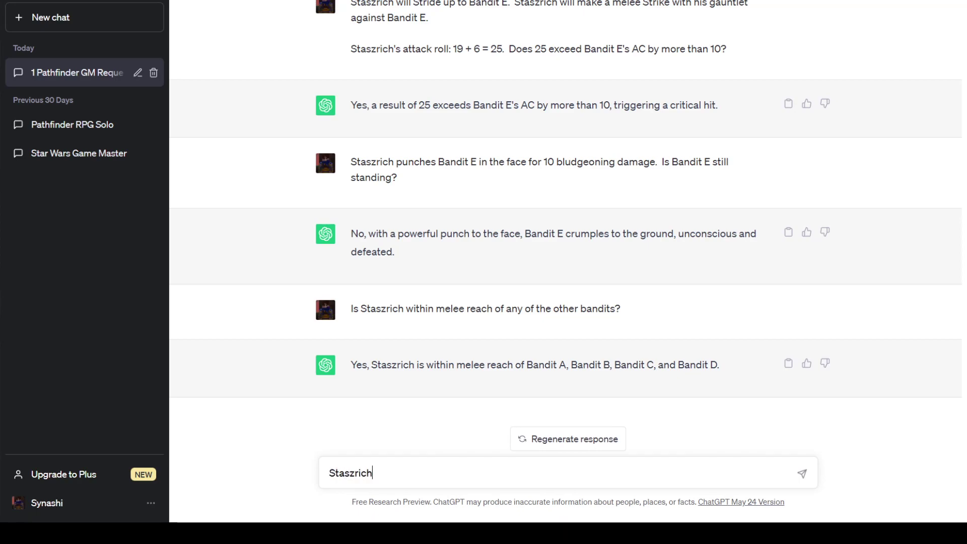
{"action": "type", "text": " will use his Athe"}
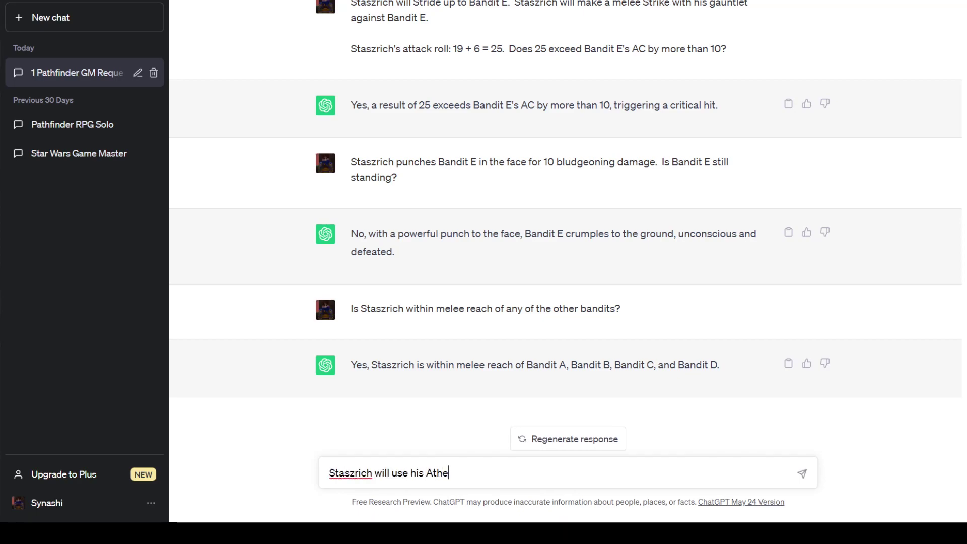
{"action": "key", "text": "BackSpace"}
{"action": "type", "text": "letics ot"}
{"action": "key", "text": "BackSpace"}
{"action": "key", "text": "BackSpace"}
{"action": "type", "text": "to Grapple Band"}
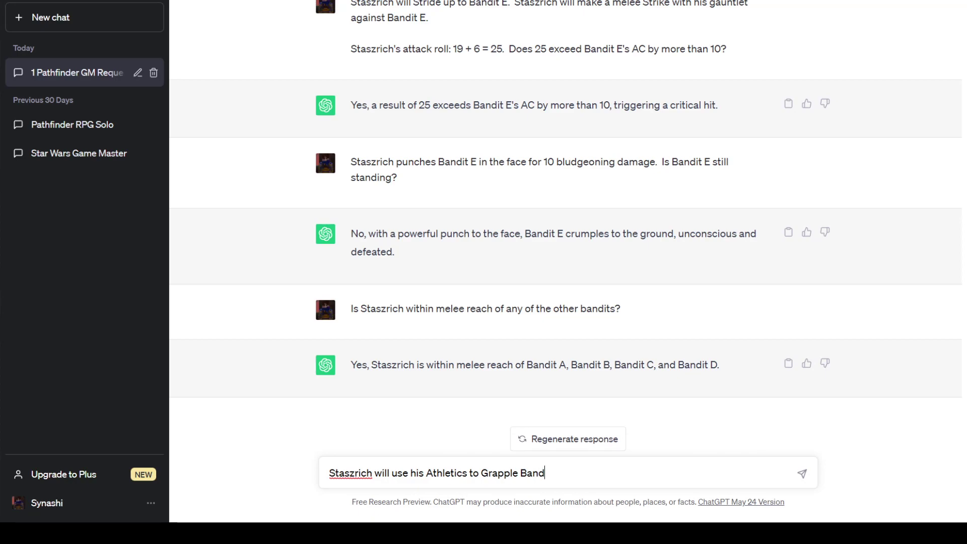
{"action": "type", "text": "it A."}
{"action": "key", "text": "shift+Return"}
{"action": "key", "text": "shift+Return"}
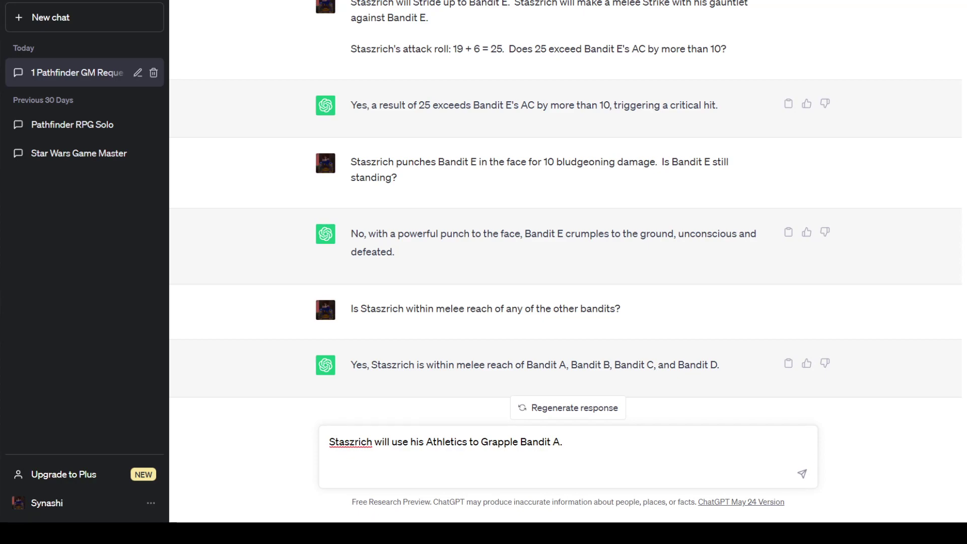
Add "Staszrich's Athletics check: 6 + 1 = 7." in the new paragraph and send the message
{"action": "type", "text": "Staszrich's Athleti"}
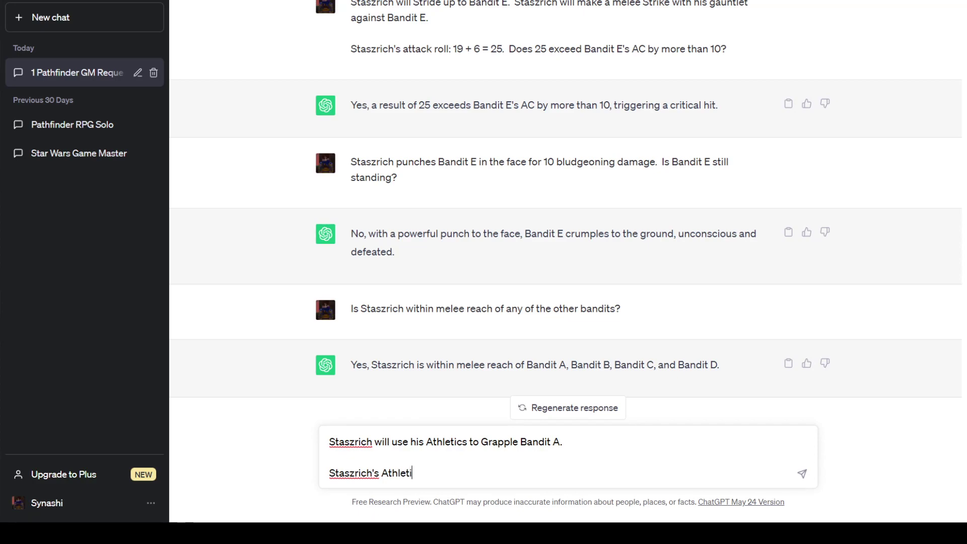
{"action": "type", "text": "cs check: 6 + 1 = 7."}
{"action": "key", "text": "Return"}
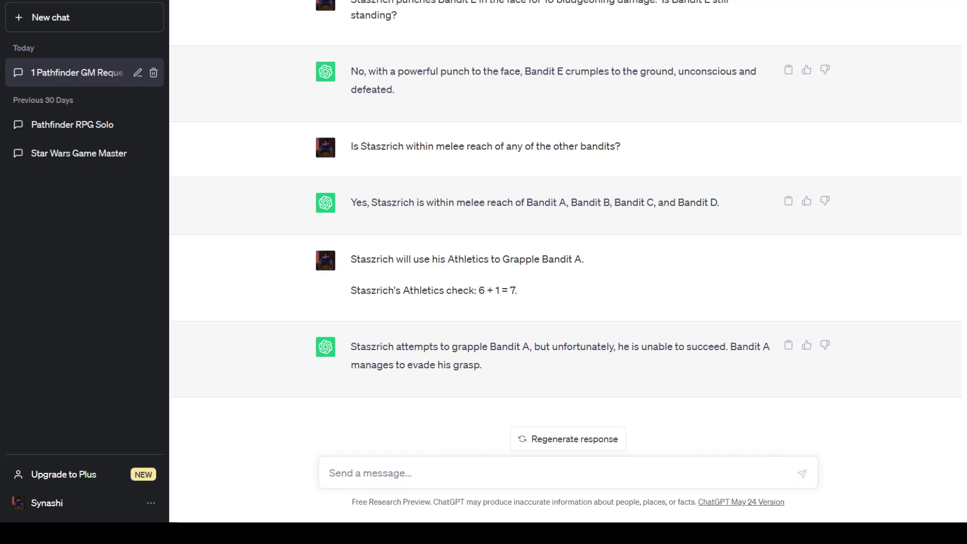
Switch to the Notepad initiative list and remove the Bandit E line
{"action": "key", "text": "alt+Tab"}
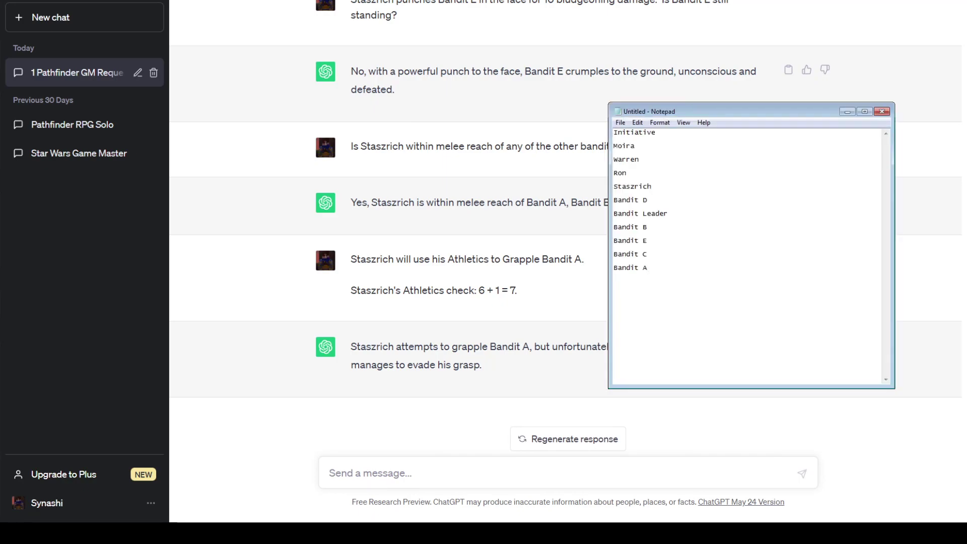
{"action": "key", "text": "alt+Tab"}
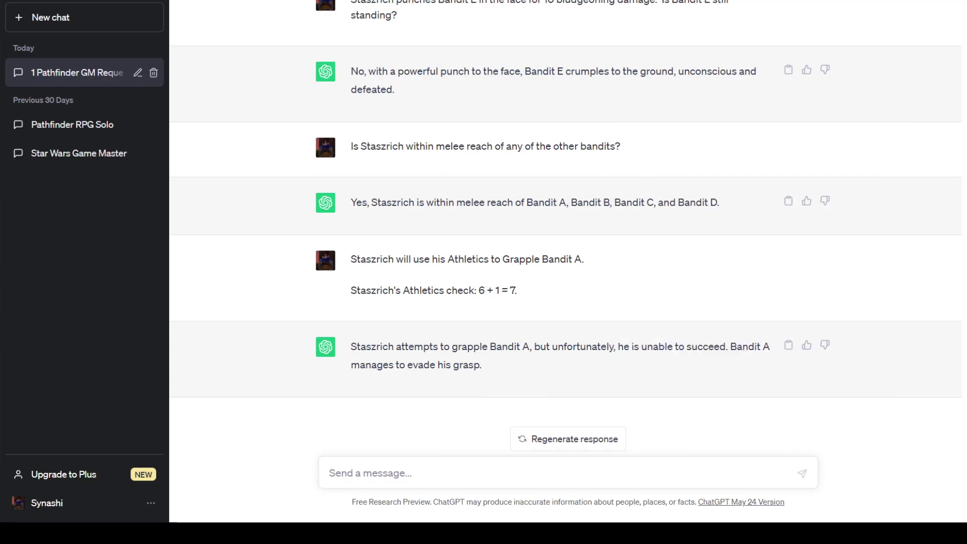
{"action": "key", "text": "alt+Tab"}
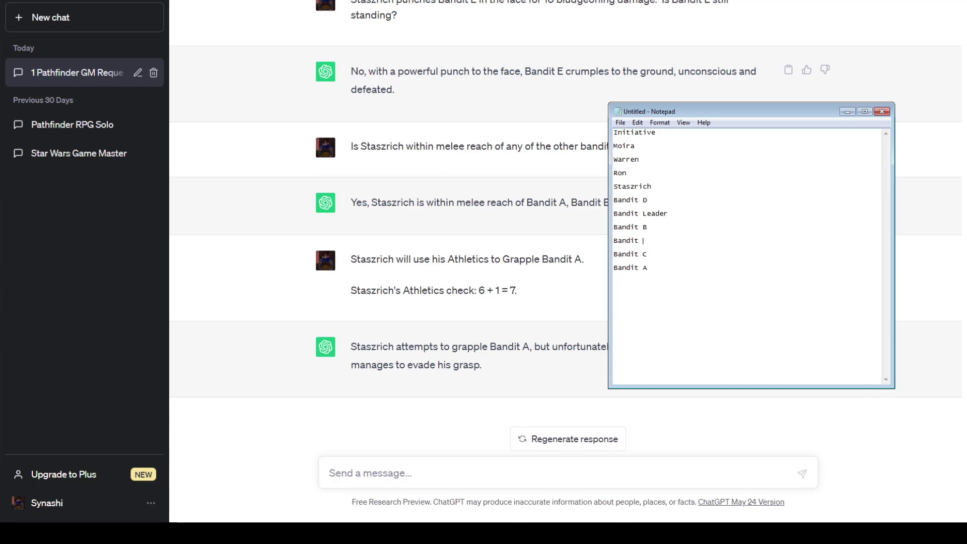
{"action": "key", "text": "BackSpace"}
{"action": "key", "text": "BackSpace"}
{"action": "key", "text": "BackSpace"}
{"action": "key", "text": "BackSpace"}
{"action": "key", "text": "BackSpace"}
{"action": "key", "text": "BackSpace"}
Return to the ChatGPT conversation and send the message "It is now Bandit D's turn."
{"action": "key", "text": "alt+Tab"}
{"action": "type", "text": "It is "}
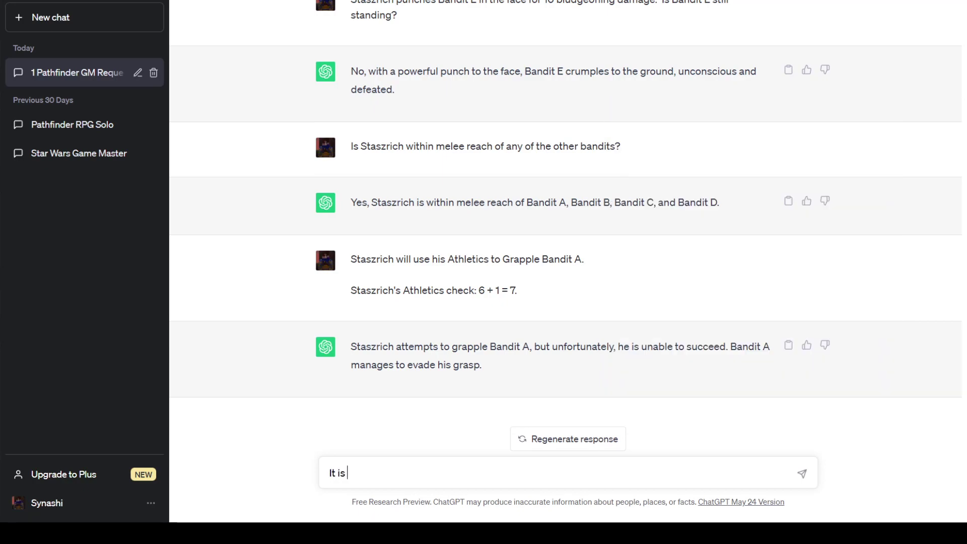
{"action": "type", "text": "now Bandit D's turn."}
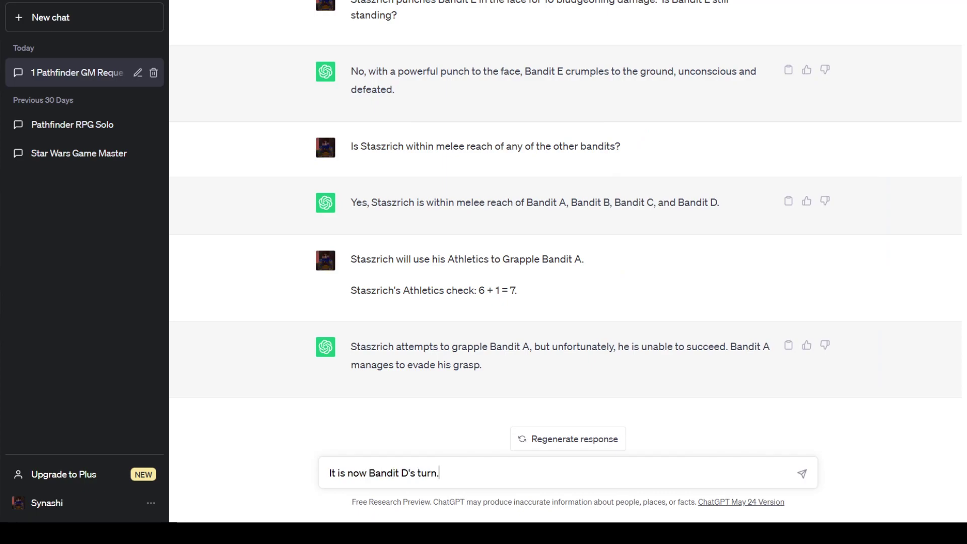
{"action": "key", "text": "Return"}
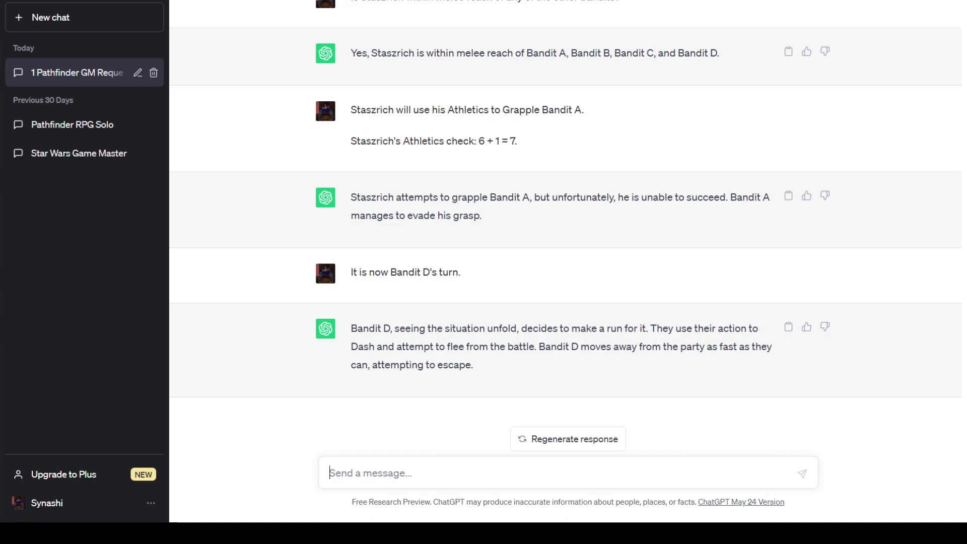
Switch to the Notepad initiative list and remove the Bandit D entry
{"action": "key", "text": "alt+Tab"}
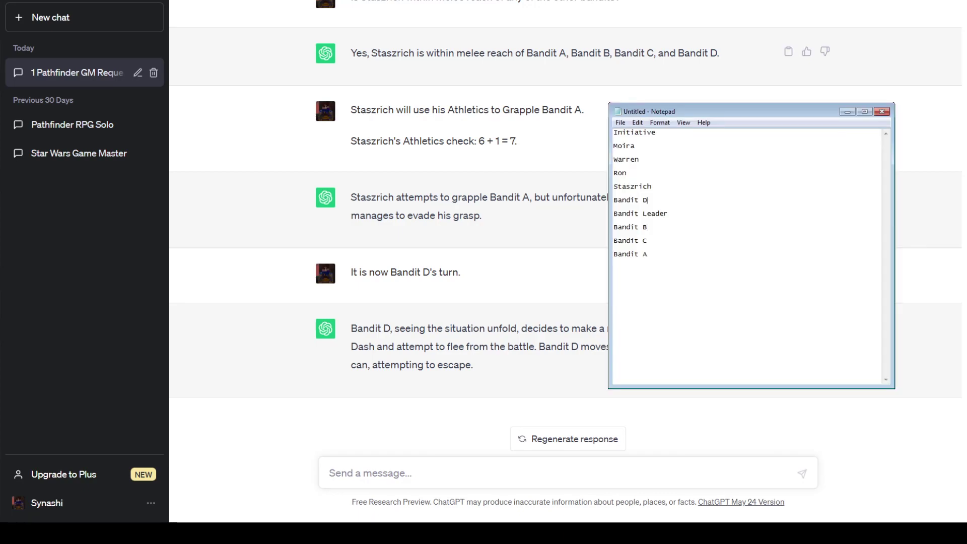
{"action": "key", "text": "BackSpace"}
{"action": "key", "text": "BackSpace"}
{"action": "key", "text": "BackSpace"}
{"action": "key", "text": "BackSpace"}
{"action": "key", "text": "BackSpace"}
Switch back to ChatGPT and send the message "It is now the Bandit Leader's turn."
{"action": "key", "text": "alt+Tab"}
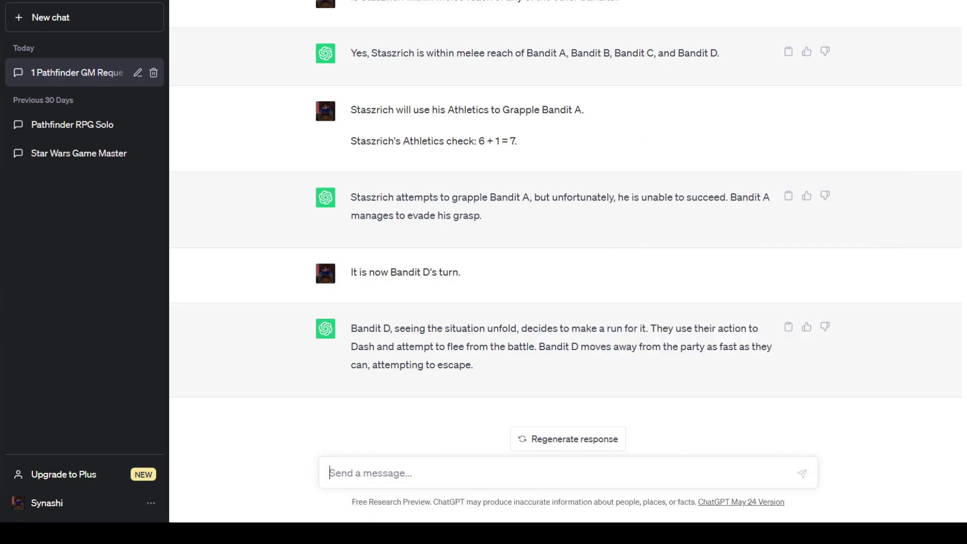
{"action": "type", "text": "It is "}
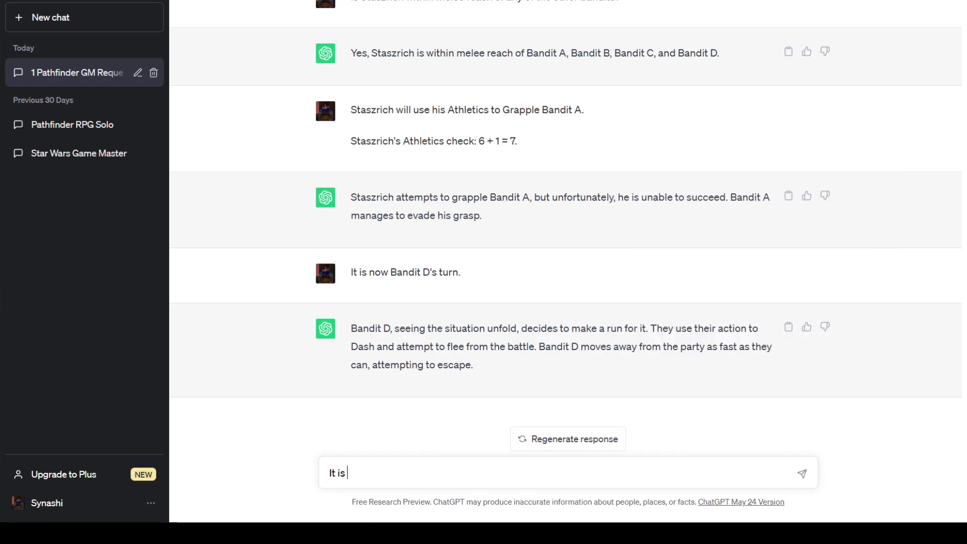
{"action": "type", "text": "now the Bandit "}
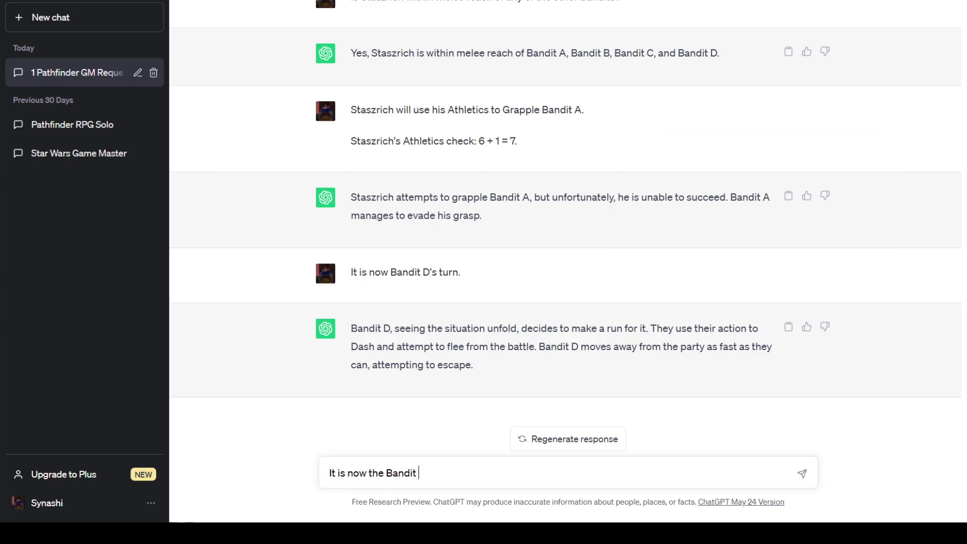
{"action": "type", "text": "Leader's turn."}
{"action": "key", "text": "Return"}
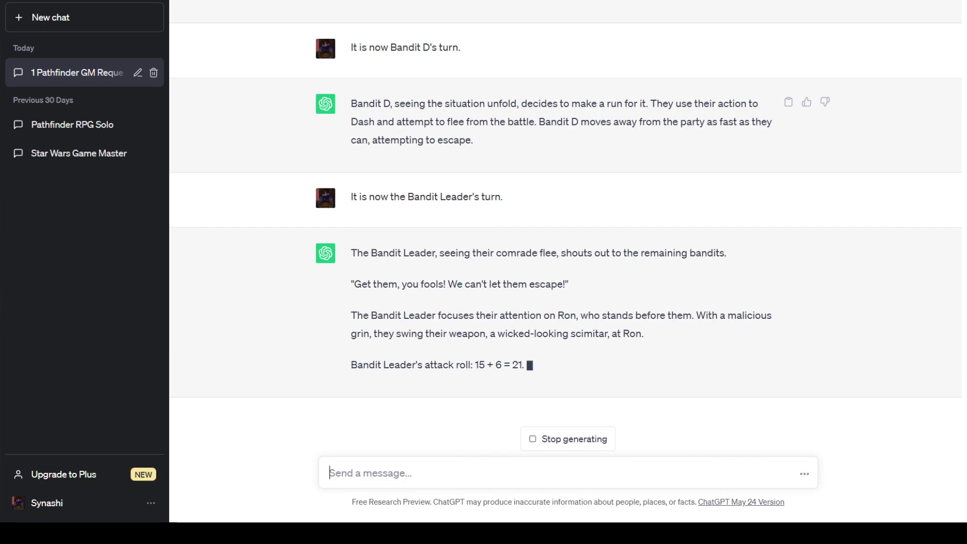
Stop the response being generated and send the message "How much damage does the Bandit Leader deal to Ron?"
{"action": "key", "text": "shift+Tab"}
{"action": "key", "text": "Return"}
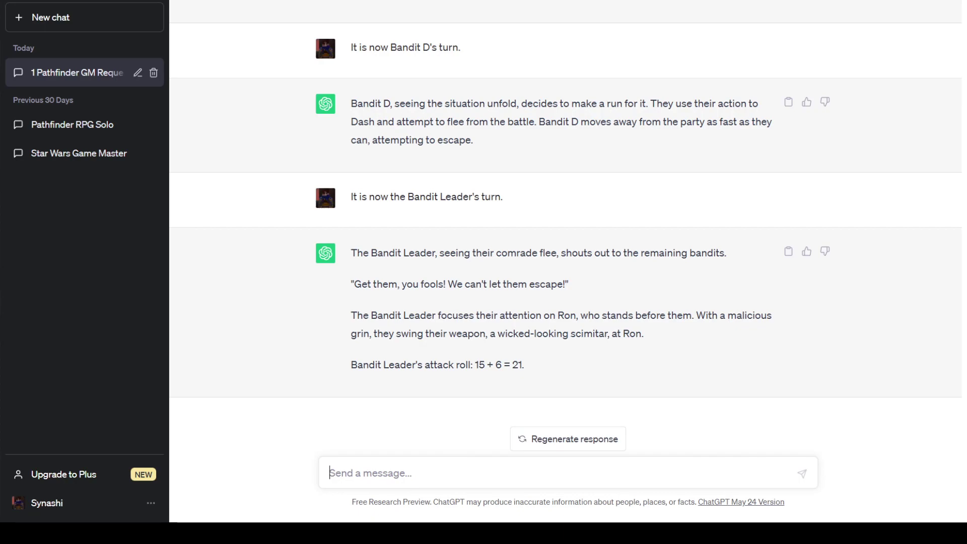
{"action": "left_click", "coordinate": [330, 473]}
{"action": "type", "text": "How much damag"}
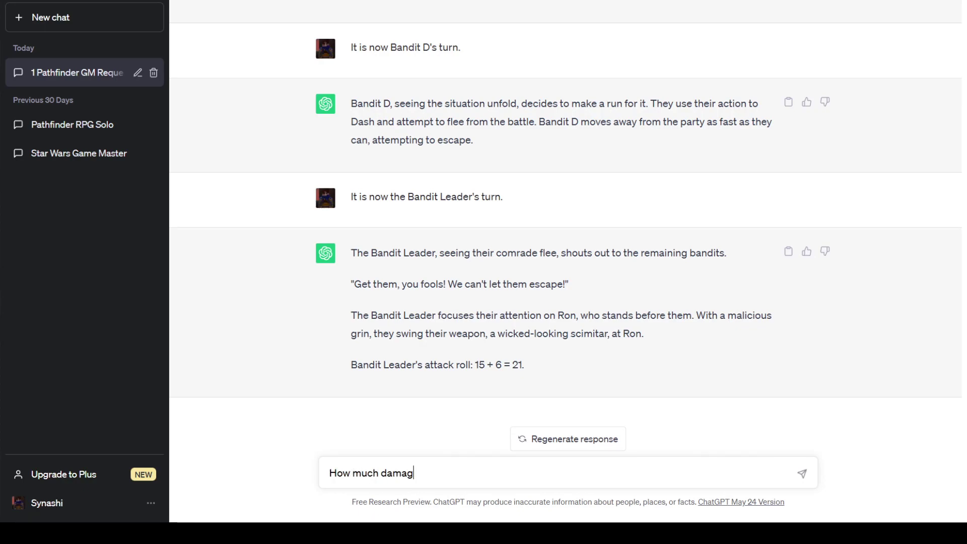
{"action": "type", "text": "e does the Bandit Le"}
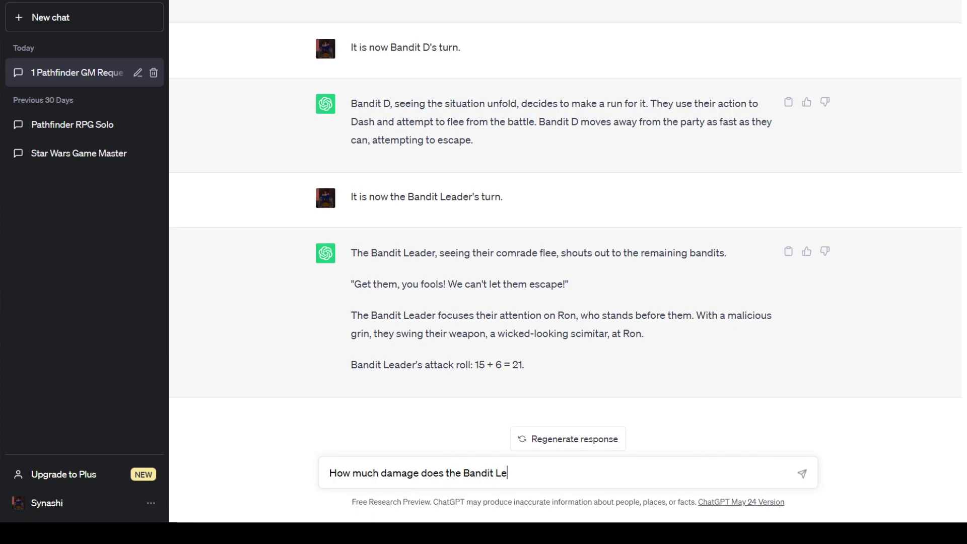
{"action": "type", "text": "ader deal to Ron?"}
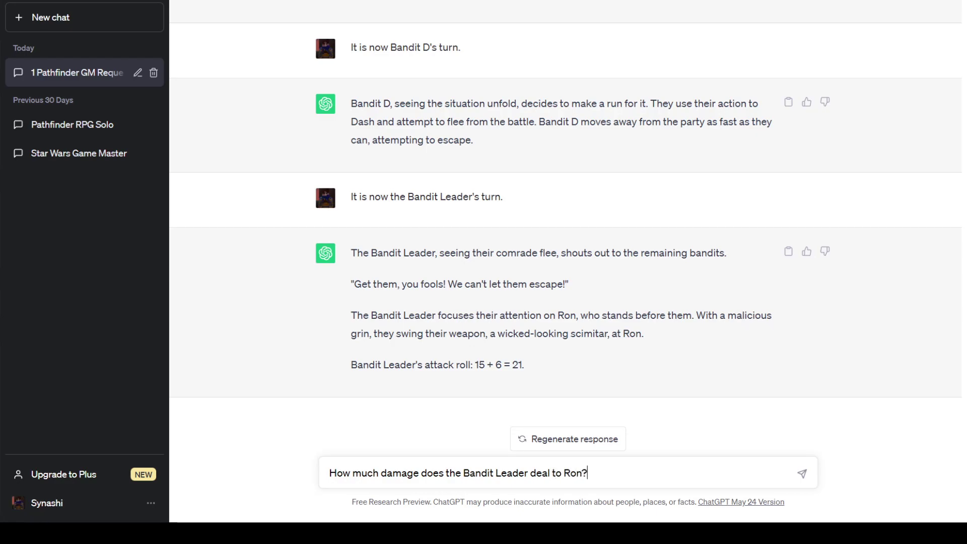
{"action": "key", "text": "Return"}
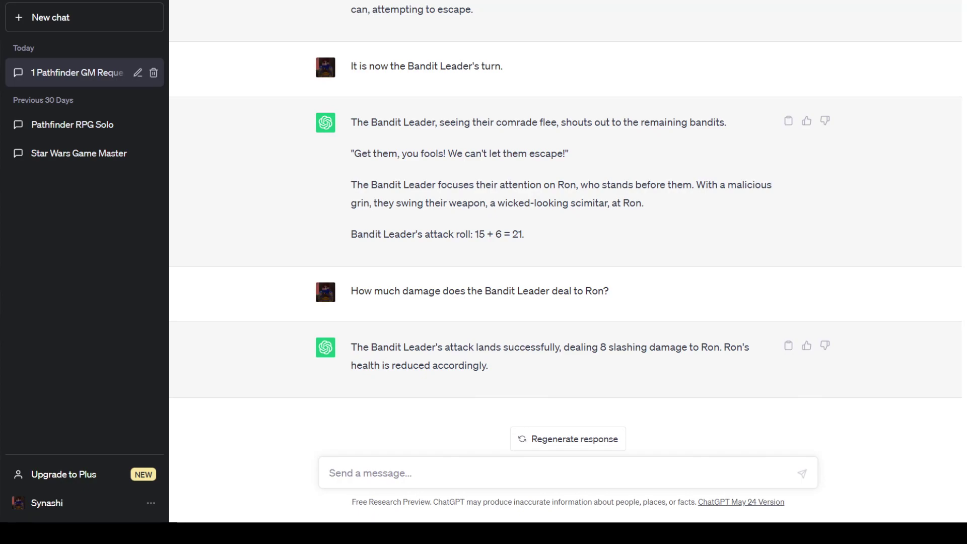
Send the message "The Bandit Leader has two more actions. Remember to take multiple attack penalty accumulation into account if the Bandit Leader makes more attacks."
{"action": "type", "text": "The Bandit Leader h"}
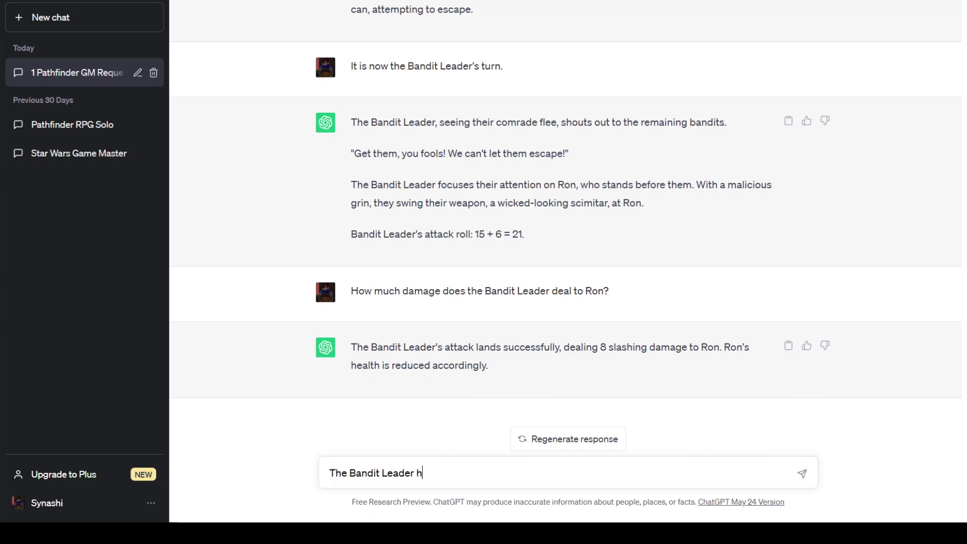
{"action": "type", "text": "as two more actions"}
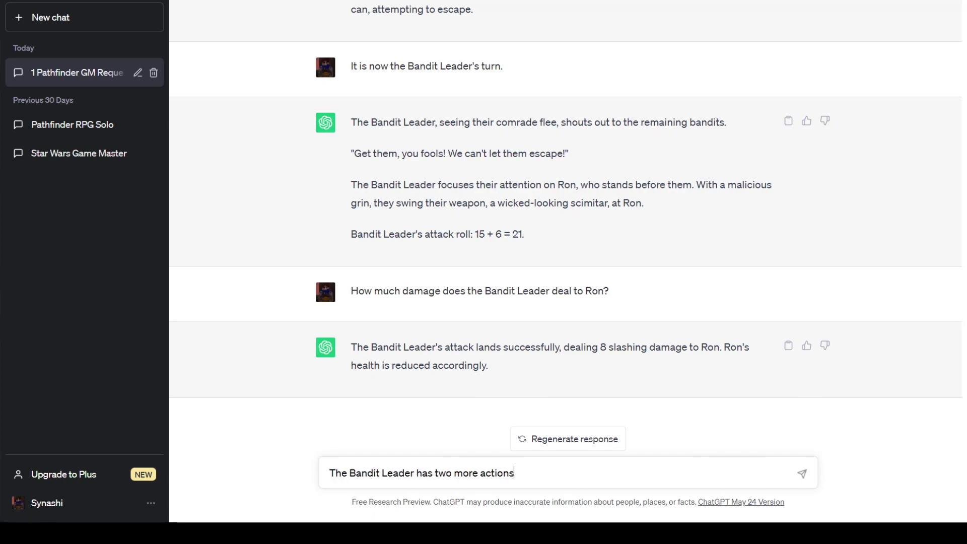
{"action": "type", "text": ". Ro"}
{"action": "key", "text": "BackSpace"}
{"action": "key", "text": "BackSpace"}
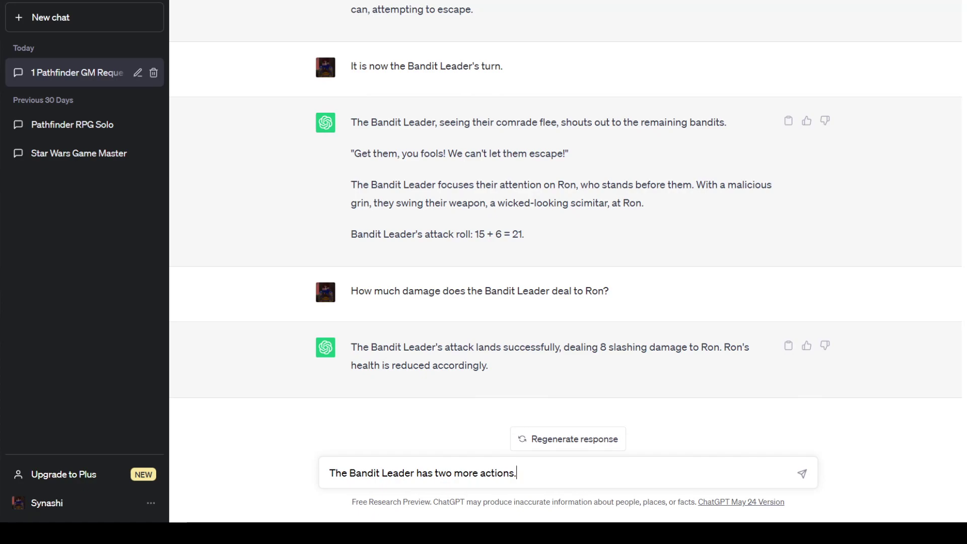
{"action": "type", "text": "Remember to "}
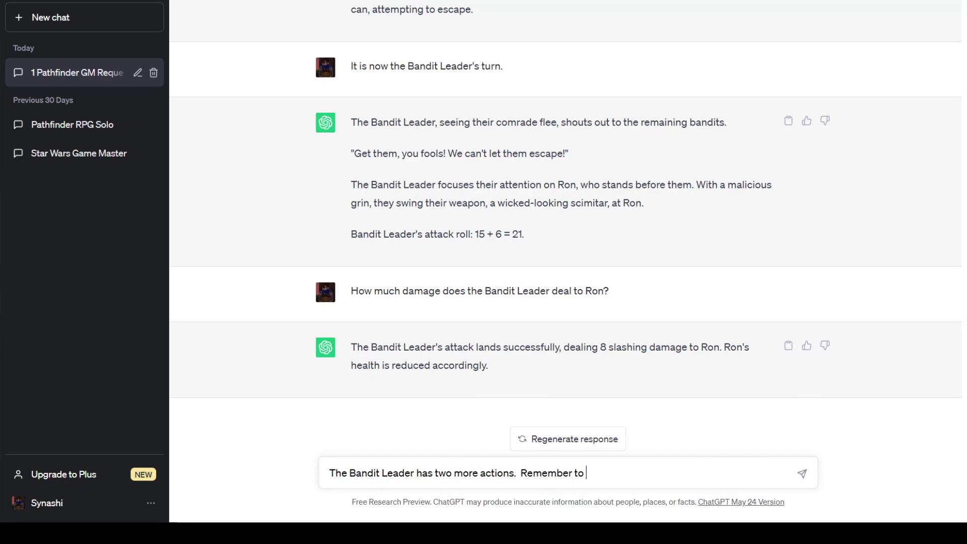
{"action": "type", "text": "take multiple attack penalty "}
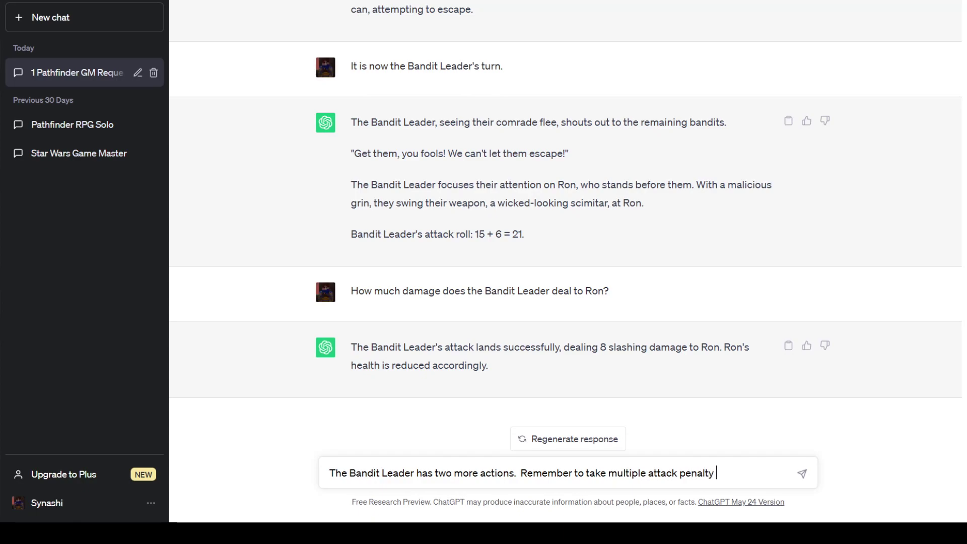
{"action": "type", "text": "accumulation into ac"}
{"action": "type", "text": "count"}
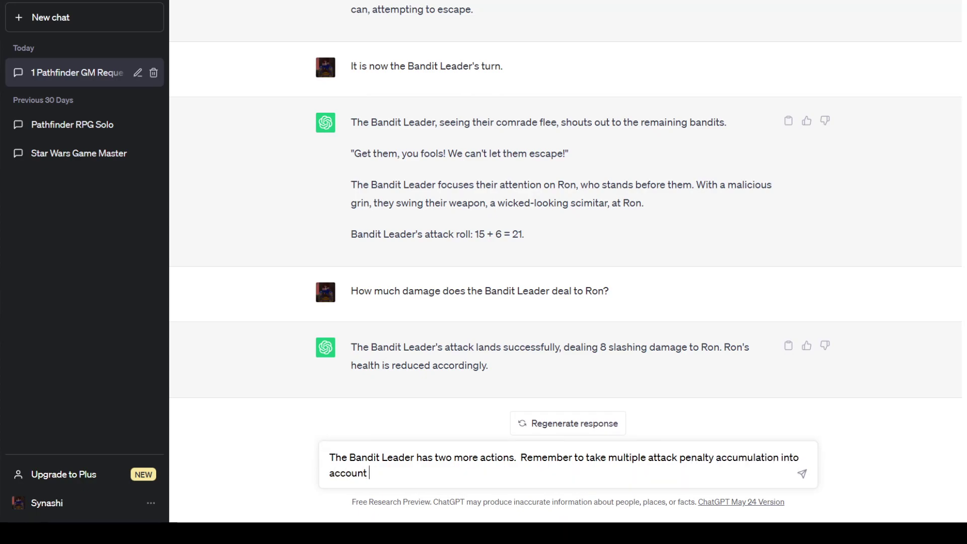
{"action": "type", "text": " if the Bandit Lea"}
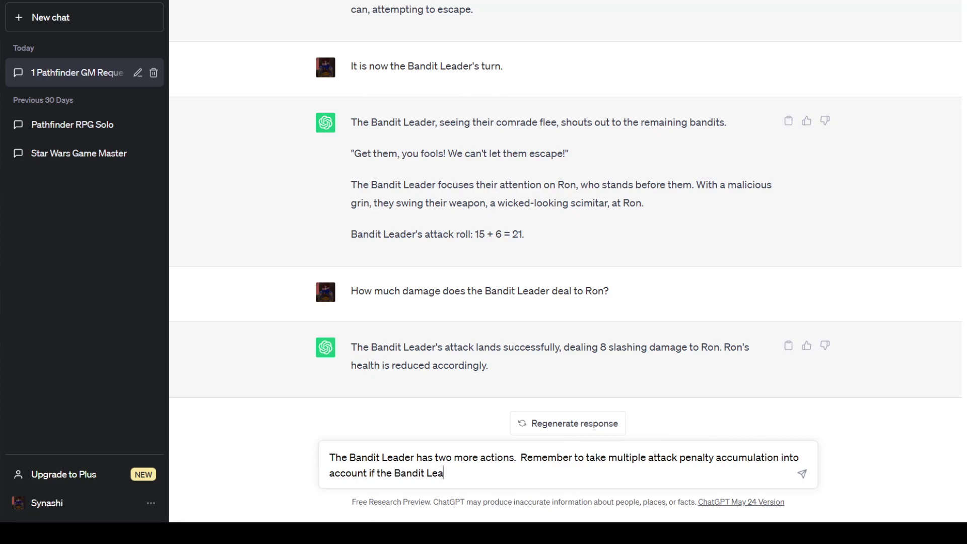
{"action": "type", "text": "der makes more atta"}
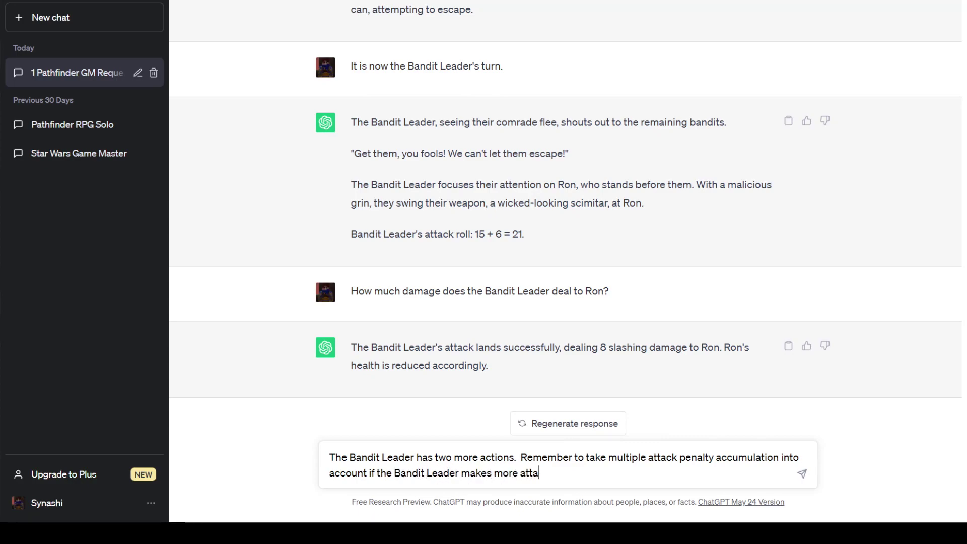
{"action": "type", "text": "cks."}
{"action": "key", "text": "Return"}
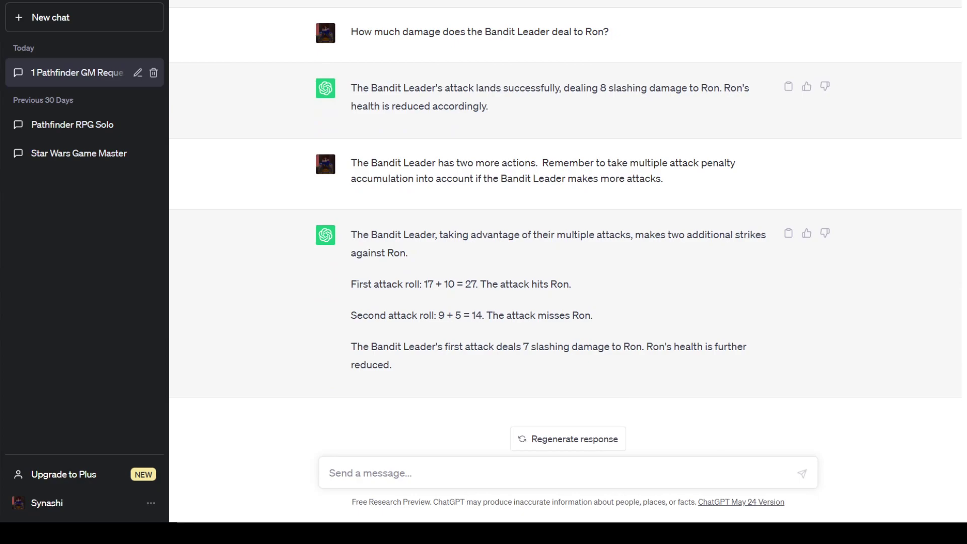
Draft a "Hold on" correction: if the Bandit Leader's first attack has +6 total to hit, the second gets a +1 bonus, the third a -4 penalty
{"action": "type", "text": "Hol"}
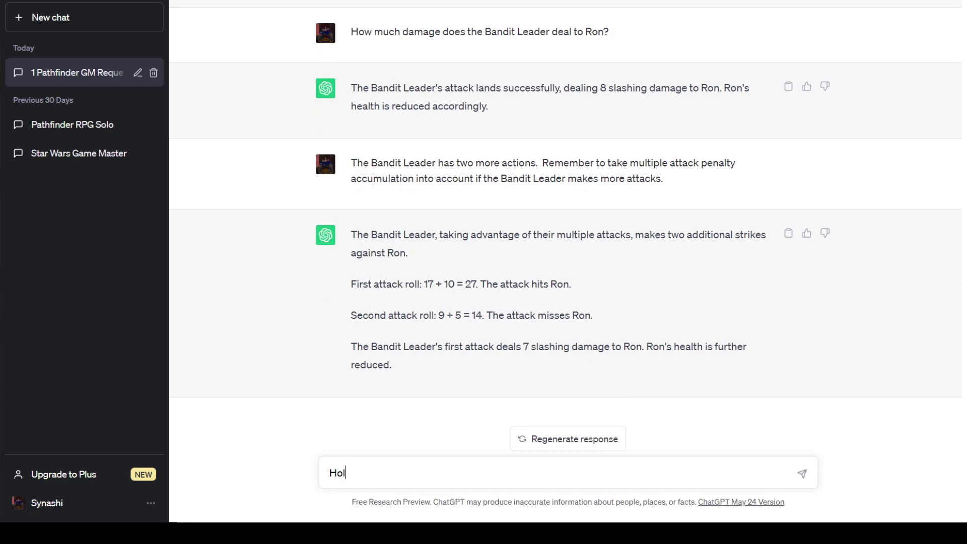
{"action": "type", "text": "d on. If the Bandit"}
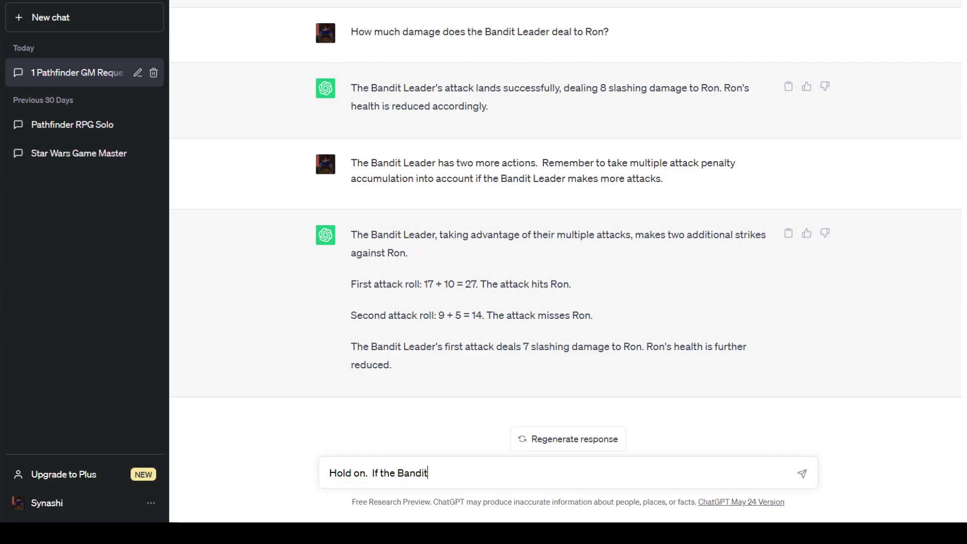
{"action": "type", "text": " Leader has a +6 tot"}
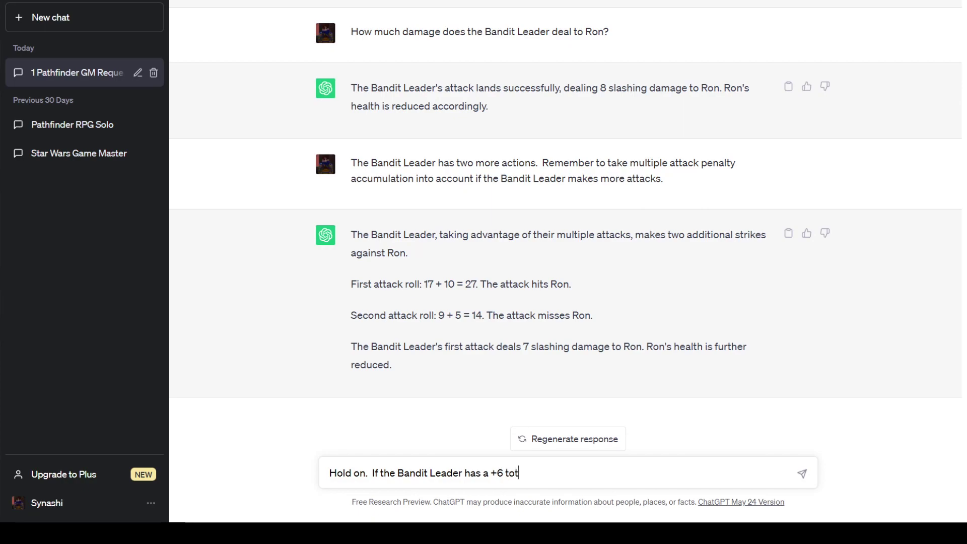
{"action": "type", "text": "al to hit on their first attack, then "}
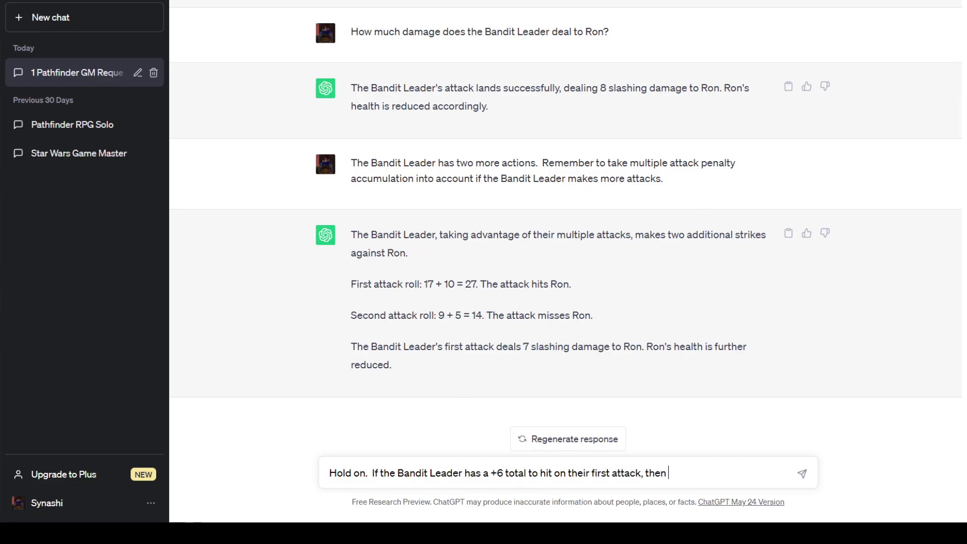
{"action": "type", "text": "their second att"}
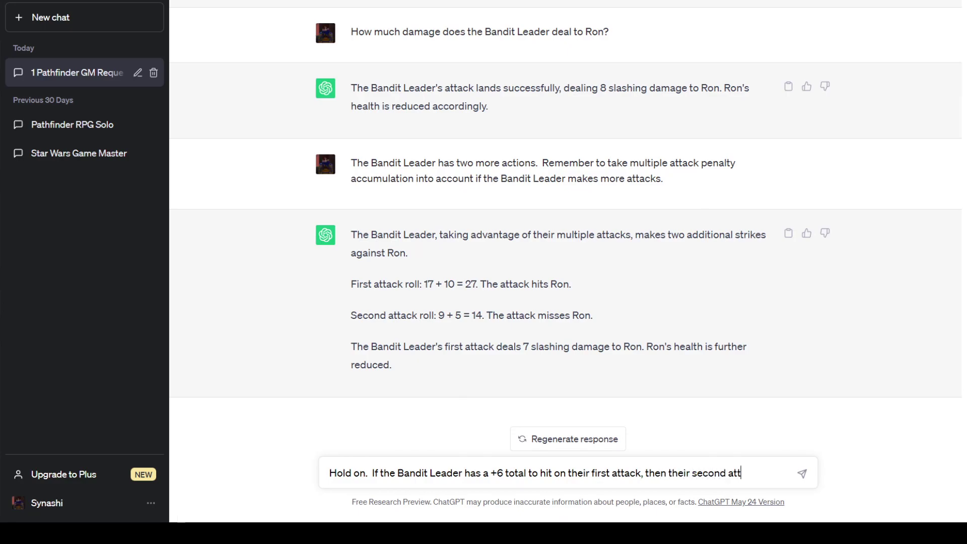
{"action": "type", "text": "ack would be made "}
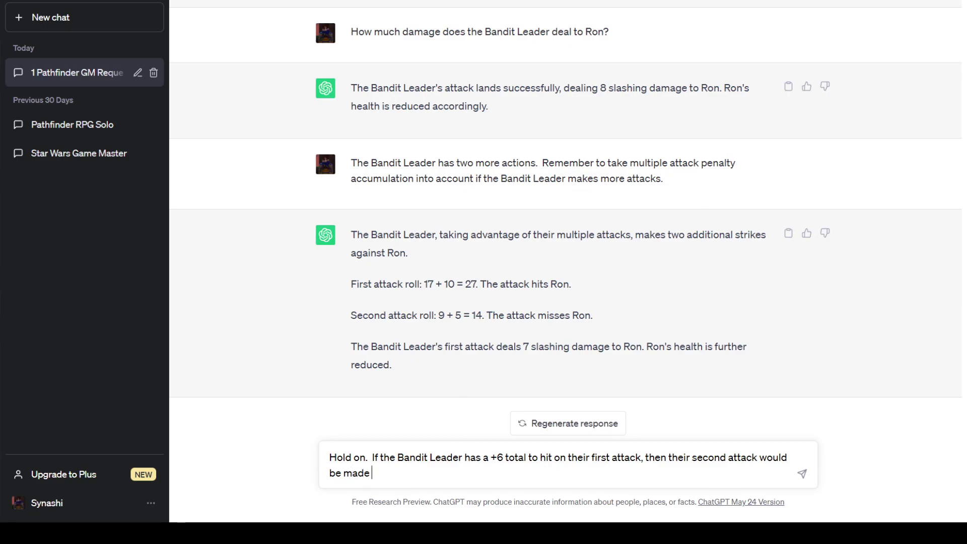
{"action": "type", "text": "with a +1 bonut to"}
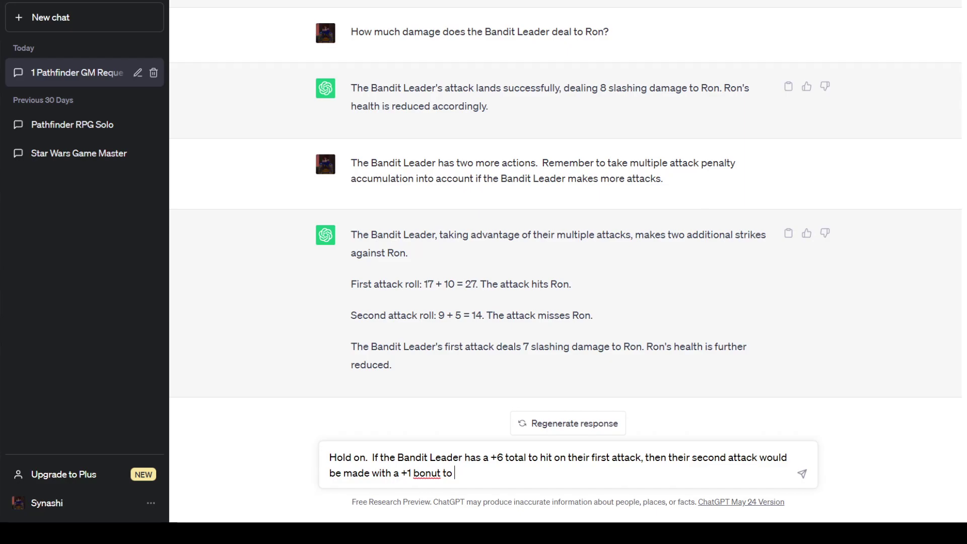
{"action": "key", "text": "BackSpace"}
{"action": "key", "text": "BackSpace"}
{"action": "key", "text": "BackSpace"}
{"action": "key", "text": "BackSpace"}
{"action": "key", "text": "BackSpace"}
{"action": "type", "text": "s to hit, "}
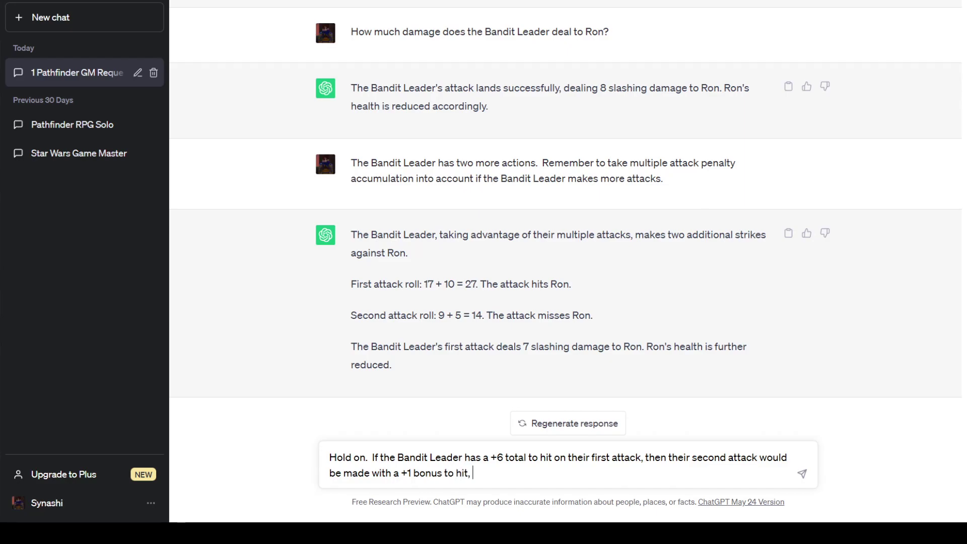
{"action": "type", "text": "then a +"}
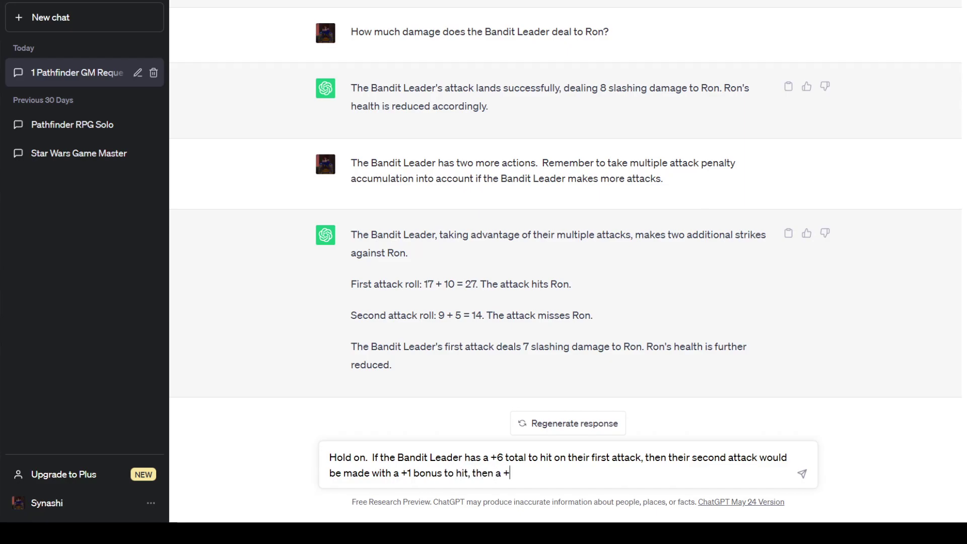
{"action": "key", "text": "BackSpace"}
{"action": "type", "text": "-4 "}
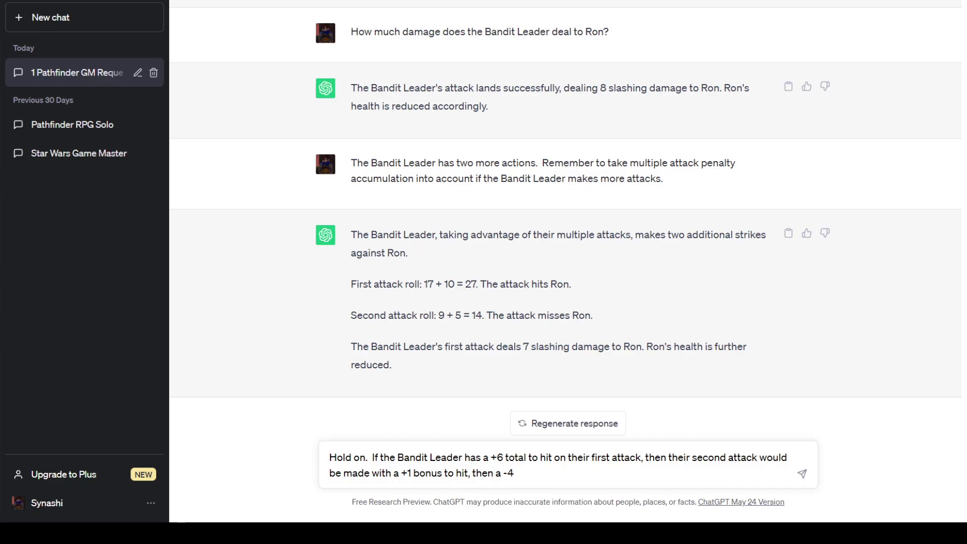
{"action": "type", "text": "penalt"}
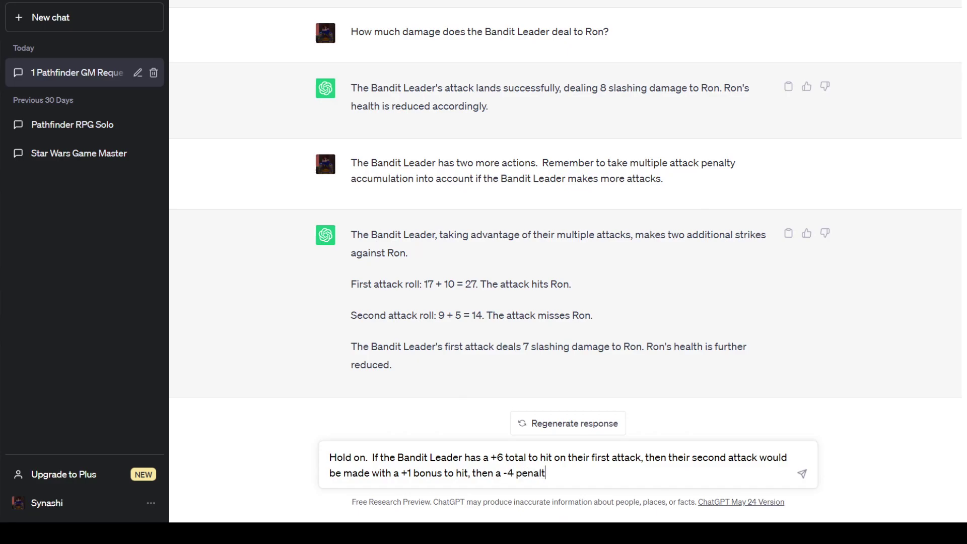
{"action": "type", "text": "y to hit on the third attack."}
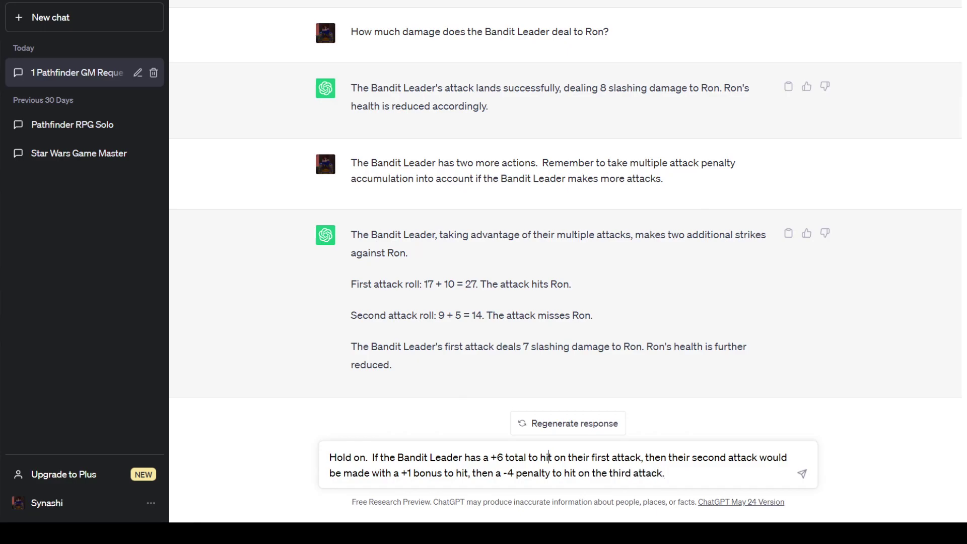
Reword "+6 total to hit" as "+6 bonus to hit" in the drafted correction and send the message
{"action": "key", "text": "Left"}
{"action": "key", "text": "Left"}
{"action": "key", "text": "Left"}
{"action": "key", "text": "Left"}
{"action": "key", "text": "Left"}
{"action": "key", "text": "Left"}
{"action": "key", "text": "BackSpace"}
{"action": "key", "text": "BackSpace"}
{"action": "key", "text": "BackSpace"}
{"action": "key", "text": "BackSpace"}
{"action": "key", "text": "BackSpace"}
{"action": "type", "text": "bonus"}
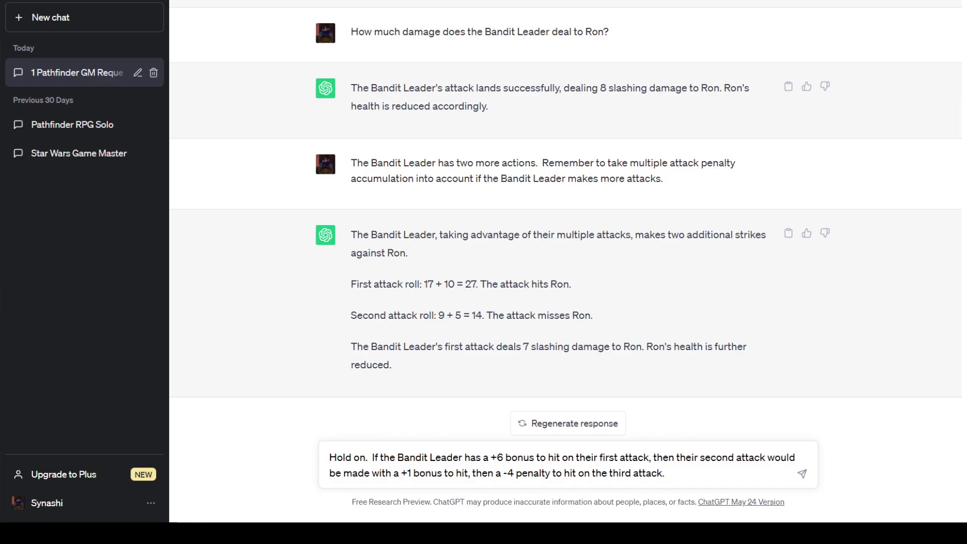
{"action": "key", "text": "Return"}
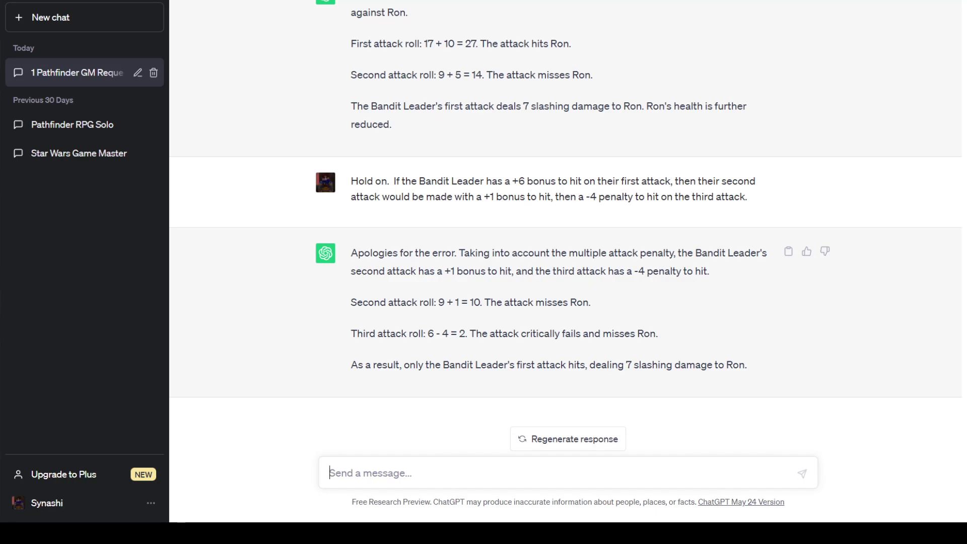
Check the turn order in the Notepad initiative list, then return to ChatGPT and send "It's Bandit B's turn."
{"action": "key", "text": "alt+Tab"}
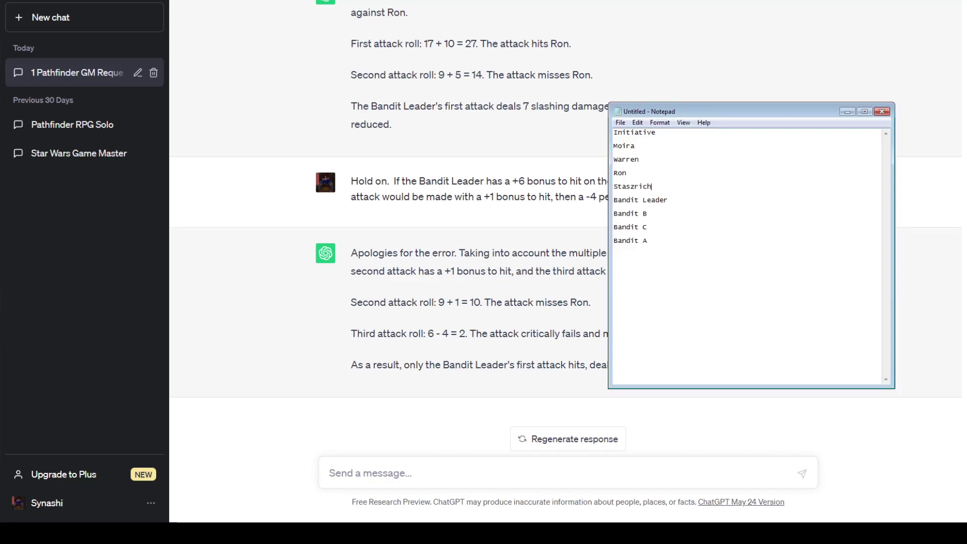
{"action": "key", "text": "alt+Tab"}
{"action": "type", "text": "It's "}
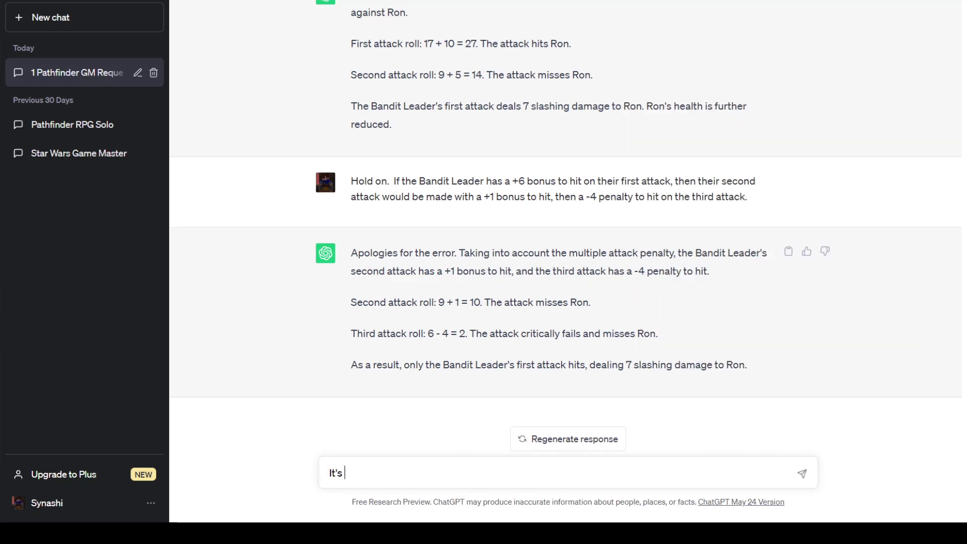
{"action": "type", "text": "Bandit B's turn."}
{"action": "key", "text": "Return"}
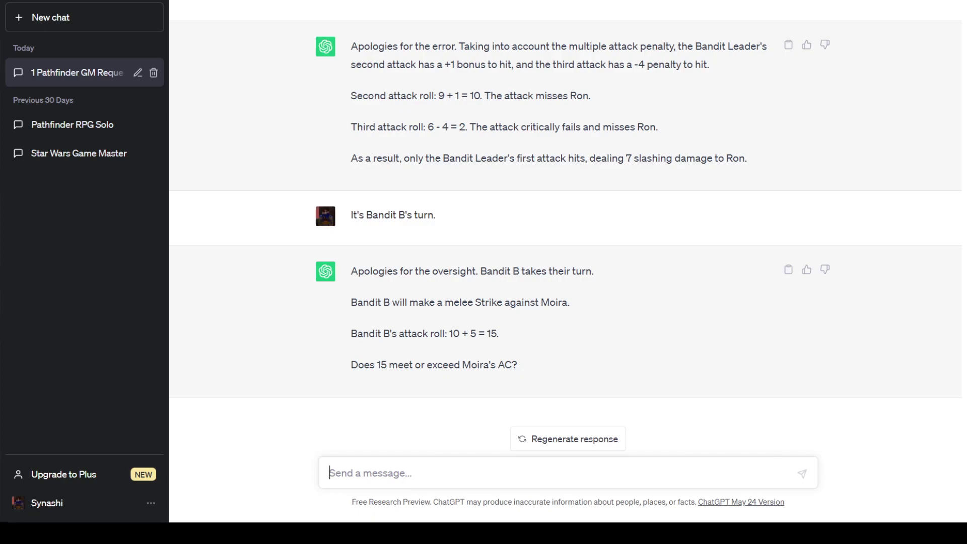
Send the message "Moira evades Bandit B's attack. Bandit B has two actions remaining."
{"action": "type", "text": "M"}
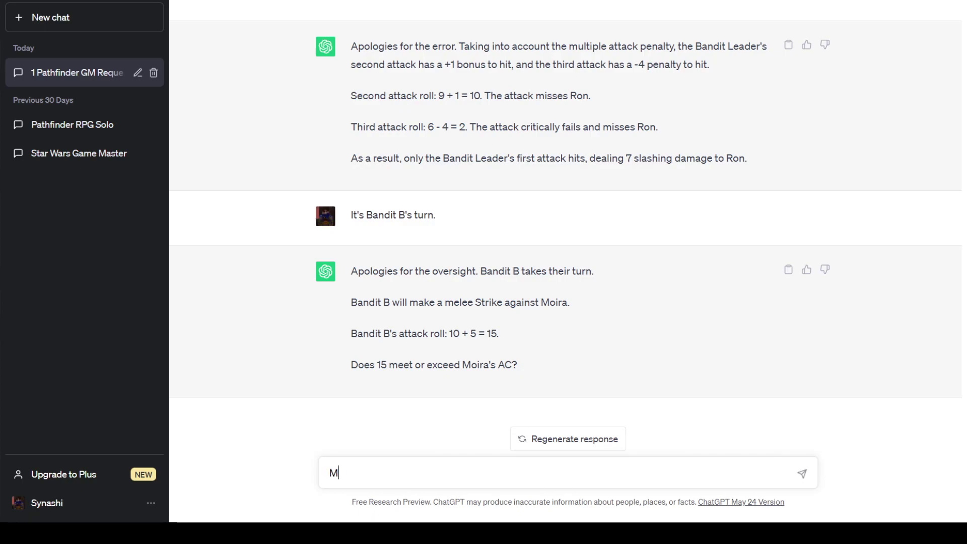
{"action": "type", "text": "oira evades"}
{"action": "type", "text": " the"}
{"action": "key", "text": "BackSpace"}
{"action": "key", "text": "BackSpace"}
{"action": "key", "text": "BackSpace"}
{"action": "type", "text": "Bandit"}
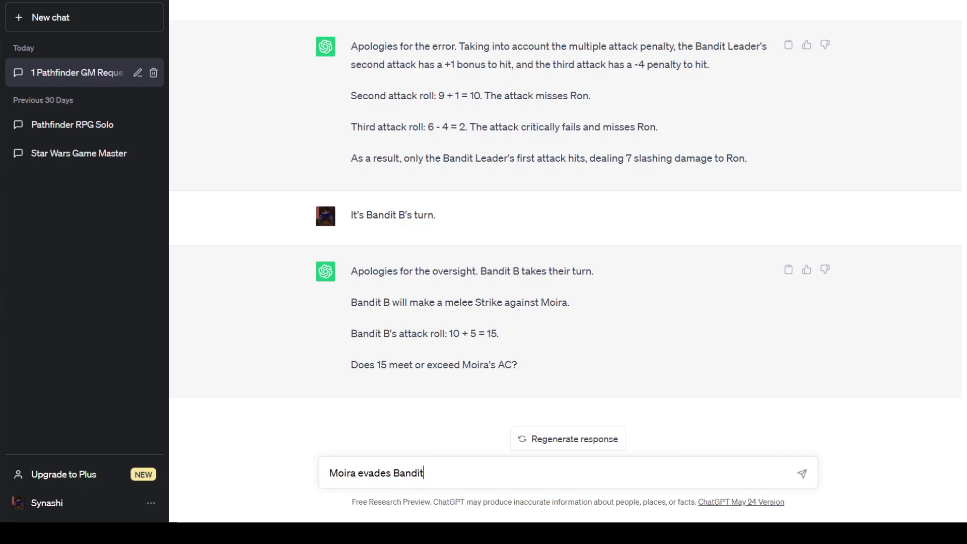
{"action": "type", "text": " B's attack.  Does Bandit B doe"}
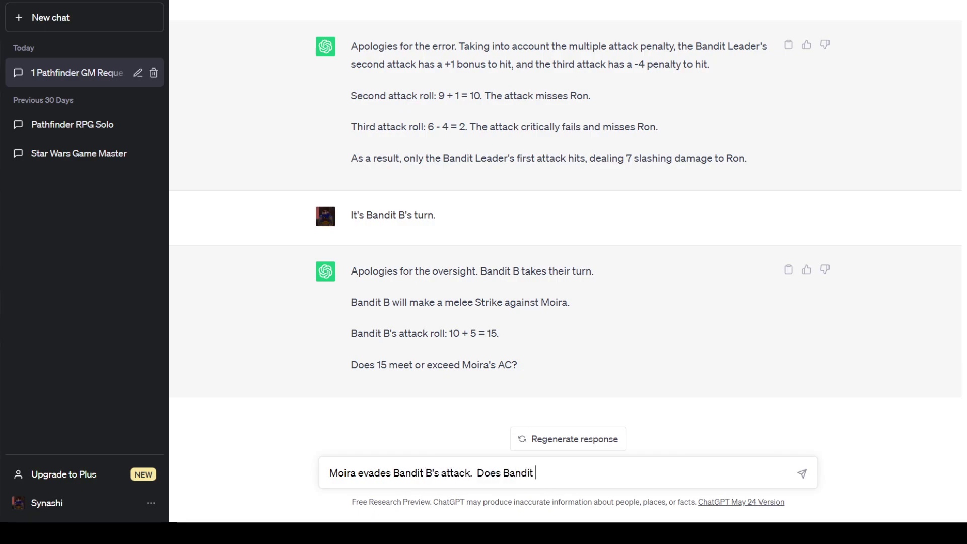
{"action": "key", "text": "BackSpace"}
{"action": "key", "text": "BackSpace"}
{"action": "key", "text": "BackSpace"}
{"action": "key", "text": "BackSpace"}
{"action": "key", "text": "BackSpace"}
{"action": "key", "text": "BackSpace"}
{"action": "key", "text": "BackSpace"}
{"action": "key", "text": "BackSpace"}
{"action": "key", "text": "BackSpace"}
{"action": "key", "text": "BackSpace"}
{"action": "key", "text": "BackSpace"}
{"action": "key", "text": "BackSpace"}
{"action": "key", "text": "BackSpace"}
{"action": "key", "text": "BackSpace"}
{"action": "key", "text": "BackSpace"}
{"action": "key", "text": "BackSpace"}
{"action": "key", "text": "BackSpace"}
{"action": "type", "text": "Bandit B has two actions remaining."}
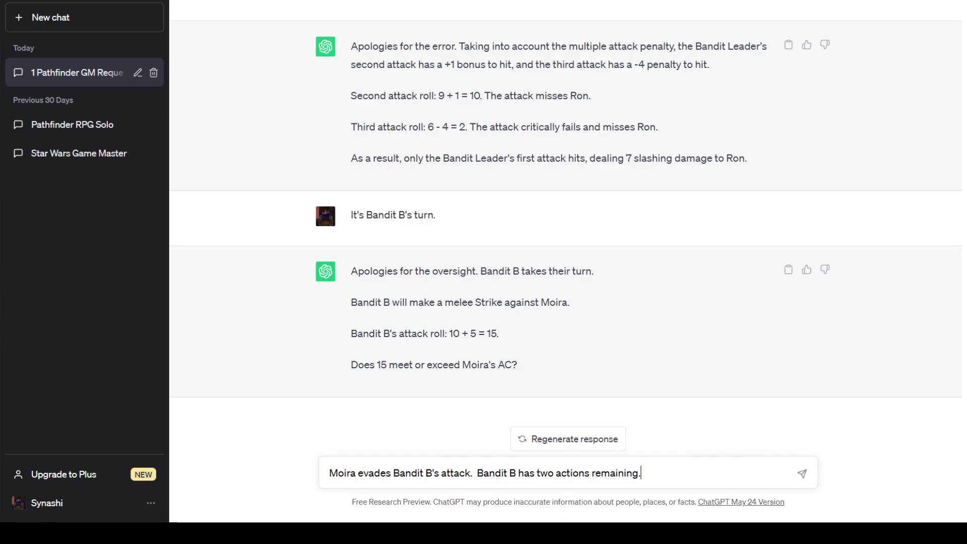
{"action": "key", "text": "Return"}
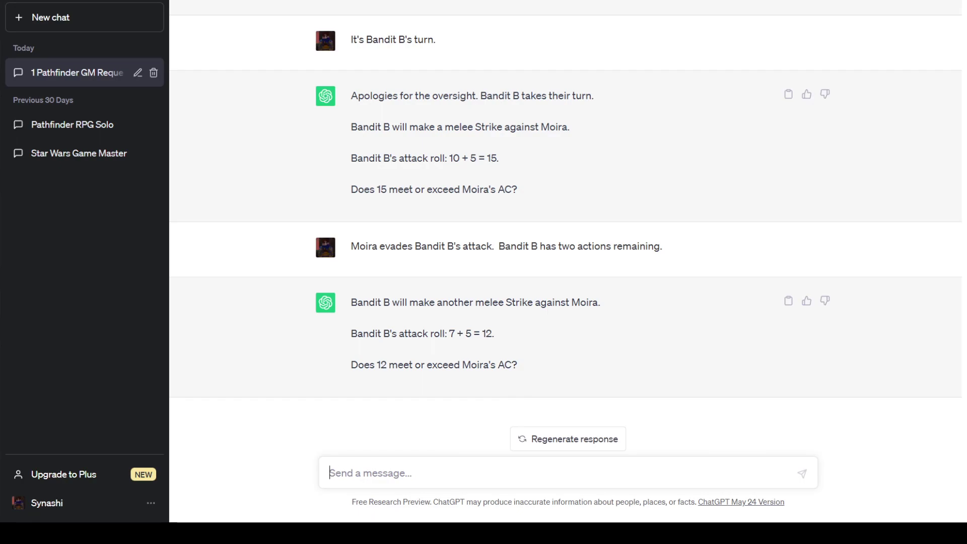
Answer the armor class question by sending the message "Remember that Moira's AC is 18."
{"action": "type", "text": "No."}
{"action": "key", "text": "BackSpace"}
{"action": "key", "text": "BackSpace"}
{"action": "type", "text": "Moira's AC"}
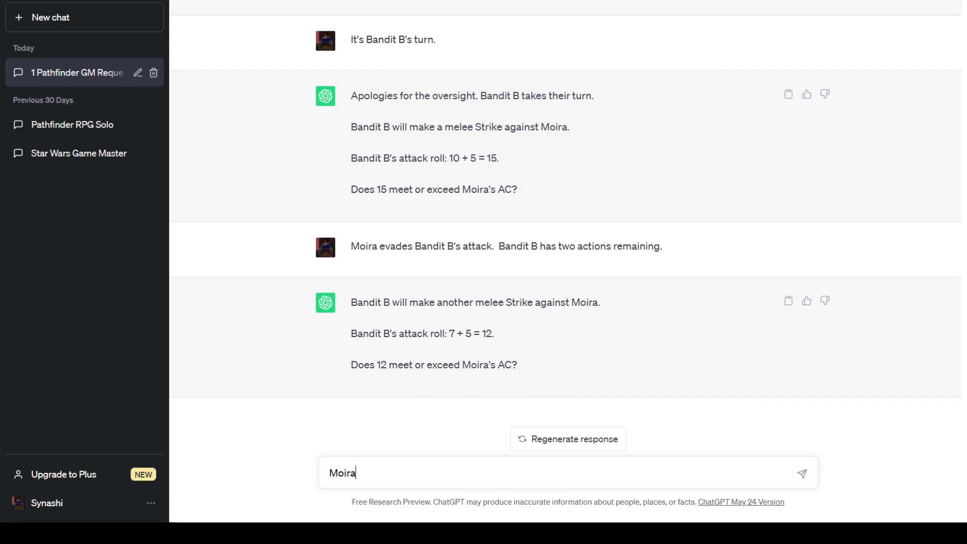
{"action": "key", "text": "BackSpace"}
{"action": "key", "text": "BackSpace"}
{"action": "key", "text": "BackSpace"}
{"action": "key", "text": "BackSpace"}
{"action": "key", "text": "BackSpace"}
{"action": "key", "text": "BackSpace"}
{"action": "key", "text": "BackSpace"}
{"action": "key", "text": "BackSpace"}
{"action": "key", "text": "BackSpace"}
{"action": "key", "text": "BackSpace"}
{"action": "type", "text": "Remember that Mo"}
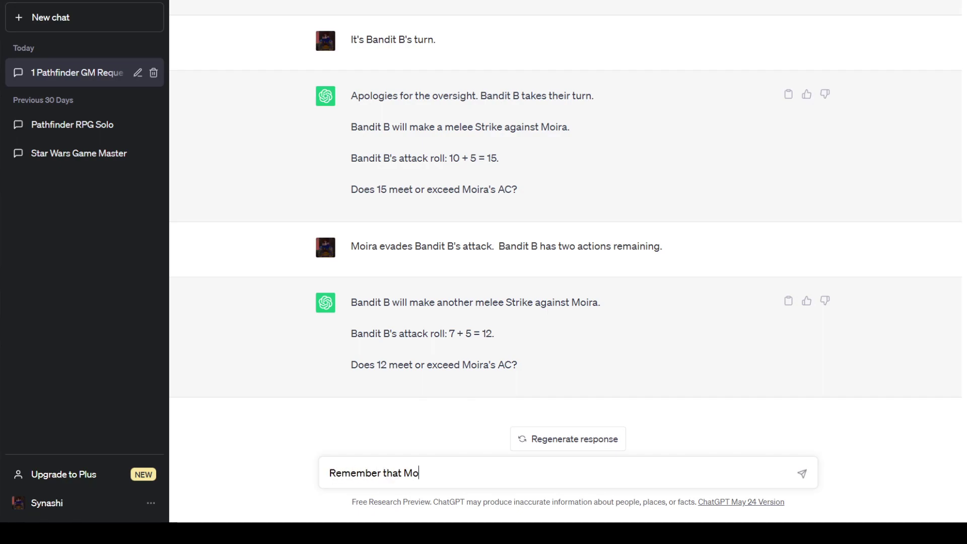
{"action": "type", "text": "ira's AC is 18."}
{"action": "key", "text": "Return"}
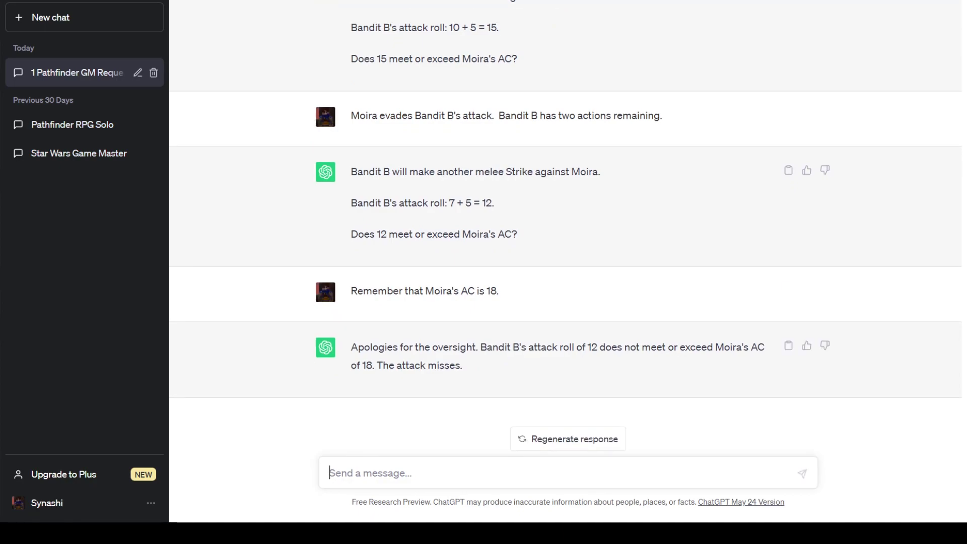
Check the turn order in the Notepad initiative list, then return to ChatGPT and send "It is now Bandit C's turn."
{"action": "key", "text": "alt+Tab"}
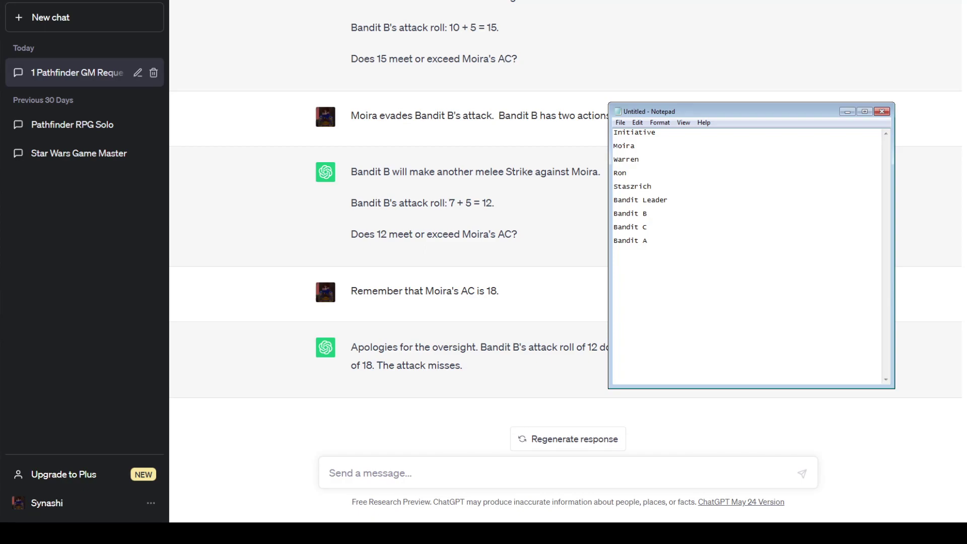
{"action": "key", "text": "alt+Tab"}
{"action": "type", "text": "It i"}
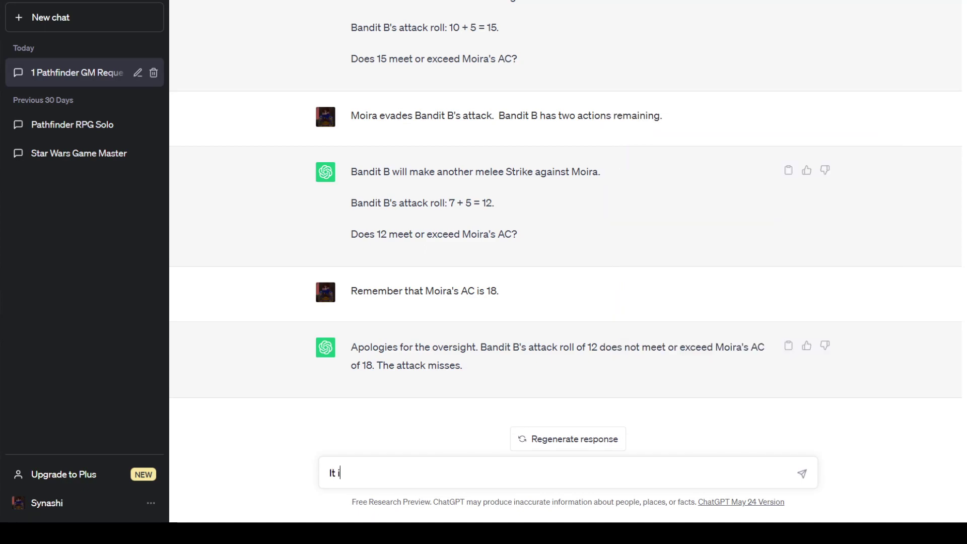
{"action": "type", "text": "s now Bandit C's turn."}
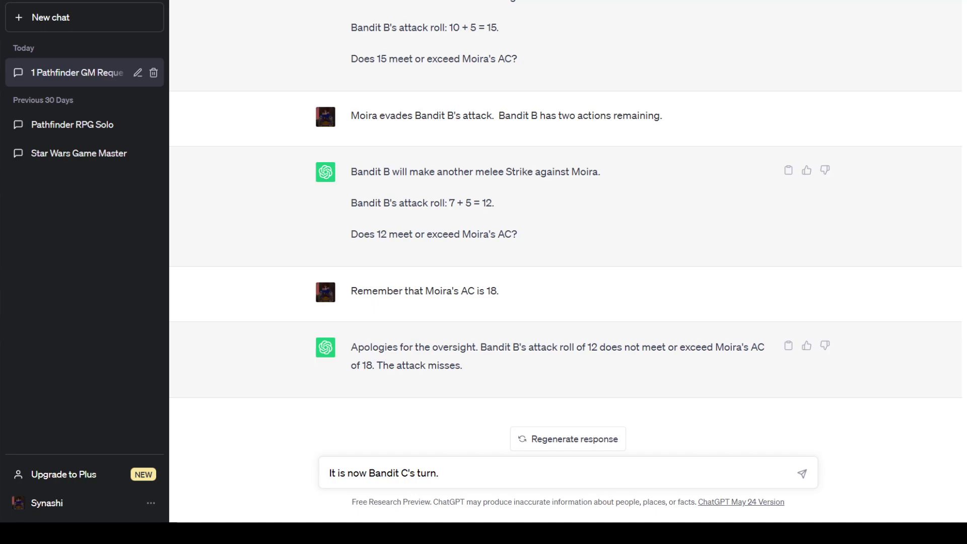
{"action": "key", "text": "Return"}
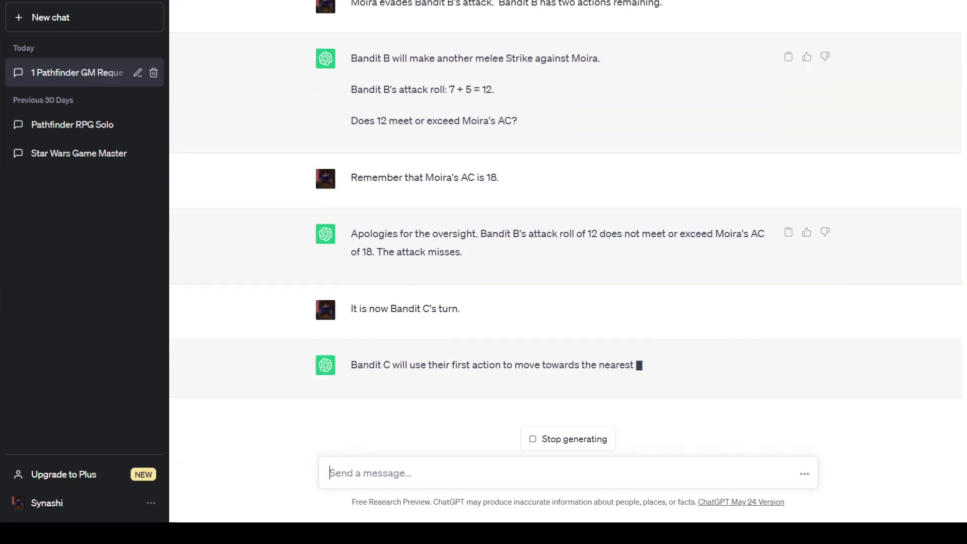
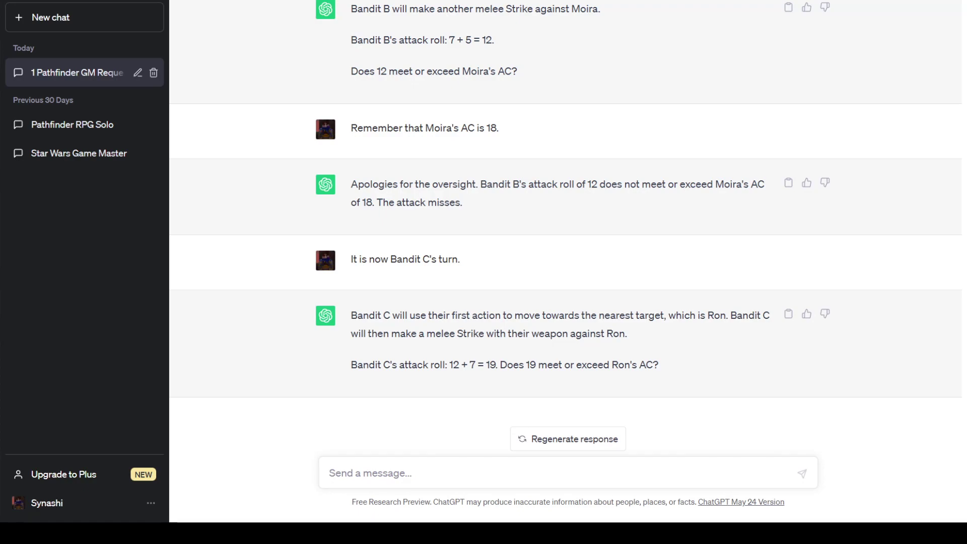
Answer the question about Ron's AC by sending the message "Ron blocks the attack with his shield."
{"action": "type", "text": "Ron bloc"}
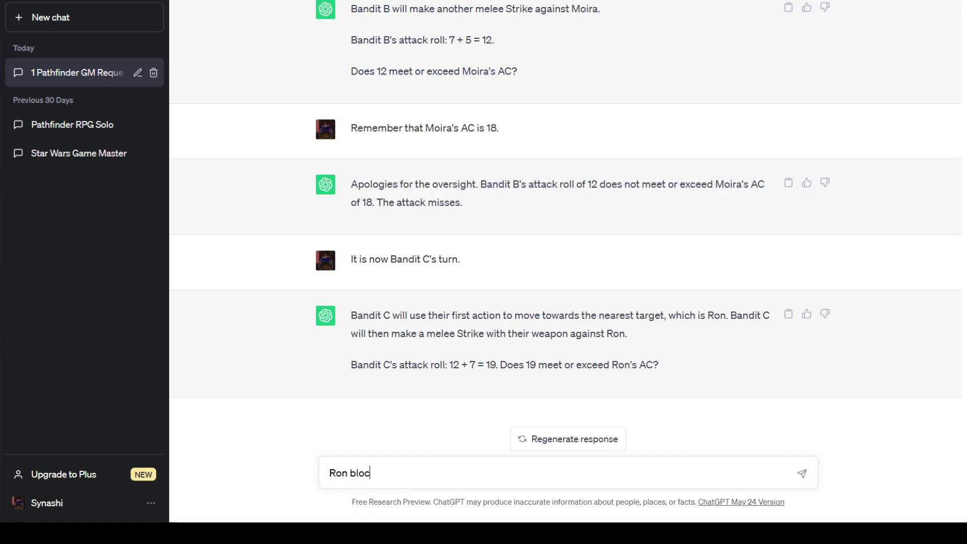
{"action": "type", "text": "ks the attack wit"}
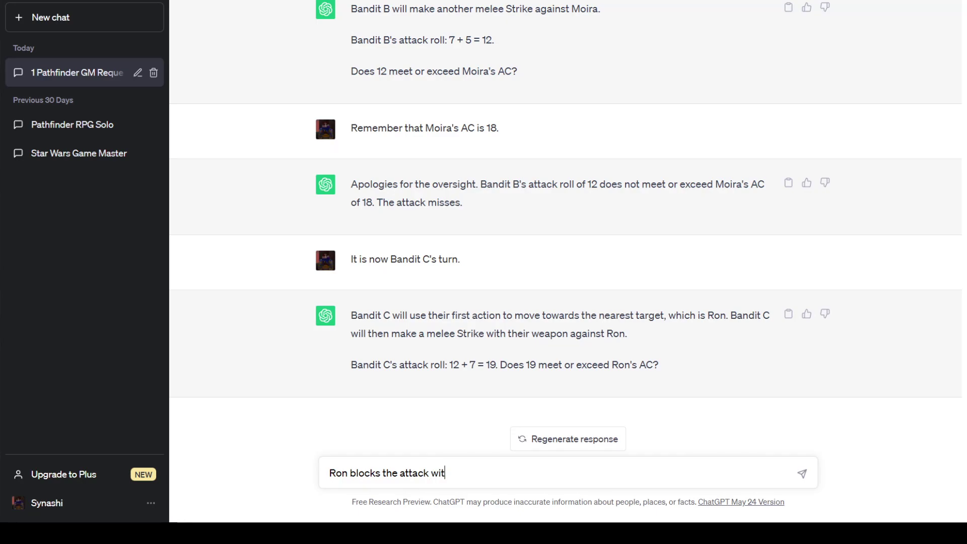
{"action": "type", "text": "h his shield."}
{"action": "key", "text": "Return"}
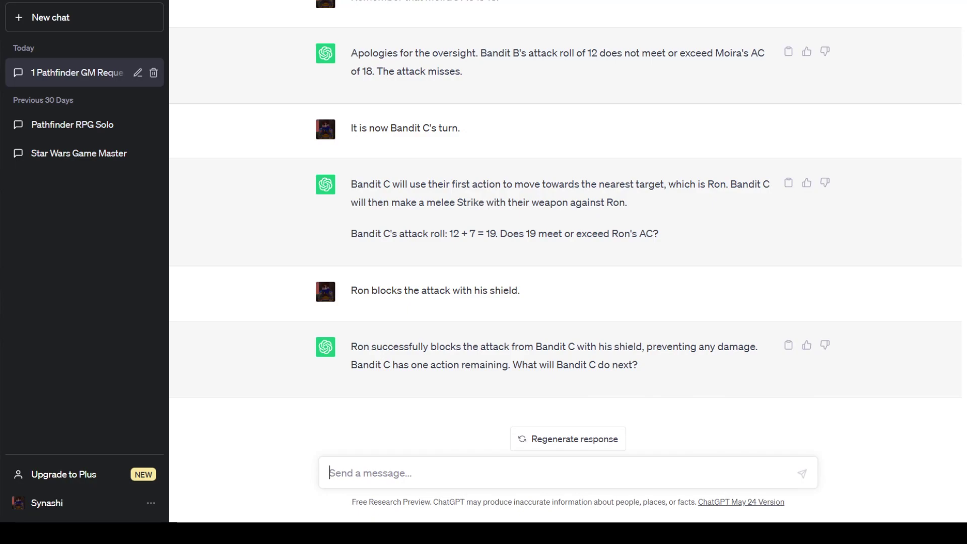
Correct the action count by sending the message "Bandit C has two actions remaining."
{"action": "type", "text": "Bandit "}
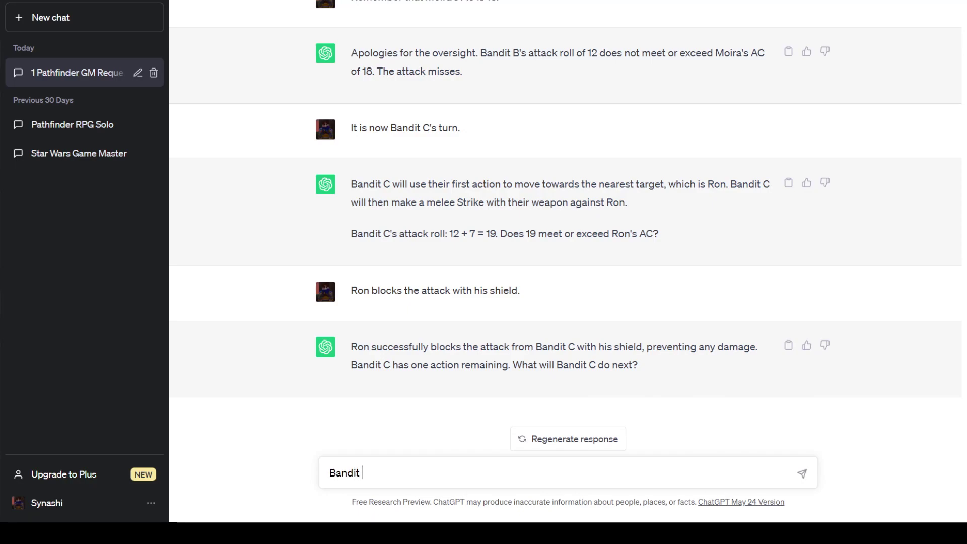
{"action": "type", "text": "C has two actions reamin"}
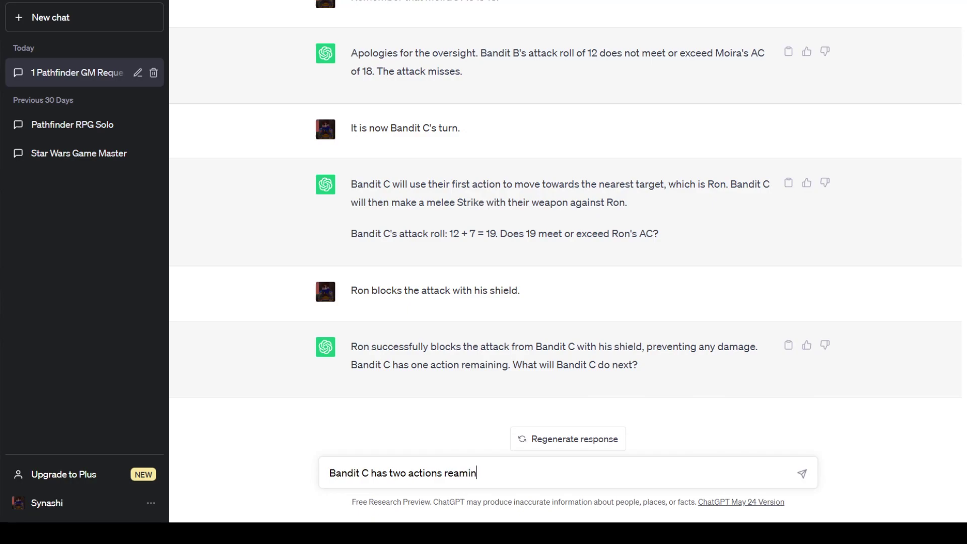
{"action": "key", "text": "BackSpace"}
{"action": "key", "text": "BackSpace"}
{"action": "key", "text": "BackSpace"}
{"action": "key", "text": "BackSpace"}
{"action": "type", "text": "maining."}
{"action": "key", "text": "Return"}
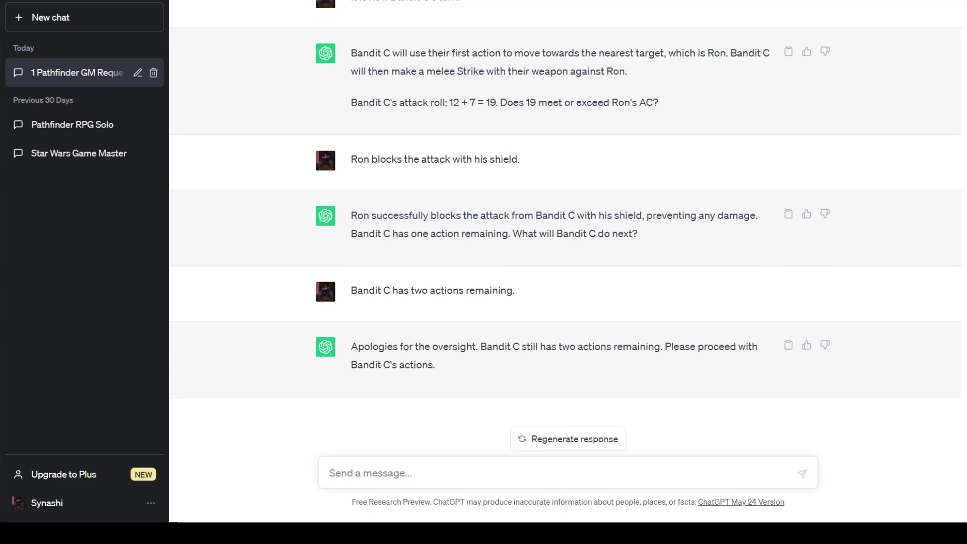
{"action": "type", "text": "It's Bandit"}
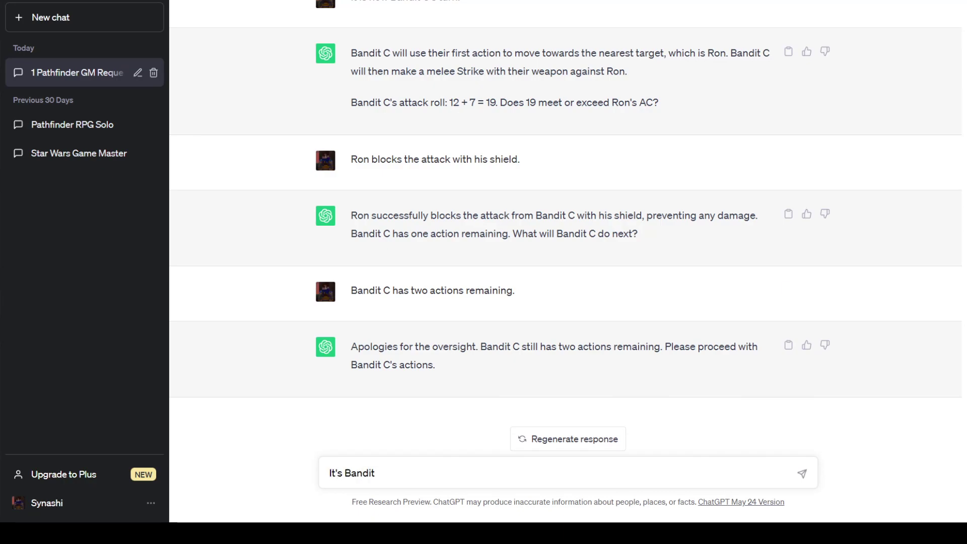
{"action": "key", "text": "alt+Tab"}
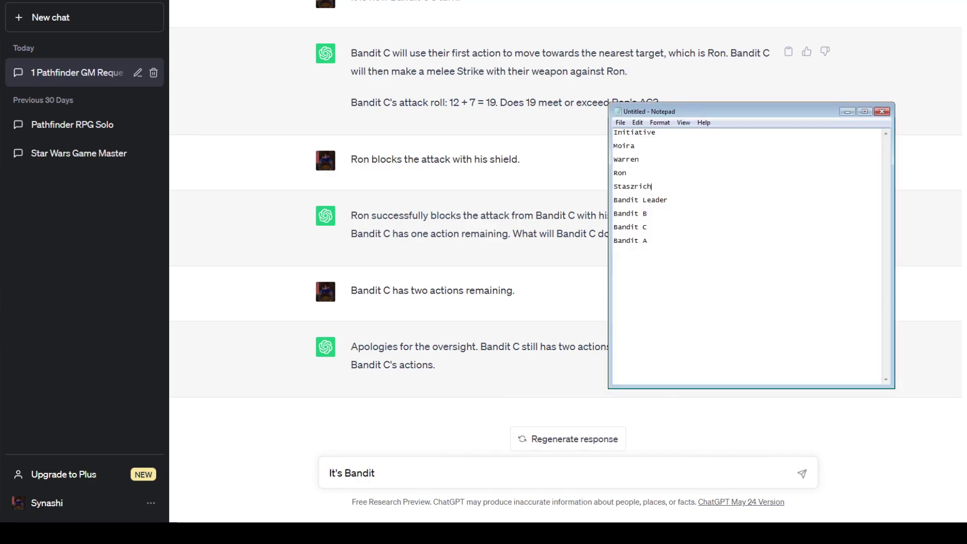
{"action": "key", "text": "alt+Tab"}
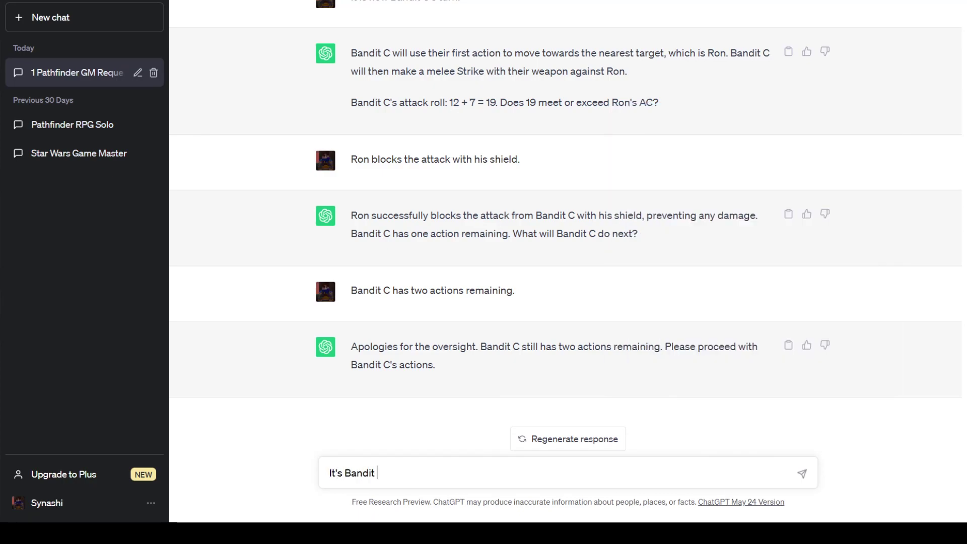
{"action": "type", "text": "A's turn.  Determine"}
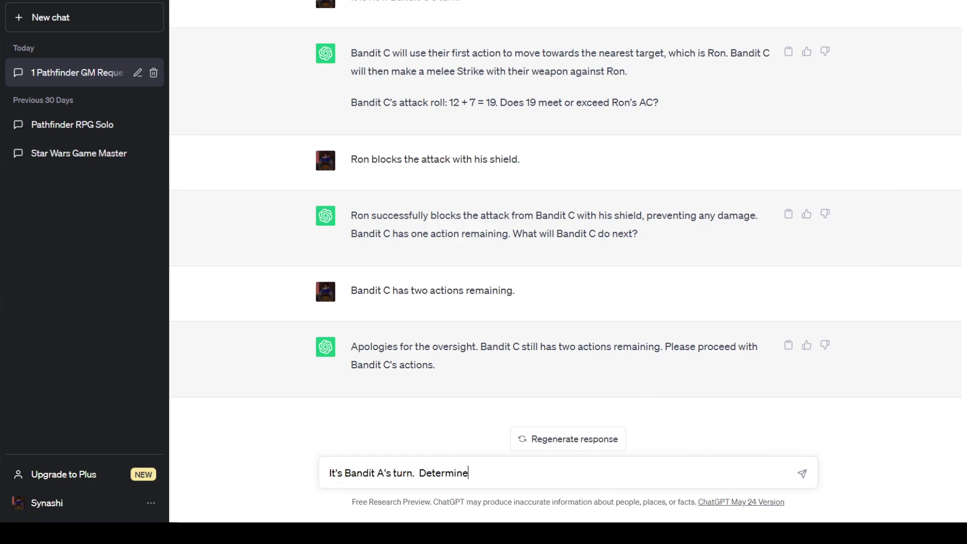
{"action": "type", "text": " three actions"}
{"action": "key", "text": "BackSpace"}
{"action": "key", "text": "BackSpace"}
{"action": "key", "text": "BackSpace"}
{"action": "key", "text": "BackSpace"}
{"action": "key", "text": "BackSpace"}
{"action": "key", "text": "BackSpace"}
{"action": "key", "text": "BackSpace"}
{"action": "key", "text": "BackSpace"}
{"action": "key", "text": "BackSpace"}
{"action": "key", "text": "BackSpace"}
{"action": "key", "text": "BackSpace"}
{"action": "key", "text": "BackSpace"}
{"action": "key", "text": "BackSpace"}
{"action": "key", "text": "BackSpace"}
{"action": "key", "text": "BackSpace"}
{"action": "key", "text": "BackSpace"}
{"action": "key", "text": "BackSpace"}
{"action": "key", "text": "BackSpace"}
{"action": "key", "text": "BackSpace"}
{"action": "key", "text": "BackSpace"}
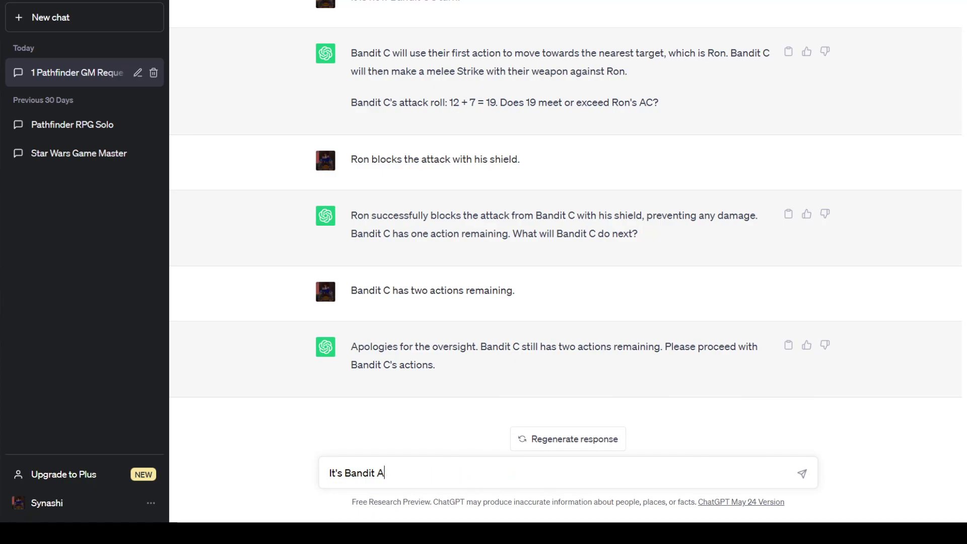
{"action": "key", "text": "BackSpace"}
{"action": "key", "text": "BackSpace"}
{"action": "key", "text": "BackSpace"}
{"action": "key", "text": "BackSpace"}
{"action": "key", "text": "BackSpace"}
{"action": "key", "text": "BackSpace"}
{"action": "key", "text": "BackSpace"}
{"action": "key", "text": "BackSpace"}
{"action": "key", "text": "BackSpace"}
{"action": "key", "text": "BackSpace"}
{"action": "key", "text": "BackSpace"}
{"action": "key", "text": "BackSpace"}
{"action": "key", "text": "BackSpace"}
Send the message "Apologies for the oversight. Bandit C only has 1 action remaining. Determine one more action for Bandit C."
{"action": "type", "text": "Apologies for the overw"}
{"action": "key", "text": "BackSpace"}
{"action": "type", "text": "sight.  "}
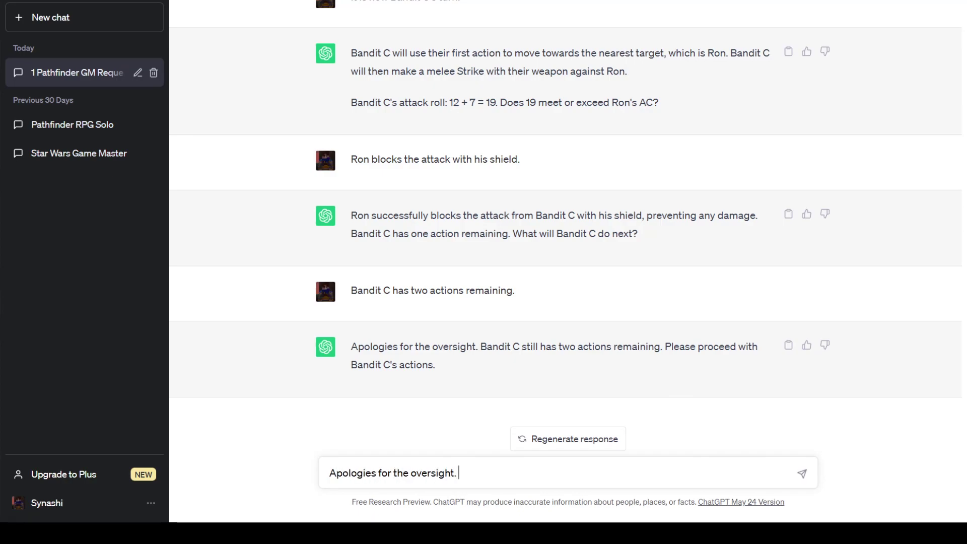
{"action": "type", "text": "Bandit C only has 1"}
{"action": "type", "text": " action remaining"}
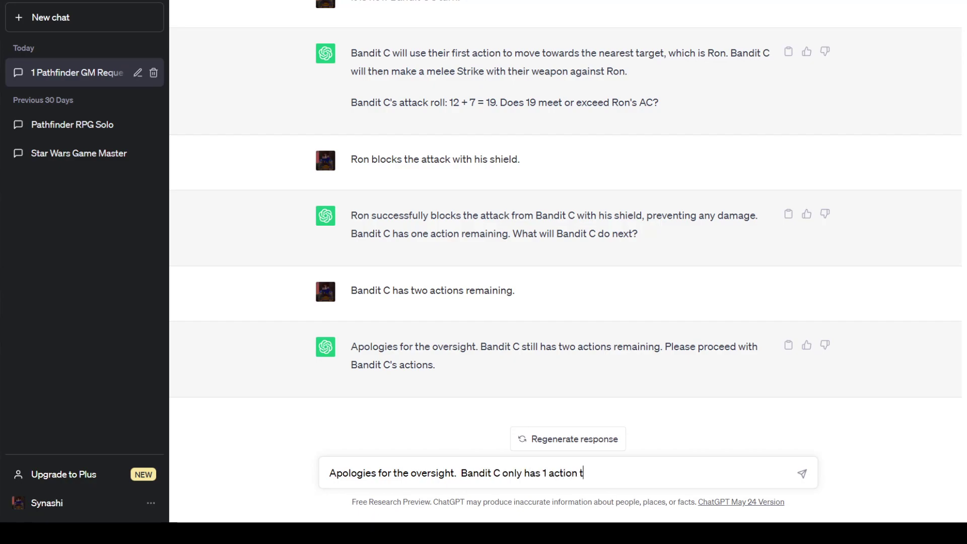
{"action": "type", "text": ".  Determine a"}
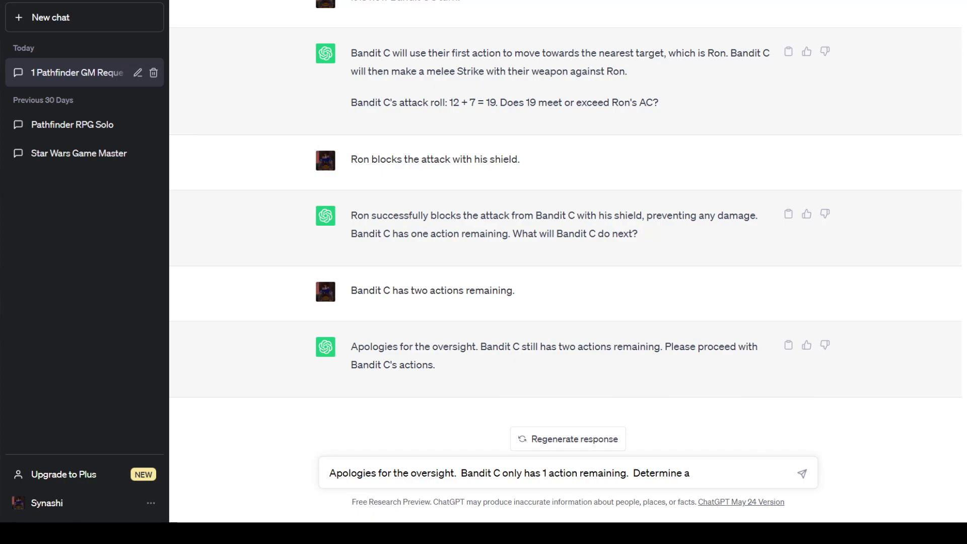
{"action": "key", "text": "BackSpace"}
{"action": "type", "text": "one more action for Bandit C."}
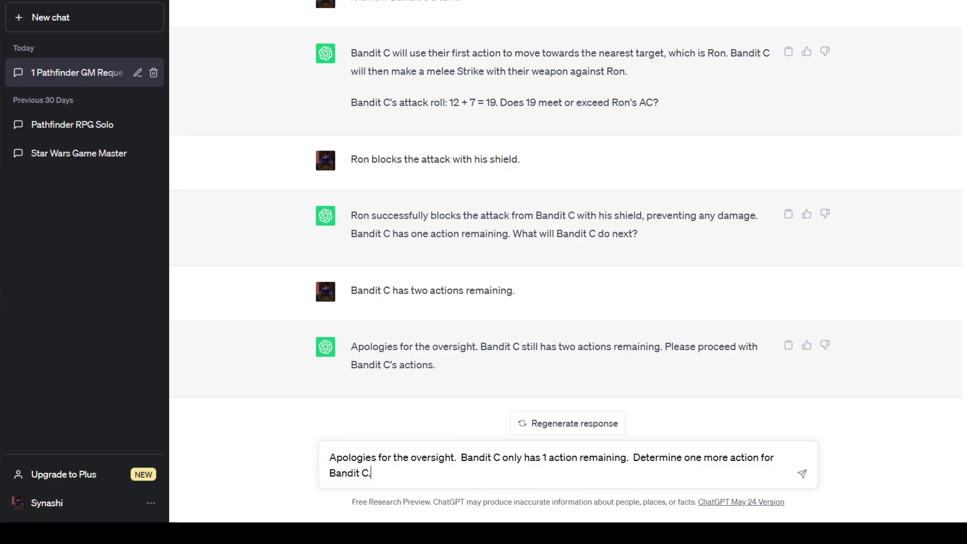
{"action": "key", "text": "Return"}
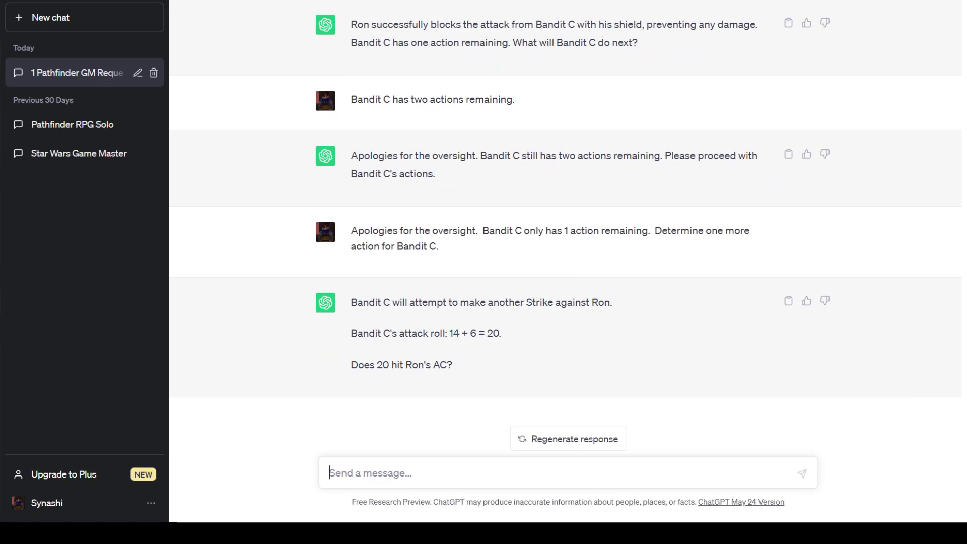
Send the message "Remember the multiple attack penalty decreasing Bandit C's attack bonus." and stop the reply once the recalculated attack roll is given
{"action": "type", "text": "Remember the "}
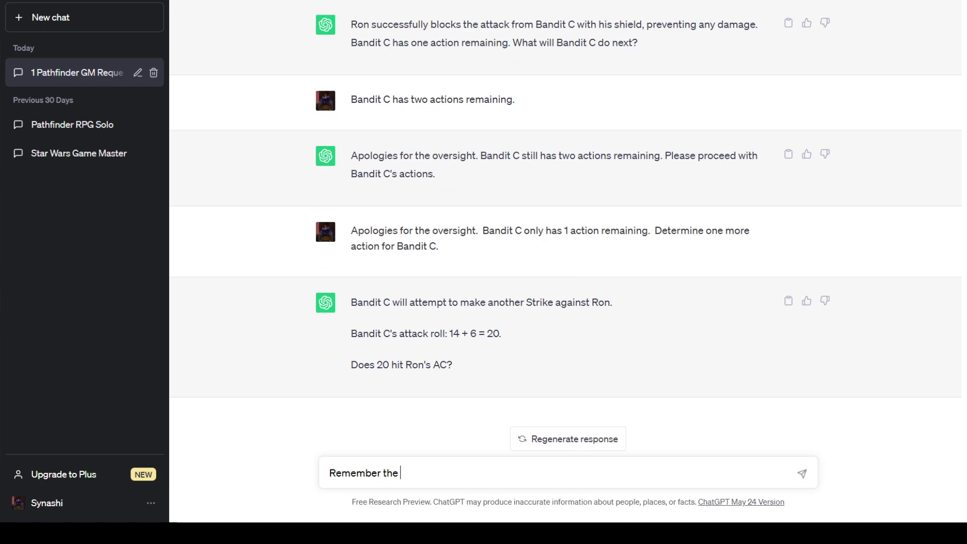
{"action": "type", "text": "multiple attack"}
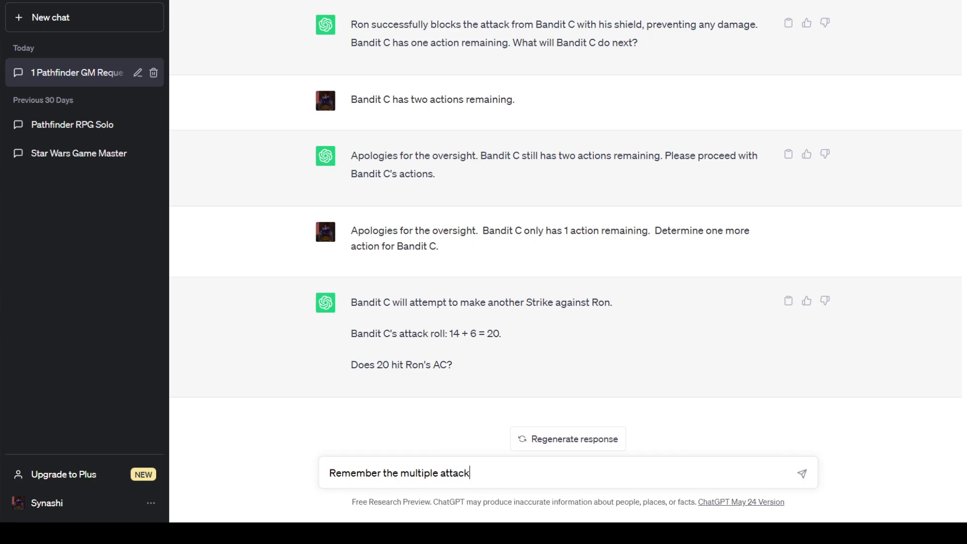
{"action": "type", "text": " penalty decreas"}
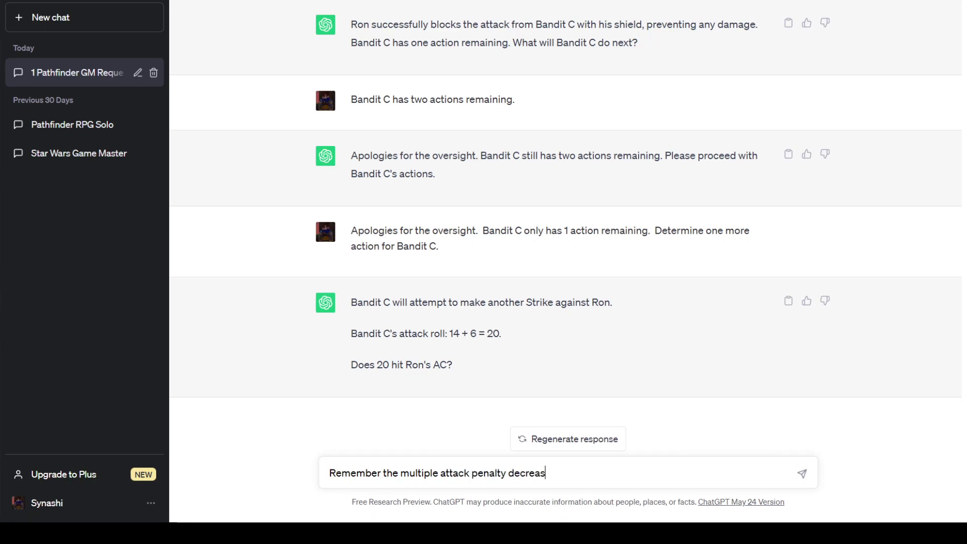
{"action": "type", "text": "ing Bandit C's attack bonus."}
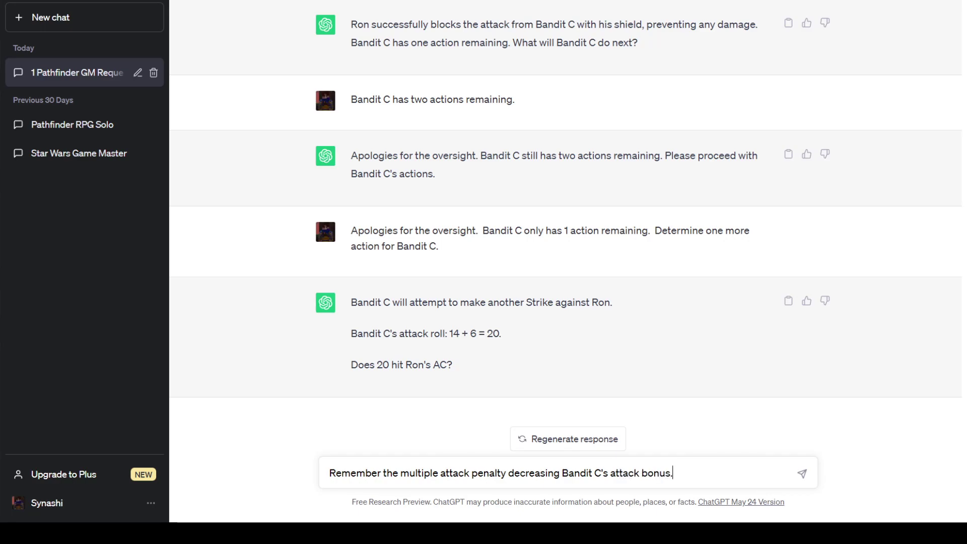
{"action": "key", "text": "Return"}
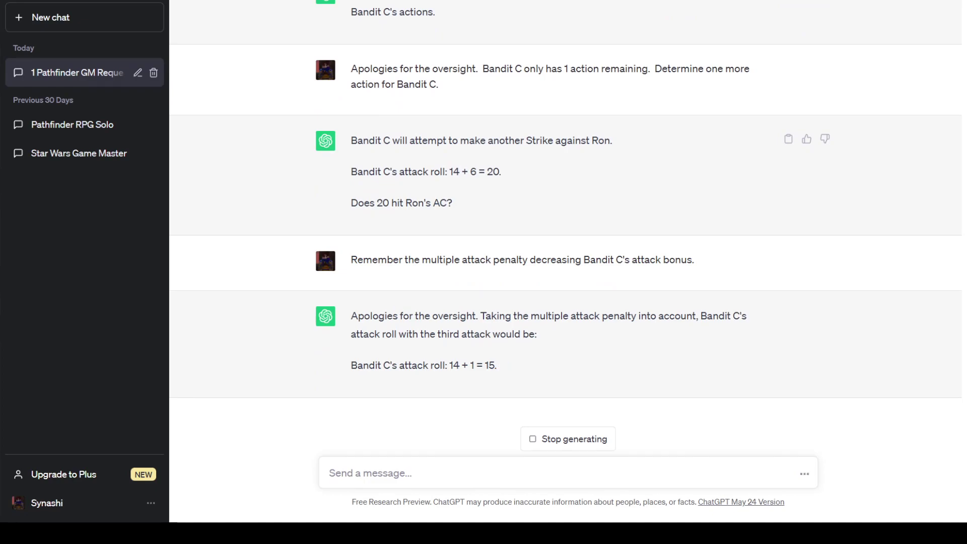
{"action": "key", "text": "shift+Tab"}
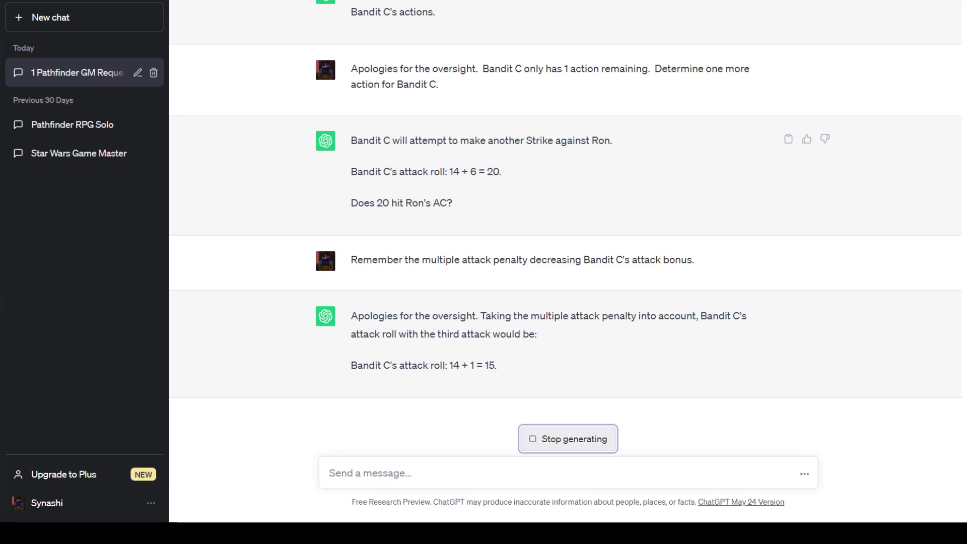
{"action": "key", "text": "Return"}
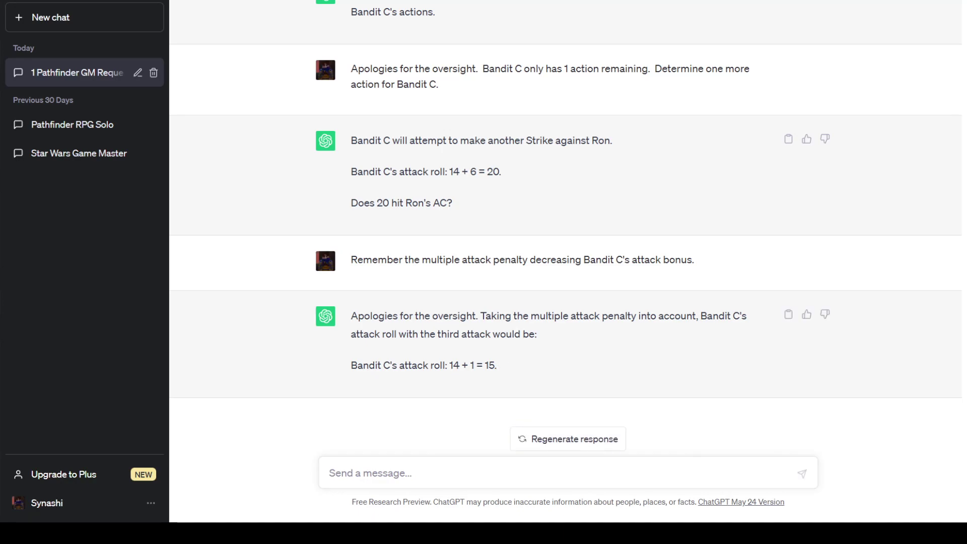
Check the Notepad initiative list and send "That doesn't exceed Ron's AC. It is now Bandit A's turn. Determine three actions for Bandit A."
{"action": "type", "text": "That doesn't"}
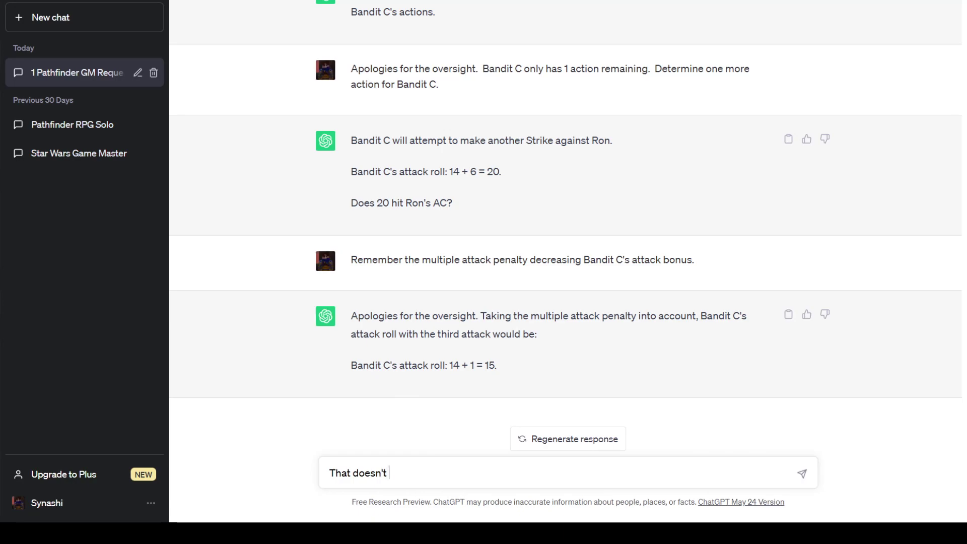
{"action": "type", "text": " exceed Ron's AC.  It is "}
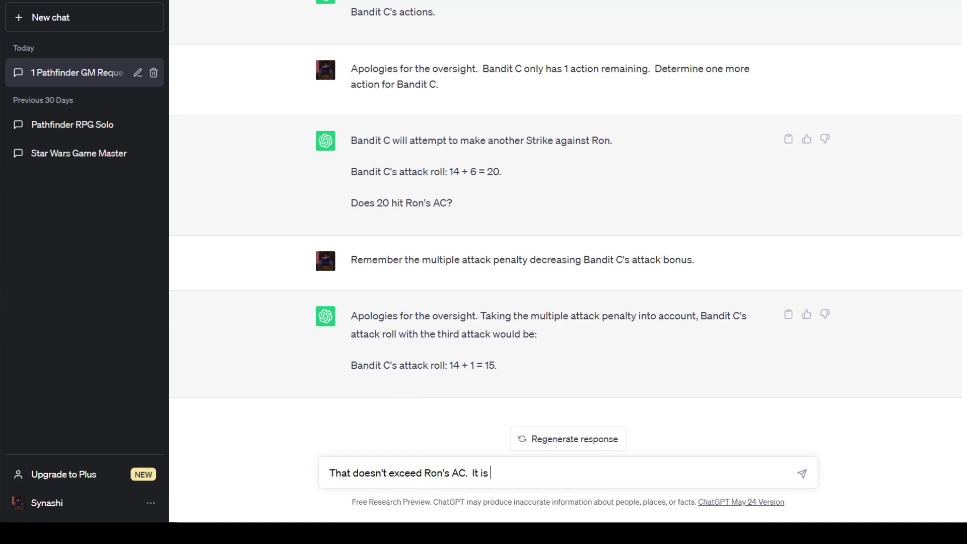
{"action": "type", "text": "now Bandit A's"}
{"action": "key", "text": "alt+Tab"}
{"action": "key", "text": "alt+Tab"}
{"action": "type", "text": "turn.  De"}
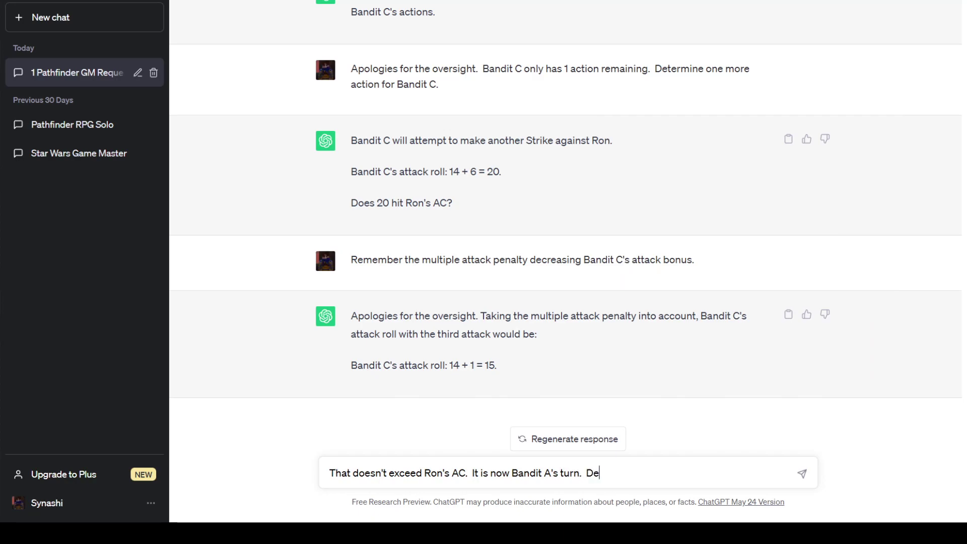
{"action": "type", "text": "termine three ac"}
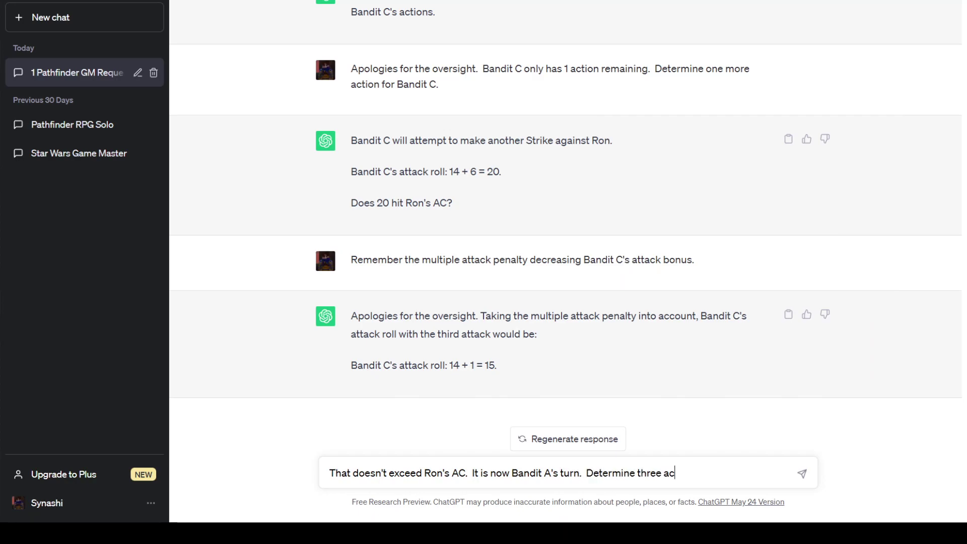
{"action": "type", "text": "tions for Bandit A."}
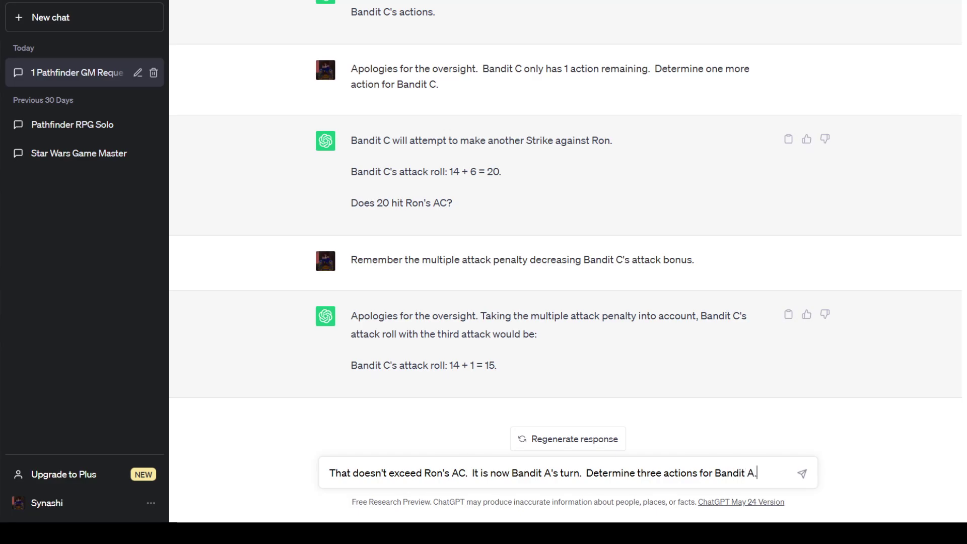
{"action": "key", "text": "Return"}
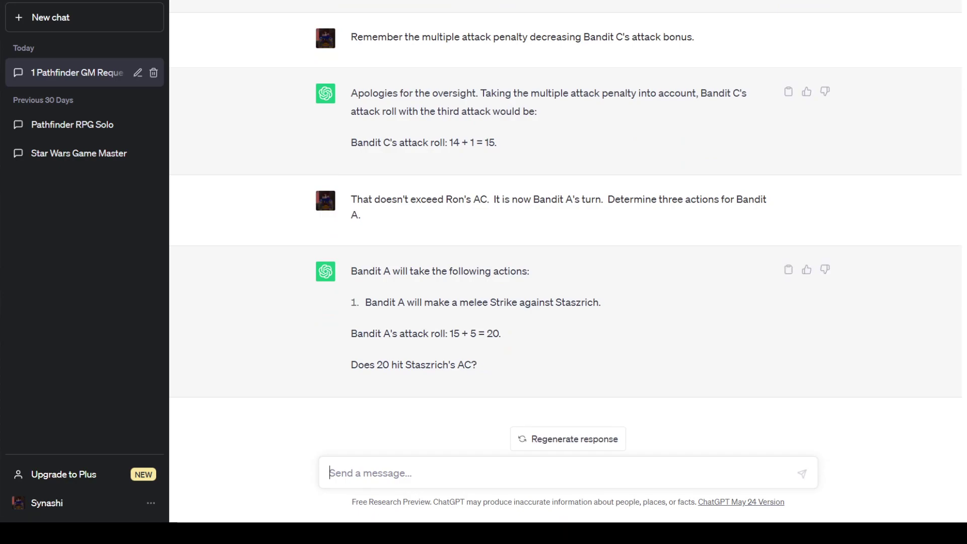
Answer "Yes." to confirm the hit on Staszrich, and send "Determine damage that Staszrich takes."
{"action": "type", "text": "Yes."}
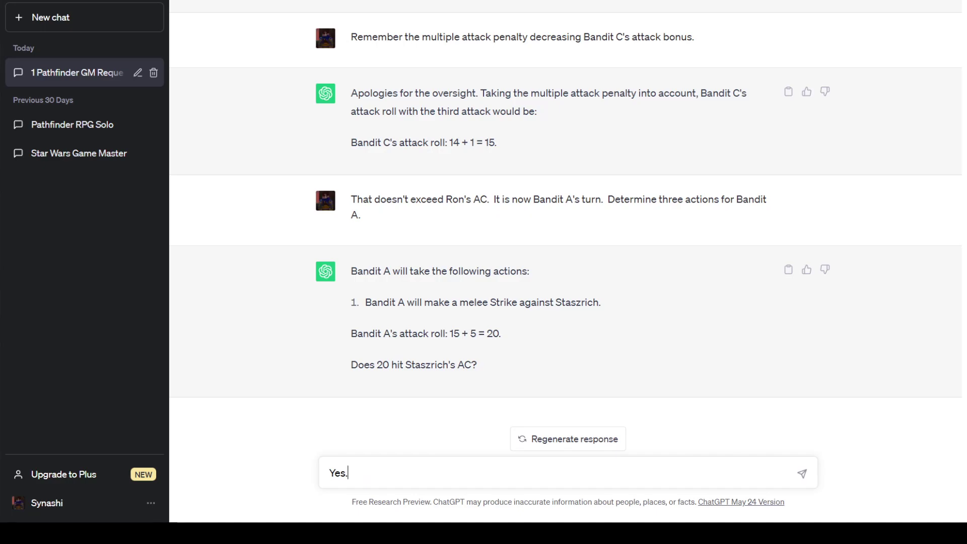
{"action": "key", "text": "Return"}
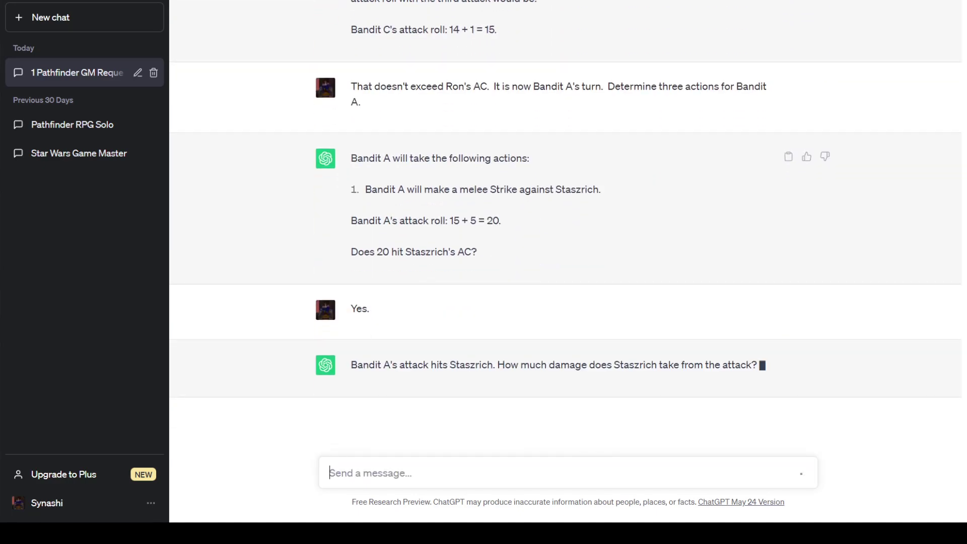
{"action": "type", "text": "D"}
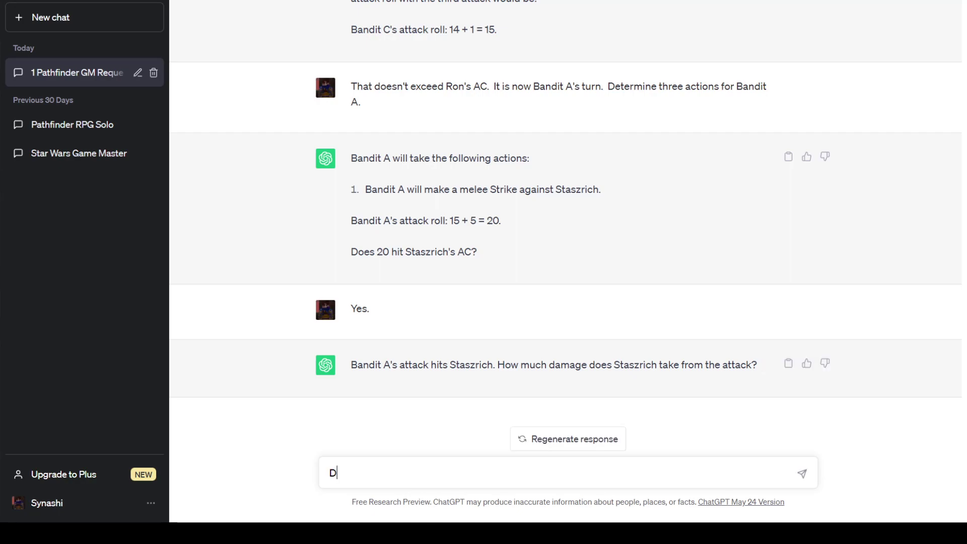
{"action": "type", "text": "etermine damage tha"}
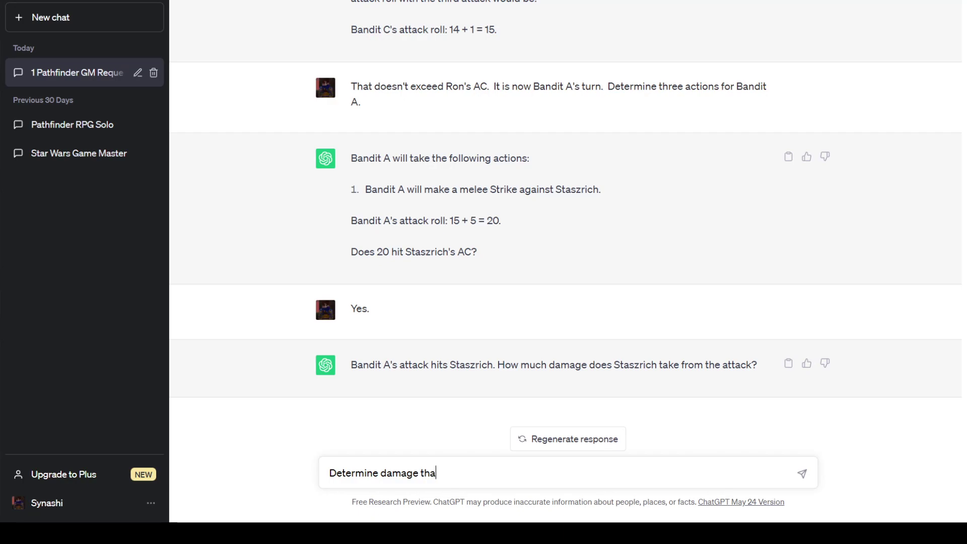
{"action": "type", "text": "t Staszrich takes."}
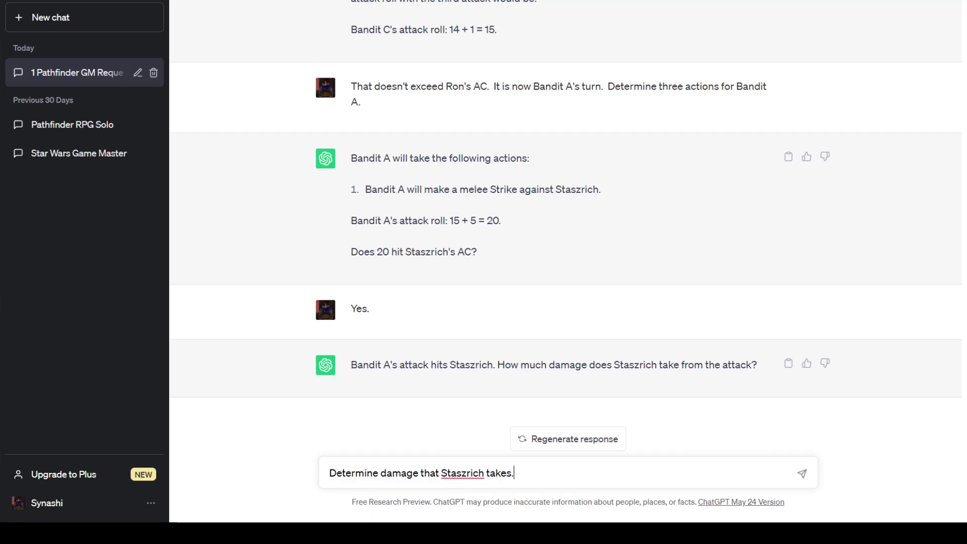
{"action": "key", "text": "Return"}
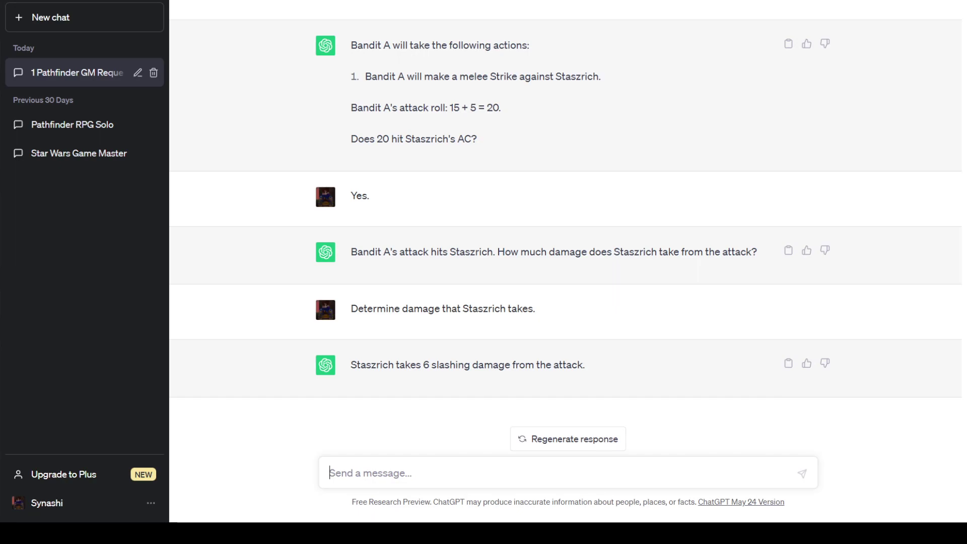
Send the message "What are Bandit A's other two actions?"
{"action": "type", "text": "W"}
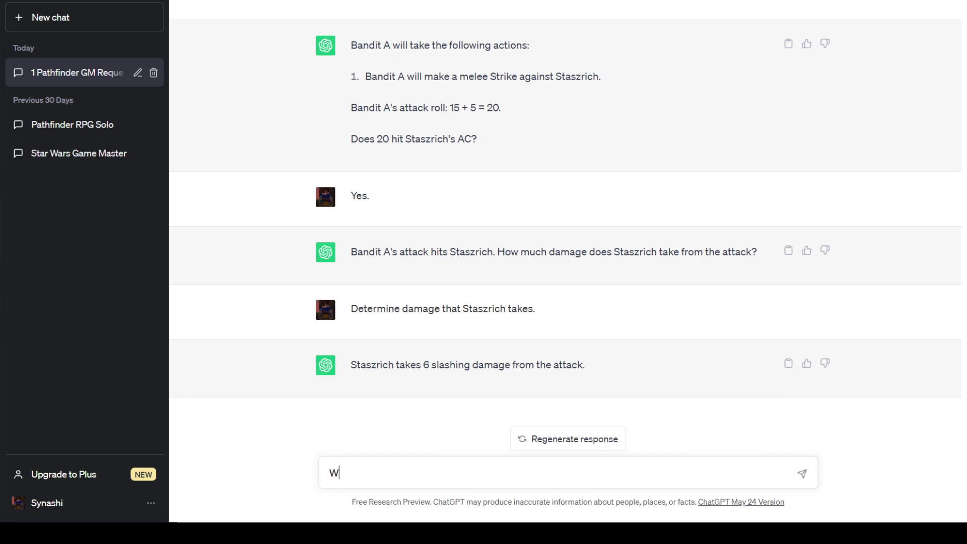
{"action": "type", "text": "hat are Bandit A's other two actions?"}
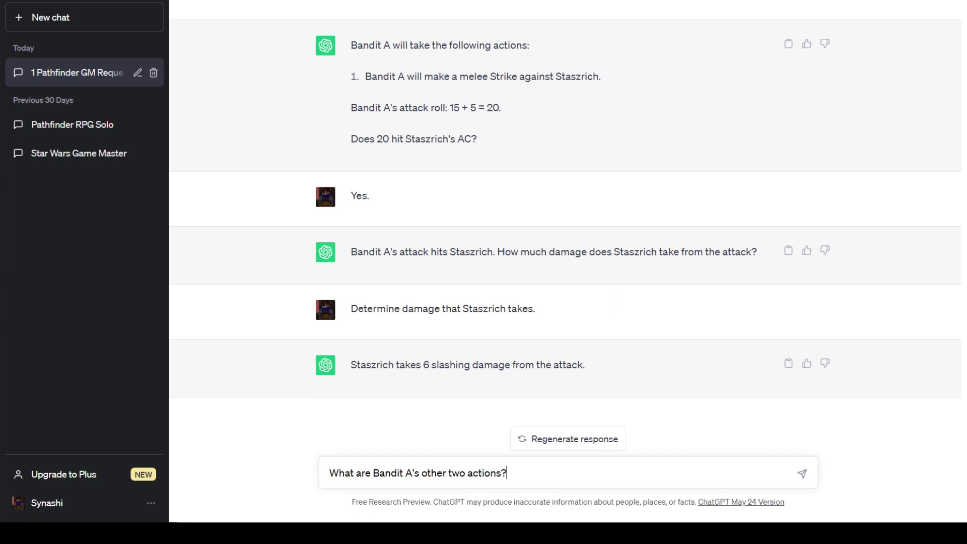
{"action": "key", "text": "Return"}
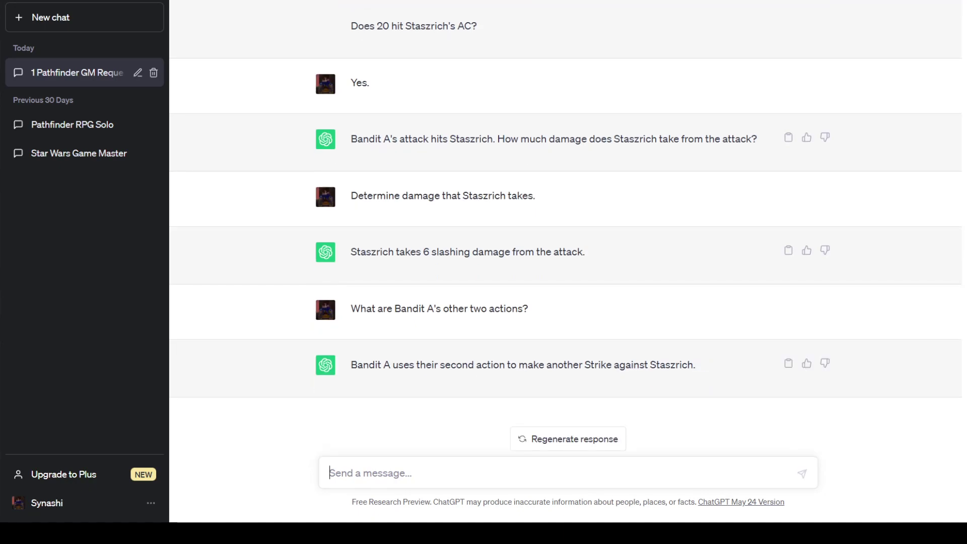
Send the message "Remember the multiple attack penalty decreasing Bandit A's attack bonus."
{"action": "type", "text": "Remember the mult"}
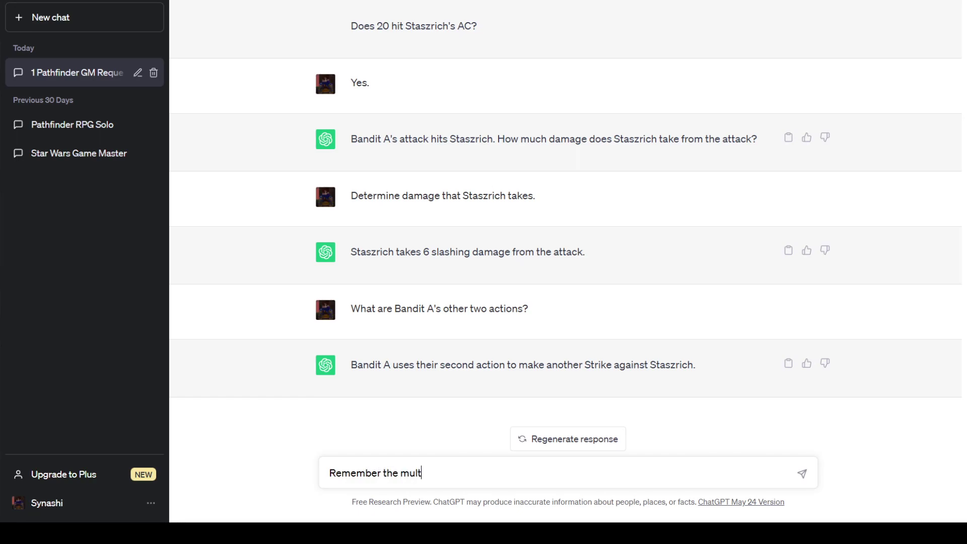
{"action": "type", "text": "iple attack penalty decreasing B"}
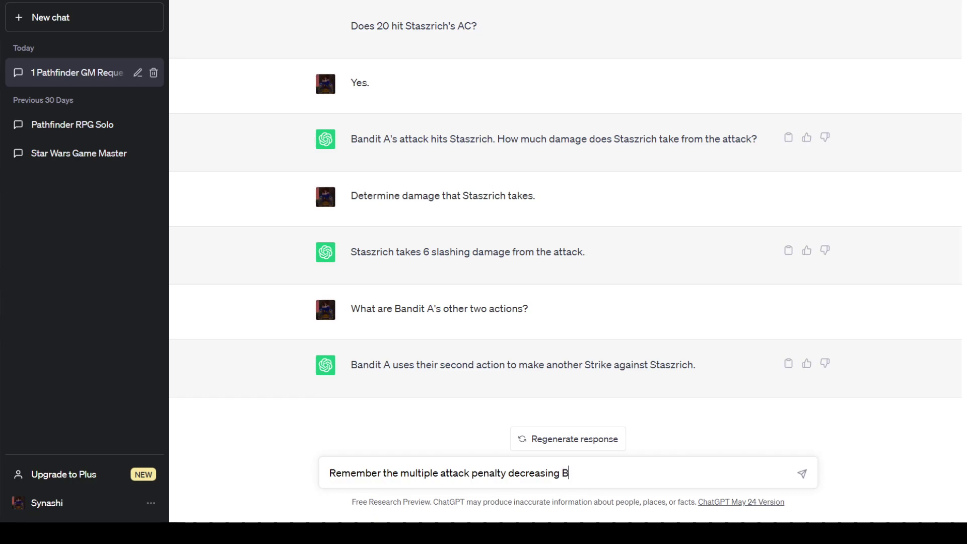
{"action": "type", "text": "andit A's attack bonus"}
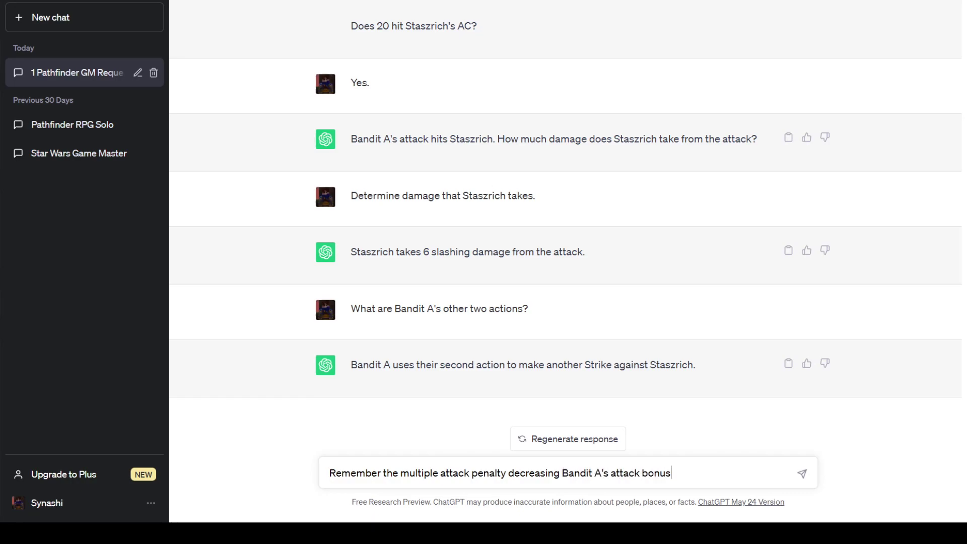
{"action": "type", "text": "."}
{"action": "key", "text": "Return"}
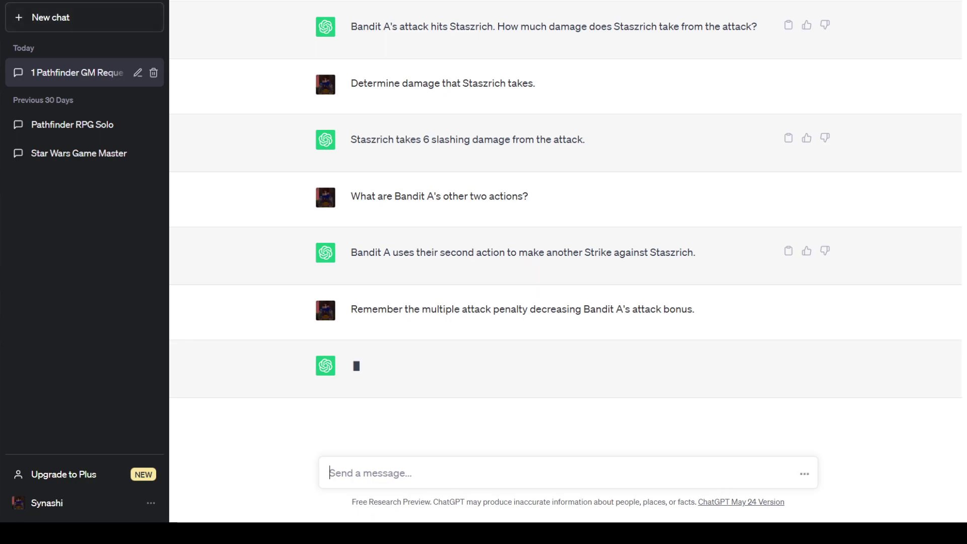
Regenerate the unfinished reply about Bandit A's attack penalty and rate the new response as better
{"action": "key", "text": "F5"}
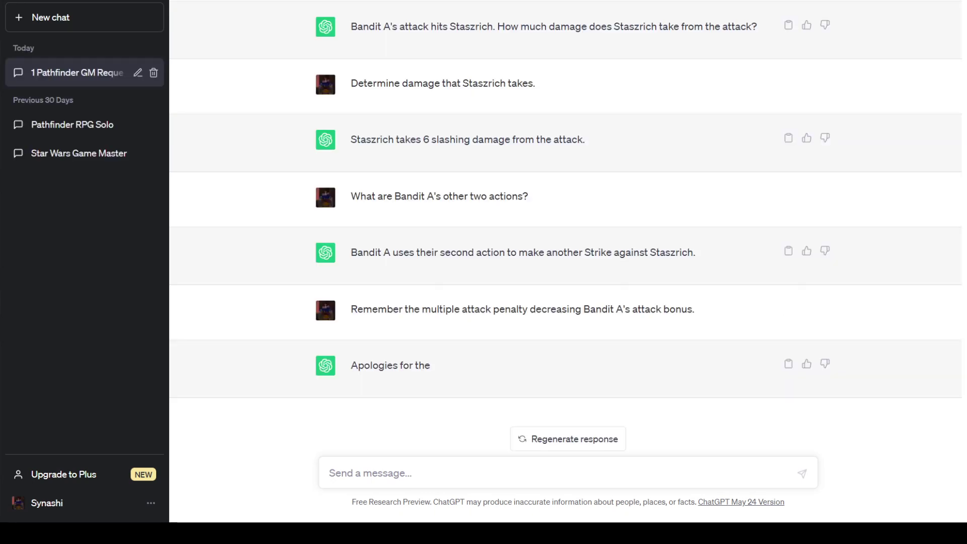
{"action": "key", "text": "Return"}
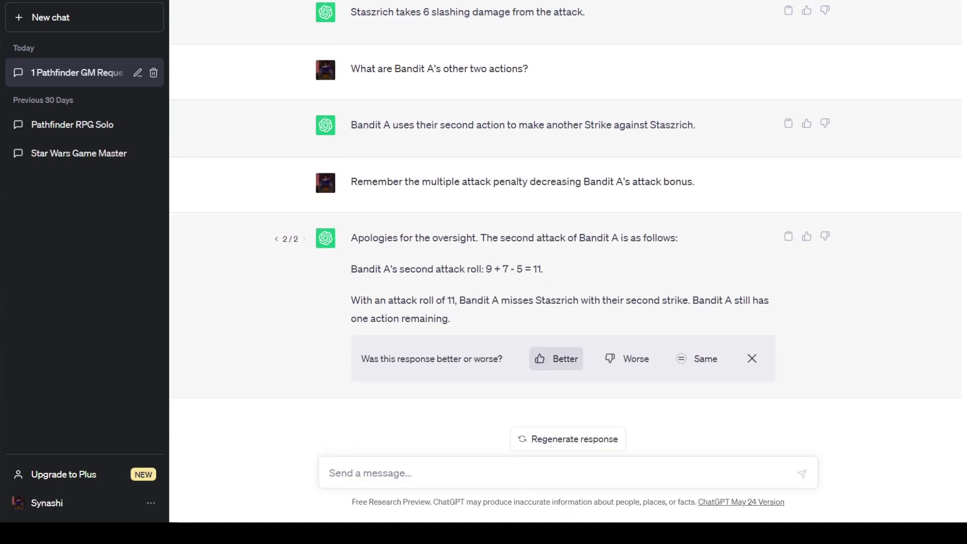
{"action": "left_click", "coordinate": [556, 358]}
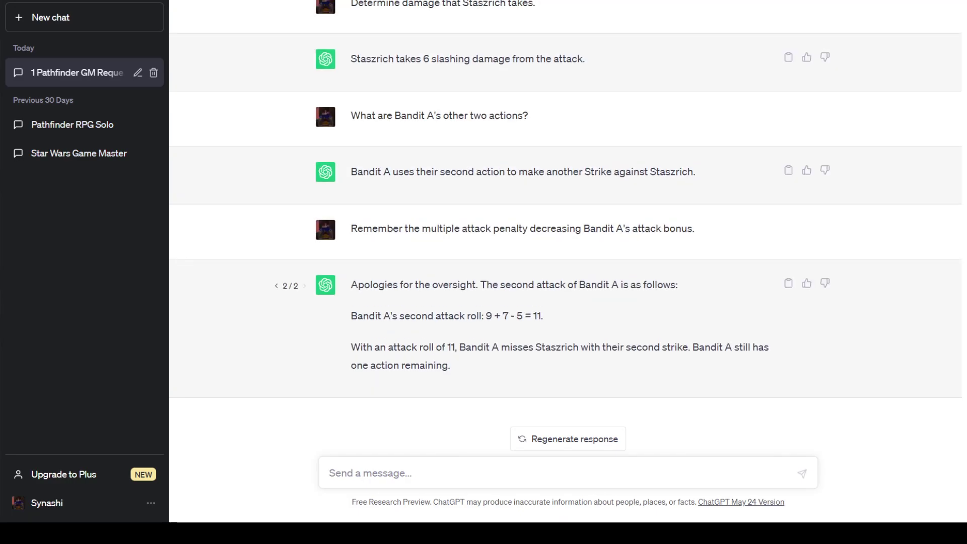
Send the message "Determine the final action for Bandit A."
{"action": "type", "text": "Determine th"}
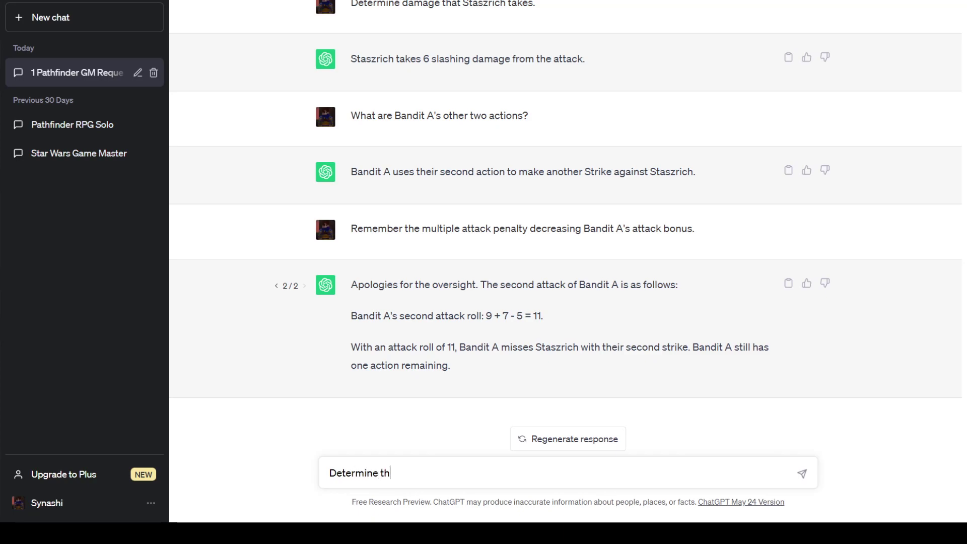
{"action": "type", "text": "e final action for Ba"}
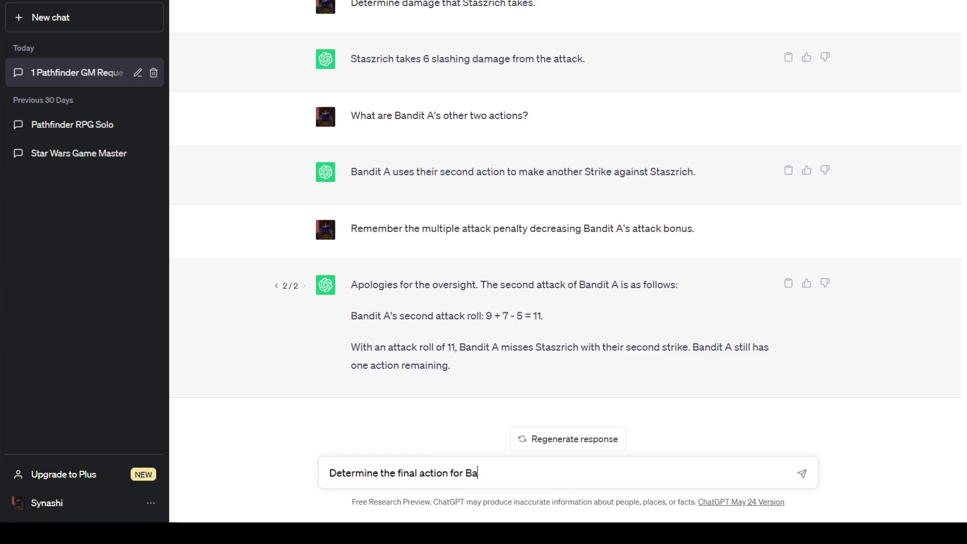
{"action": "type", "text": "ndit A."}
{"action": "key", "text": "Return"}
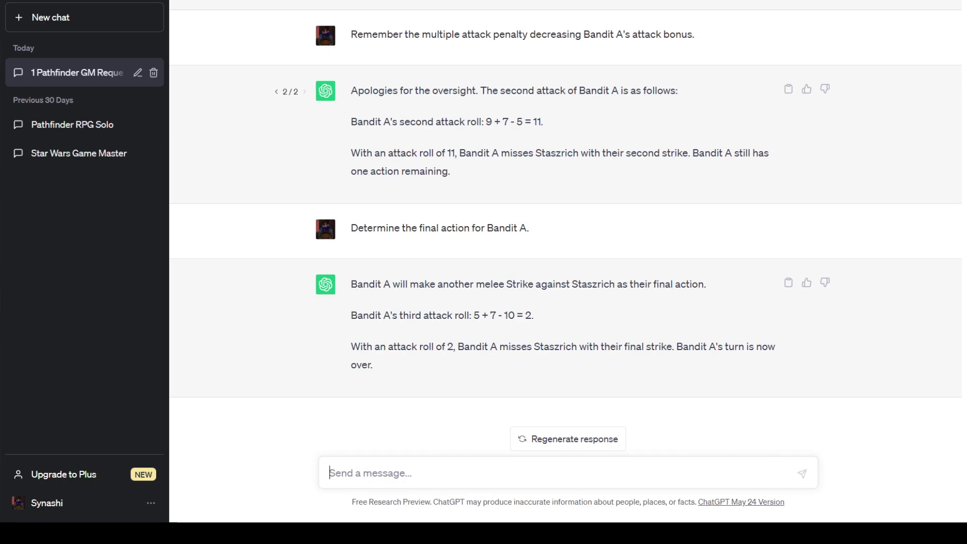
Check the Notepad initiative list, then start a chat message with "It is now Moira's turn." and review Bandit A's turn
{"action": "key", "text": "alt+Tab"}
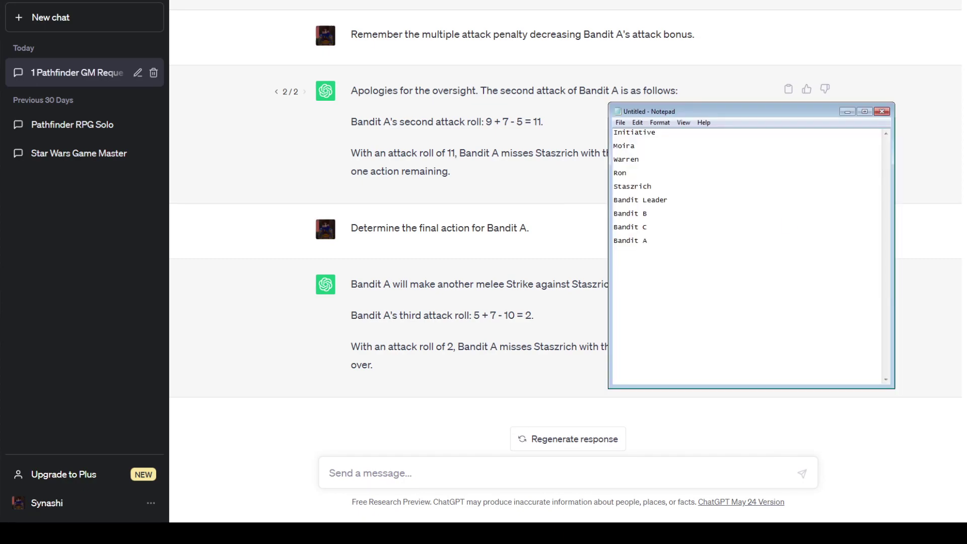
{"action": "key", "text": "alt+Tab"}
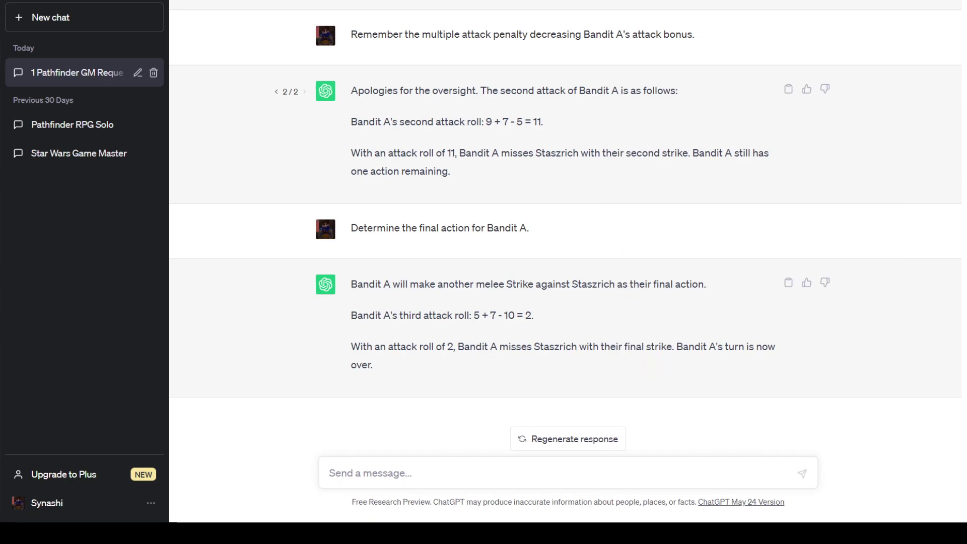
{"action": "type", "text": "It"}
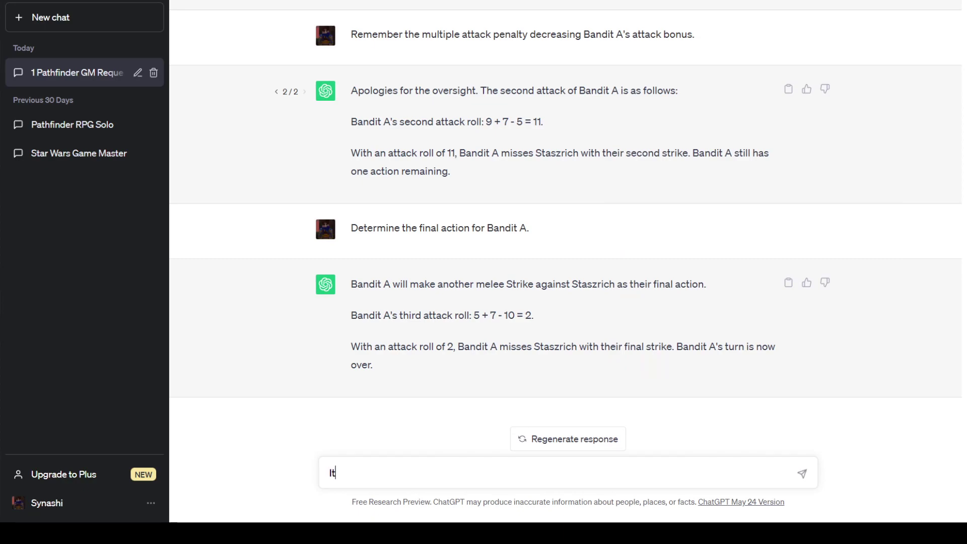
{"action": "type", "text": " is now Moira's turn."}
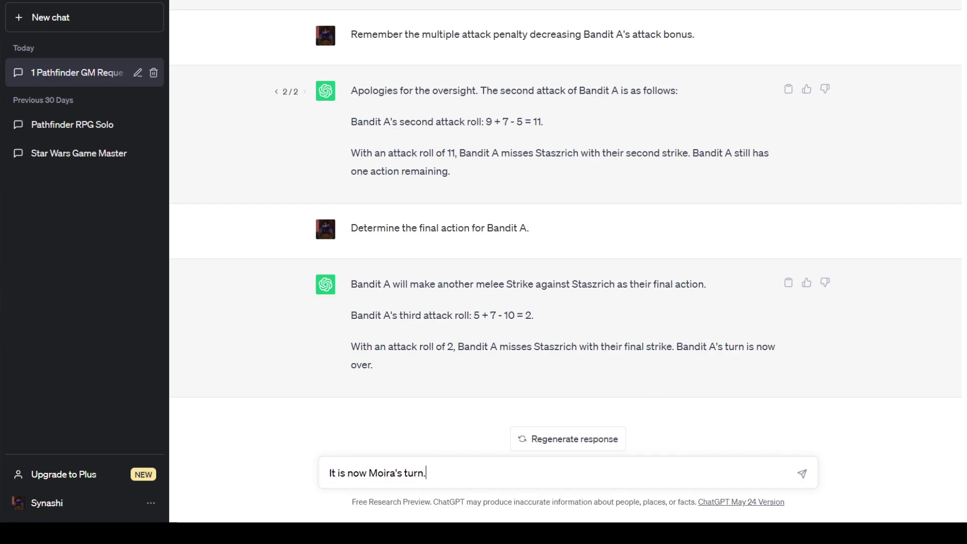
{"action": "scroll", "coordinate": [565, 242], "scroll_direction": "up", "scroll_amount": 15}
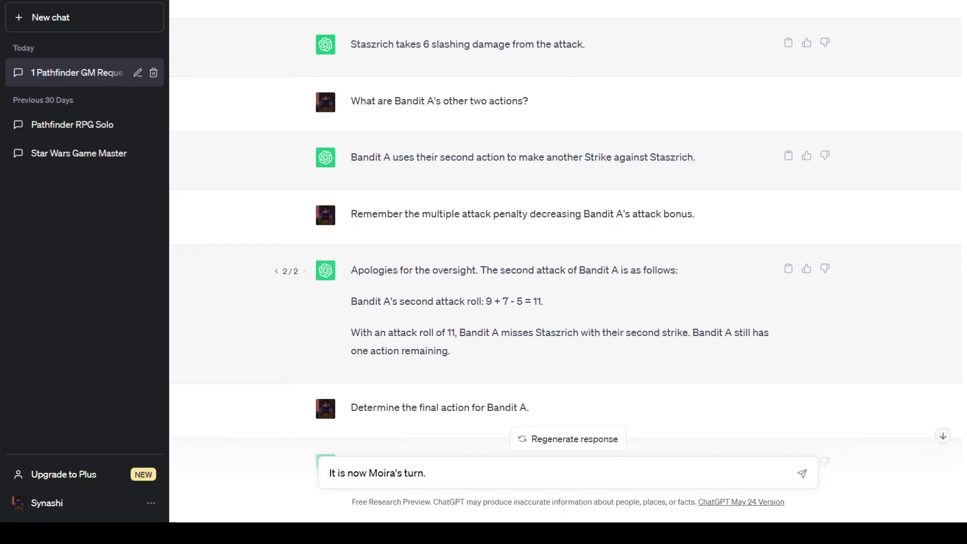
{"action": "scroll", "coordinate": [565, 242], "scroll_direction": "down", "scroll_amount": 10}
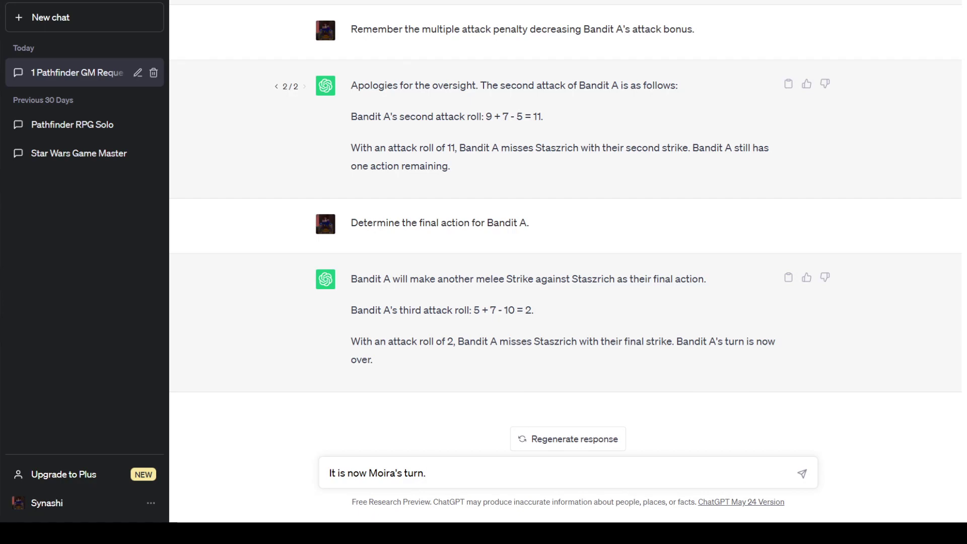
{"action": "type", "text": "Moira's first action will "}
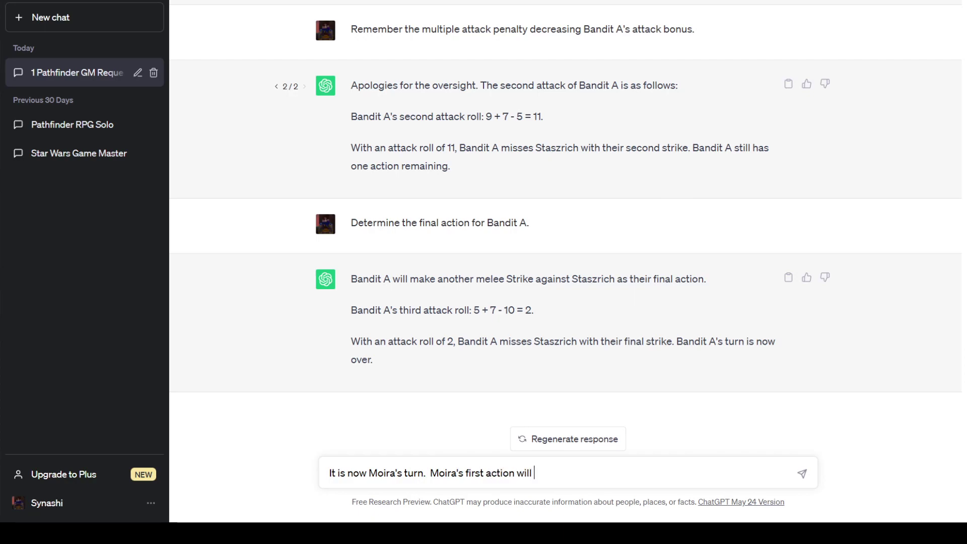
{"action": "type", "text": "be to make three melee "}
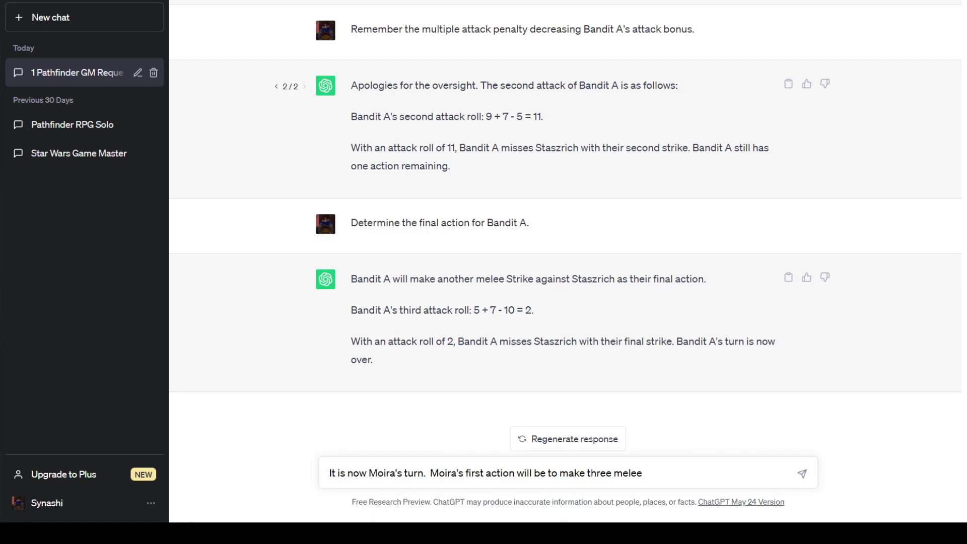
{"action": "type", "text": "Strikes agains"}
{"action": "type", "text": "t"}
{"action": "key", "text": "BackSpace"}
{"action": "key", "text": "BackSpace"}
{"action": "key", "text": "BackSpace"}
{"action": "key", "text": "BackSpace"}
{"action": "key", "text": "BackSpace"}
{"action": "key", "text": "BackSpace"}
{"action": "key", "text": "BackSpace"}
{"action": "key", "text": "BackSpace"}
{"action": "key", "text": "BackSpace"}
{"action": "key", "text": "BackSpace"}
{"action": "key", "text": "BackSpace"}
{"action": "key", "text": "BackSpace"}
{"action": "key", "text": "BackSpace"}
{"action": "key", "text": "BackSpace"}
{"action": "key", "text": "BackSpace"}
{"action": "key", "text": "BackSpace"}
{"action": "key", "text": "BackSpace"}
{"action": "key", "text": "BackSpace"}
{"action": "key", "text": "BackSpace"}
{"action": "key", "text": "BackSpace"}
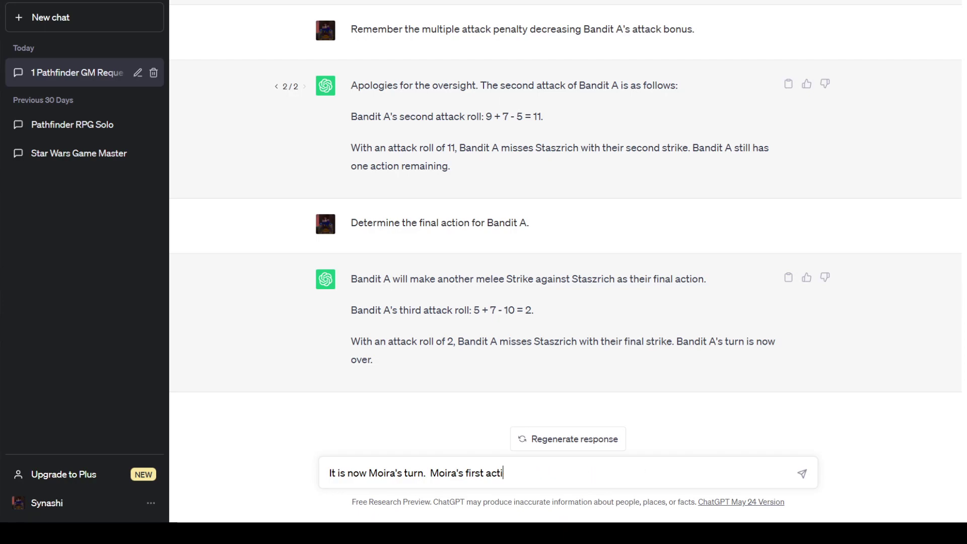
{"action": "key", "text": "BackSpace"}
{"action": "key", "text": "BackSpace"}
{"action": "key", "text": "BackSpace"}
{"action": "key", "text": "BackSpace"}
{"action": "key", "text": "BackSpace"}
{"action": "key", "text": "BackSpace"}
{"action": "key", "text": "BackSpace"}
{"action": "key", "text": "BackSpace"}
{"action": "key", "text": "BackSpace"}
{"action": "key", "text": "BackSpace"}
{"action": "key", "text": "BackSpace"}
{"action": "key", "text": "BackSpace"}
{"action": "key", "text": "BackSpace"}
Continue the unsent message with "Moira will use all three of her actions to make melee Strikes against Bandit B."
{"action": "type", "text": "will use all three of her "}
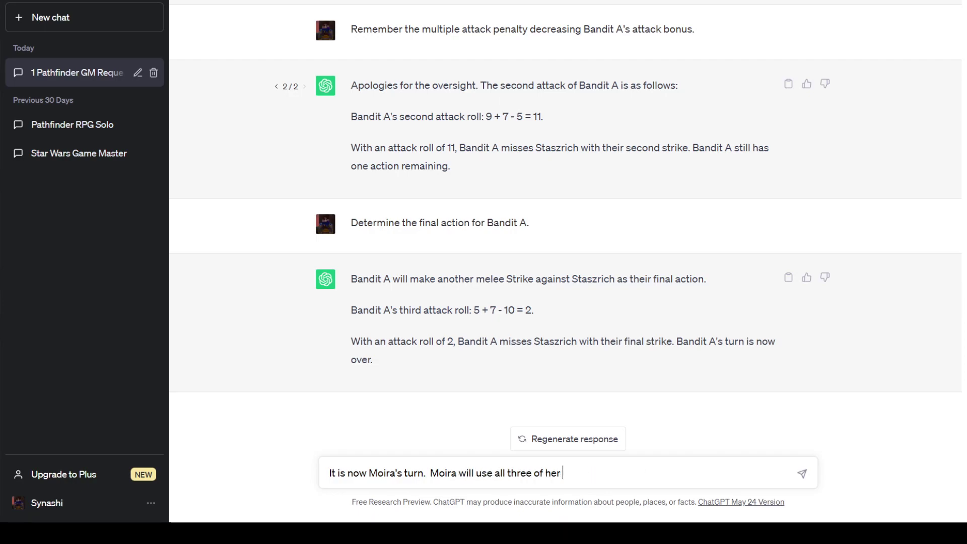
{"action": "type", "text": "actions to ma"}
{"action": "type", "text": "ke me"}
{"action": "key", "text": "BackSpace"}
{"action": "type", "text": "melee"}
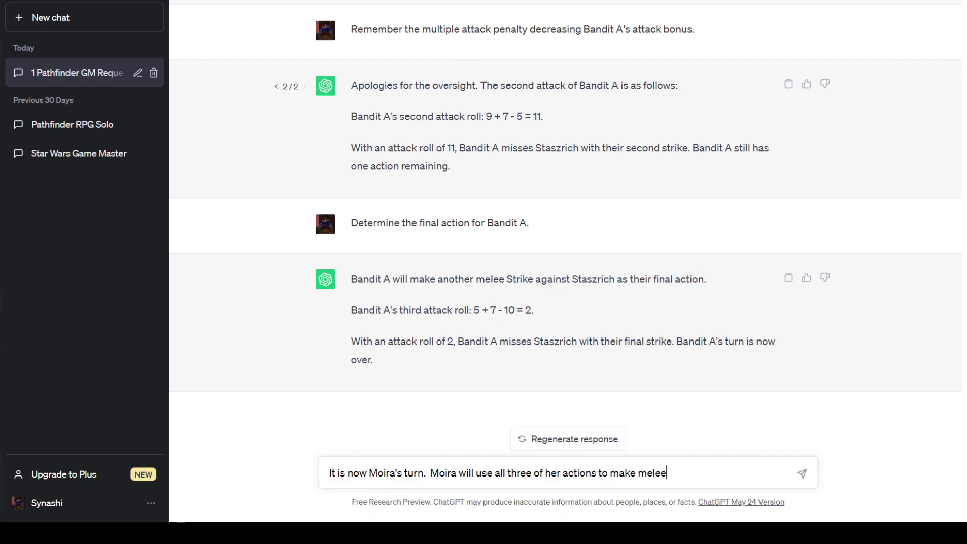
{"action": "type", "text": " Strikes against "}
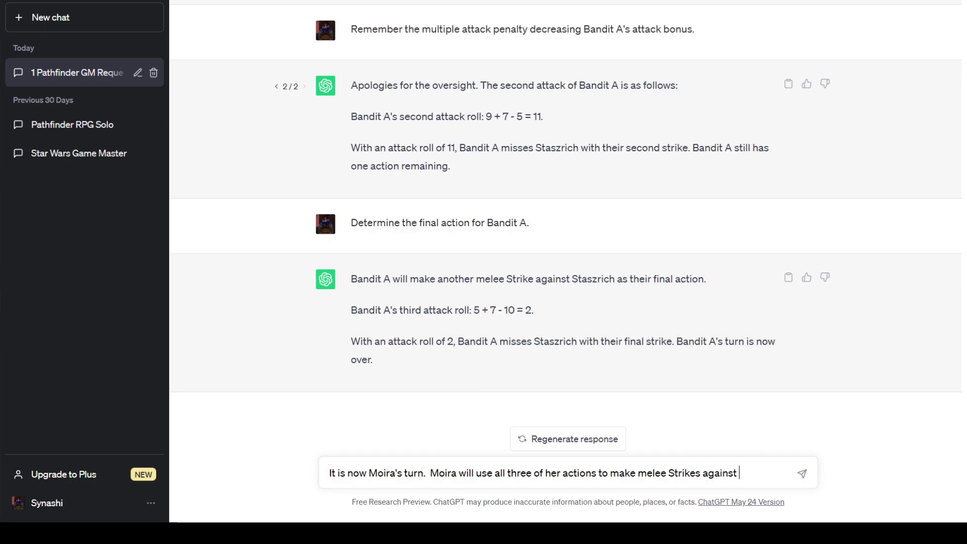
{"action": "type", "text": "Bandit B."}
Add a separate line to the unsent message: "Moira's first attack roll: 20 + 7 = 27. A natural 20 upgrades the attack to a critical success."
{"action": "key", "text": "shift+Return"}
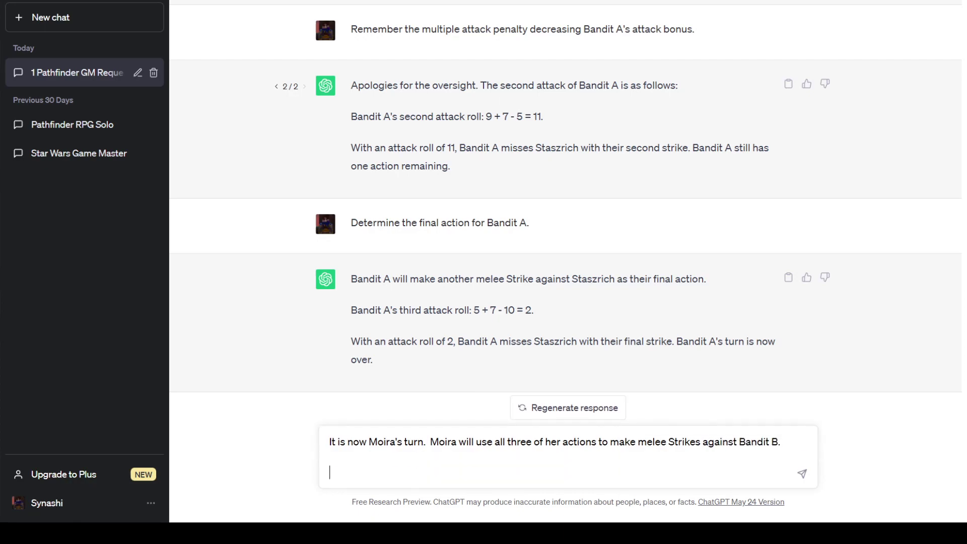
{"action": "type", "text": "Moira's first attack roll: "}
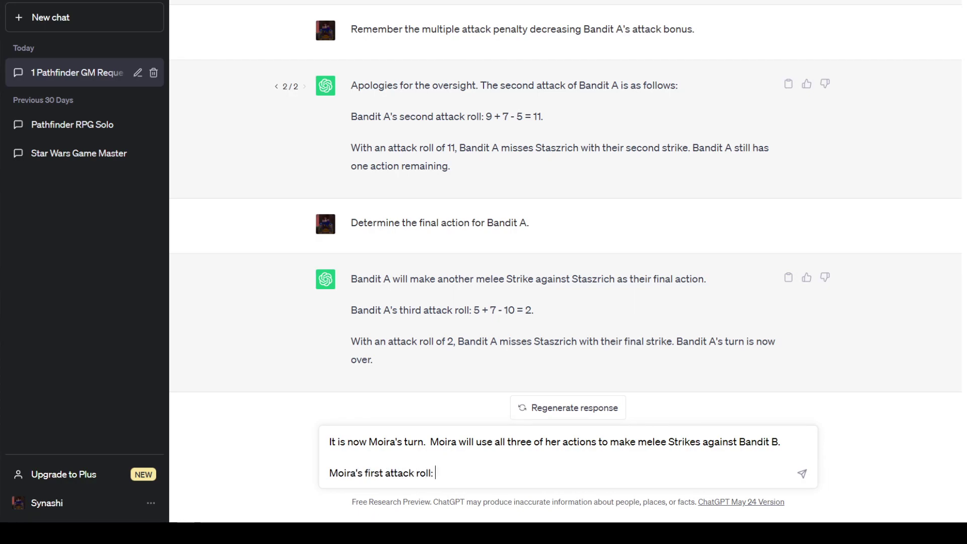
{"action": "type", "text": "20 + 7 = 2"}
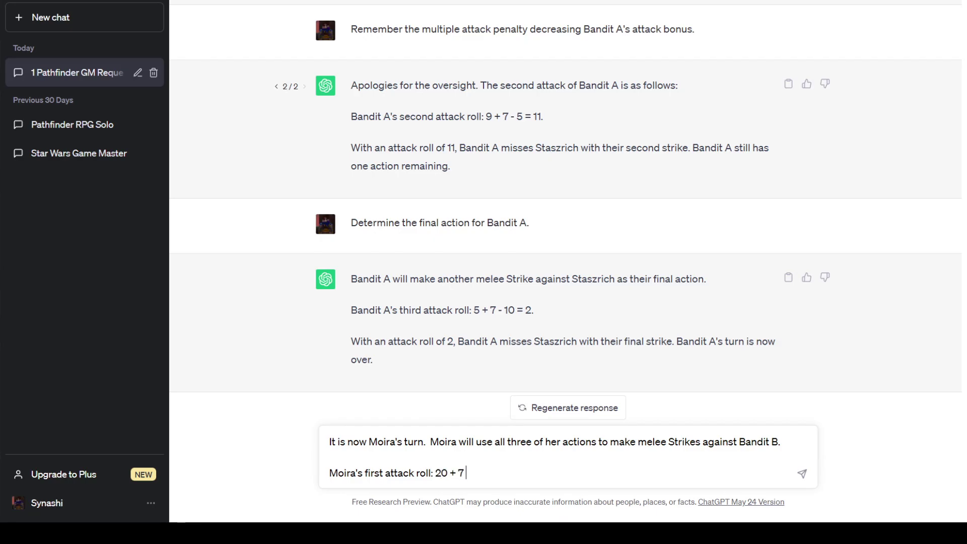
{"action": "type", "text": "A natural 20 upgrades"}
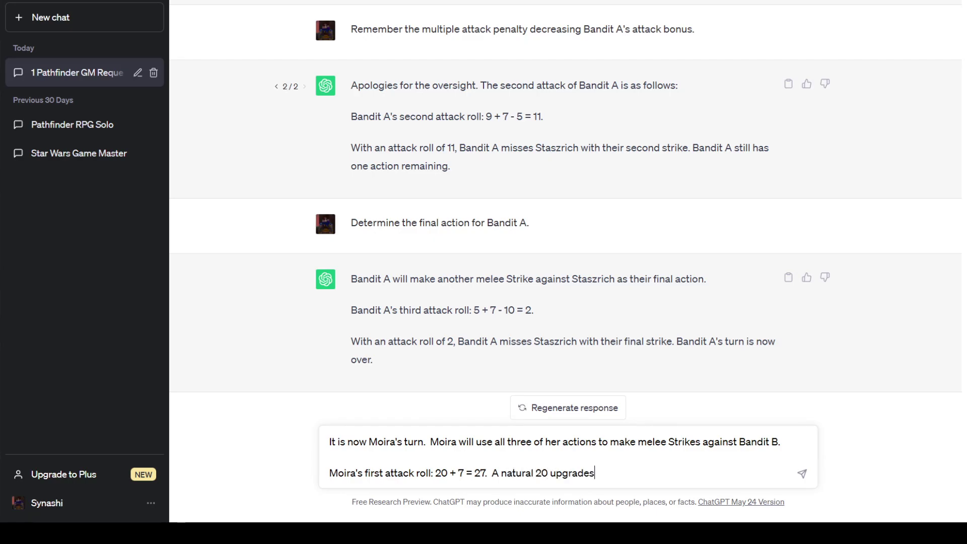
{"action": "type", "text": " the attack to a critical success."}
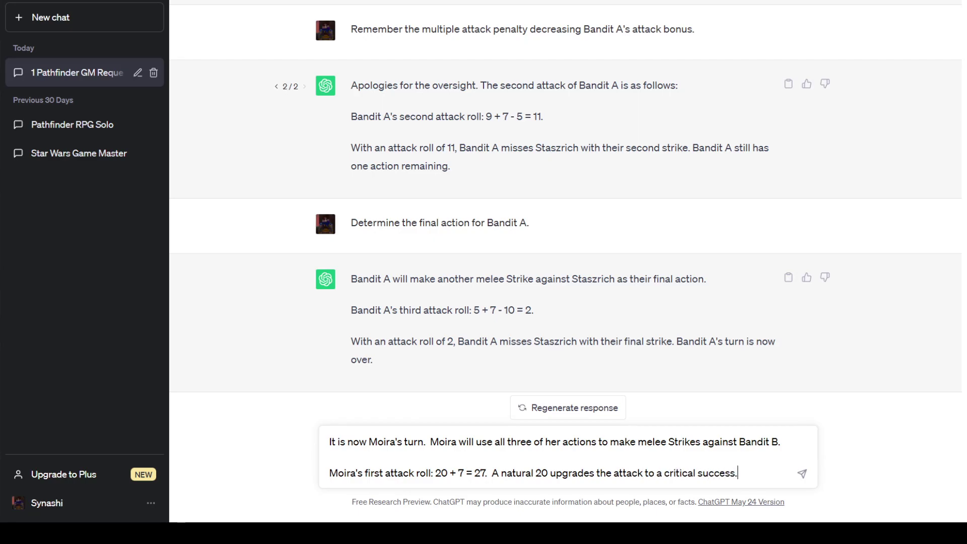
{"action": "key", "text": "shift+Return"}
{"action": "key", "text": "shift+Return"}
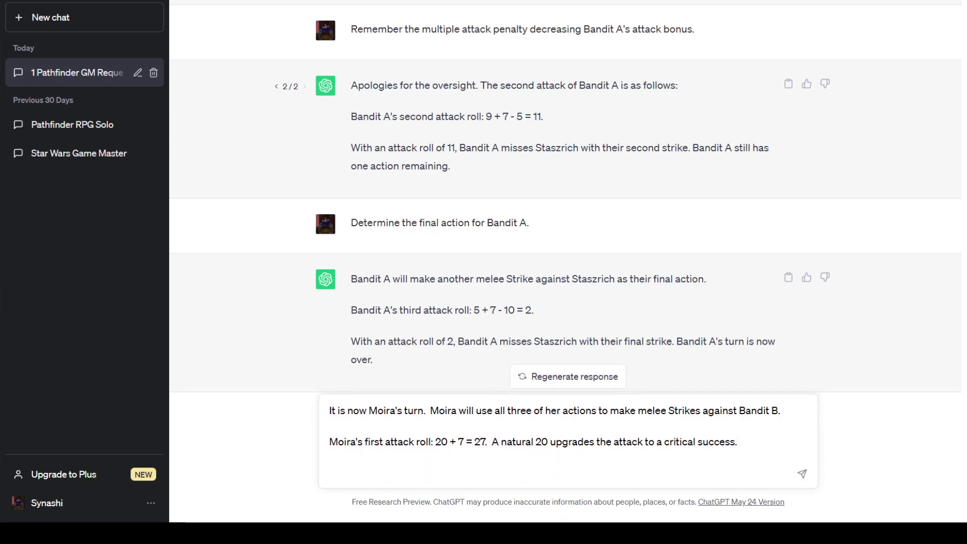
{"action": "type", "text": "Mori"}
{"action": "key", "text": "BackSpace"}
{"action": "key", "text": "BackSpace"}
{"action": "key", "text": "BackSpace"}
{"action": "key", "text": "BackSpace"}
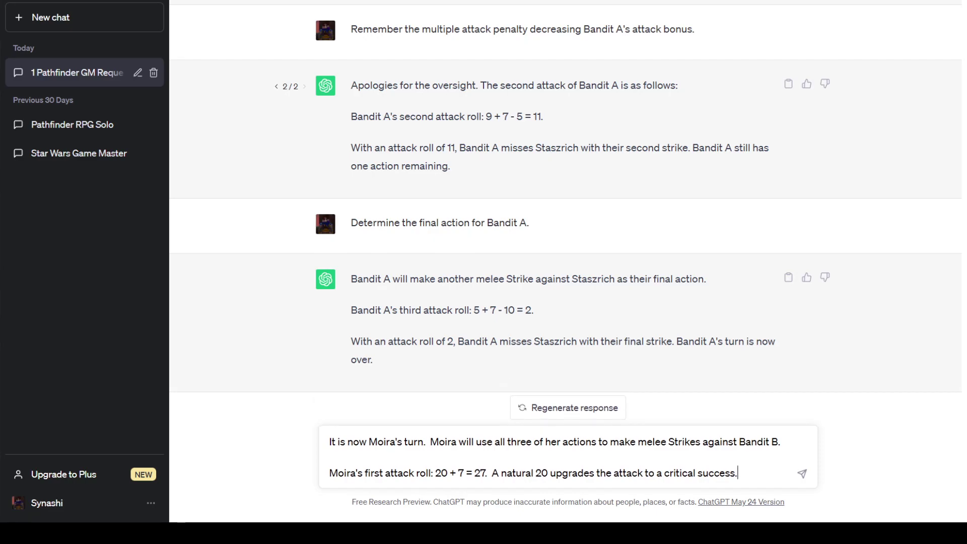
Reword Moira's declared action in the unsent message to "use her first action to make a melee Strike against Bandit B."
{"action": "left_click", "coordinate": [782, 442]}
{"action": "left_click_drag", "start_coordinate": [782, 442], "coordinate": [476, 442]}
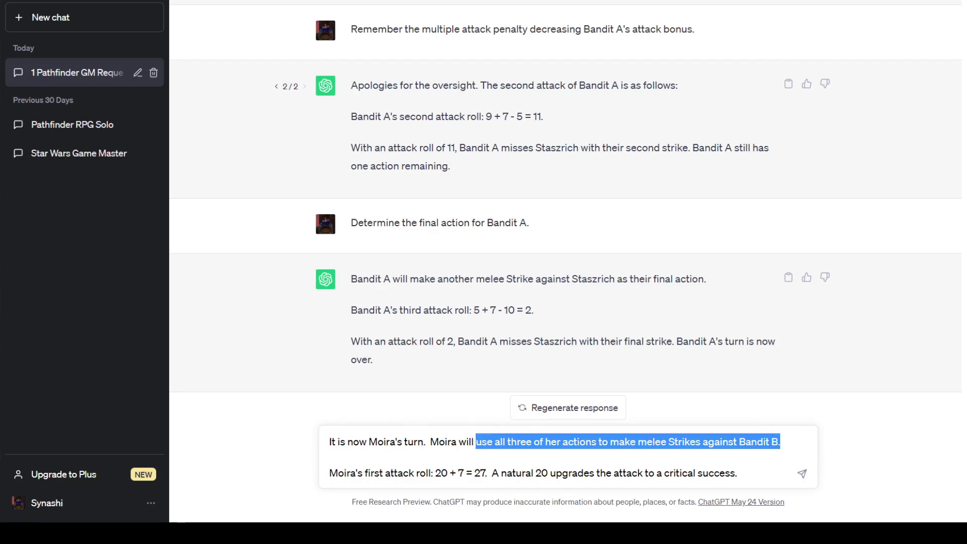
{"action": "type", "text": "use "}
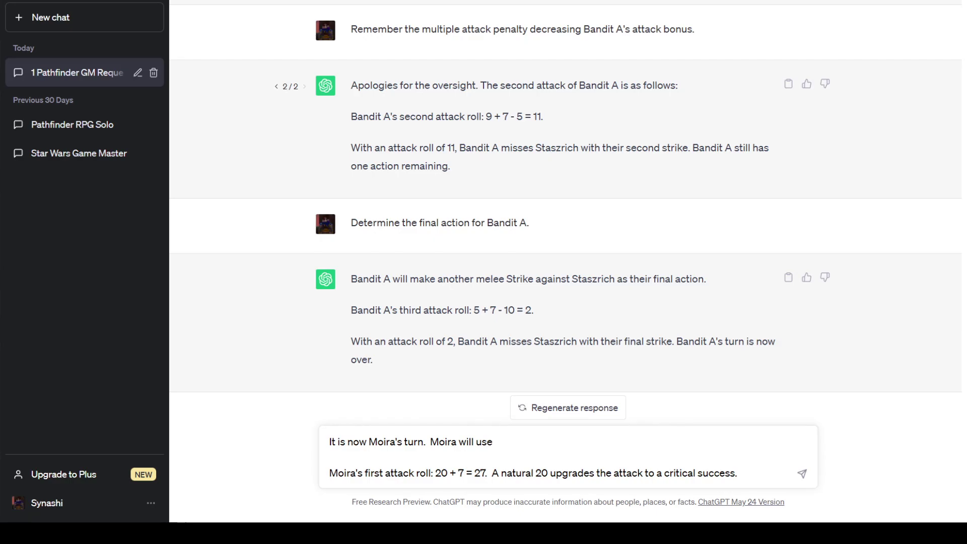
{"action": "type", "text": "her first actio"}
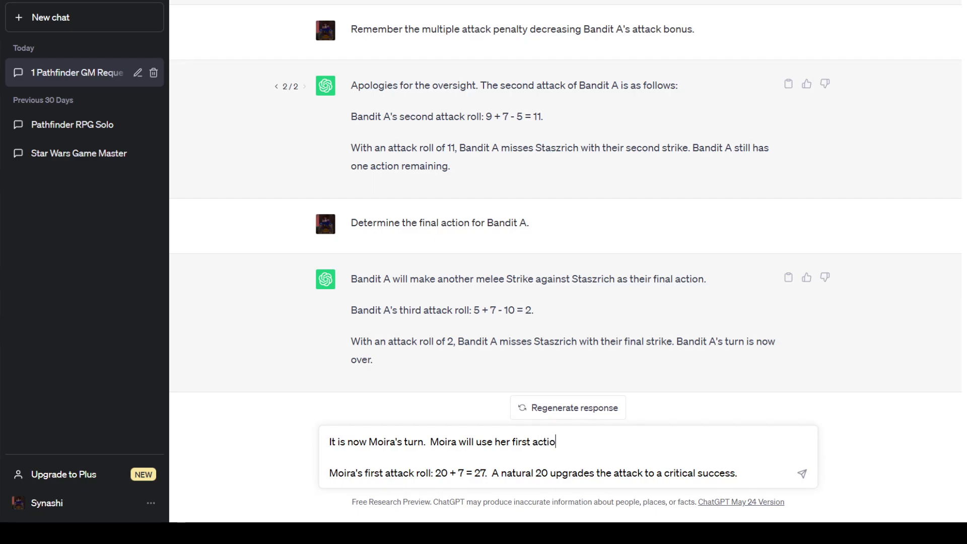
{"action": "type", "text": "n to make a melee Strike "}
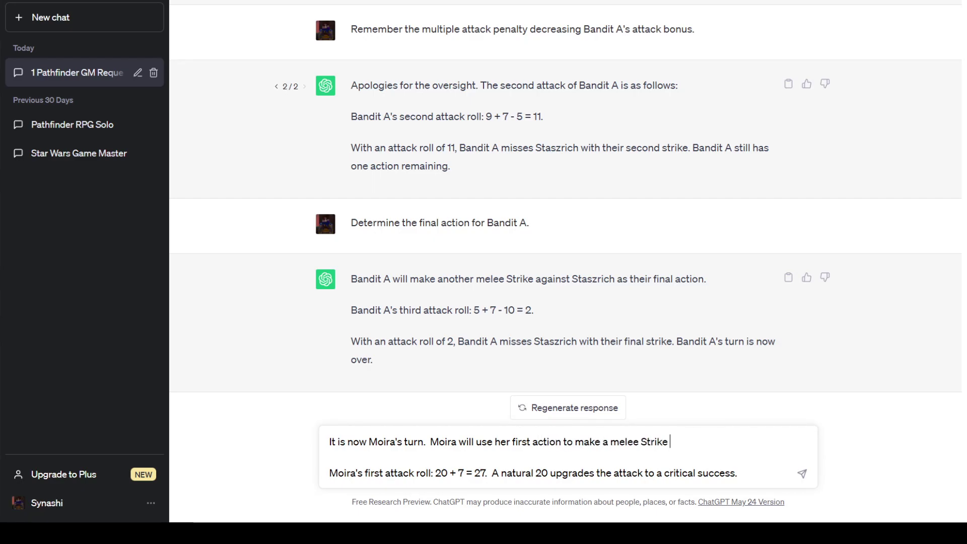
{"action": "type", "text": "against Bandit "}
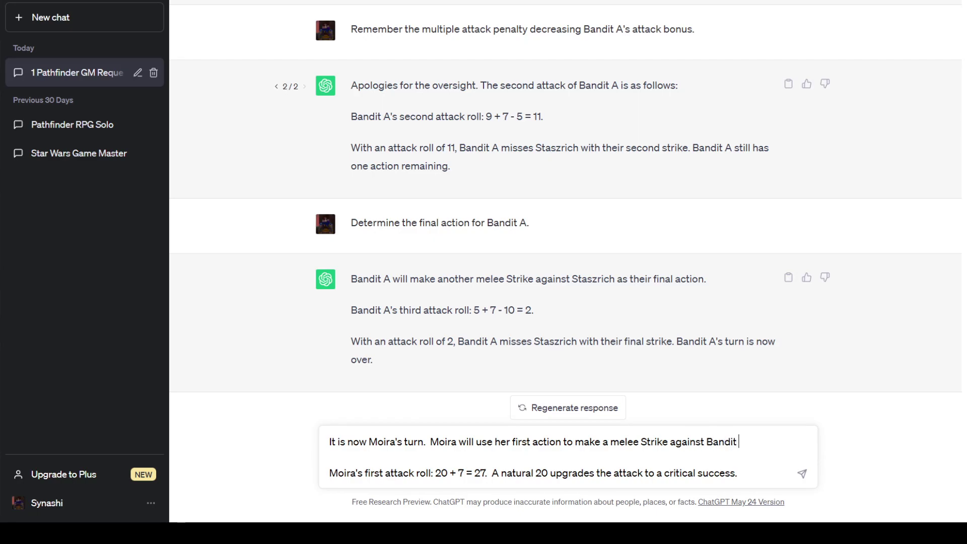
{"action": "type", "text": "B."}
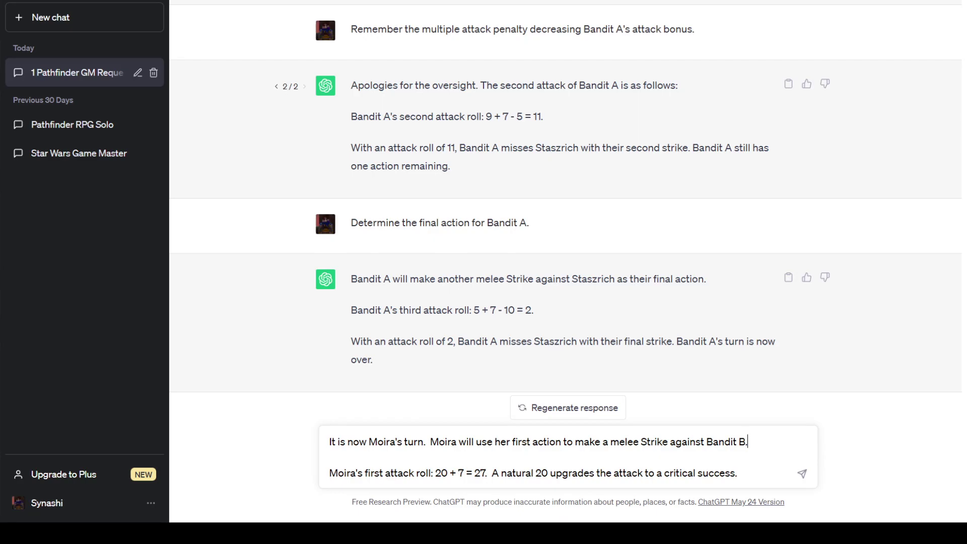
Add the closing line "Bandit B suffers 6 slashing damage. Is Bandit B still standing?" and send the message
{"action": "key", "text": "shift+Return"}
{"action": "key", "text": "shift+Return"}
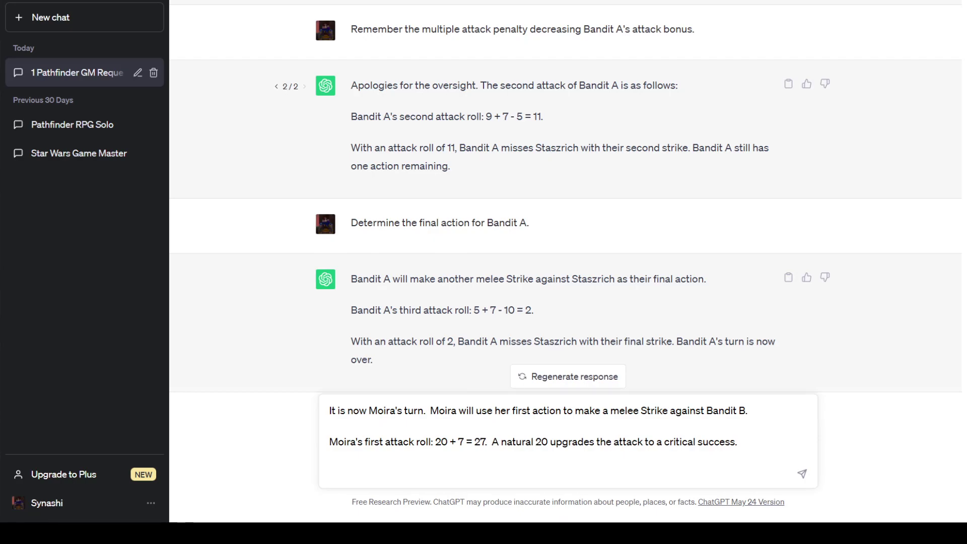
{"action": "type", "text": "Bandit B"}
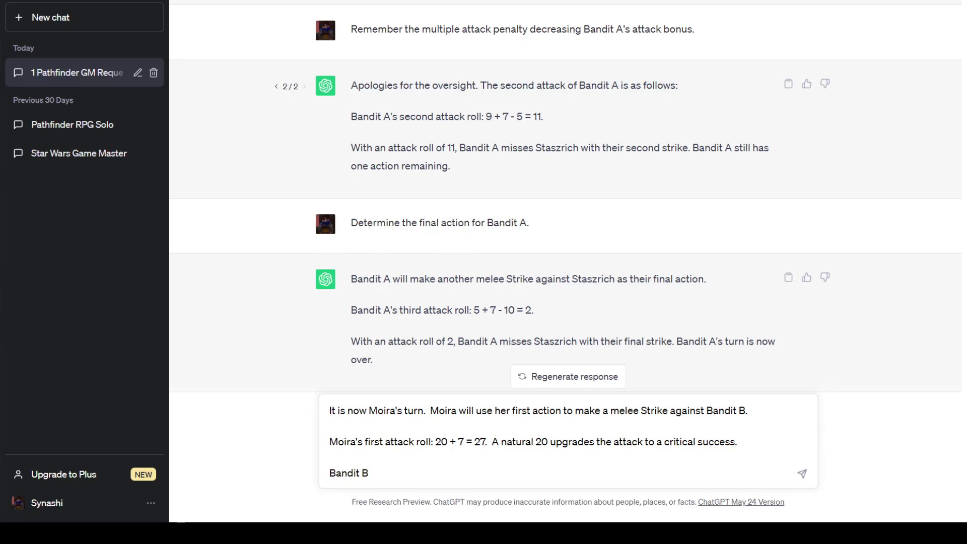
{"action": "type", "text": " s suffers 6 slashing damage. "}
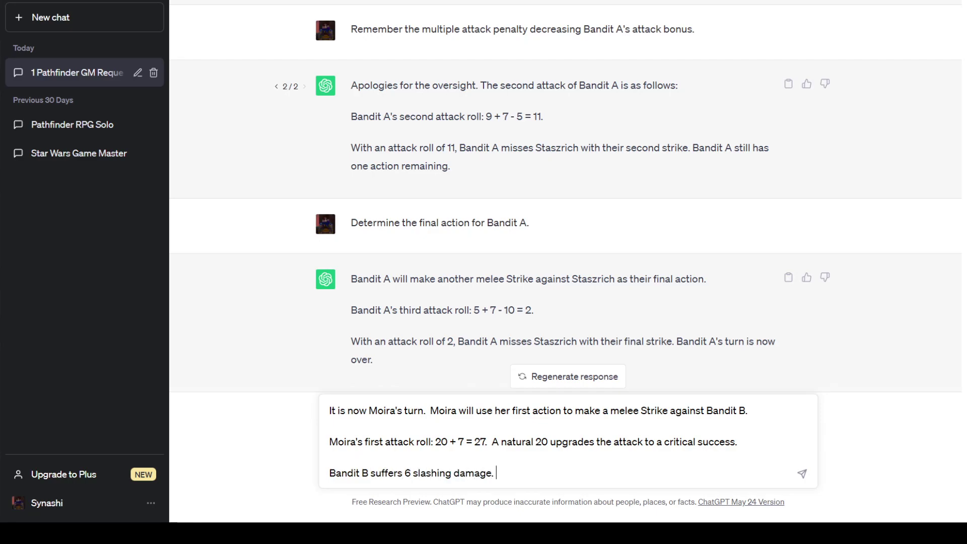
{"action": "type", "text": " Is Bandit B still standing?"}
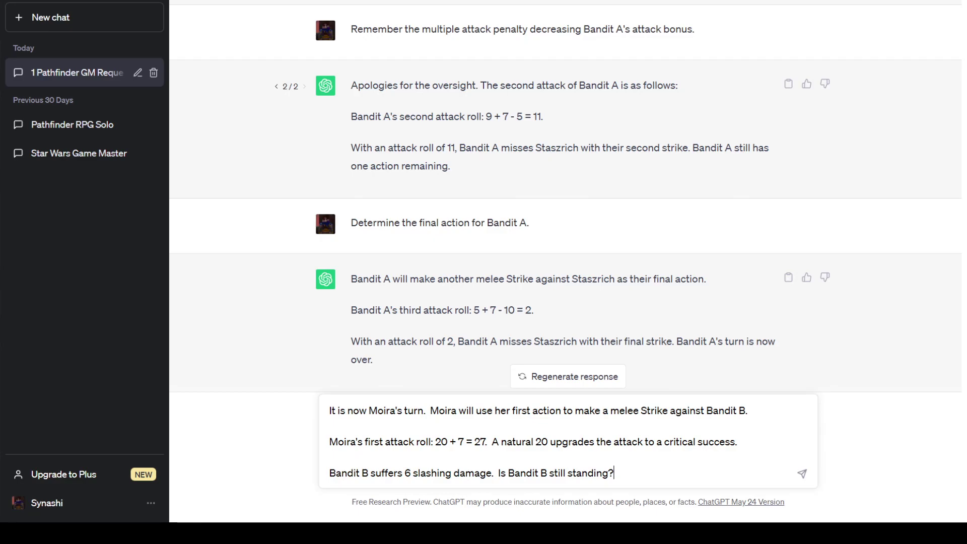
{"action": "key", "text": "Return"}
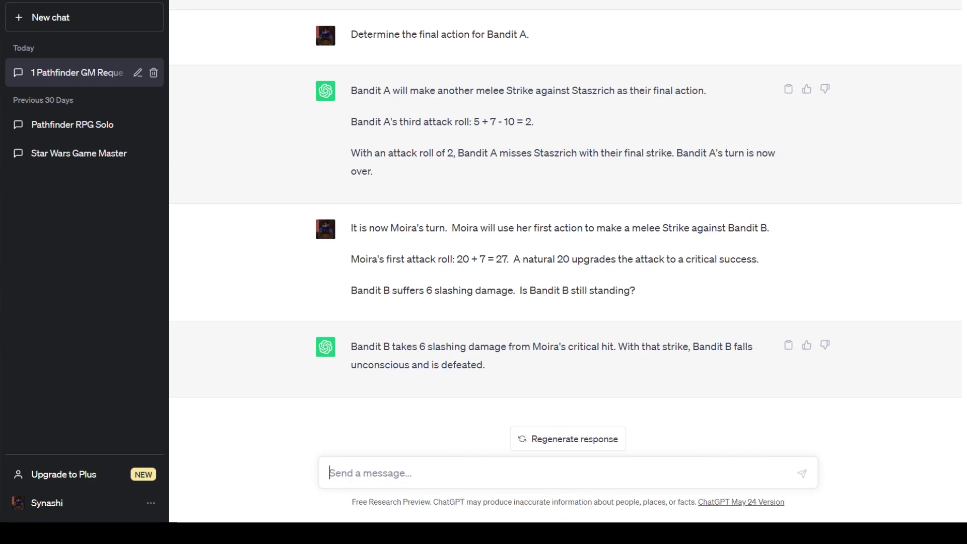
Start a chat message with "Moira will Stride to" and remove Bandit B from the Notepad initiative list
{"action": "type", "text": "Moira"}
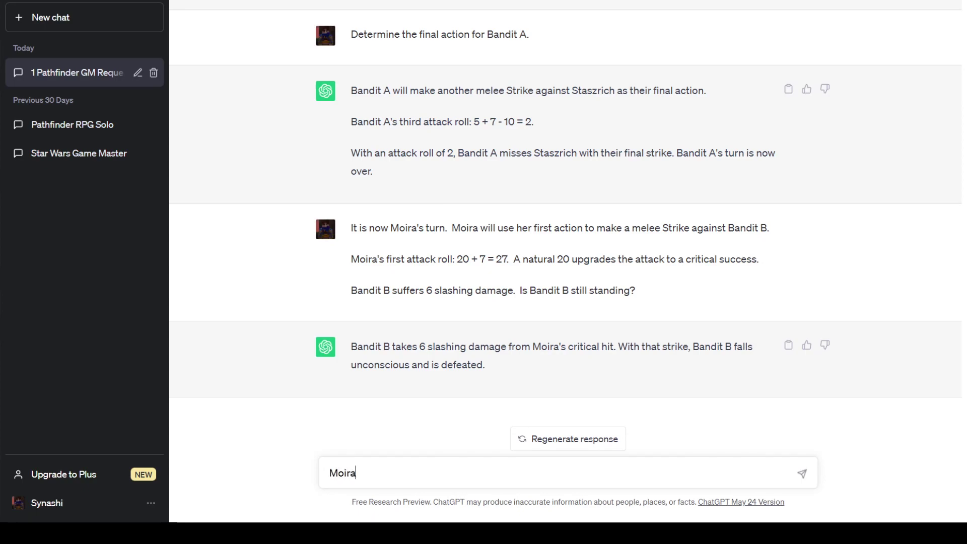
{"action": "type", "text": " will Stride to"}
{"action": "key", "text": "alt+Tab"}
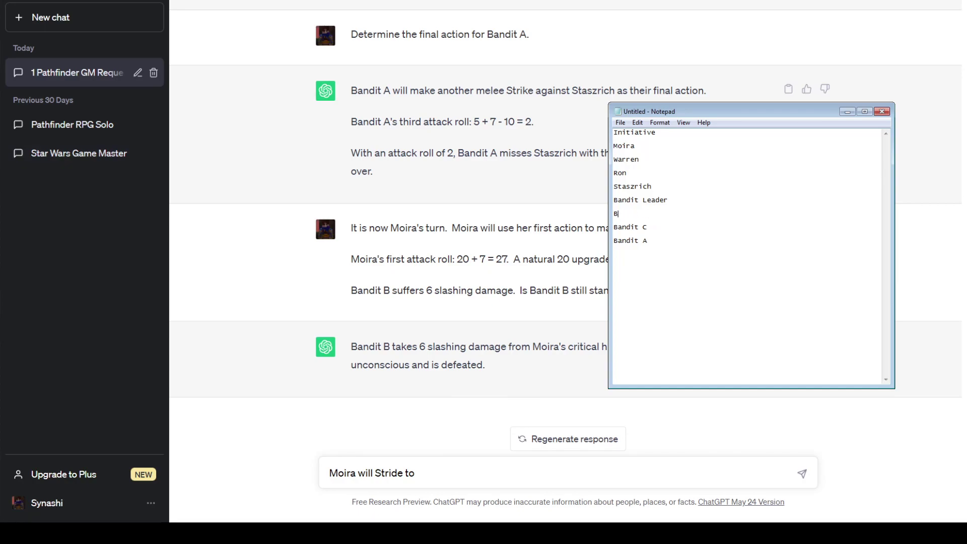
{"action": "key", "text": "BackSpace"}
{"action": "key", "text": "BackSpace"}
{"action": "key", "text": "alt+Tab"}
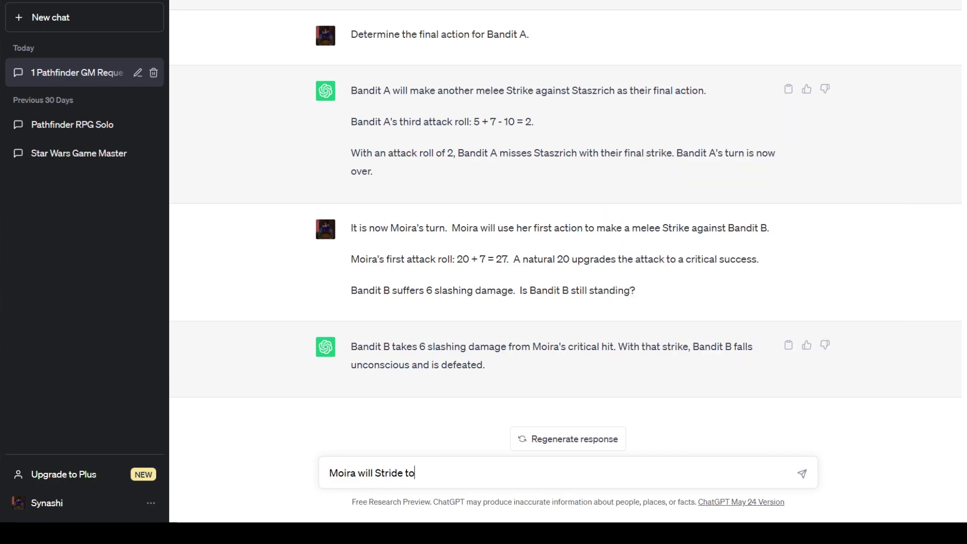
Reword the unsent chat message to "Moira will use her second action to Stride to Bandit C."
{"action": "key", "text": "BackSpace"}
{"action": "key", "text": "BackSpace"}
{"action": "key", "text": "BackSpace"}
{"action": "key", "text": "BackSpace"}
{"action": "key", "text": "BackSpace"}
{"action": "key", "text": "BackSpace"}
{"action": "key", "text": "BackSpace"}
{"action": "key", "text": "BackSpace"}
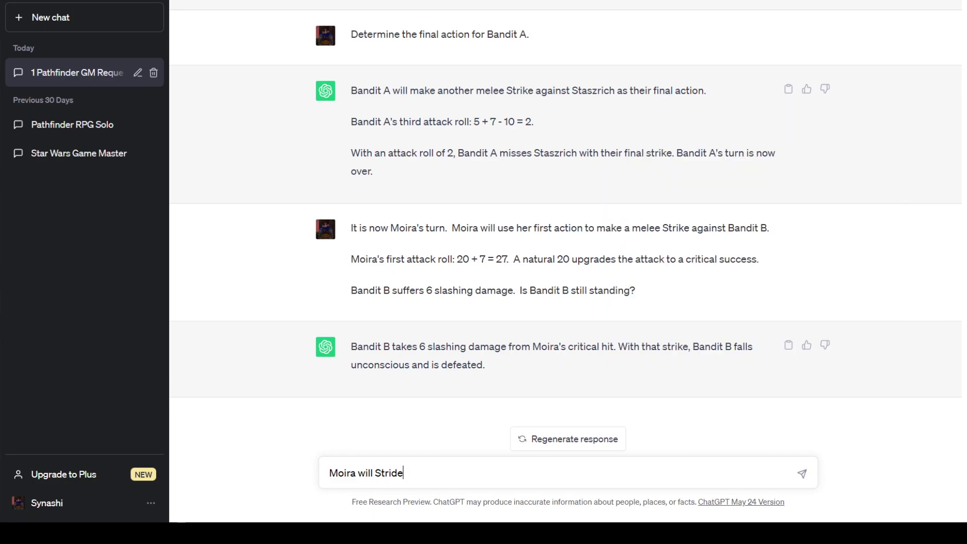
{"action": "type", "text": "use her sec"}
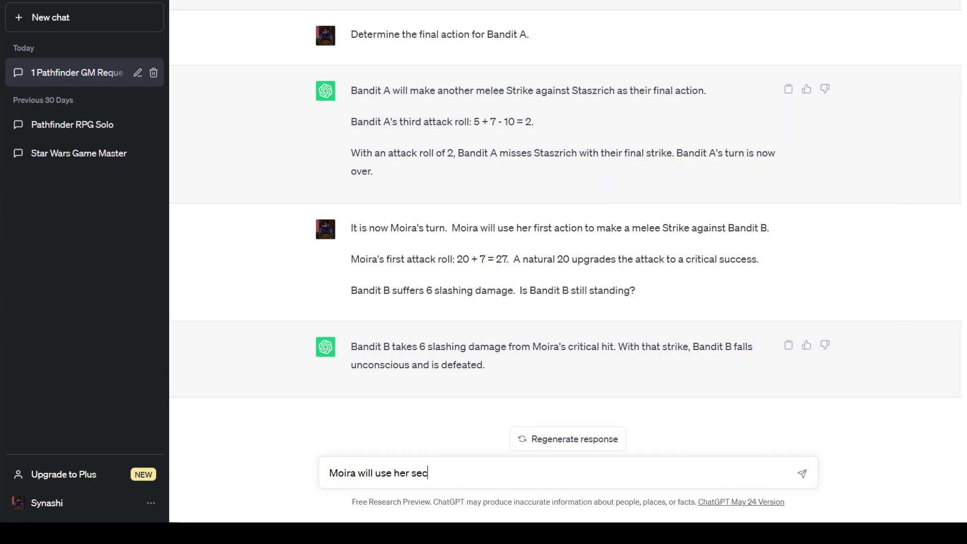
{"action": "type", "text": "ond action to Strid"}
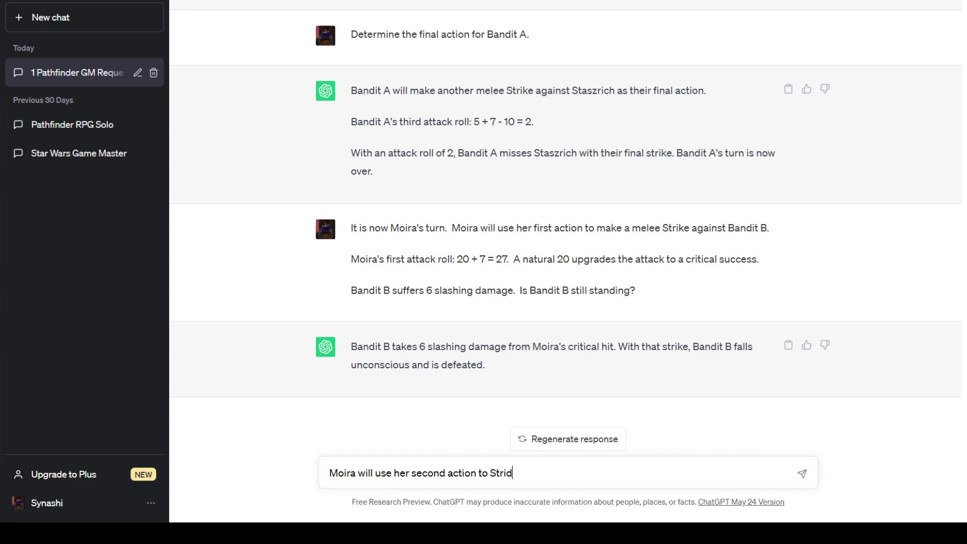
{"action": "type", "text": "e to Bandit C.  Moira wi"}
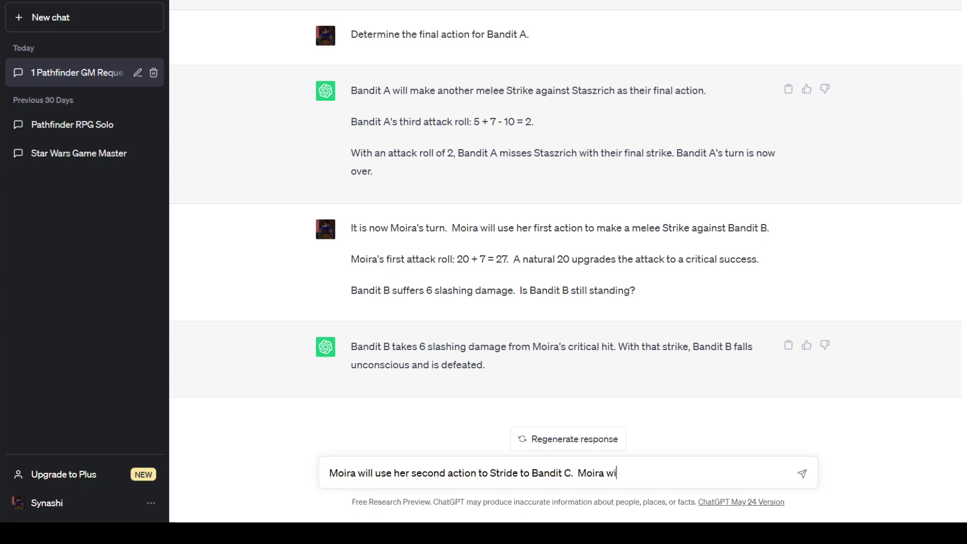
Continue the message with "Moira will use her final action to make a melee Strike against Bandit C."
{"action": "type", "text": "ll use her final action to make a "}
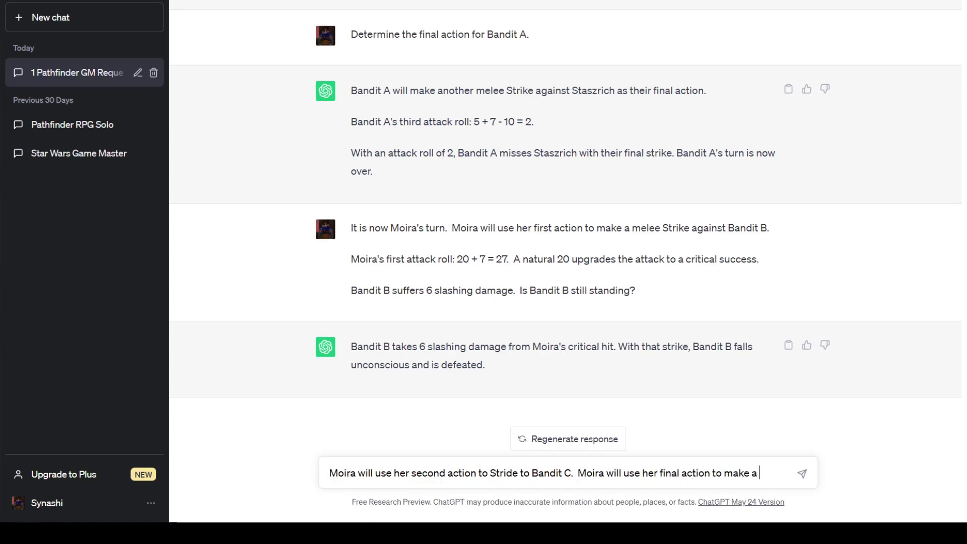
{"action": "type", "text": "melee Strike ag"}
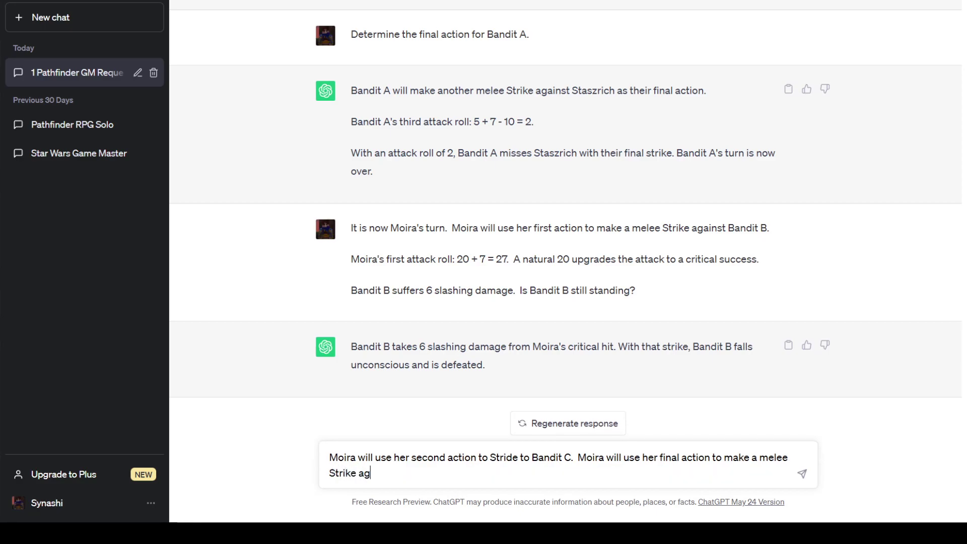
{"action": "type", "text": "ainst Bandit C."}
Add a separate line: "Moira's attack roll: 20 + 3 = 23. A natural 20 upgrades the attack to a critical success."
{"action": "key", "text": "shift+Return"}
{"action": "key", "text": "shift+Return"}
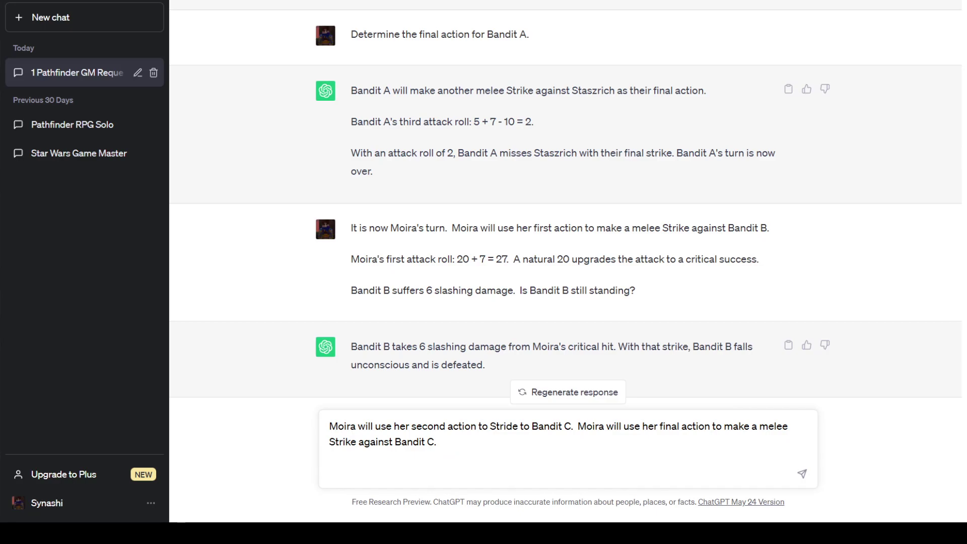
{"action": "type", "text": "Moira's"}
{"action": "type", "text": "attack roll: 20"}
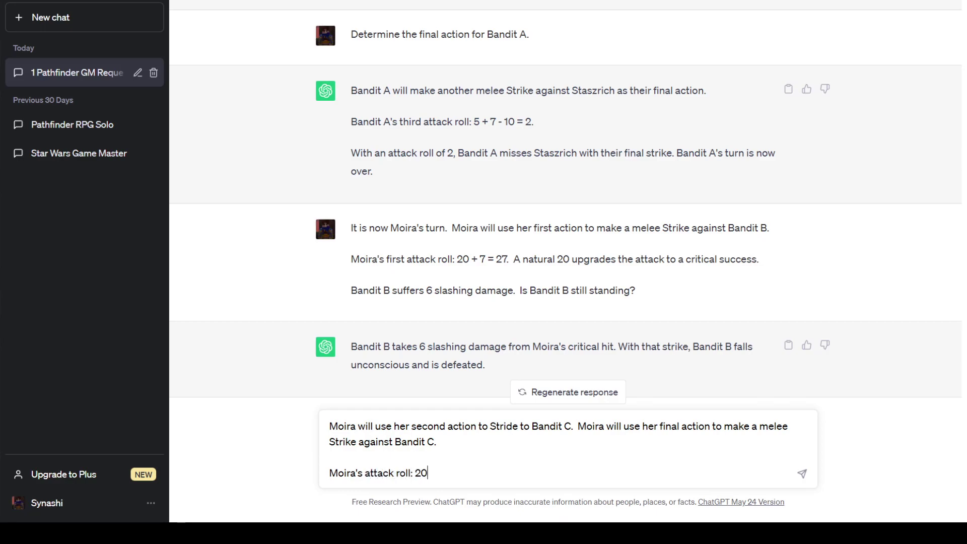
{"action": "type", "text": " + 3 = 23.  A natural 20"}
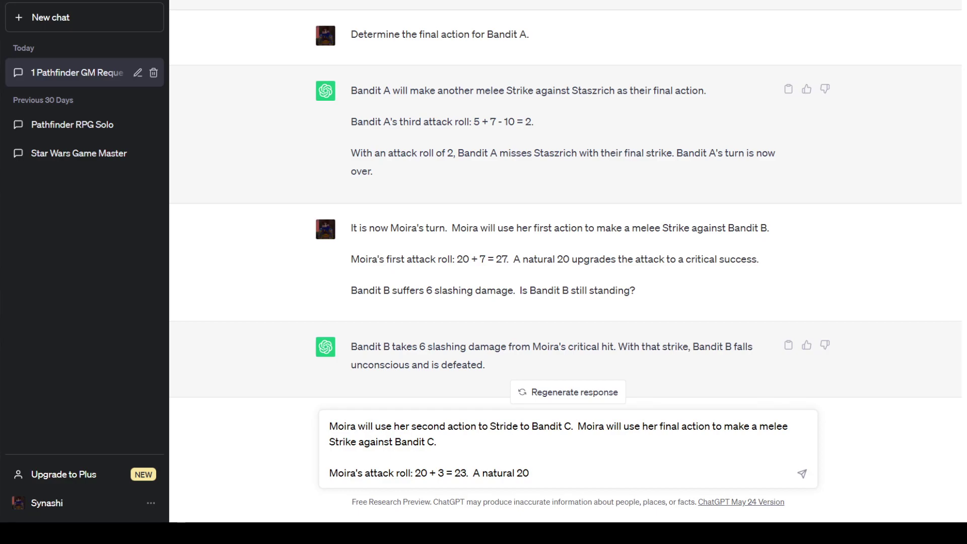
{"action": "type", "text": "upgrades tha"}
{"action": "key", "text": "BackSpace"}
{"action": "type", "text": "e"}
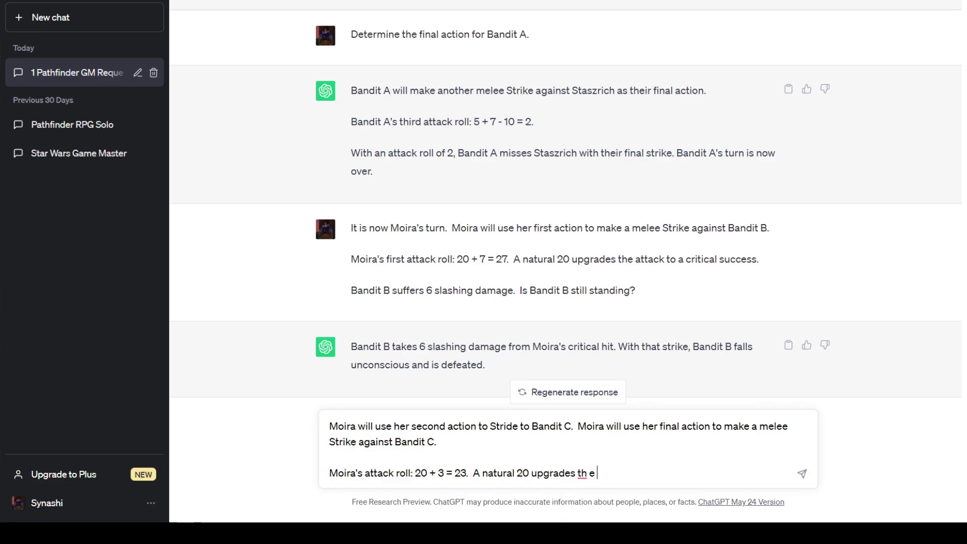
{"action": "key", "text": "BackSpace"}
{"action": "type", "text": "e attack to a critical success."}
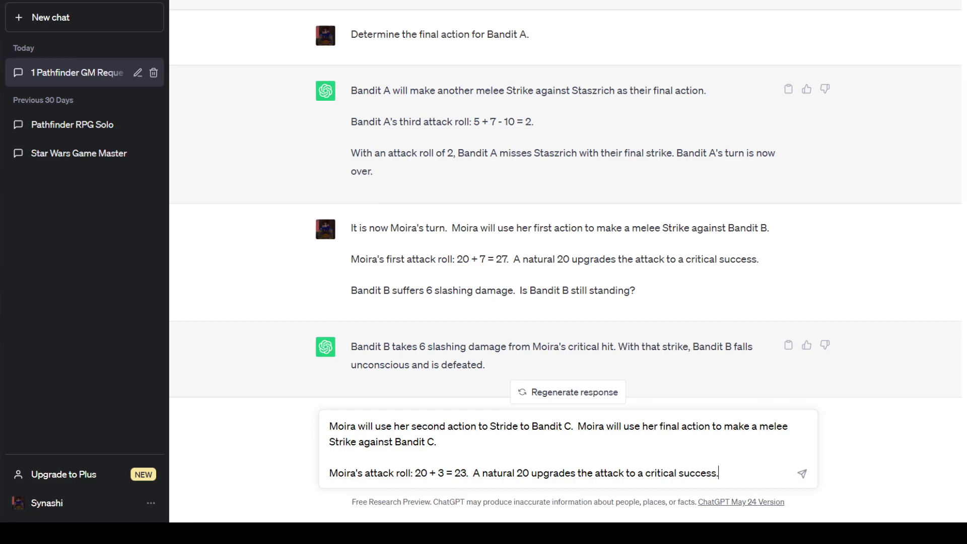
Add a separate line "Bandit C suffers 12 slashing damage. Is Bandit C still standing?" and send the message
{"action": "key", "text": "shift+Return"}
{"action": "type", "text": "B"}
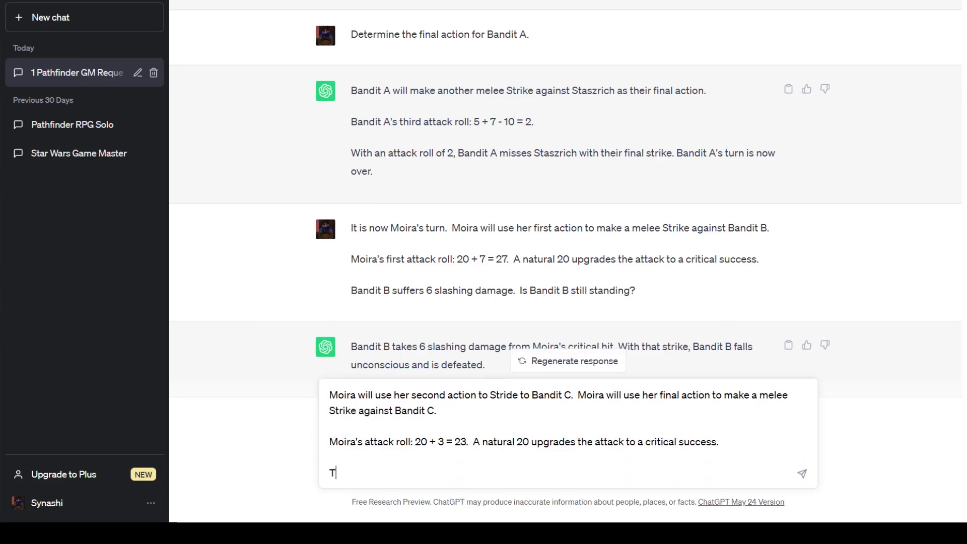
{"action": "key", "text": "BackSpace"}
{"action": "type", "text": "Bandit C suffers 12 dama"}
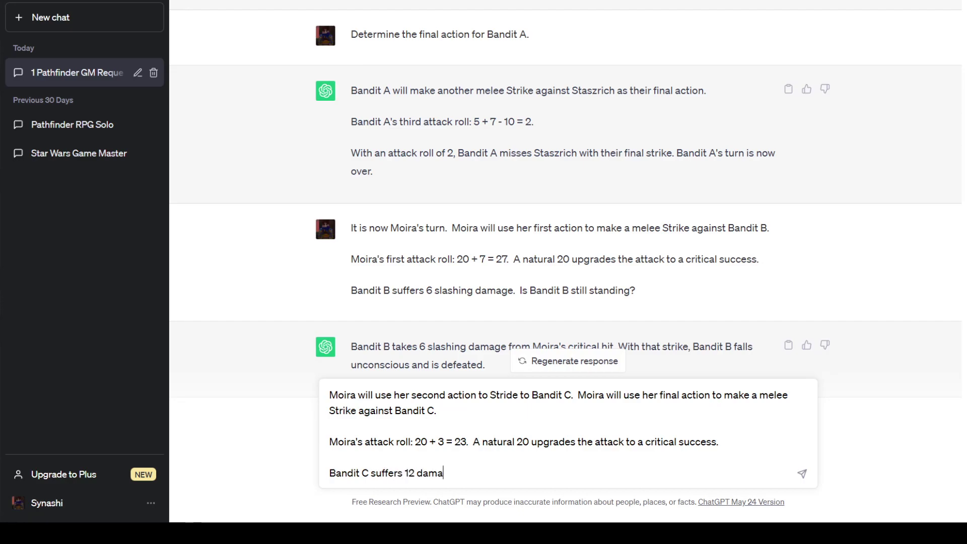
{"action": "key", "text": "BackSpace"}
{"action": "key", "text": "BackSpace"}
{"action": "key", "text": "BackSpace"}
{"action": "key", "text": "BackSpace"}
{"action": "type", "text": "slashing damage.  Is Bandit "}
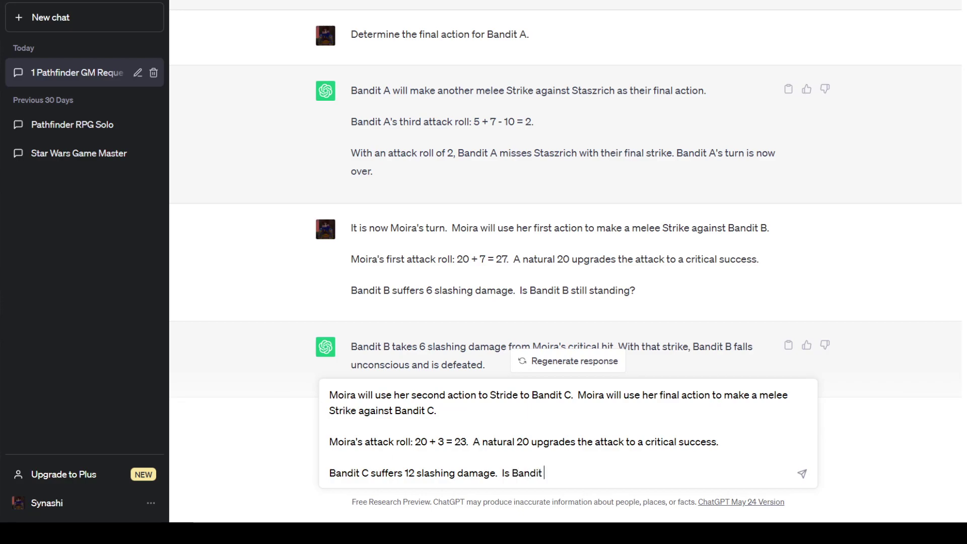
{"action": "type", "text": "C still standing?"}
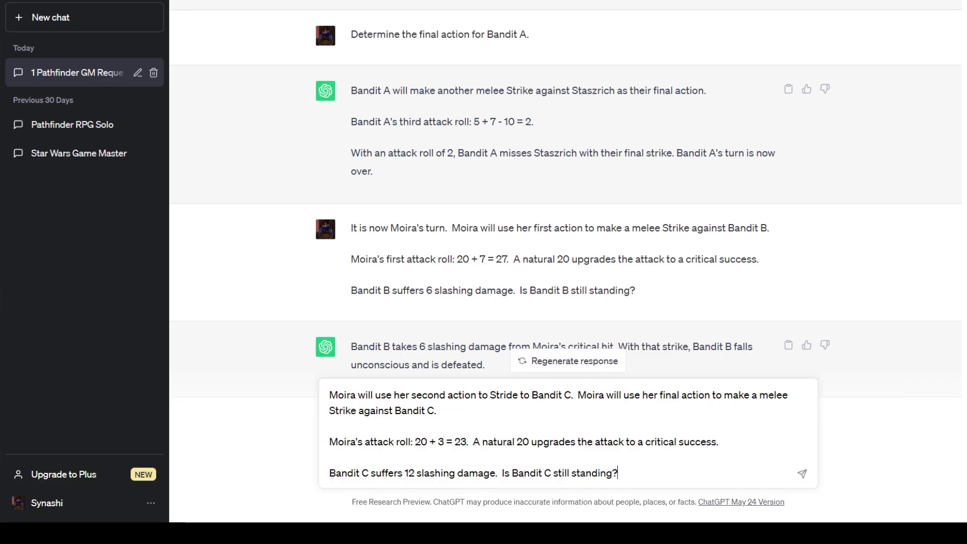
{"action": "key", "text": "Return"}
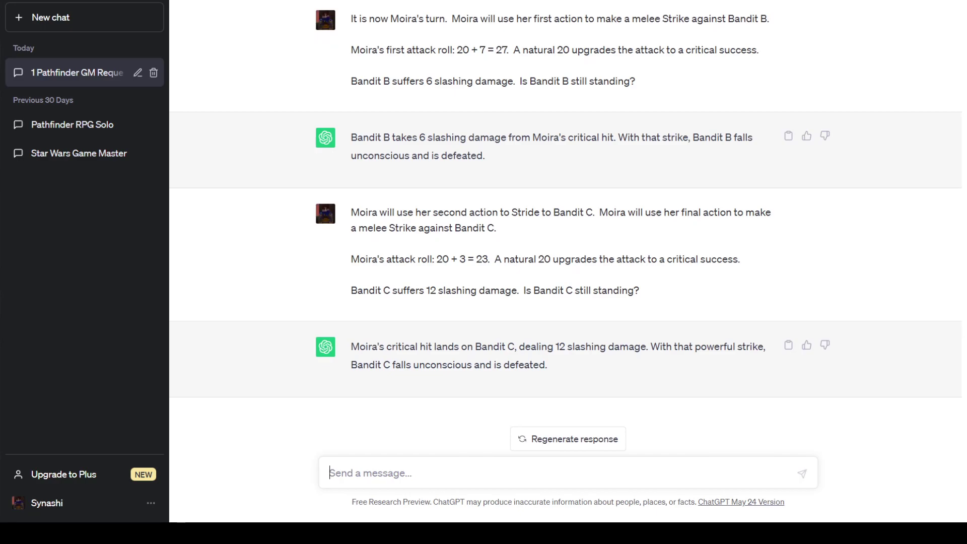
Remove the Bandit C entry from the Notepad initiative list and return to the ChatGPT conversation
{"action": "key", "text": "alt+Tab"}
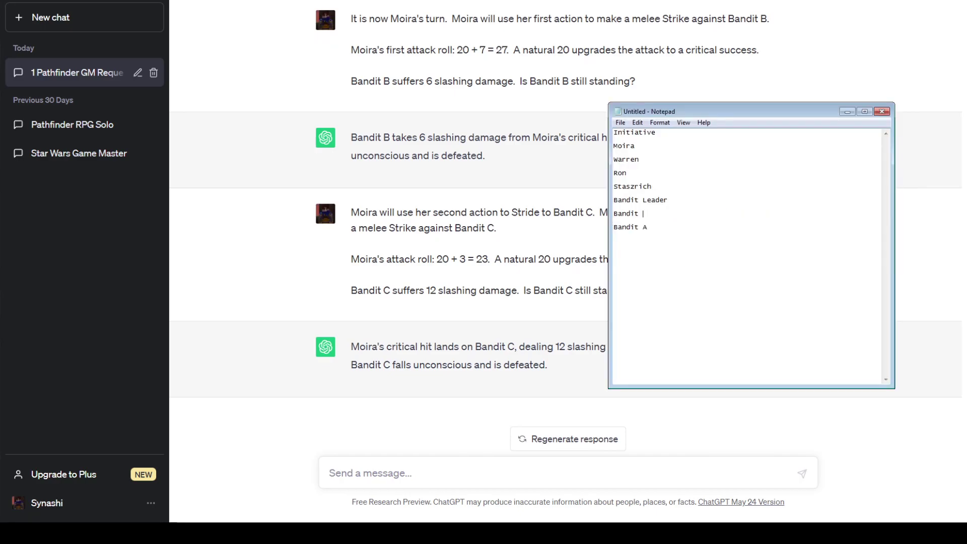
{"action": "key", "text": "BackSpace"}
{"action": "key", "text": "BackSpace"}
{"action": "key", "text": "BackSpace"}
{"action": "key", "text": "BackSpace"}
{"action": "key", "text": "BackSpace"}
{"action": "key", "text": "BackSpace"}
{"action": "key", "text": "BackSpace"}
{"action": "key", "text": "BackSpace"}
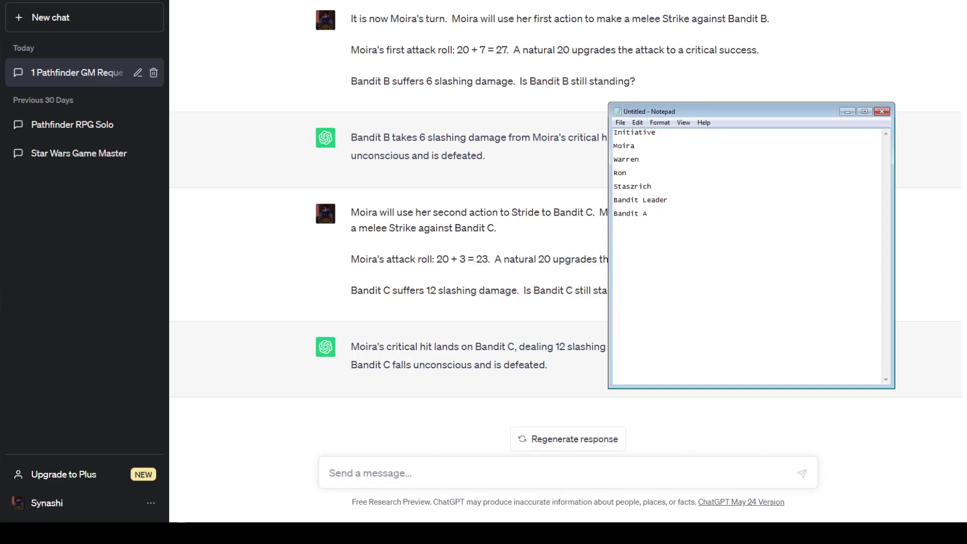
{"action": "key", "text": "alt+Tab"}
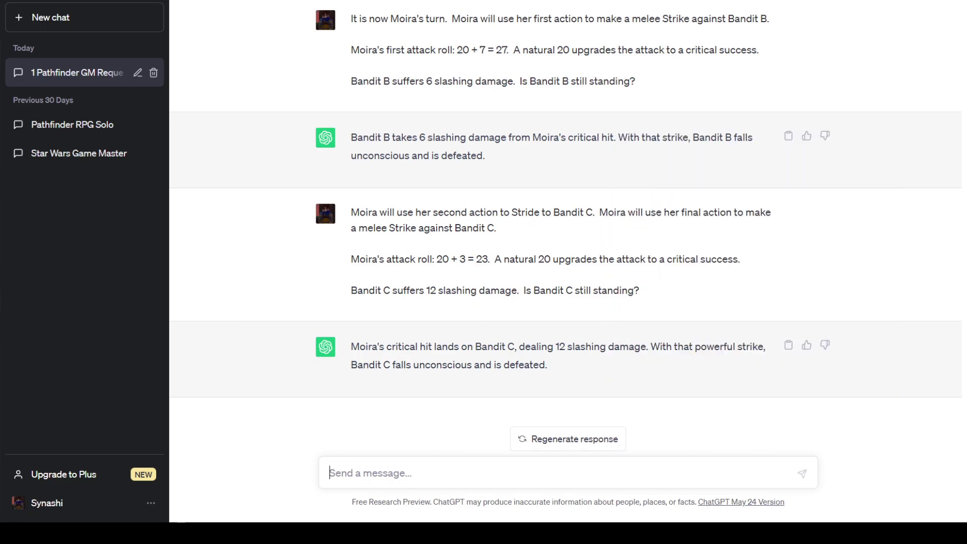
Start a chat message with "It is now Warren's turn. Warren will use his first action to reload his gun."
{"action": "type", "text": "Wa"}
{"action": "key", "text": "BackSpace"}
{"action": "key", "text": "BackSpace"}
{"action": "type", "text": "It is "}
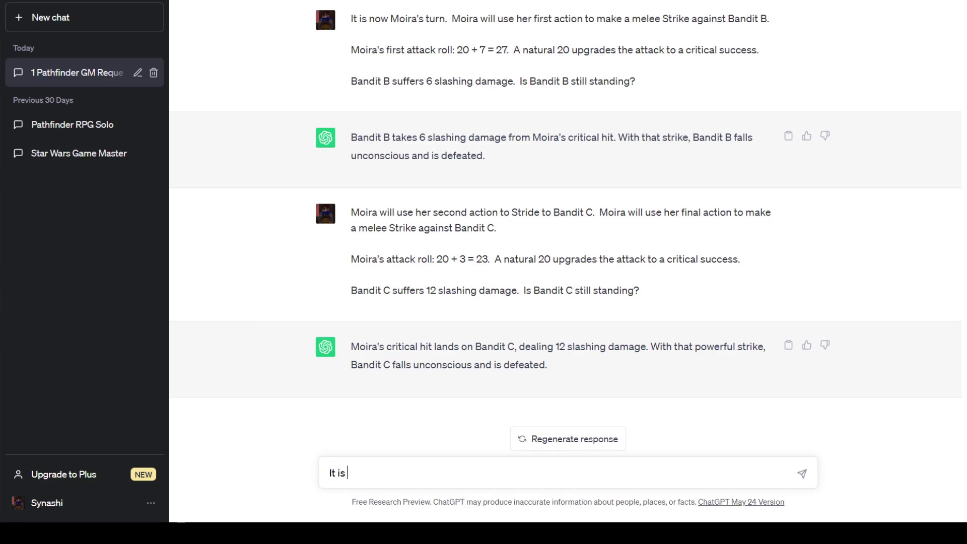
{"action": "type", "text": "now Warren's turn.  Warren wil us"}
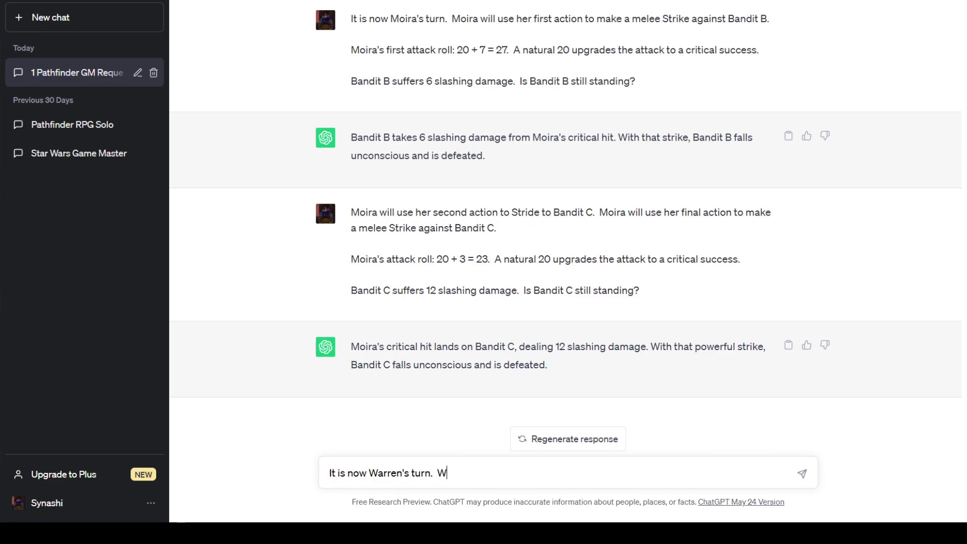
{"action": "key", "text": "BackSpace"}
{"action": "key", "text": "BackSpace"}
{"action": "key", "text": "BackSpace"}
{"action": "type", "text": "l use his first ac"}
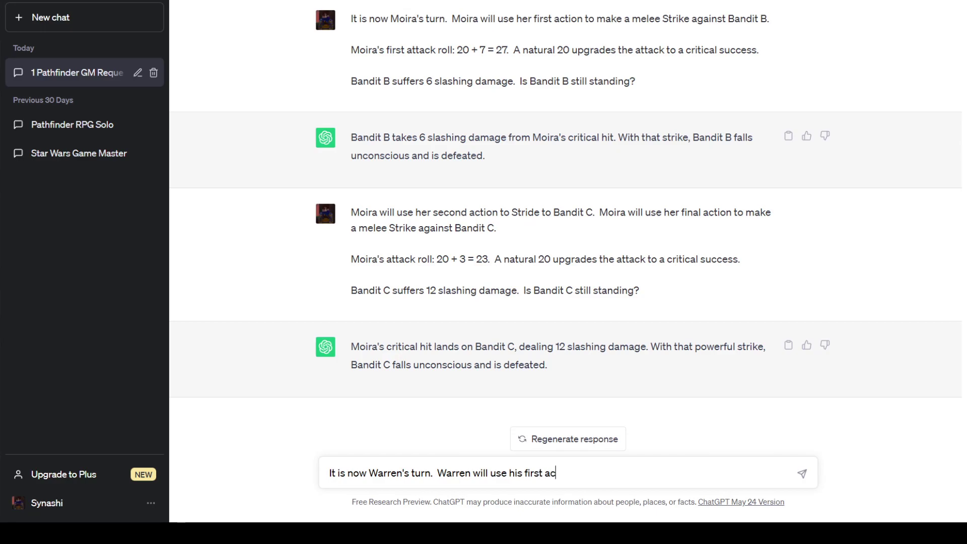
{"action": "type", "text": "tion to rel"}
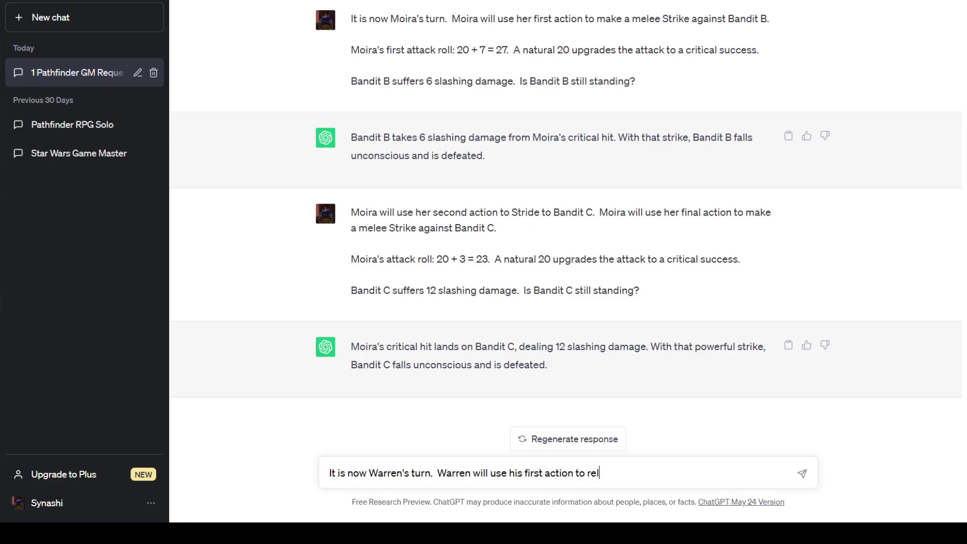
{"action": "type", "text": "oad his gun.  Ware"}
Continue the message with "Warren will use his second action to make a ranged Strike against the Bandit Leader."
{"action": "key", "text": "BackSpace"}
{"action": "type", "text": "ren will use his "}
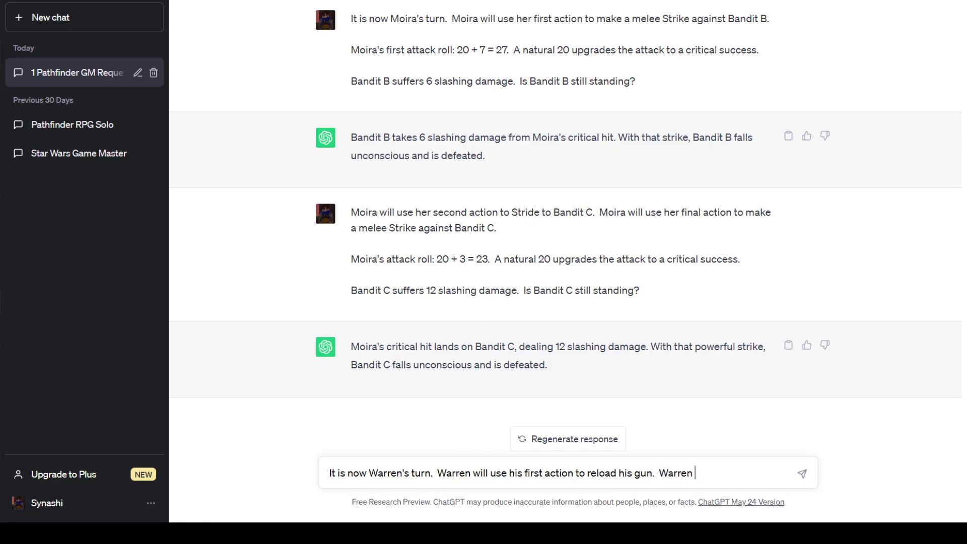
{"action": "type", "text": "second action to make a"}
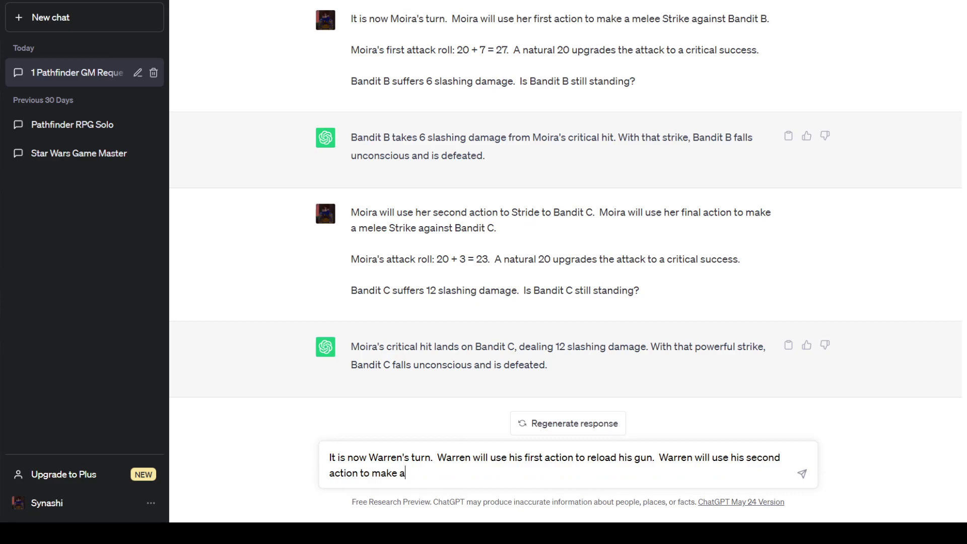
{"action": "type", "text": " ranged Strike against the Bandit Lea"}
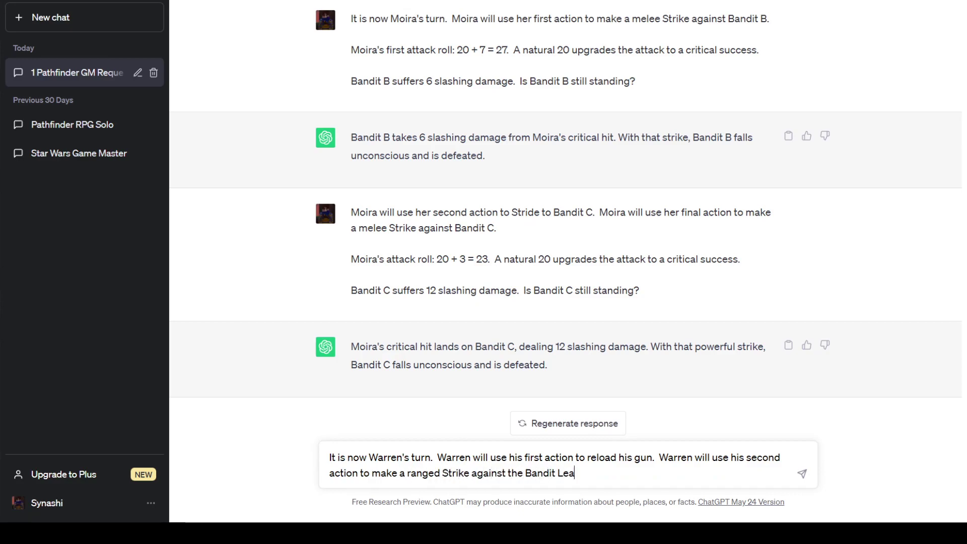
{"action": "type", "text": "der."}
Add a separate line "Warren's attack roll: 8 + 9 = 17. Does a 17 hit the Bandit Leader?" and send the message
{"action": "key", "text": "shift+Return"}
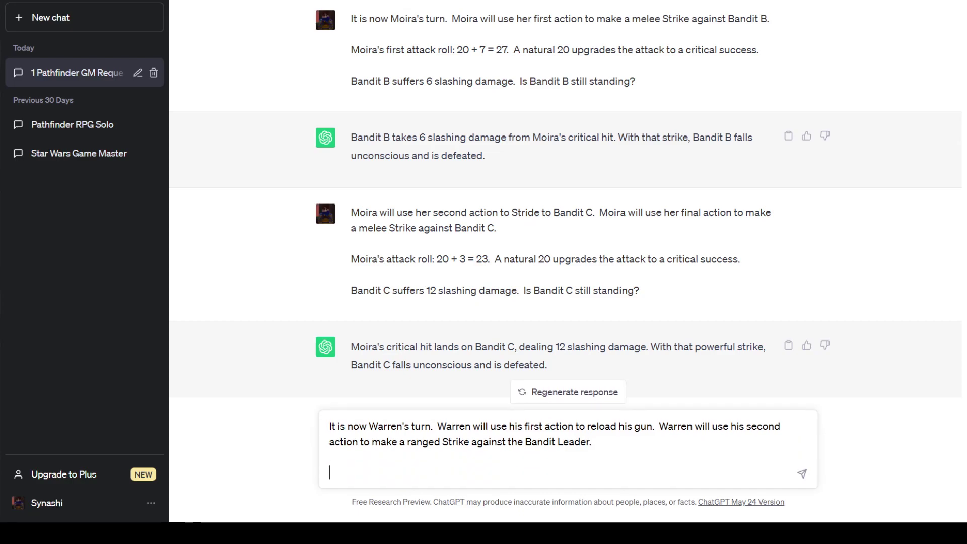
{"action": "type", "text": "Warren's attack roll: 1"}
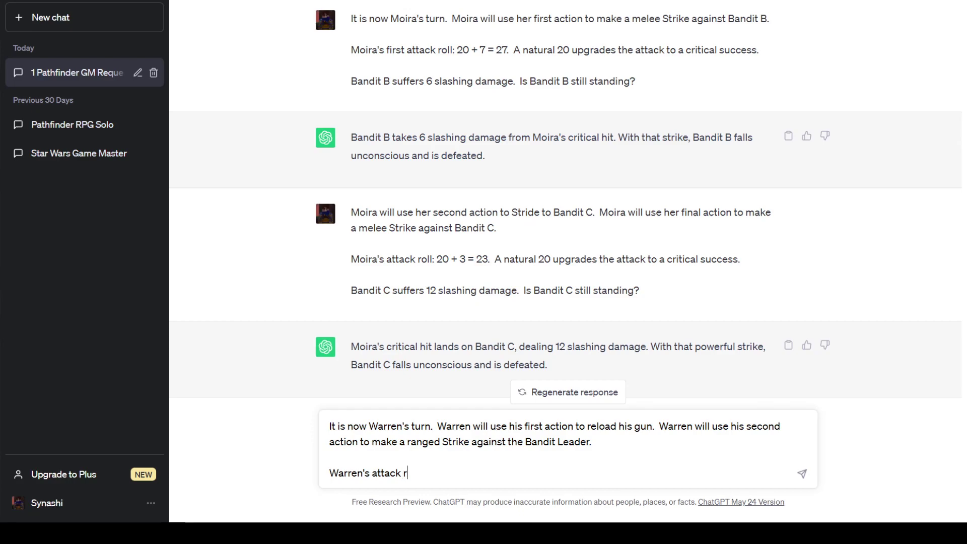
{"action": "type", "text": "+ 9 = 1"}
{"action": "type", "text": "7.  D"}
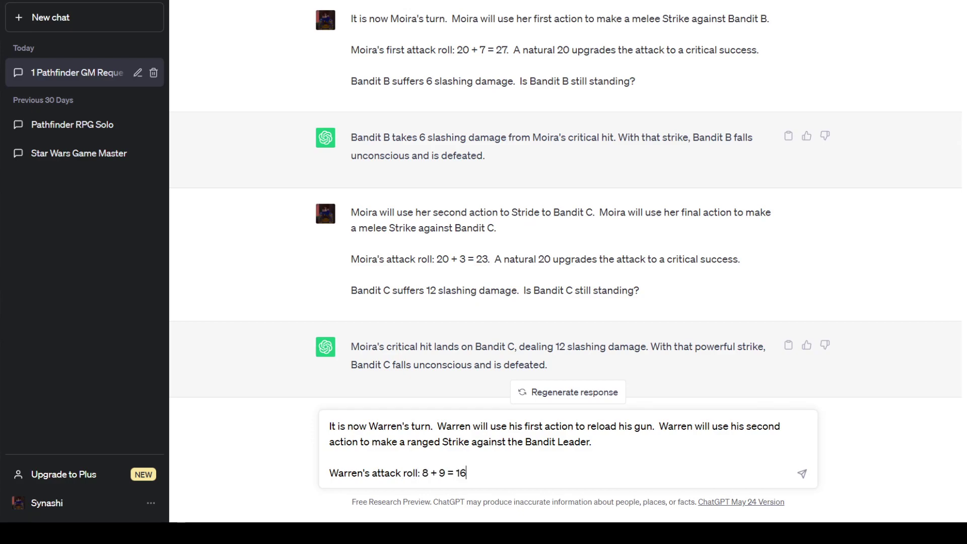
{"action": "type", "text": "oes a 17 hit th"}
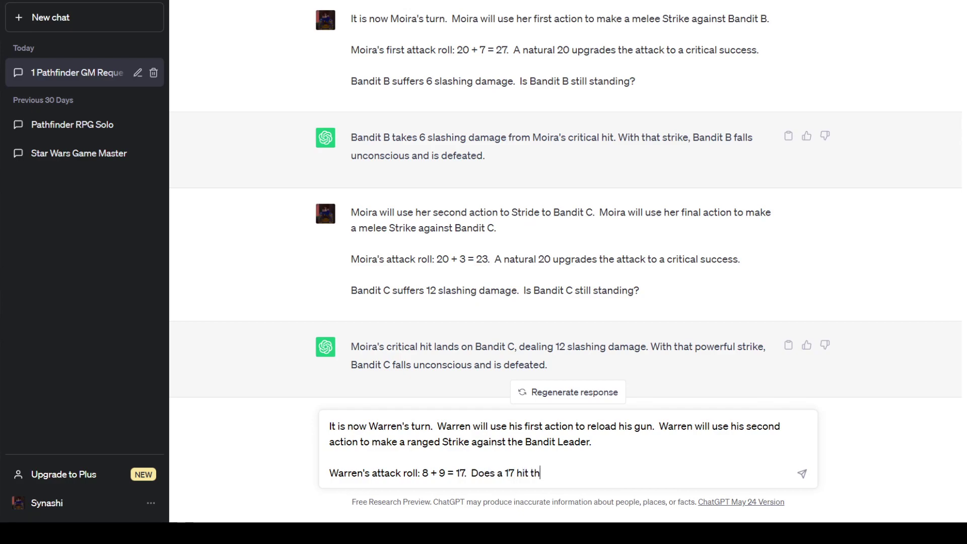
{"action": "type", "text": "e Bandit Leader?"}
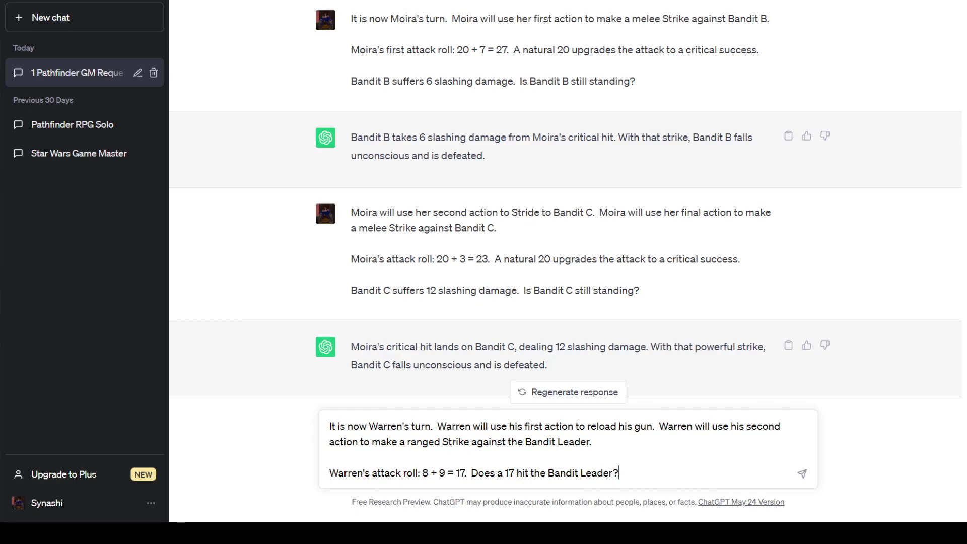
{"action": "key", "text": "Return"}
Review the earlier combat messages back to the Bandit Leader's last turn, checking their attack rolls and the damage dealt to Ron
{"action": "type", "text": "\\"}
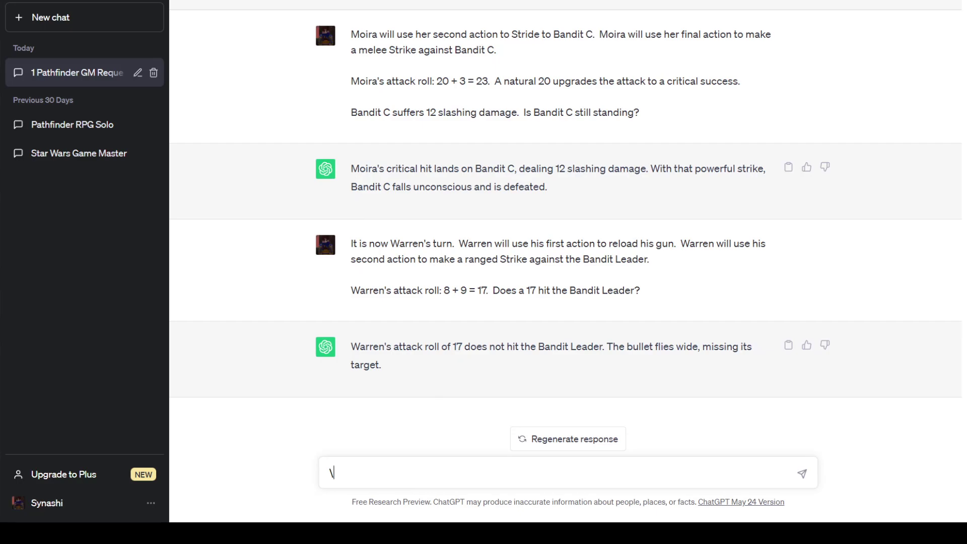
{"action": "scroll", "coordinate": [566, 239], "scroll_direction": "up", "scroll_amount": 15}
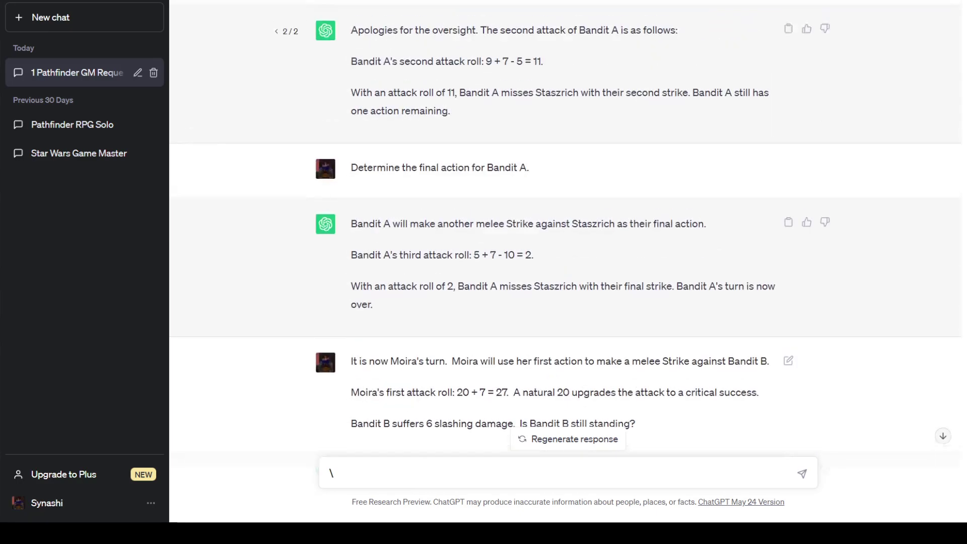
{"action": "scroll", "coordinate": [566, 240], "scroll_direction": "up", "scroll_amount": 15}
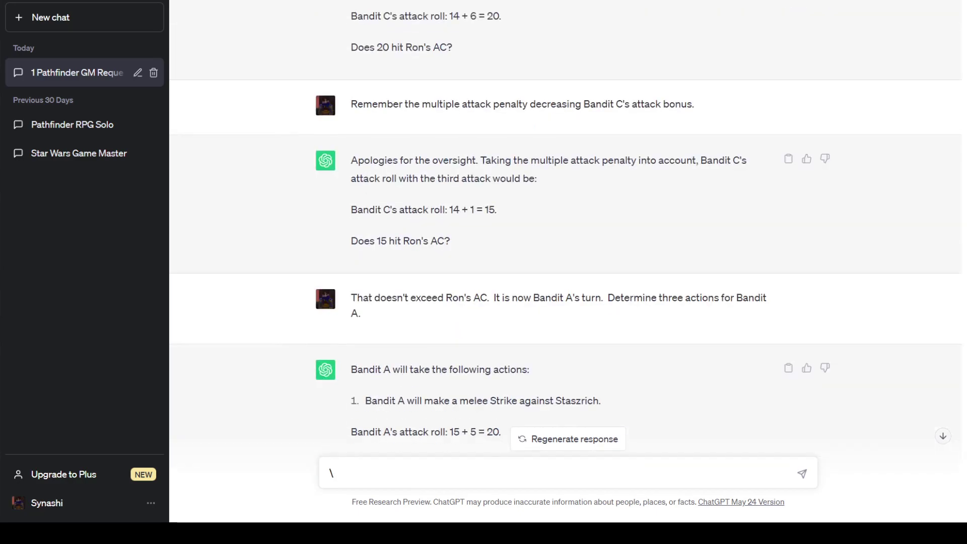
{"action": "scroll", "coordinate": [565, 240], "scroll_direction": "up", "scroll_amount": 10}
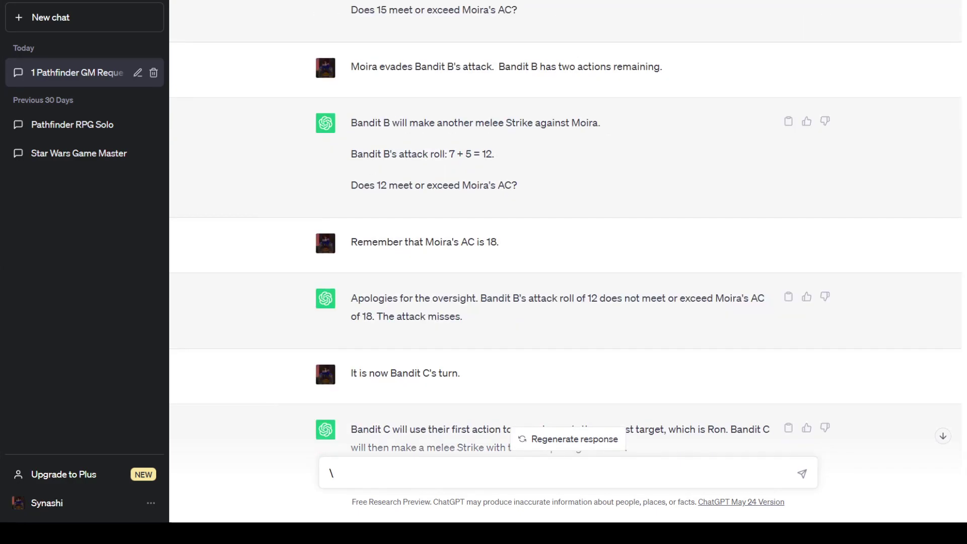
{"action": "scroll", "coordinate": [565, 239], "scroll_direction": "up", "scroll_amount": 10}
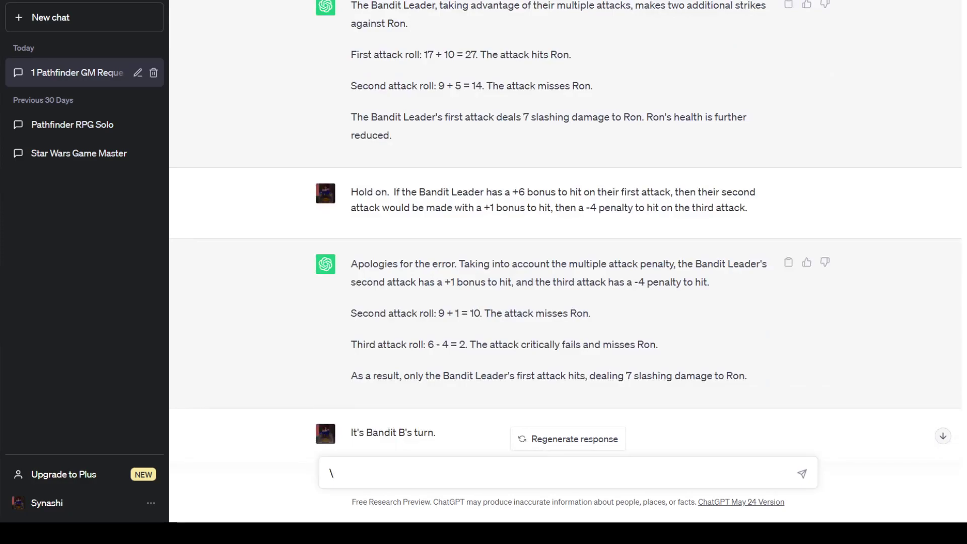
{"action": "scroll", "coordinate": [566, 239], "scroll_direction": "up", "scroll_amount": 4}
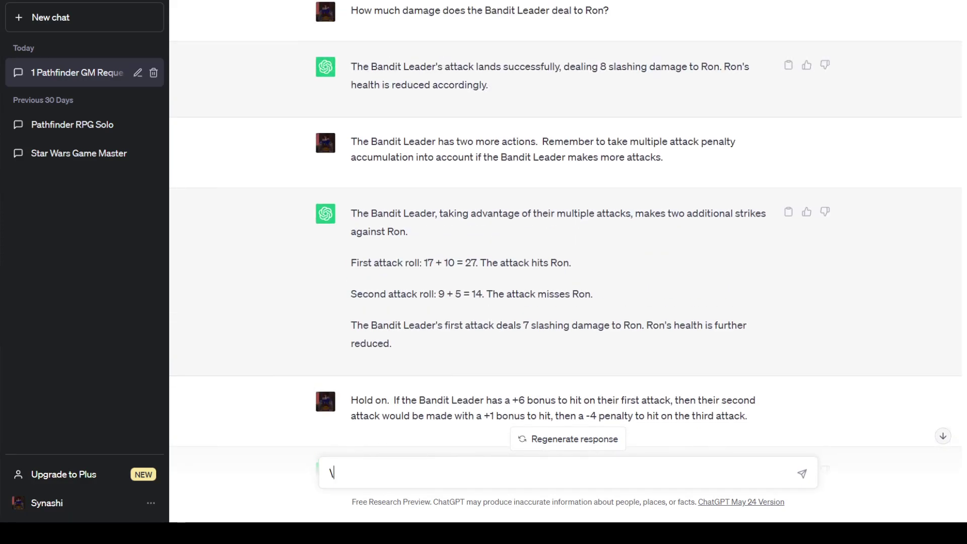
{"action": "scroll", "coordinate": [565, 239], "scroll_direction": "up", "scroll_amount": 5}
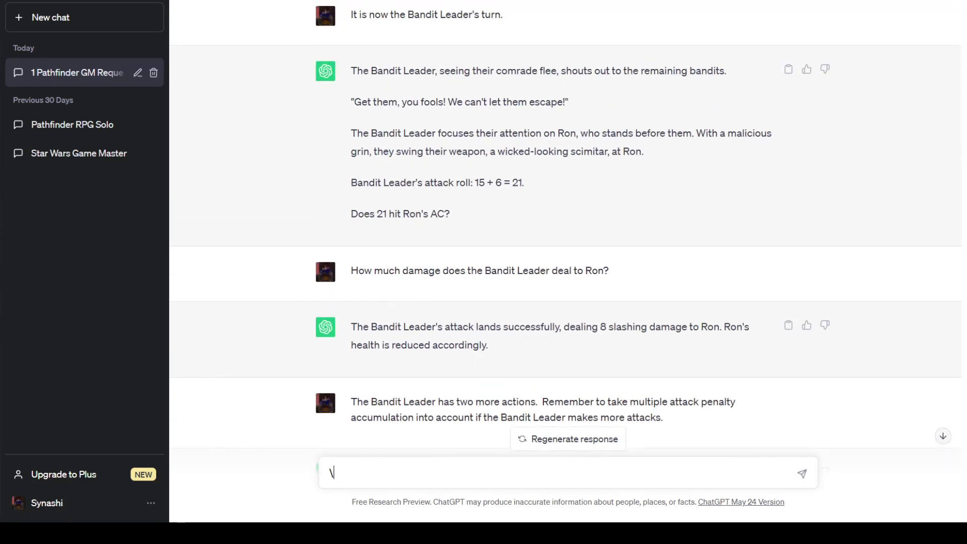
{"action": "scroll", "coordinate": [566, 239], "scroll_direction": "down", "scroll_amount": 20}
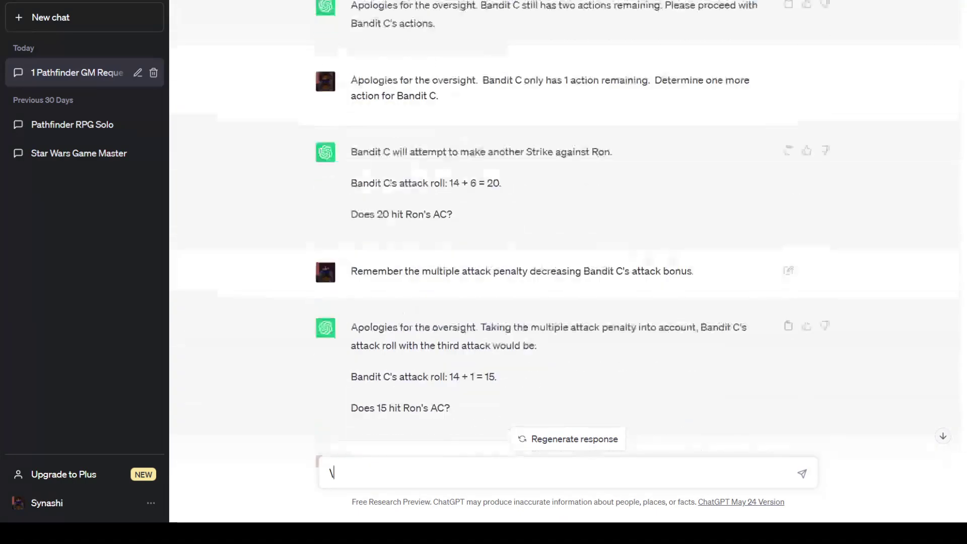
{"action": "scroll", "coordinate": [566, 239], "scroll_direction": "down", "scroll_amount": 20}
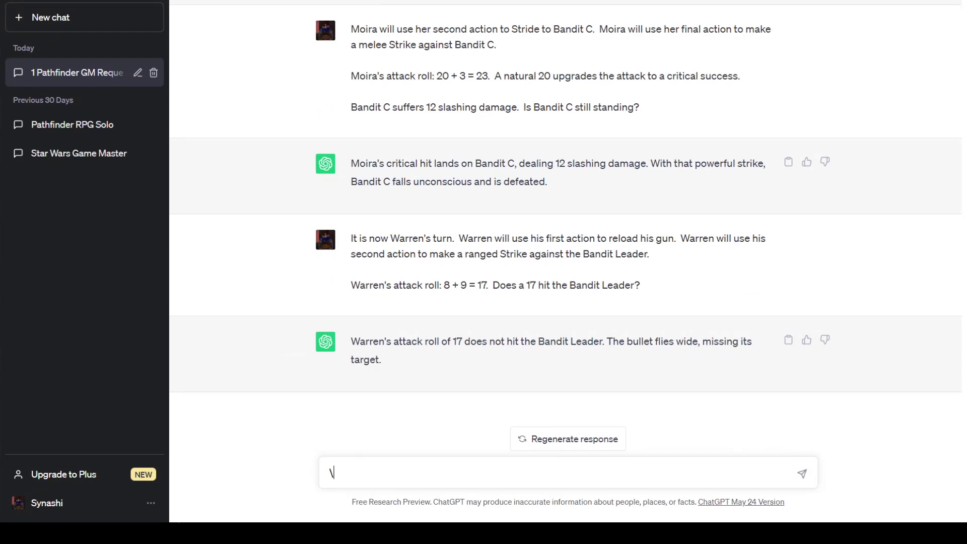
Start a chat message with "It is now Ron's turn. Ron will use his first action to make an Athletics check to trip the"
{"action": "key", "text": "BackSpace"}
{"action": "type", "text": "It is now R"}
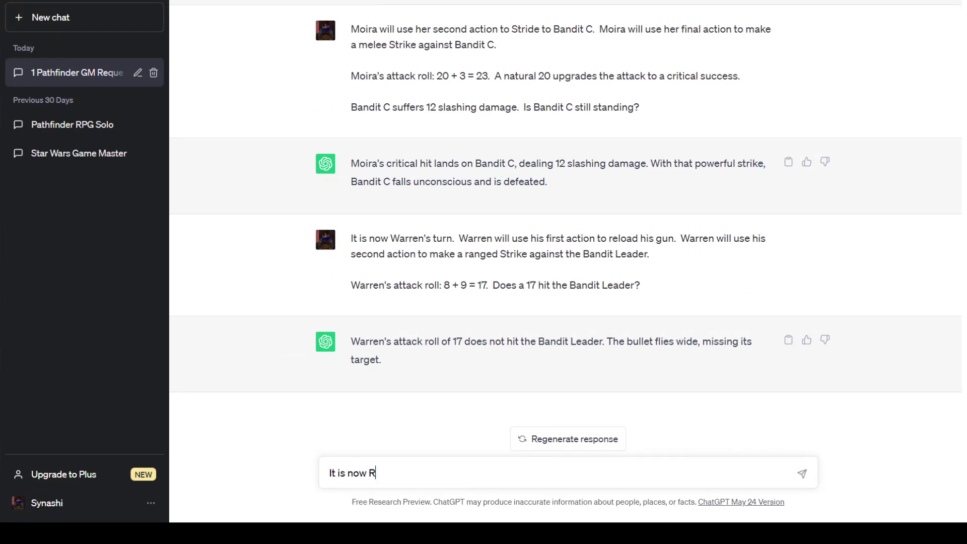
{"action": "type", "text": "on's turn."}
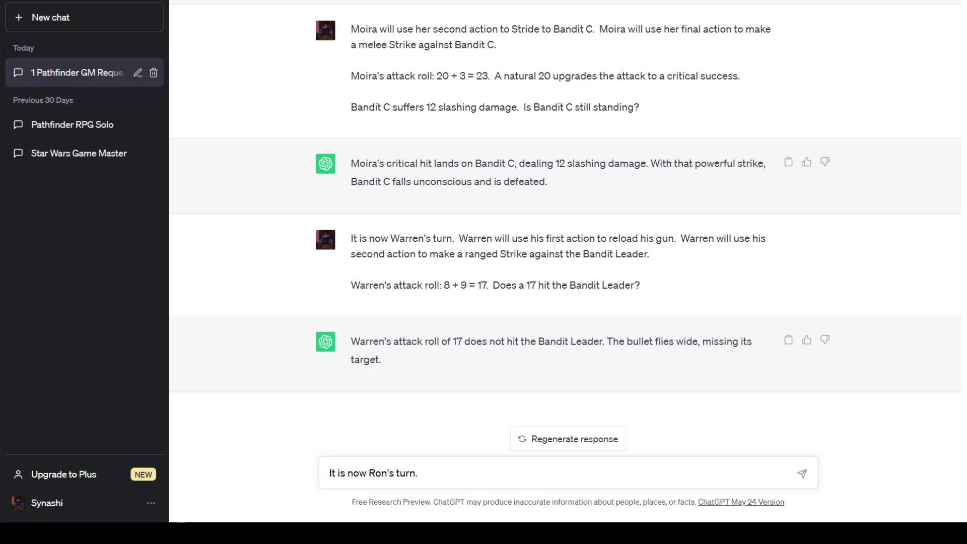
{"action": "type", "text": "Ron will use his first action to "}
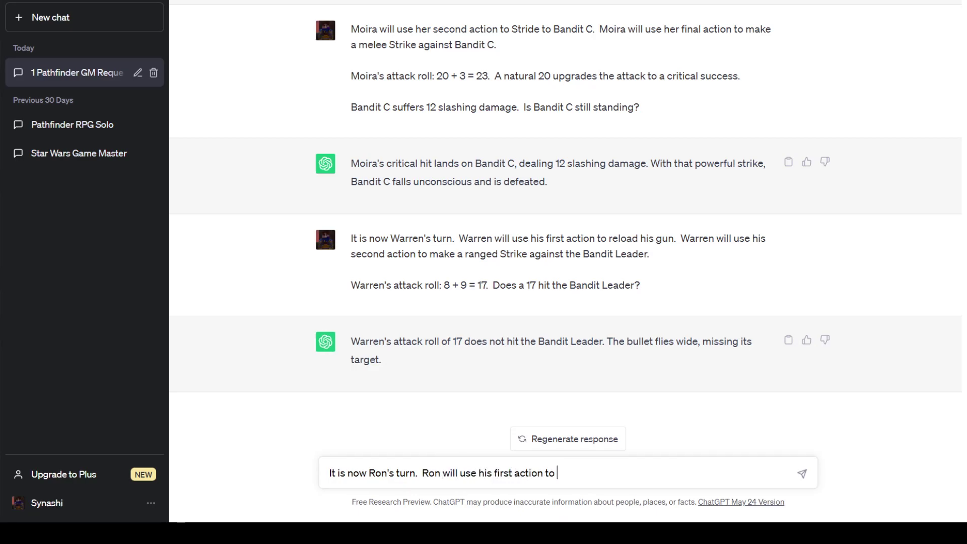
{"action": "type", "text": "make an Athletics"}
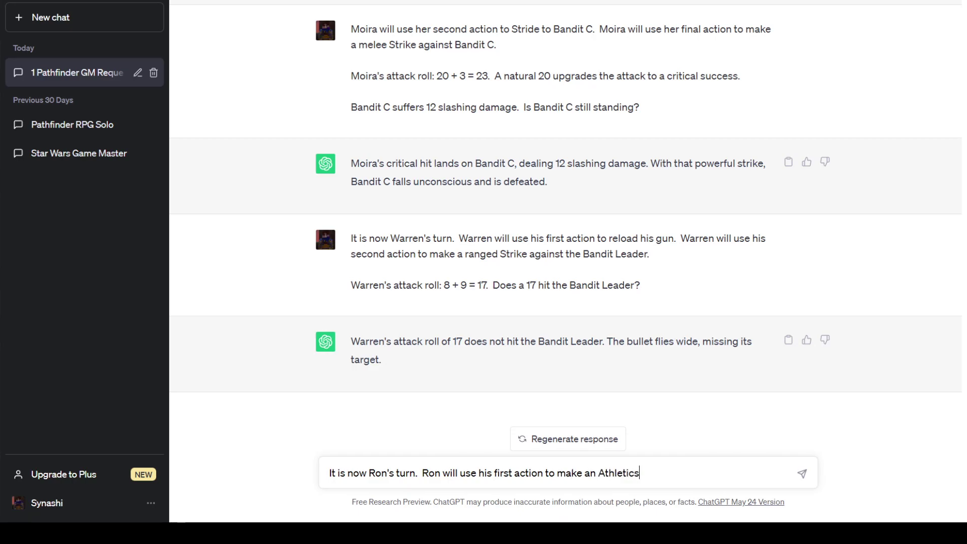
{"action": "type", "text": " check to tr"}
{"action": "key", "text": "BackSpace"}
{"action": "key", "text": "BackSpace"}
{"action": "type", "text": "trip the"}
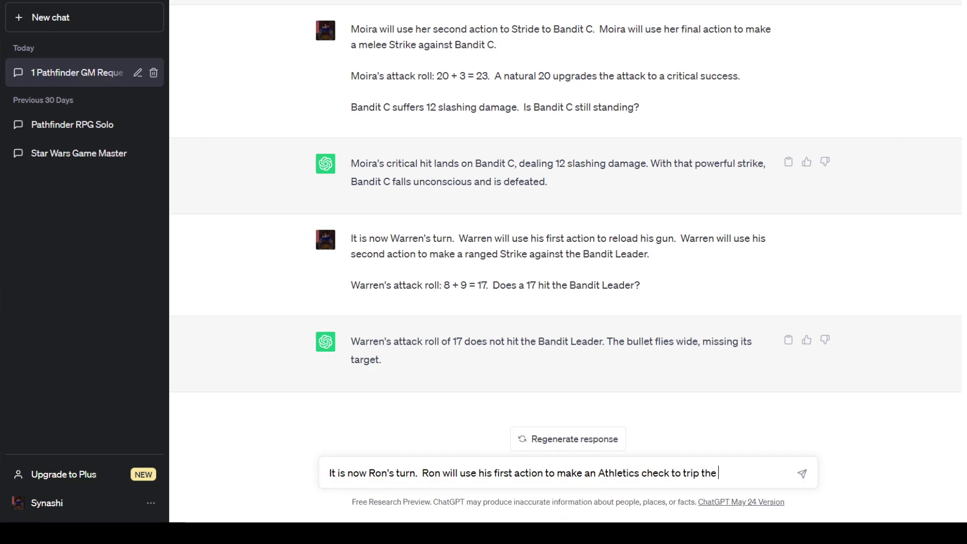
Reword the end of Ron's sentence with a capitalised action name so it reads "to Trip the Bandit Leader with his sickle."
{"action": "key", "text": "BackSpace"}
{"action": "key", "text": "BackSpace"}
{"action": "key", "text": "BackSpace"}
{"action": "key", "text": "BackSpace"}
{"action": "key", "text": "BackSpace"}
{"action": "key", "text": "BackSpace"}
{"action": "key", "text": "BackSpace"}
{"action": "key", "text": "BackSpace"}
{"action": "key", "text": "BackSpace"}
{"action": "type", "text": "Trip the b"}
{"action": "key", "text": "BackSpace"}
{"action": "key", "text": "BackSpace"}
{"action": "key", "text": "BackSpace"}
{"action": "key", "text": "BackSpace"}
{"action": "key", "text": "BackSpace"}
{"action": "key", "text": "BackSpace"}
{"action": "key", "text": "BackSpace"}
{"action": "key", "text": "BackSpace"}
{"action": "key", "text": "BackSpace"}
{"action": "type", "text": "Trip the Bandit Lead"}
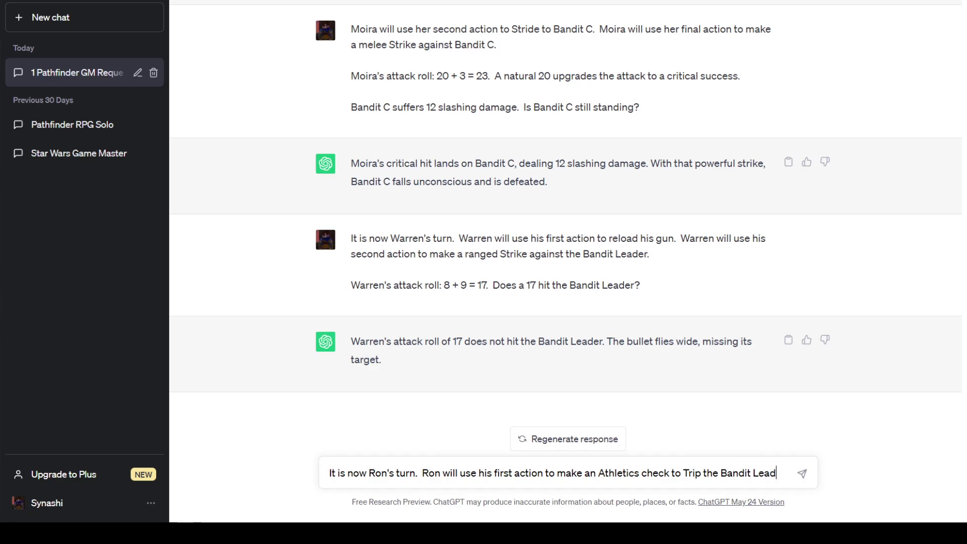
{"action": "type", "text": "er with his sickle."}
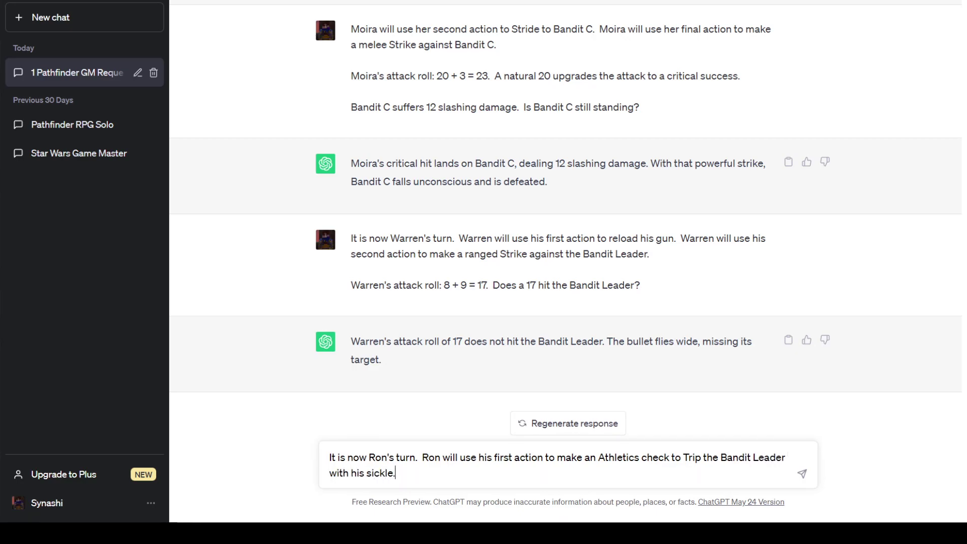
Add a separate line "Ron's Athletics check: 3 + 6 = 9. Does a 9 knock the Bandit Leader prone?" and send the message
{"action": "key", "text": "shift+Return"}
{"action": "key", "text": "shift+Return"}
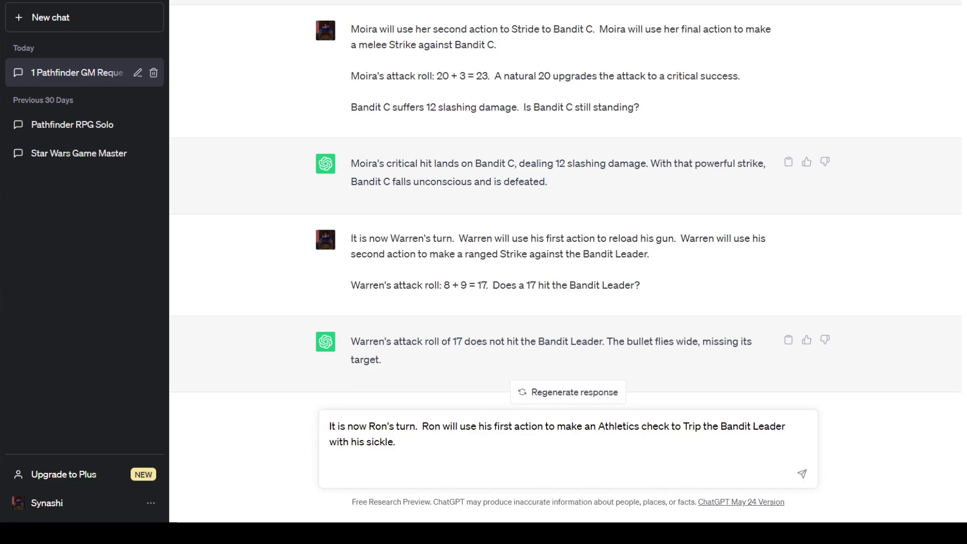
{"action": "type", "text": "Ron's Athletics check: "}
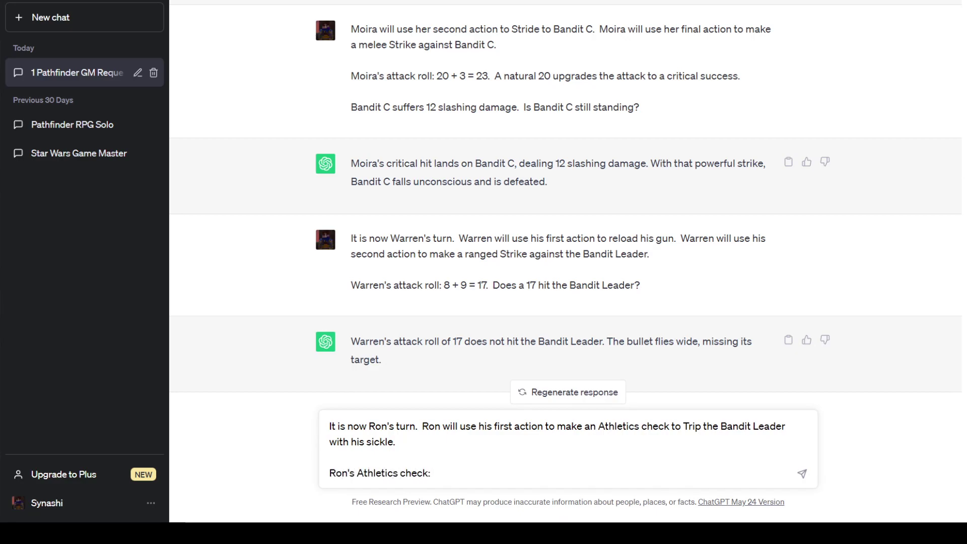
{"action": "type", "text": "6 +"}
{"action": "key", "text": "BackSpace"}
{"action": "key", "text": "BackSpace"}
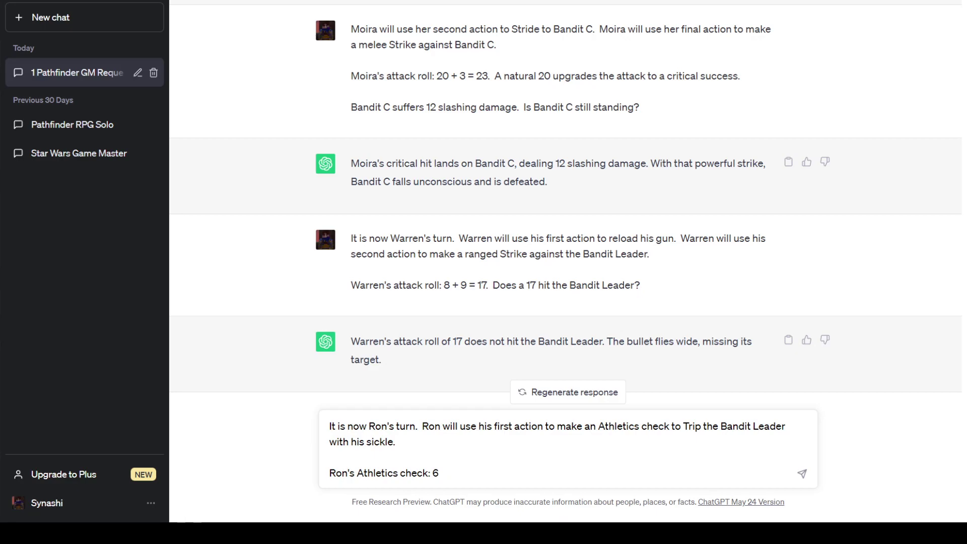
{"action": "key", "text": "BackSpace"}
{"action": "type", "text": "3 +"}
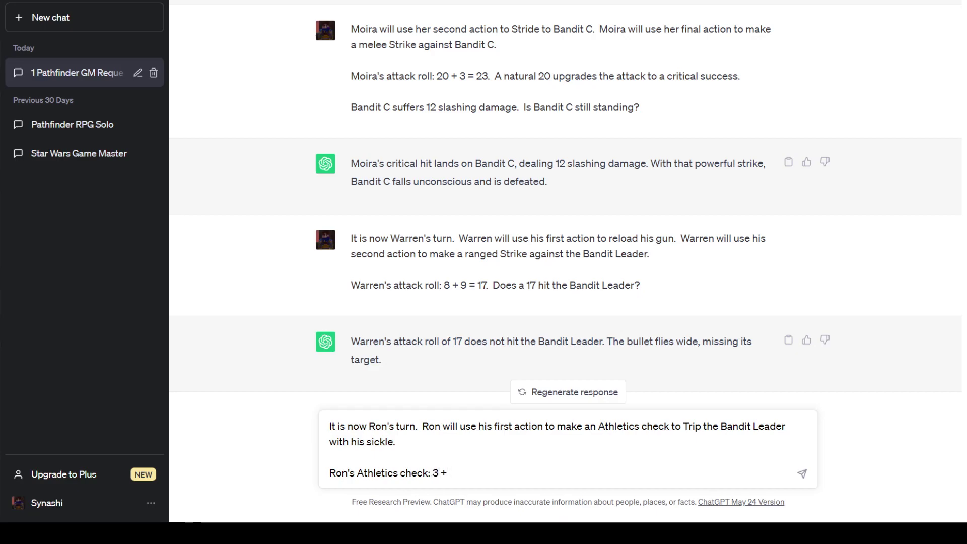
{"action": "type", "text": " 6 = 9.  Does a 9 tr"}
{"action": "key", "text": "BackSpace"}
{"action": "key", "text": "BackSpace"}
{"action": "type", "text": "Trip"}
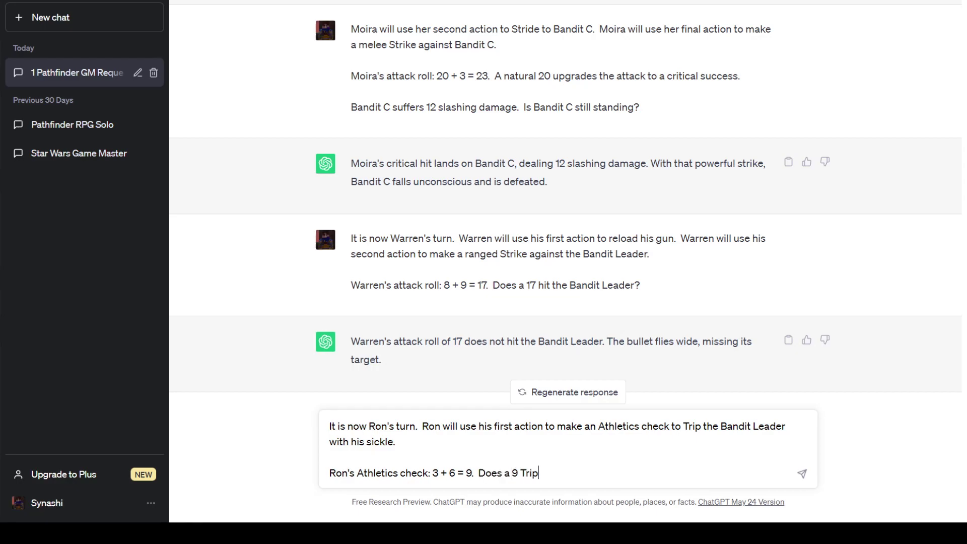
{"action": "key", "text": "BackSpace"}
{"action": "key", "text": "BackSpace"}
{"action": "key", "text": "BackSpace"}
{"action": "key", "text": "BackSpace"}
{"action": "type", "text": "knock the Bandit Leader p"}
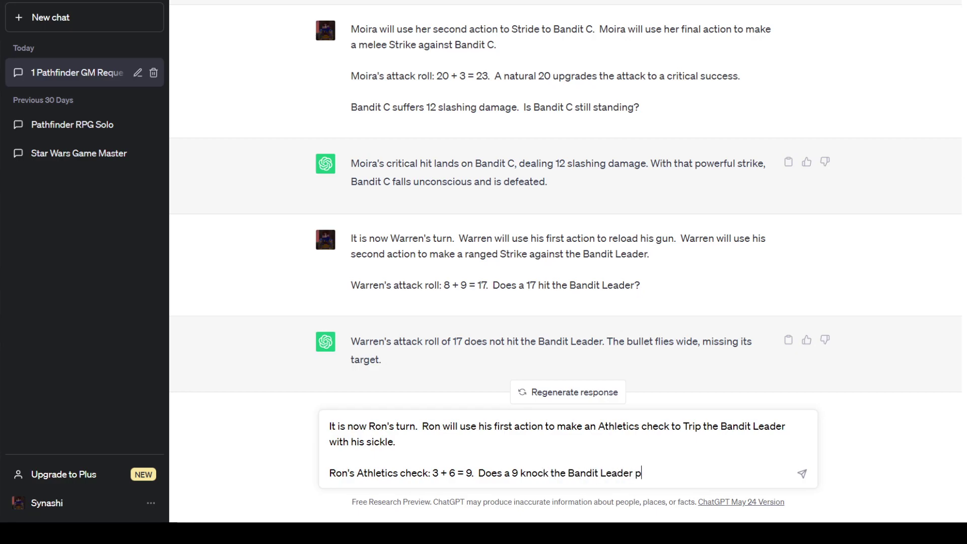
{"action": "type", "text": "rone?"}
{"action": "key", "text": "Return"}
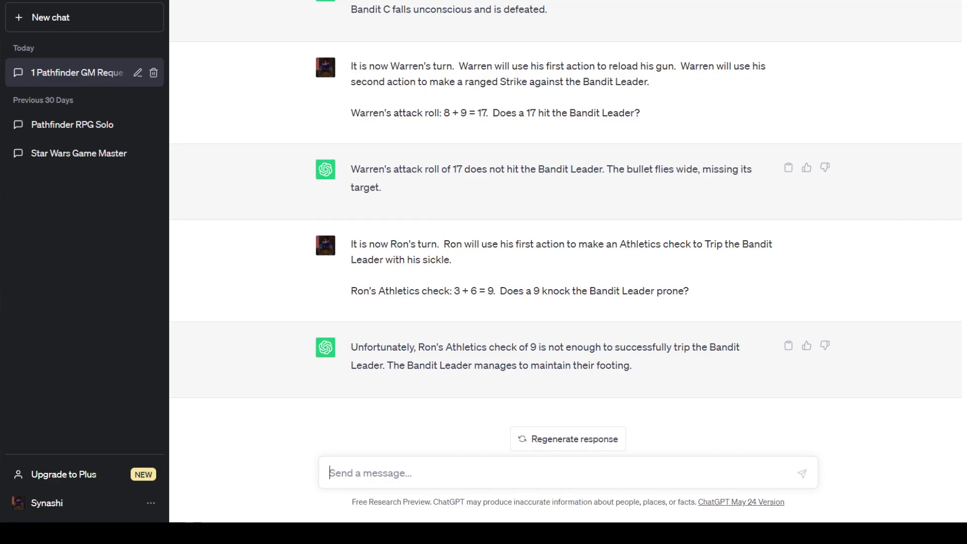
Write "Ron will use his second action to attack the Bandit Leader with his sickle." with a separate line "Ron's attack roll: 15 + 3 = 18."
{"action": "type", "text": "Ron wi"}
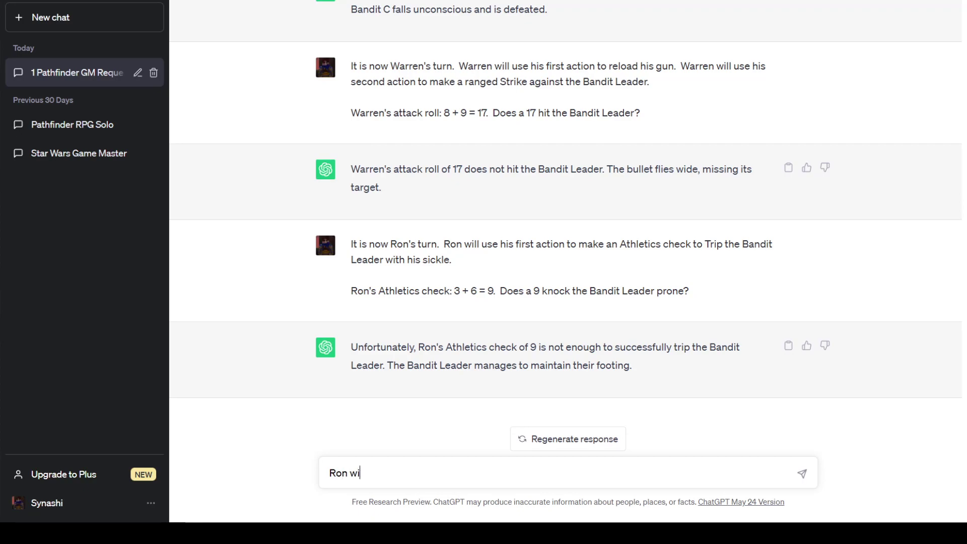
{"action": "type", "text": "ll use his second action to "}
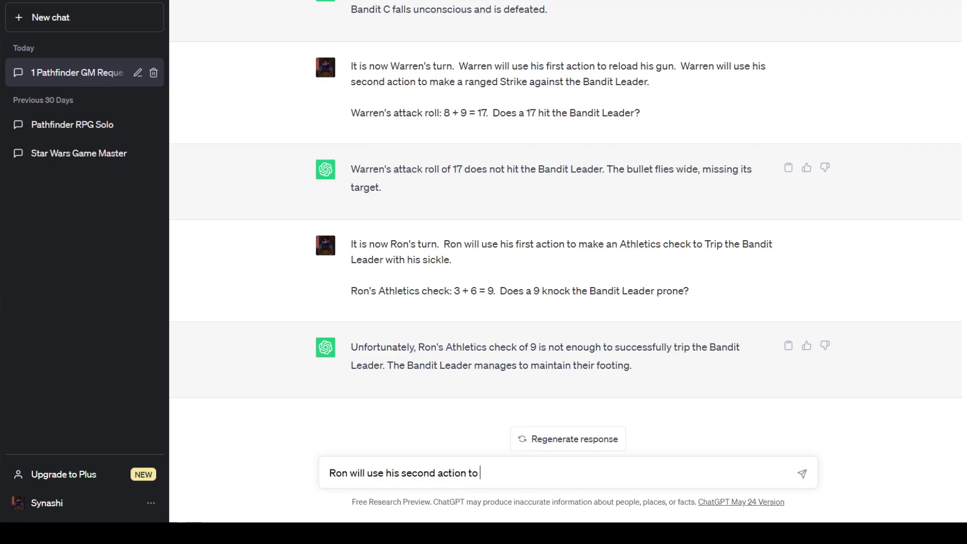
{"action": "type", "text": "a"}
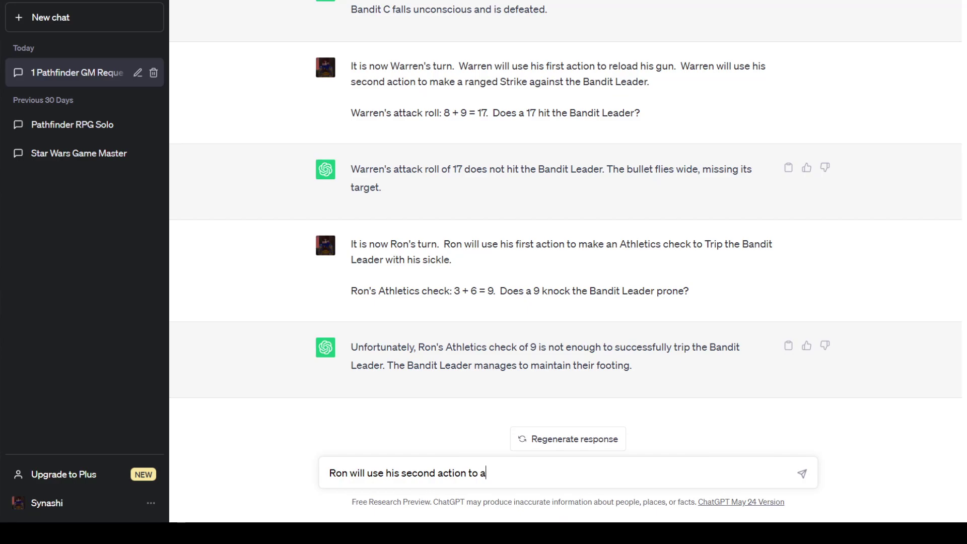
{"action": "type", "text": "ttack the Bandit Leader "}
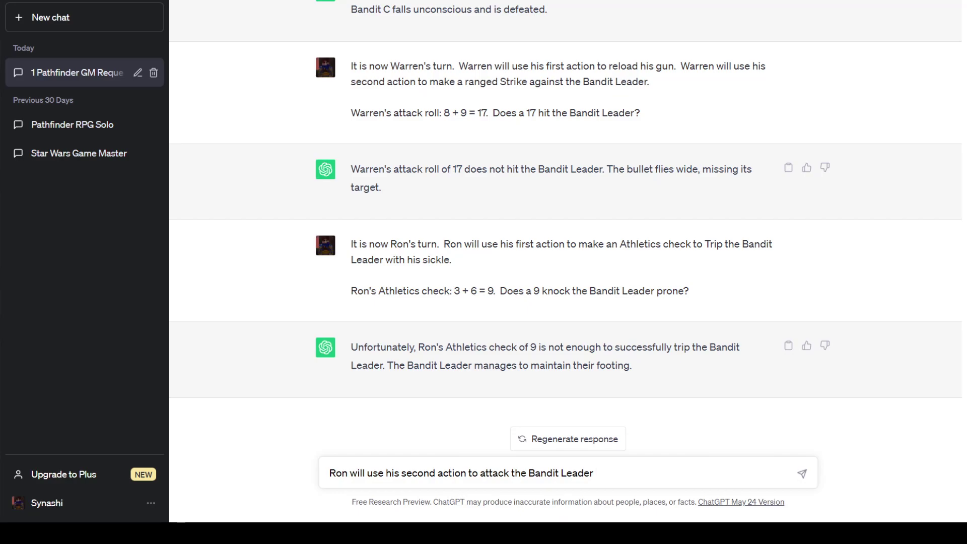
{"action": "type", "text": "with his sickle."}
{"action": "key", "text": "shift+Return"}
{"action": "key", "text": "shift+Return"}
{"action": "type", "text": "15 +"}
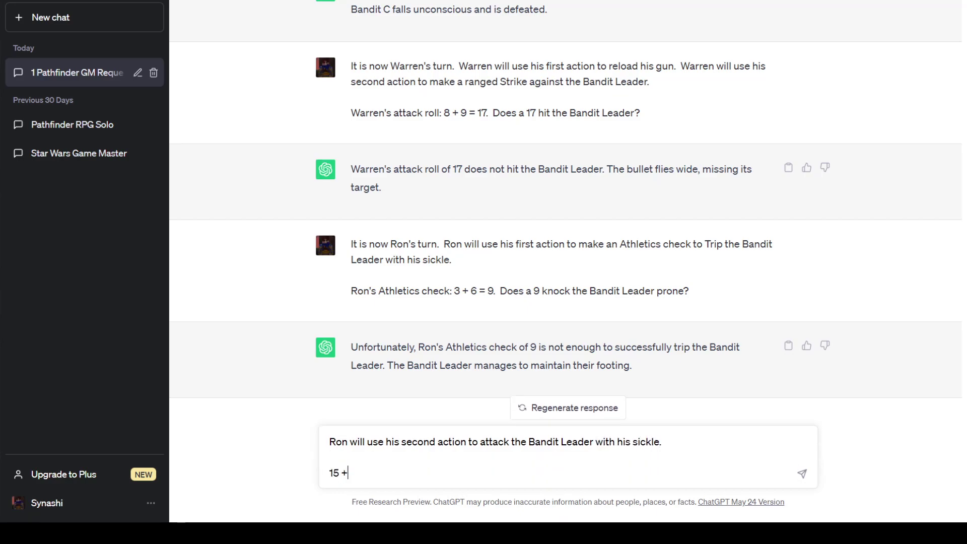
{"action": "type", "text": " 3 = 18. "}
{"action": "type", "text": "Ron's a"}
{"action": "type", "text": "ttack roll:"}
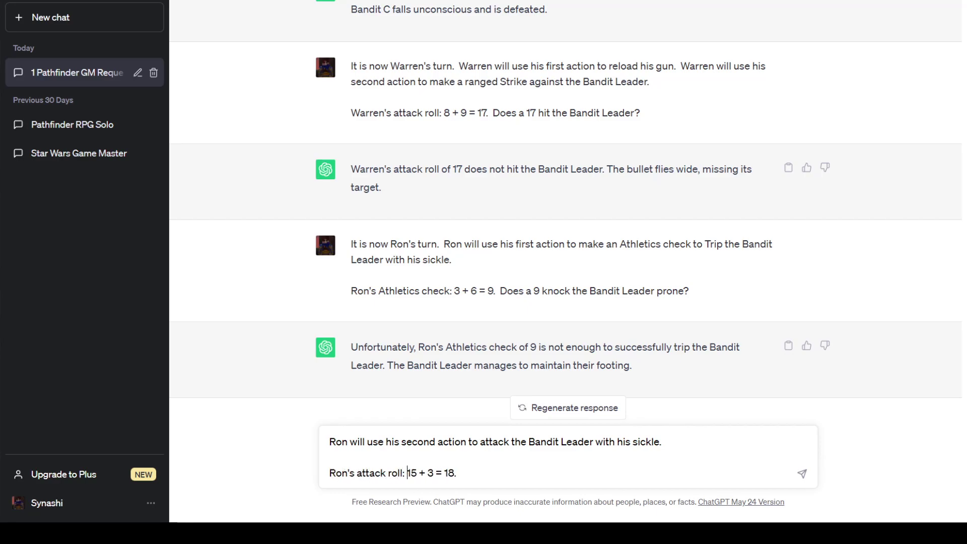
Replace the sickle with "shield boss", end the roll line with "Does an 18 hit the Bandit Leader?" and send the message
{"action": "key", "text": "Up"}
{"action": "key", "text": "End"}
{"action": "key", "text": "ctrl+shift+Left"}
{"action": "type", "text": "shield boss.  Ron's"}
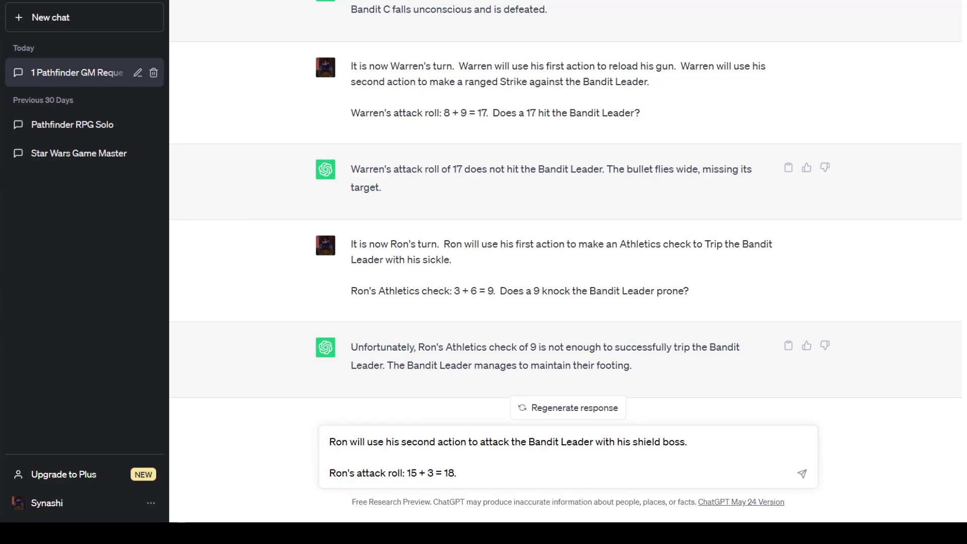
{"action": "type", "text": " attack roll: 15 + 3 = 18.  Does"}
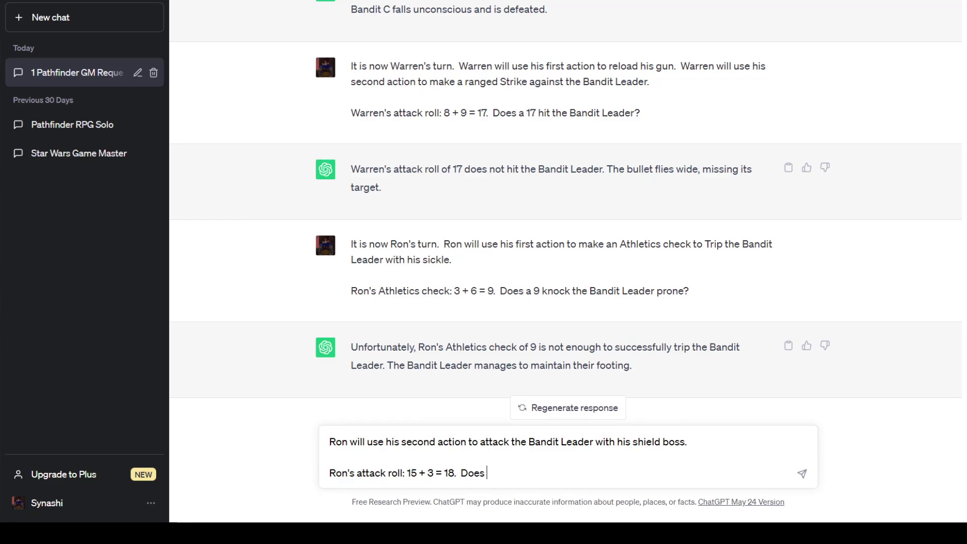
{"action": "type", "text": " an 18 hit the Bandit Leader?"}
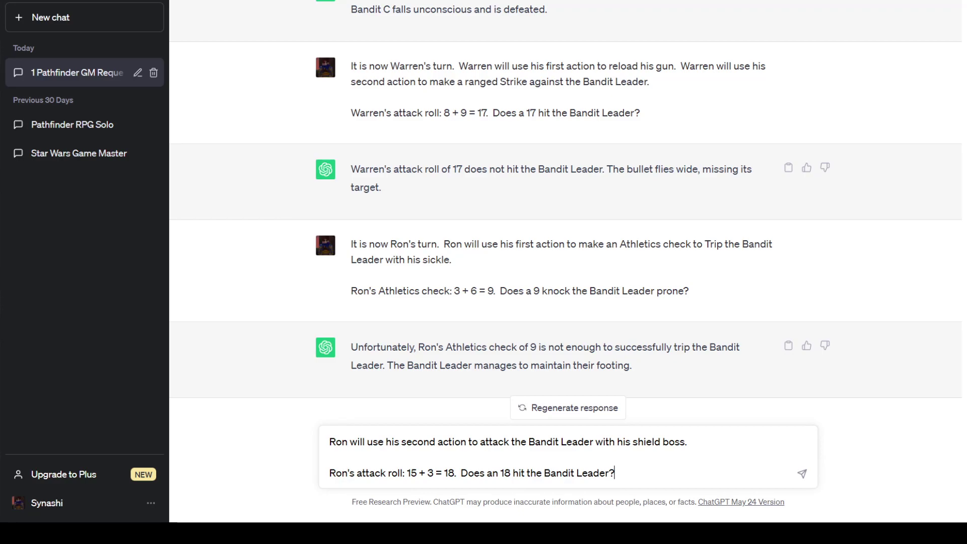
{"action": "key", "text": "Return"}
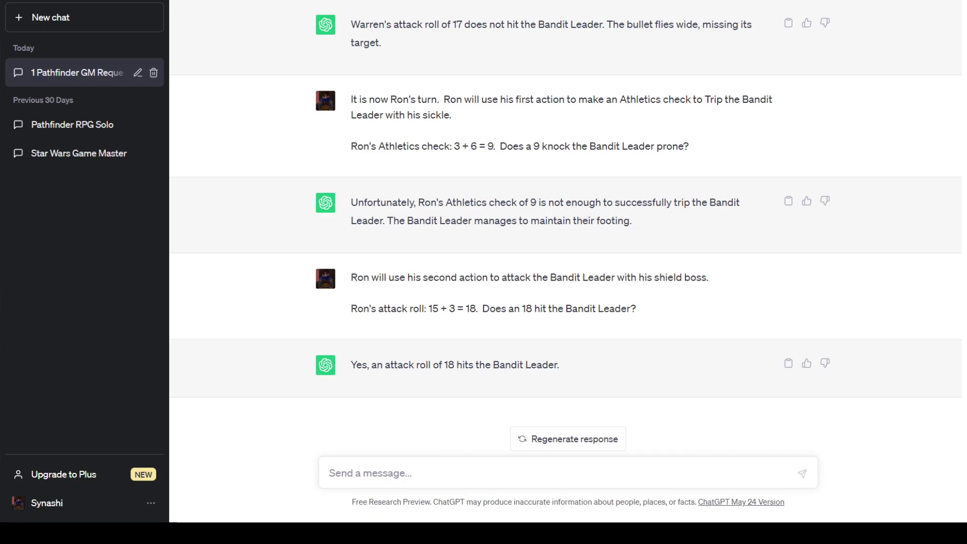
Send the message "The Bandit Leader suffers 8 bludgeoning damage. Is the Bandit Leader still standing?"
{"action": "type", "text": "The Bandit Leader"}
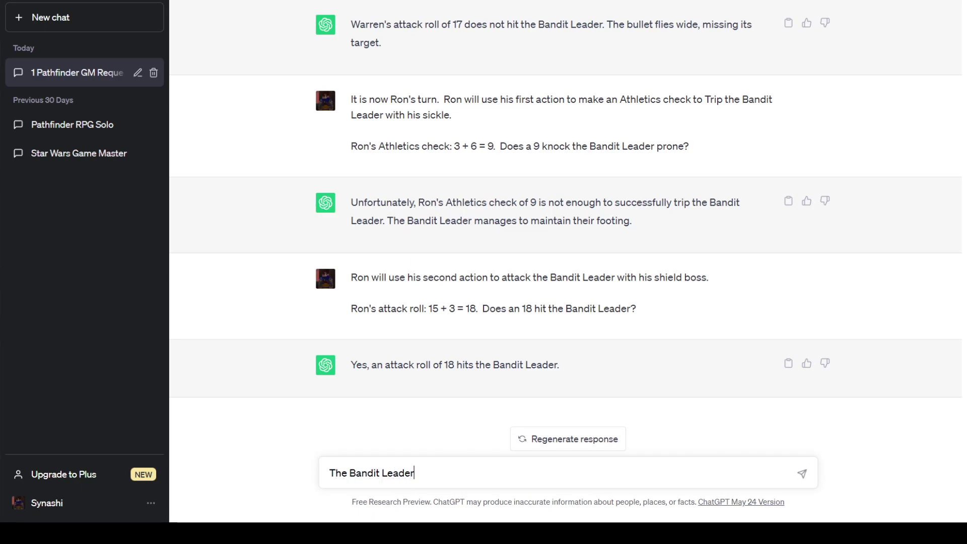
{"action": "type", "text": " suffers 8 piercing damage"}
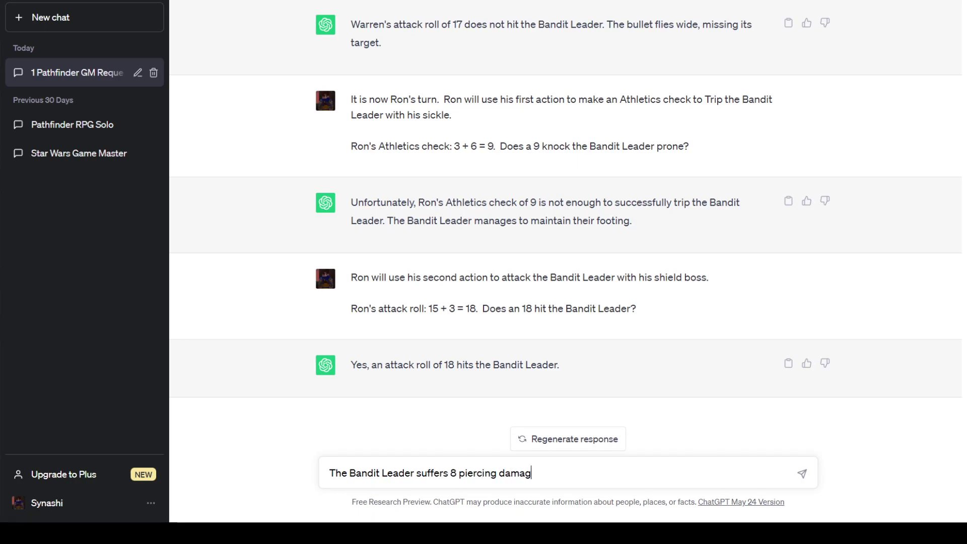
{"action": "key", "text": "BackSpace"}
{"action": "key", "text": "BackSpace"}
{"action": "key", "text": "BackSpace"}
{"action": "key", "text": "BackSpace"}
{"action": "key", "text": "BackSpace"}
{"action": "key", "text": "BackSpace"}
{"action": "key", "text": "BackSpace"}
{"action": "key", "text": "BackSpace"}
{"action": "key", "text": "BackSpace"}
{"action": "key", "text": "BackSpace"}
{"action": "key", "text": "BackSpace"}
{"action": "key", "text": "BackSpace"}
{"action": "key", "text": "BackSpace"}
{"action": "key", "text": "BackSpace"}
{"action": "key", "text": "BackSpace"}
{"action": "type", "text": "bludgeoning. "}
{"action": "type", "text": " D"}
{"action": "key", "text": "BackSpace"}
{"action": "type", "text": "damage.  Is the Ba"}
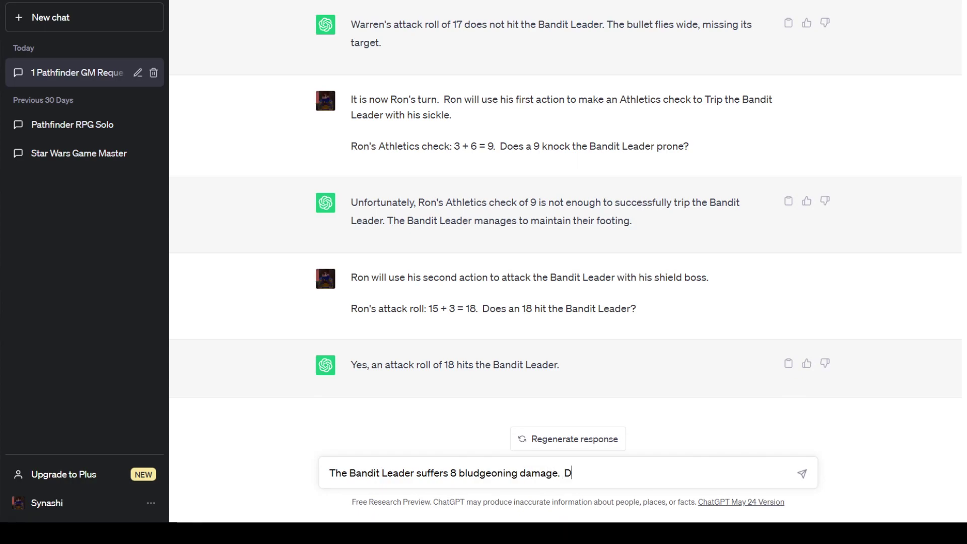
{"action": "type", "text": "ndit Leader still standing?"}
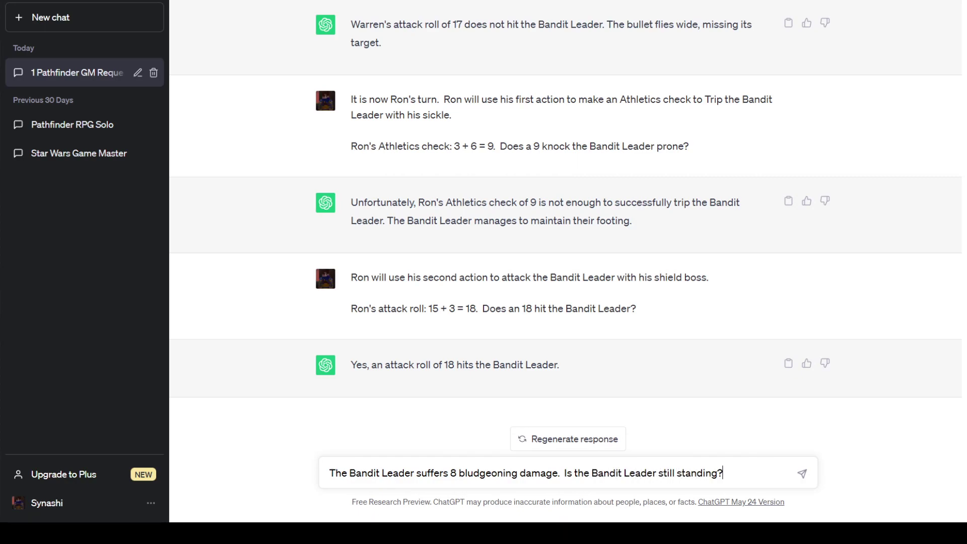
{"action": "key", "text": "Return"}
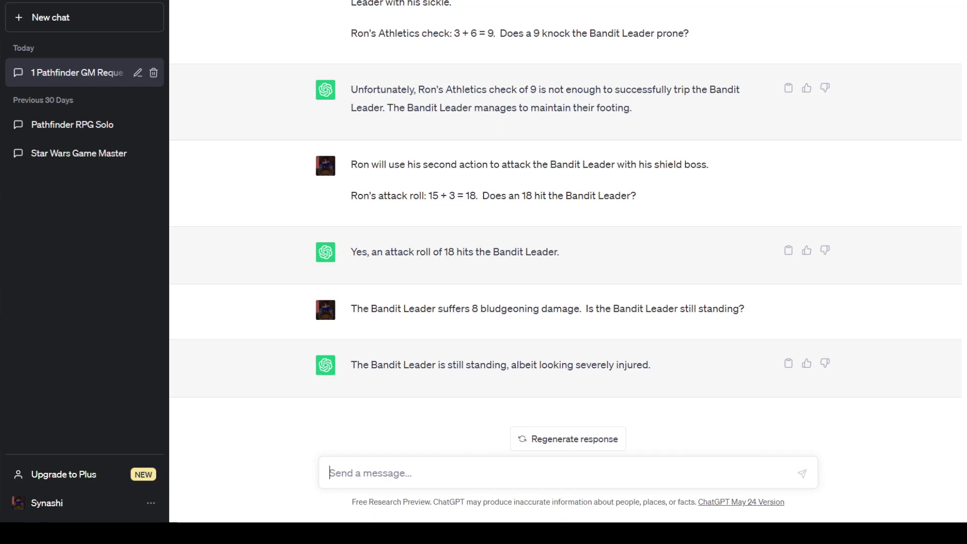
Check the initiative list in Notepad, then return to ChatGPT and ask "Is Bandit A within melee range of Ron?"
{"action": "key", "text": "alt+Tab"}
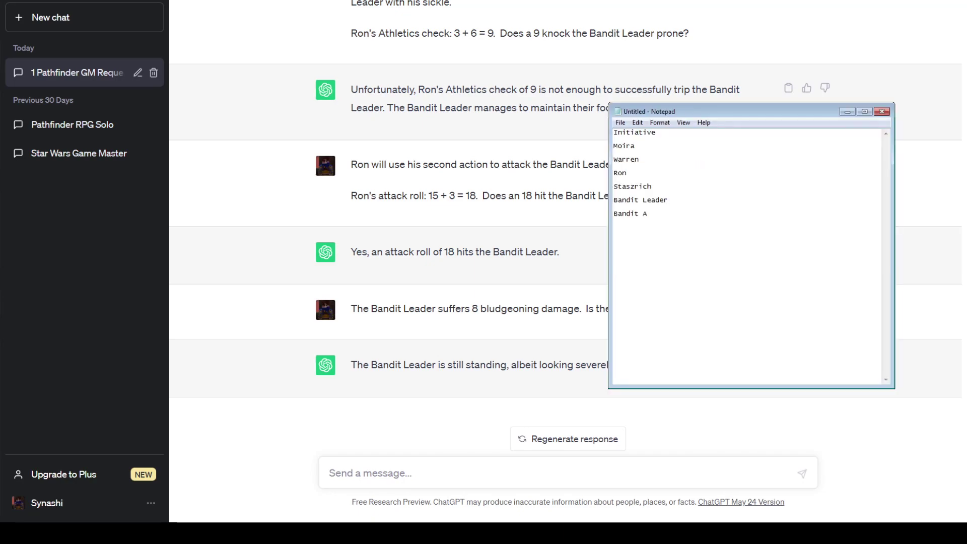
{"action": "key", "text": "alt+Tab"}
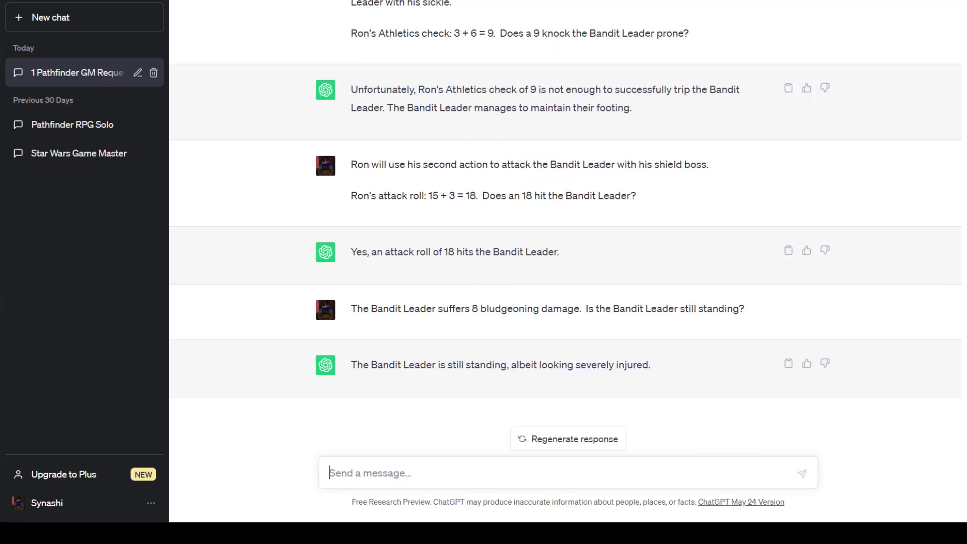
{"action": "type", "text": "Is Bandit A"}
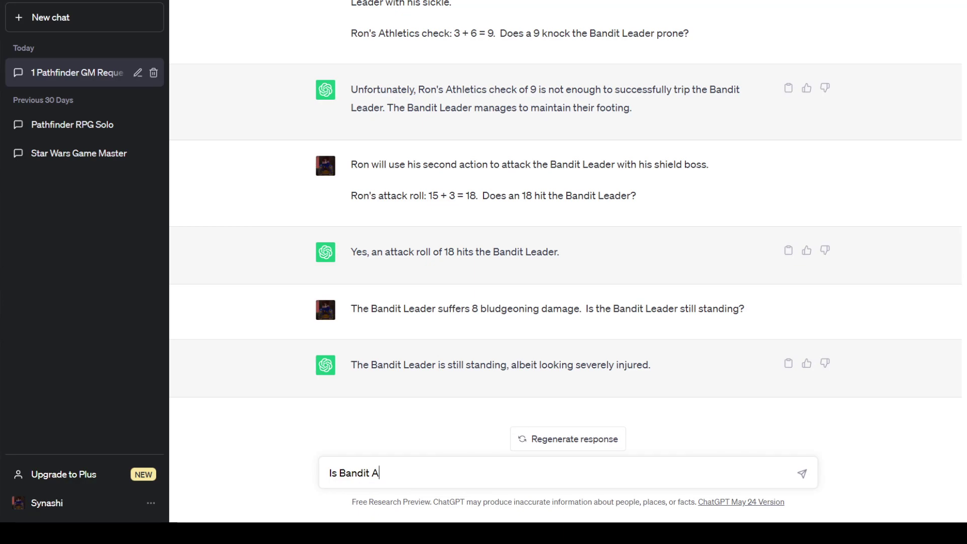
{"action": "type", "text": " within melee range"}
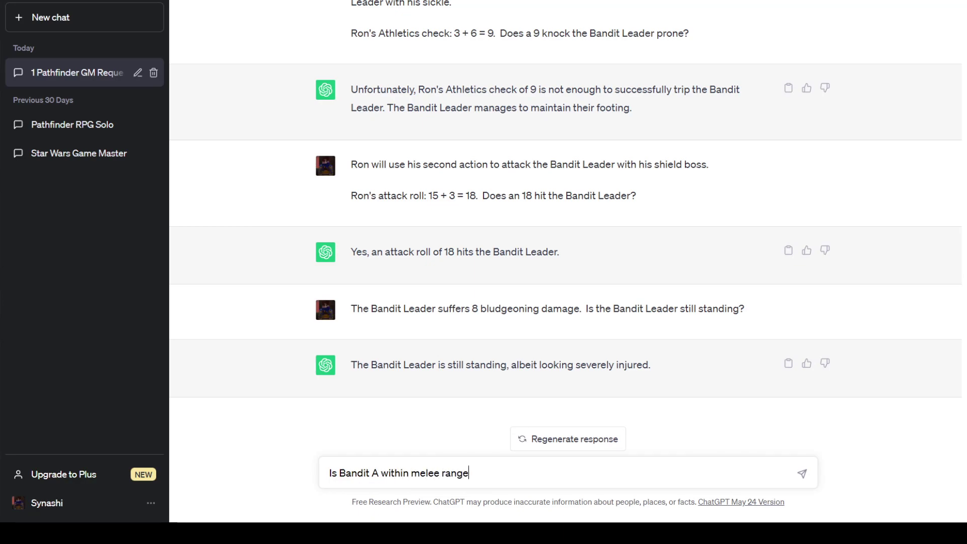
{"action": "type", "text": " of Ron?"}
{"action": "key", "text": "Return"}
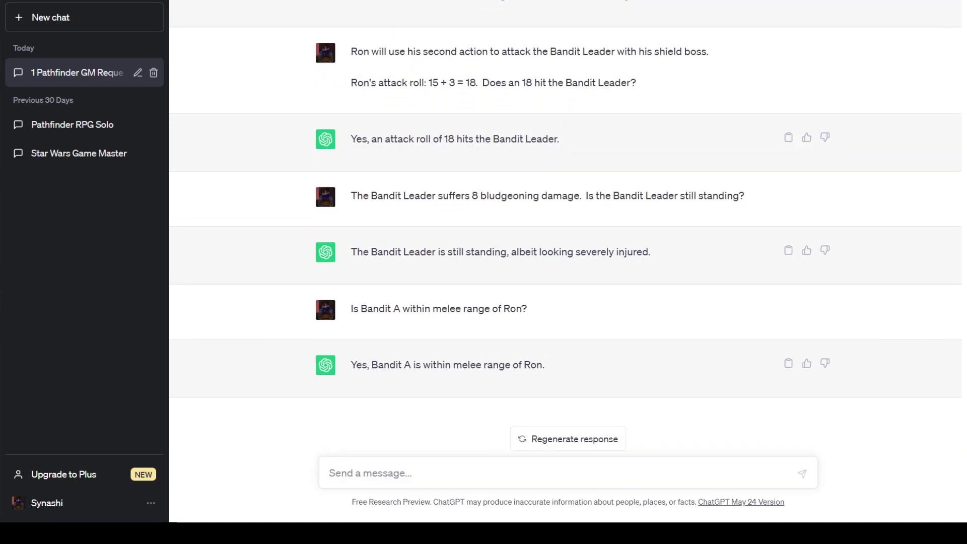
Start a message with "Ron will use his third action to make a melee Strike against Bandit A."
{"action": "type", "text": "Ron"}
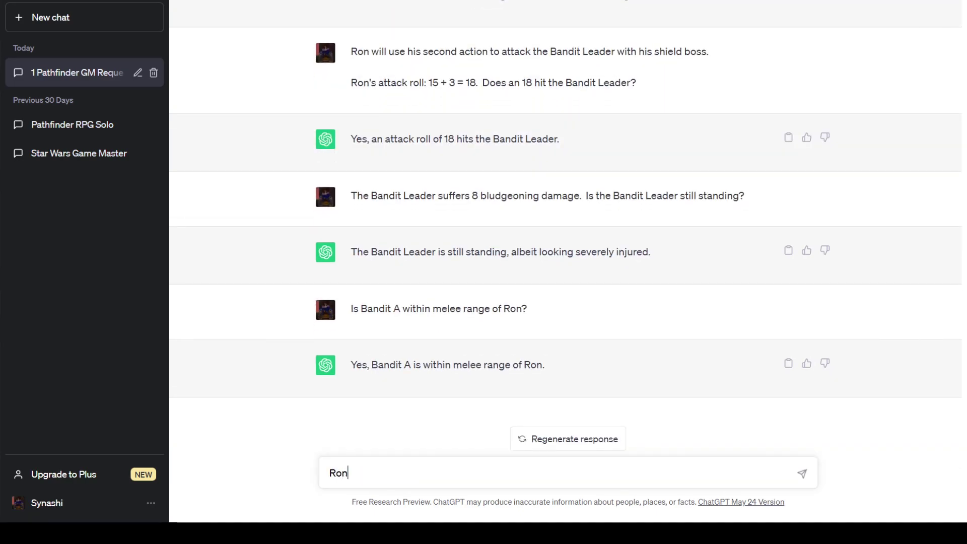
{"action": "type", "text": " will use his thrid a"}
{"action": "key", "text": "BackSpace"}
{"action": "key", "text": "BackSpace"}
{"action": "key", "text": "BackSpace"}
{"action": "key", "text": "BackSpace"}
{"action": "type", "text": "ird action to make a "}
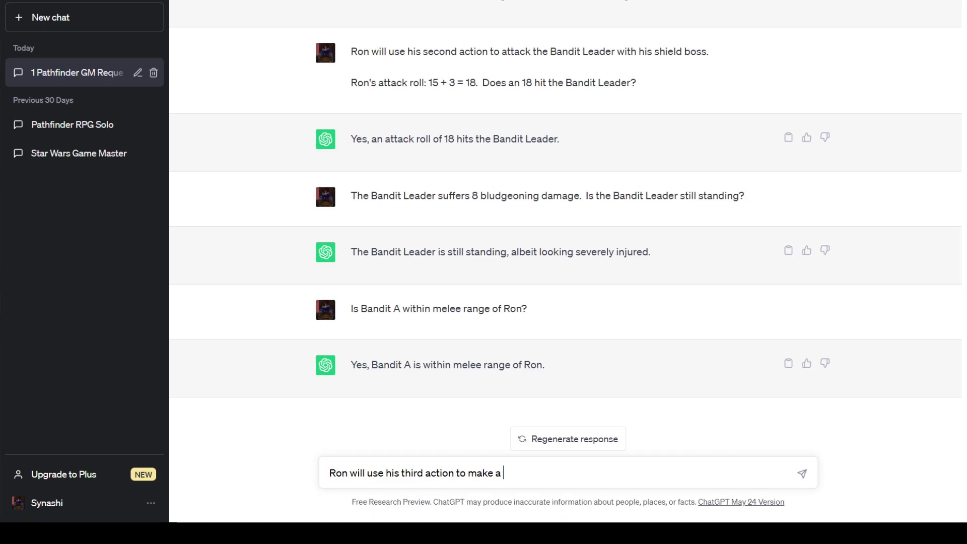
{"action": "type", "text": "melee Strike against"}
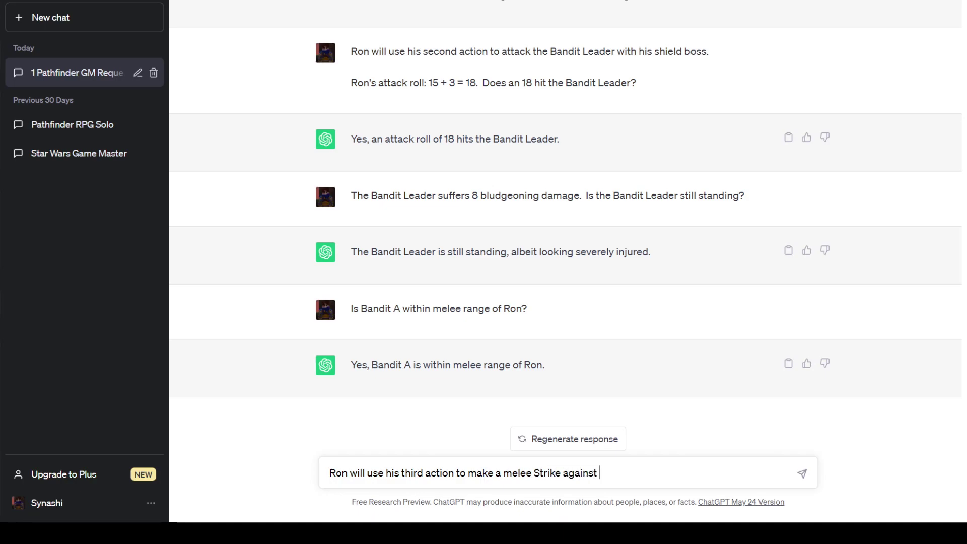
{"action": "type", "text": " Bandit A."}
Add a separate line to the message reading "Ron's attack roll: 12 - 2 = 10."
{"action": "key", "text": "shift+Return"}
{"action": "type", "text": "Ron's a"}
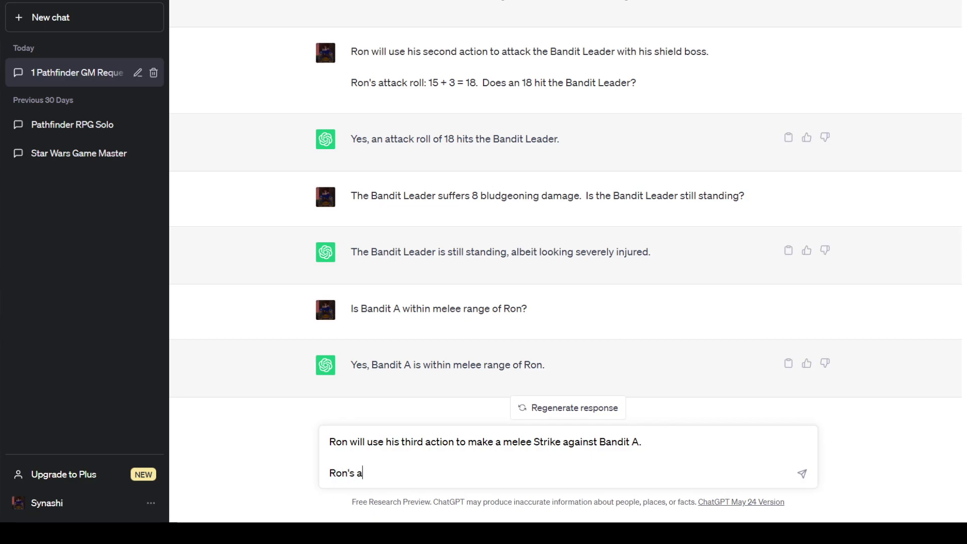
{"action": "type", "text": "ttack roll: 12 +"}
{"action": "key", "text": "BackSpace"}
{"action": "key", "text": "BackSpace"}
{"action": "key", "text": "BackSpace"}
{"action": "type", "text": "- 2 = 10"}
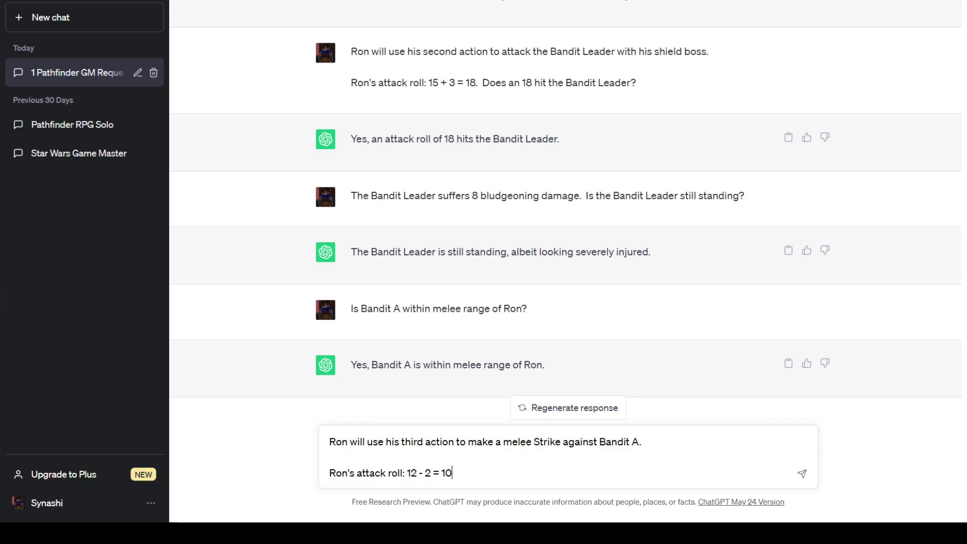
{"action": "type", "text": "."}
Extend the Strike sentence with "with his shield boss", end the roll line with "Does a 10 hit Bandit A?" and send the message
{"action": "left_click", "coordinate": [643, 442]}
{"action": "type", "text": "with his shield boss."}
{"action": "left_click", "coordinate": [456, 473]}
{"action": "type", "text": "Does "}
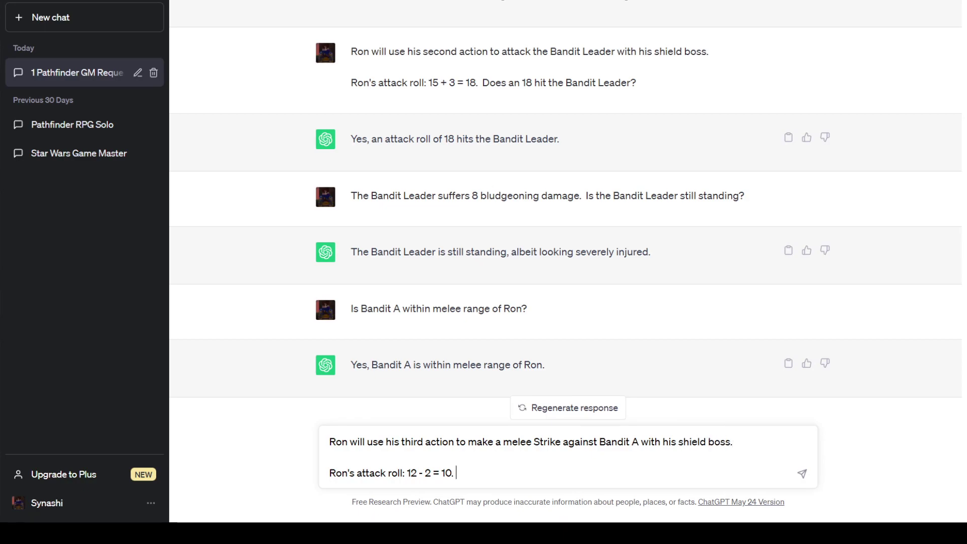
{"action": "type", "text": "a 10 hit Bandit A?"}
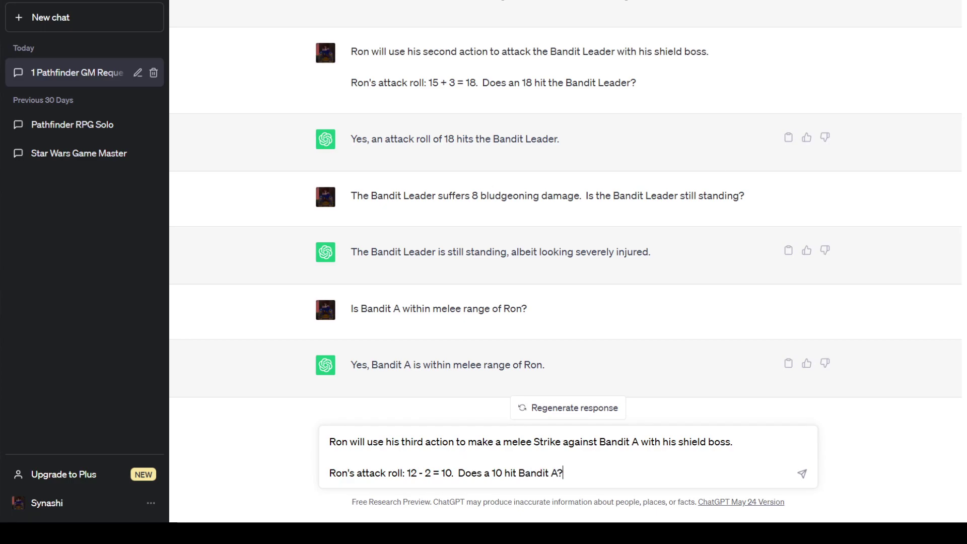
{"action": "key", "text": "Return"}
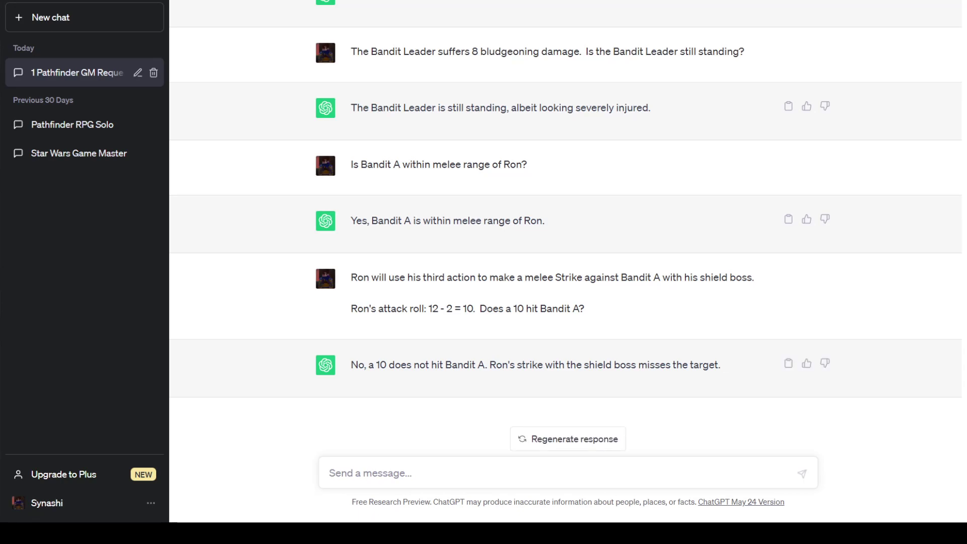
Start a chat message with "It is now Staszrich's turn. Staszrich will use Battl"
{"action": "type", "text": "I"}
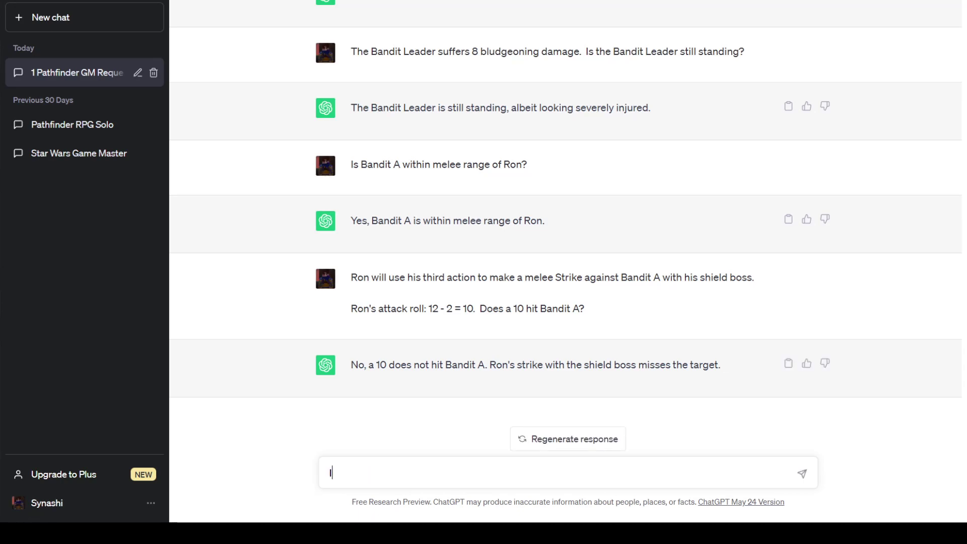
{"action": "type", "text": "t is now Staszrich's turn.  /s"}
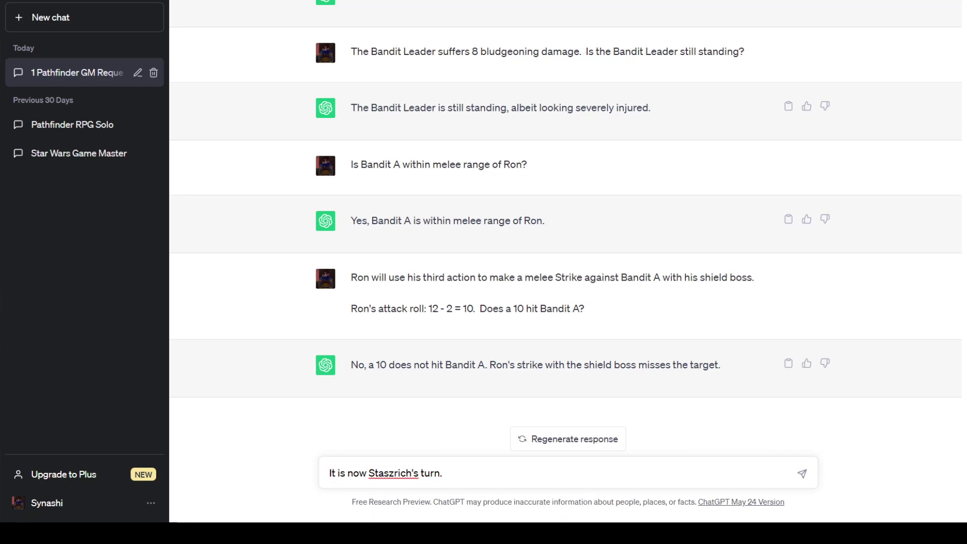
{"action": "type", "text": "S"}
{"action": "key", "text": "BackSpace"}
{"action": "type", "text": "Staszrich will use Batt"}
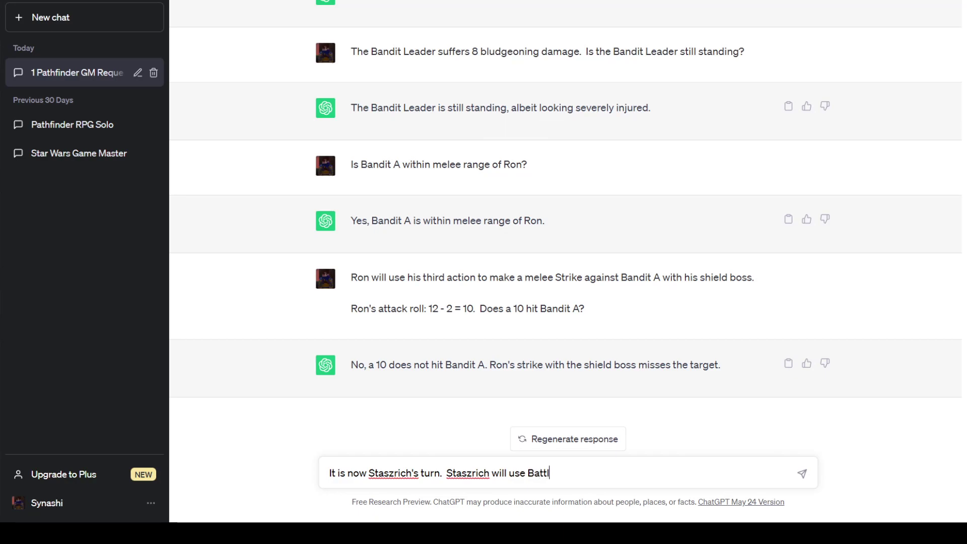
Continue the message for Staszrich's turn: he uses his first action for Battle Medicine to heal himself for 11 hit points
{"action": "key", "text": "BackSpace"}
{"action": "key", "text": "BackSpace"}
{"action": "key", "text": "BackSpace"}
{"action": "key", "text": "BackSpace"}
{"action": "type", "text": "his first action and use B"}
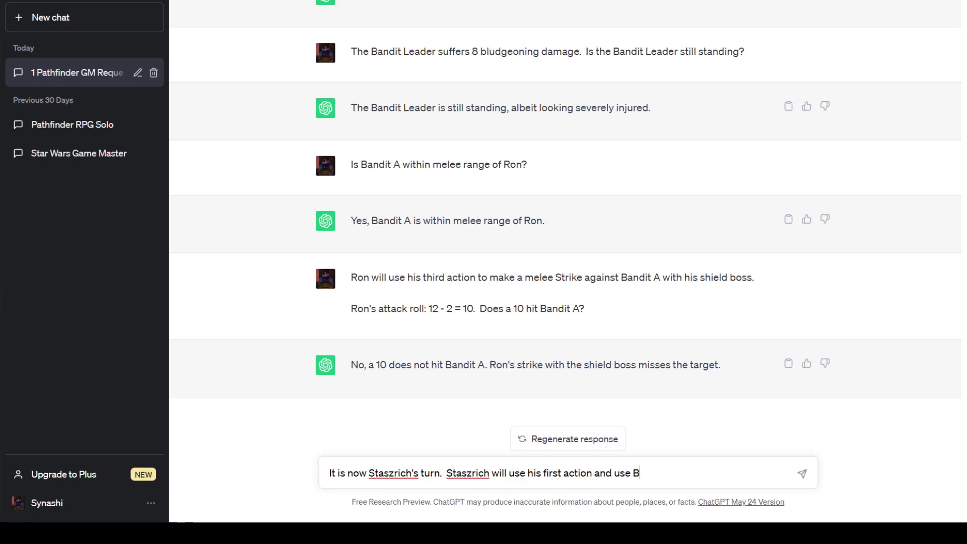
{"action": "type", "text": "attle Medicine to he"}
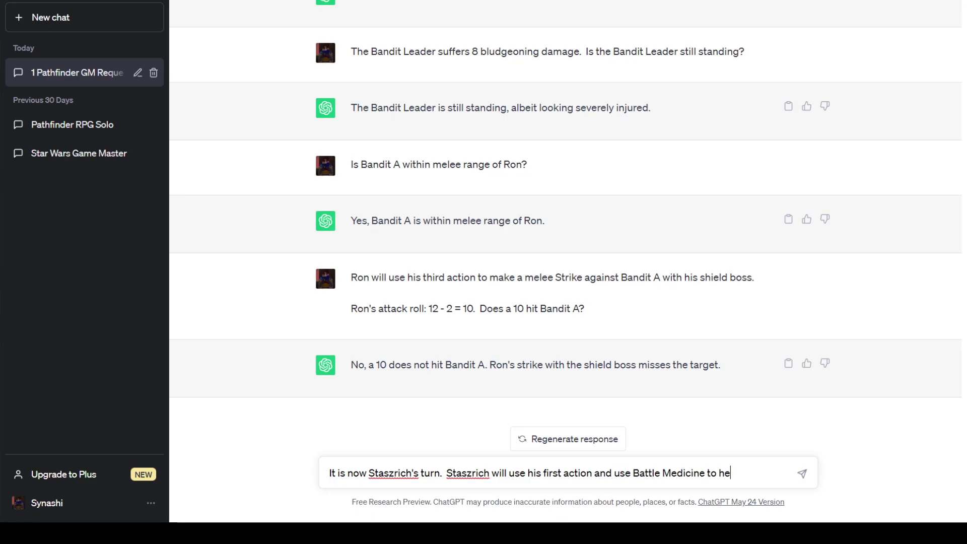
{"action": "type", "text": "al himself for"}
{"action": "type", "text": "11 hi"}
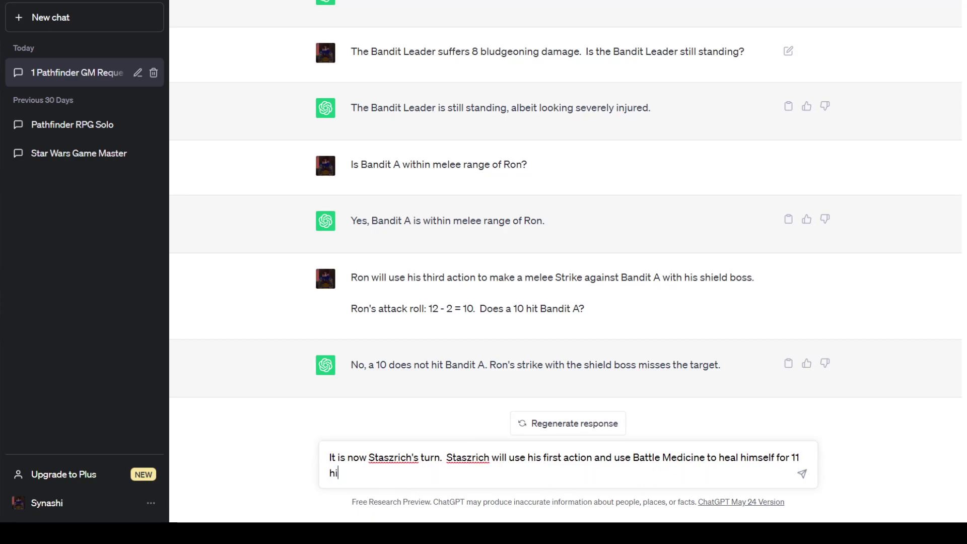
{"action": "type", "text": "t points.  Staszri"}
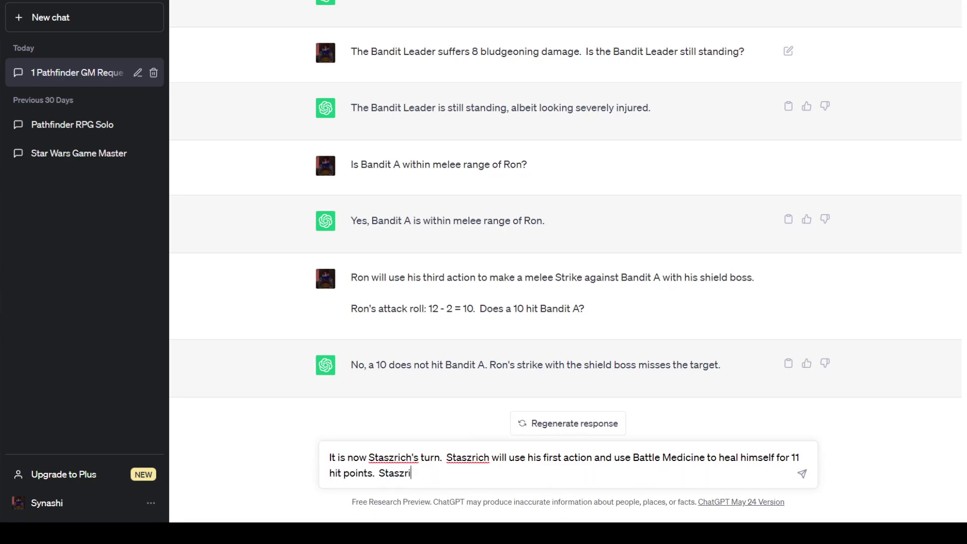
Add to the message that Staszrich's second action will be to Stride to the Bandit Leader
{"action": "type", "text": "ch's second action "}
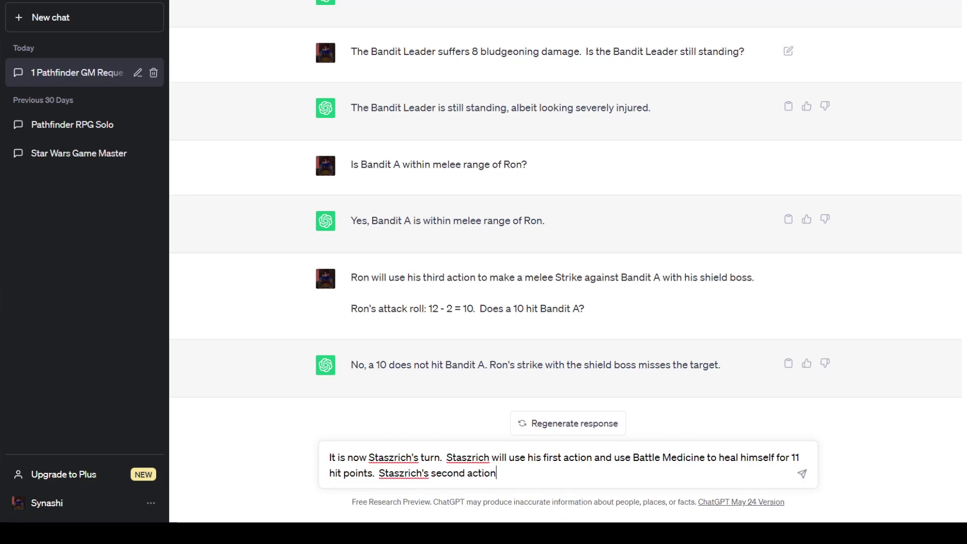
{"action": "type", "text": "will be to Stride to the BAndit"}
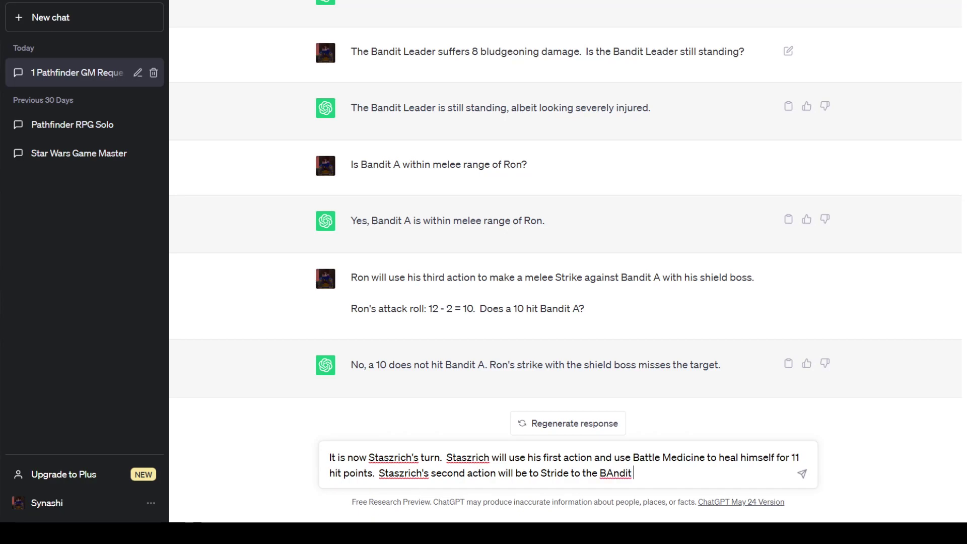
{"action": "key", "text": "BackSpace"}
{"action": "key", "text": "BackSpace"}
{"action": "key", "text": "BackSpace"}
{"action": "key", "text": "BackSpace"}
{"action": "key", "text": "BackSpace"}
{"action": "type", "text": "action will be to Stride to the Bandit Leader.  S"}
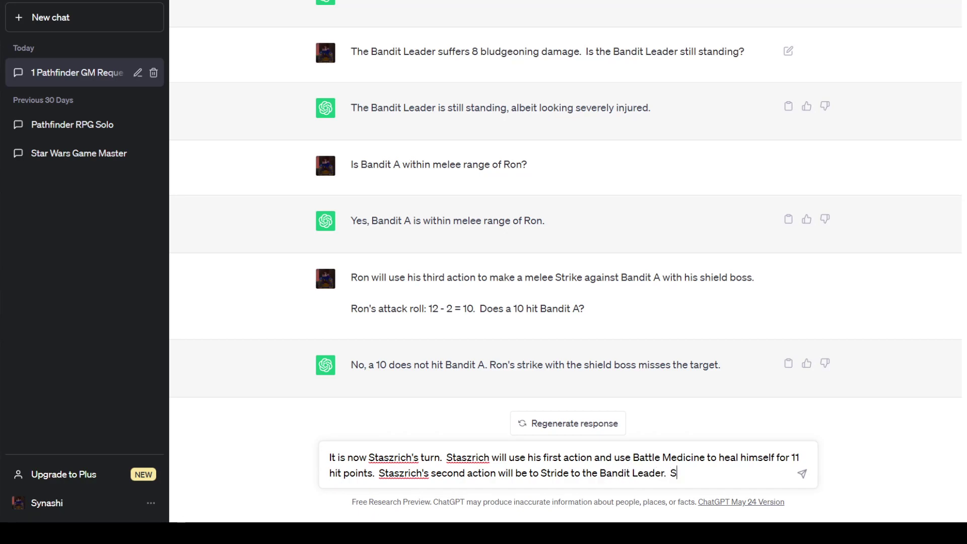
Add that Staszrich's third action will be to use his Athletics to Grapple the Bandit Leader
{"action": "type", "text": "taszrich's third action w"}
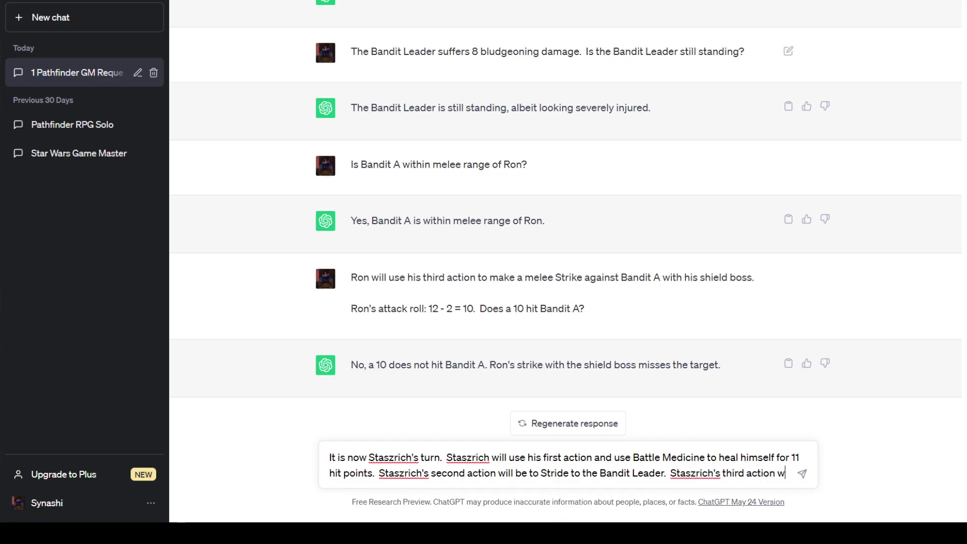
{"action": "type", "text": "ill be to use "}
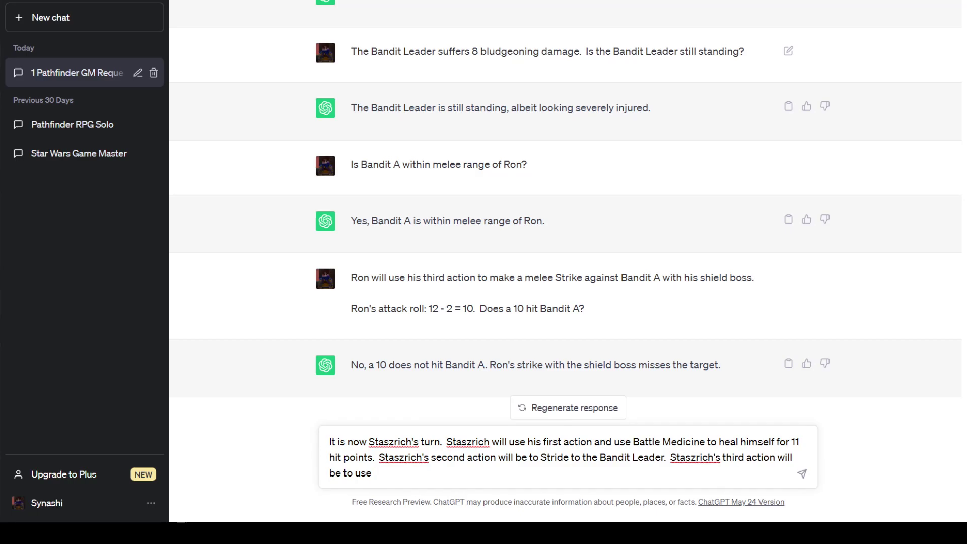
{"action": "type", "text": "his Athletics "}
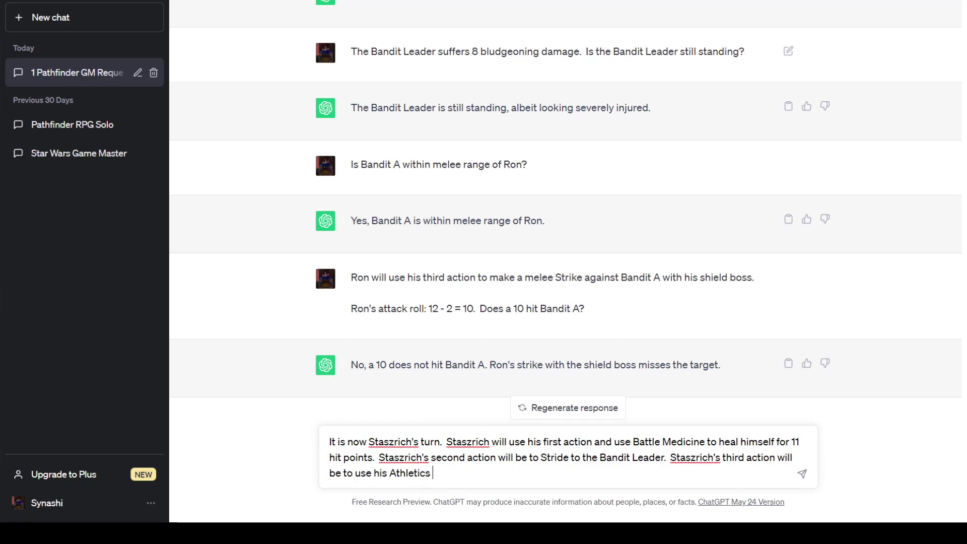
{"action": "type", "text": "to Grapple "}
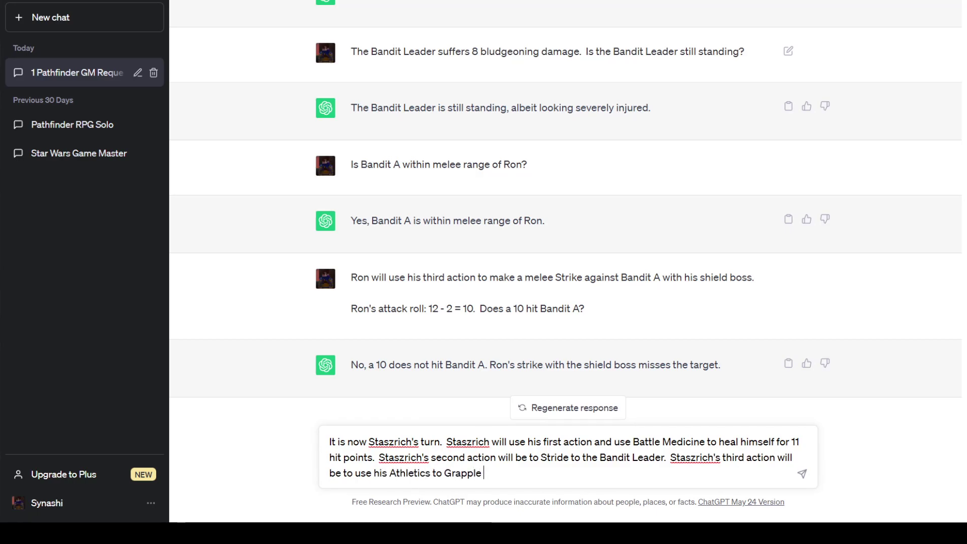
{"action": "type", "text": "the Bandit Leade"}
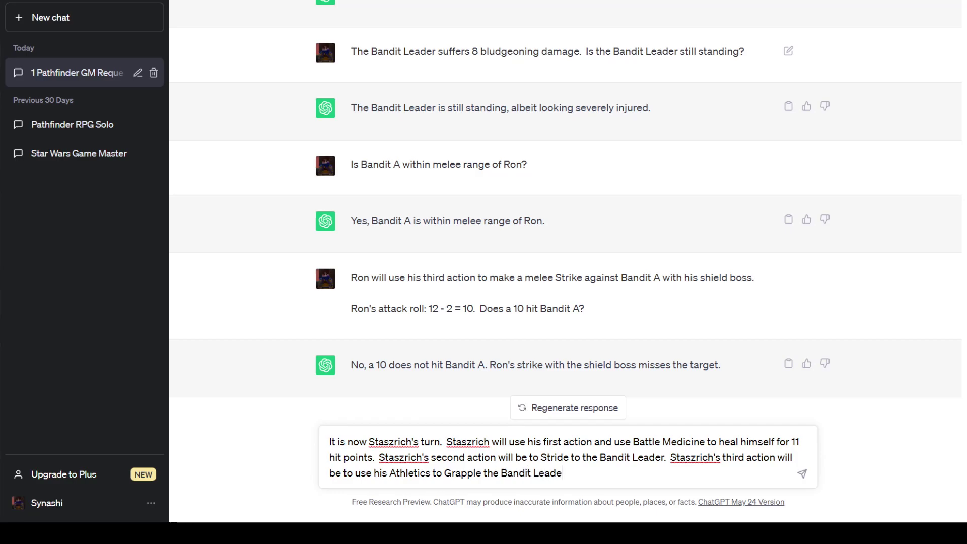
{"action": "type", "text": "r."}
Add a separate paragraph "Staszrich's Athletics check: 16 + 6 = 22 vs the Bandit Leader's Fortitude DC." and send the message
{"action": "key", "text": "shift+Return"}
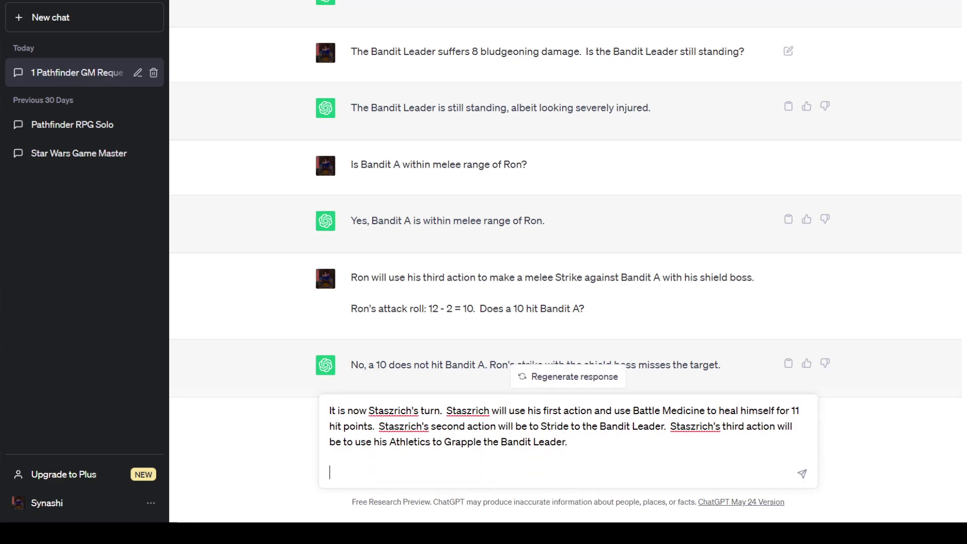
{"action": "type", "text": "Staszrich's Athletics"}
{"action": "type", "text": "chec"}
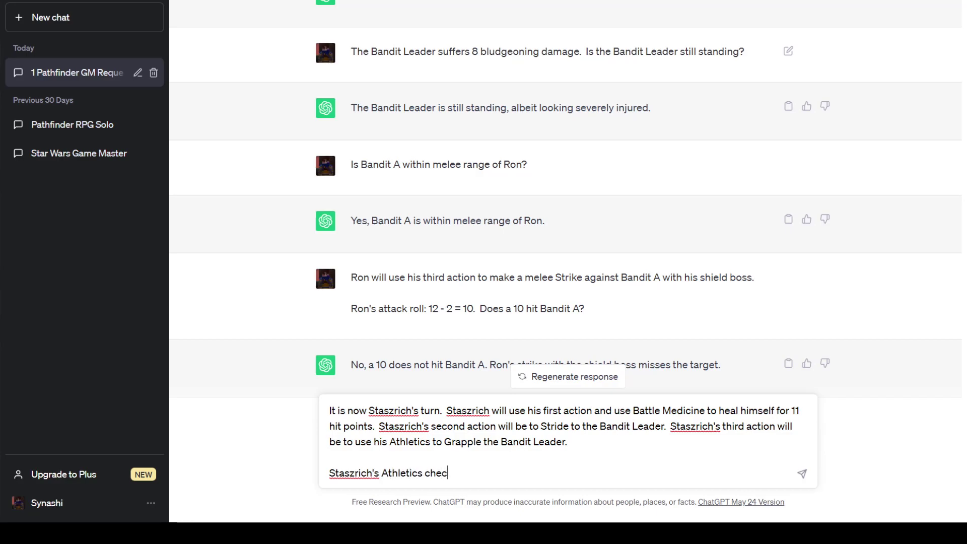
{"action": "type", "text": "k: 16 + 6 = 22 vs the Bandit Leade"}
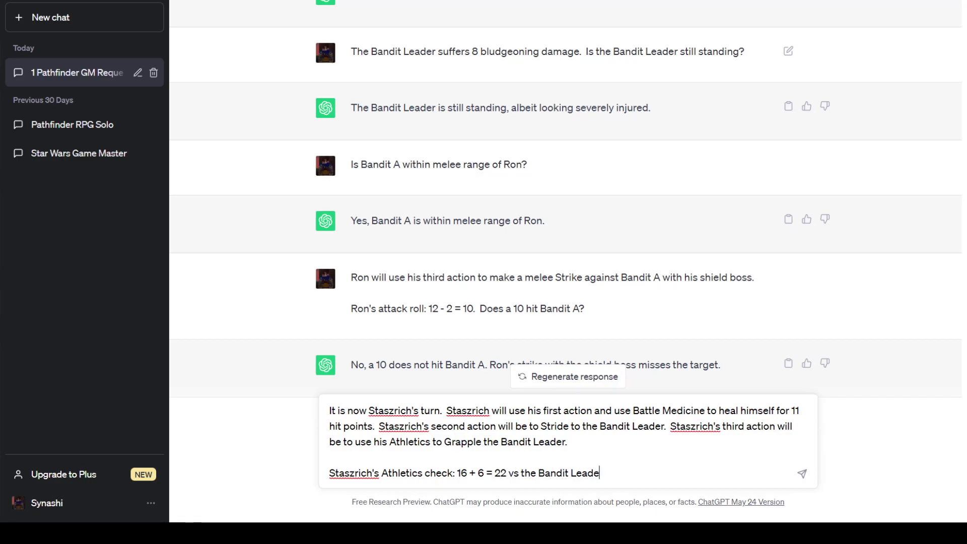
{"action": "type", "text": "r's Fortitude DC."}
{"action": "key", "text": "Return"}
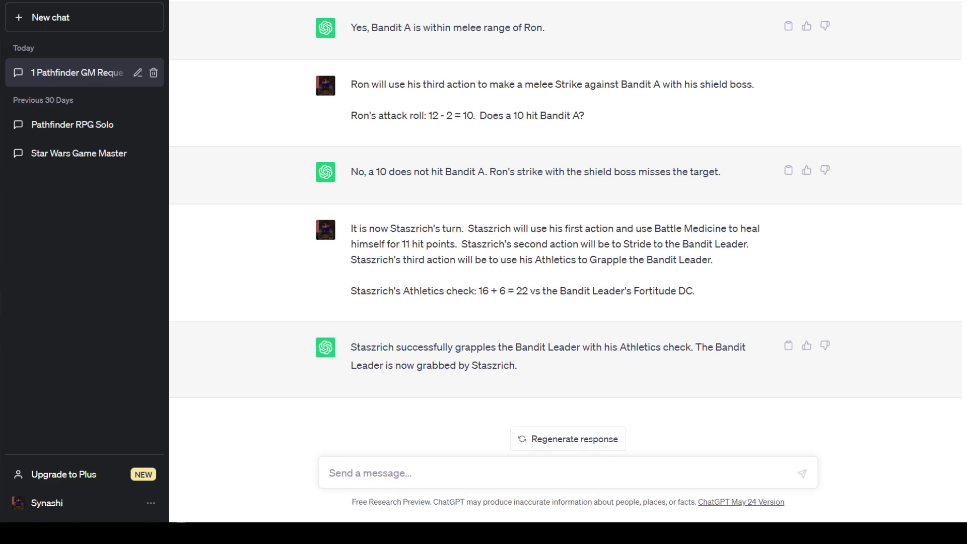
Send the message "It is the Bandit Leader's turn."
{"action": "type", "text": "It is t"}
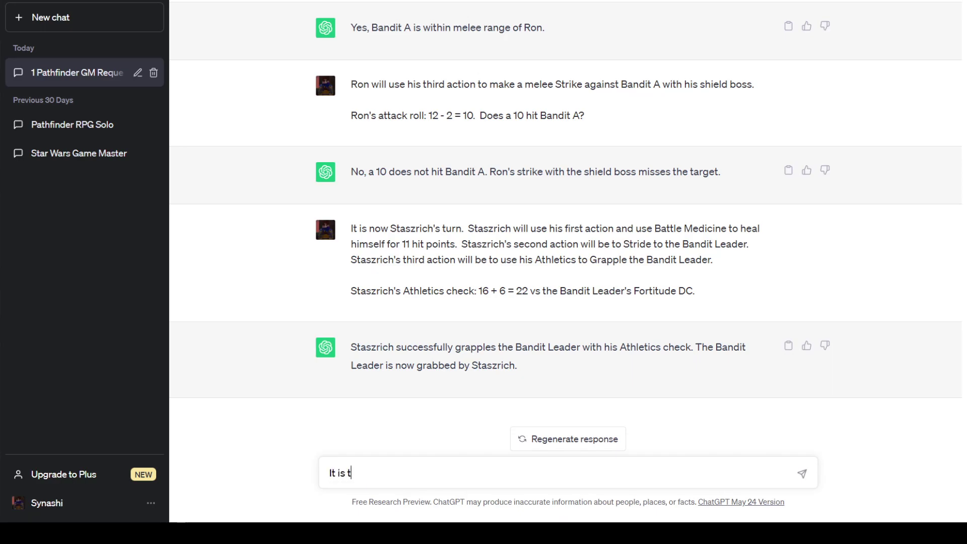
{"action": "type", "text": "he Bandit Leader's "}
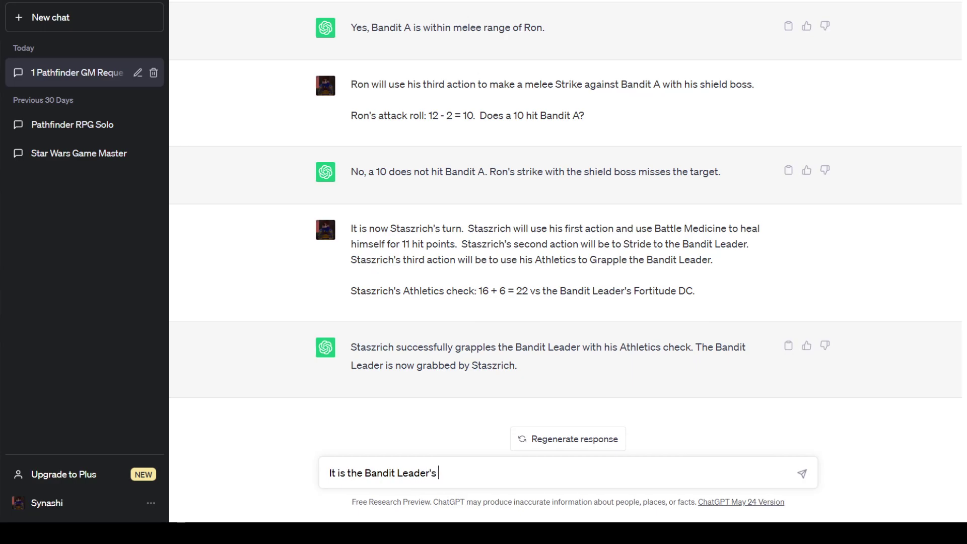
{"action": "type", "text": "turn."}
{"action": "key", "text": "Return"}
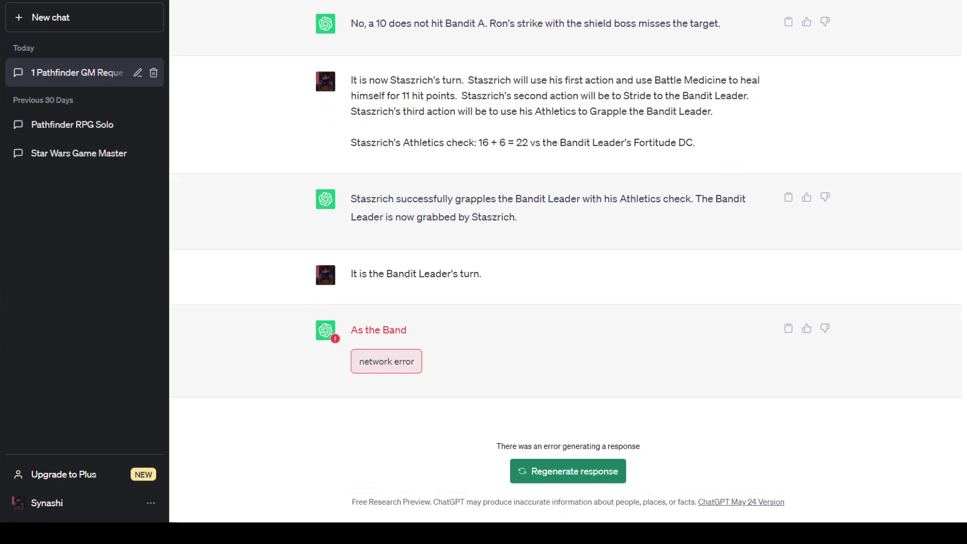
Regenerate the response for the Bandit Leader's turn and rate the new version as better
{"action": "key", "text": "Tab"}
{"action": "key", "text": "Return"}
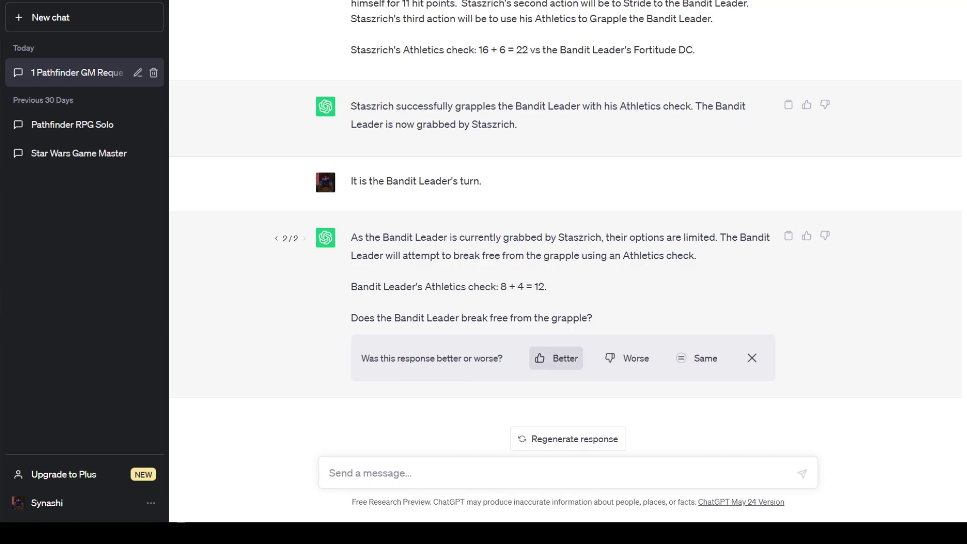
{"action": "left_click", "coordinate": [557, 359]}
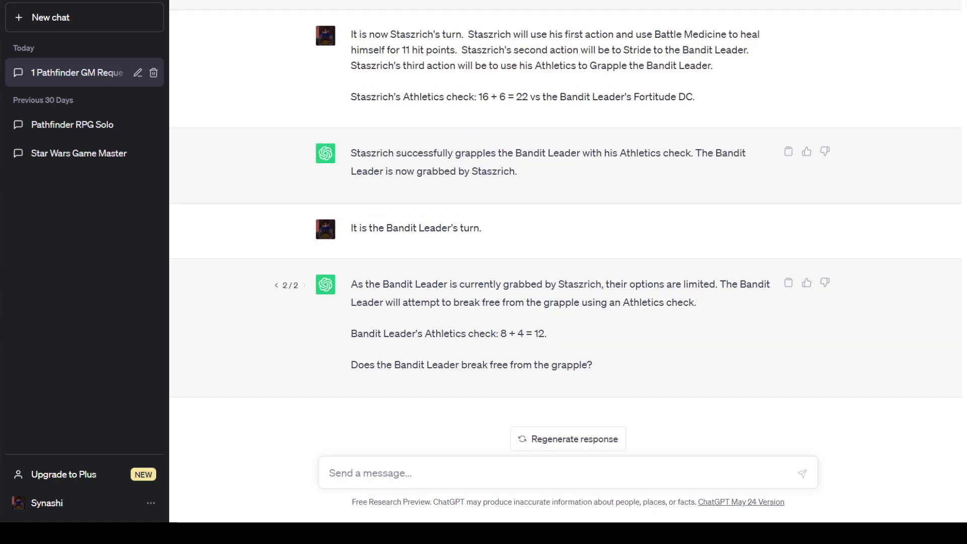
Answer the Bandit Leader's escape attempt with the message "It does not break the grapple."
{"action": "type", "text": "It does not br"}
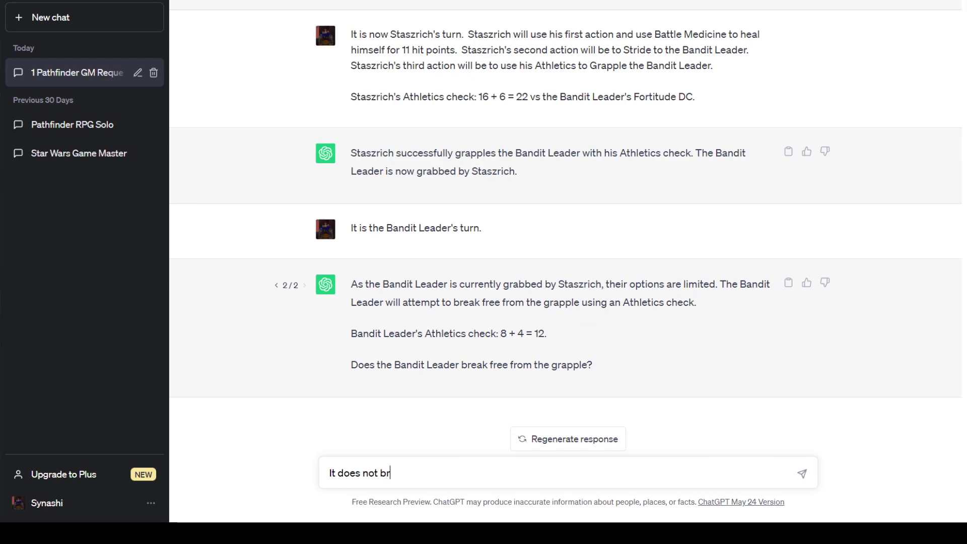
{"action": "type", "text": "eak the grapple."}
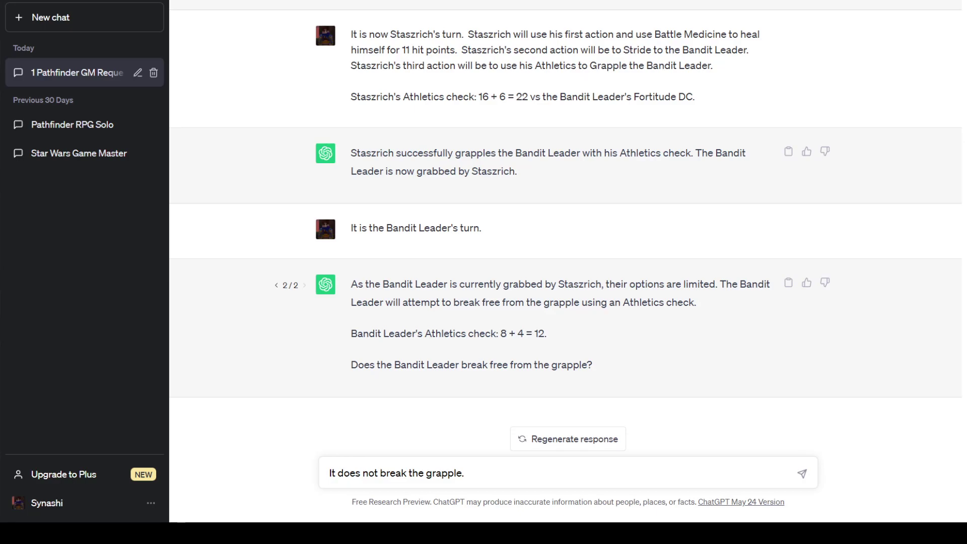
{"action": "key", "text": "Return"}
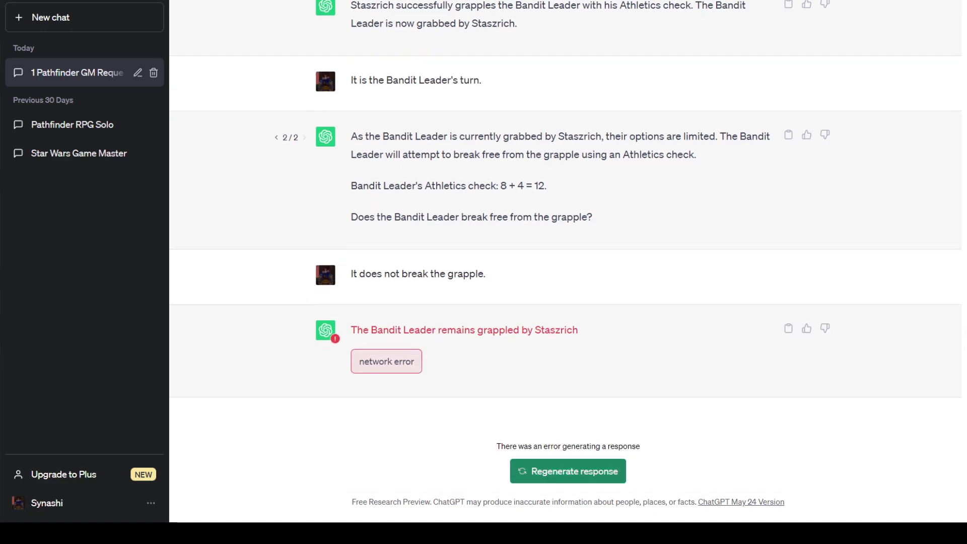
Regenerate the response about the unbroken grapple and rate the new version as better
{"action": "key", "text": "Tab"}
{"action": "key", "text": "Return"}
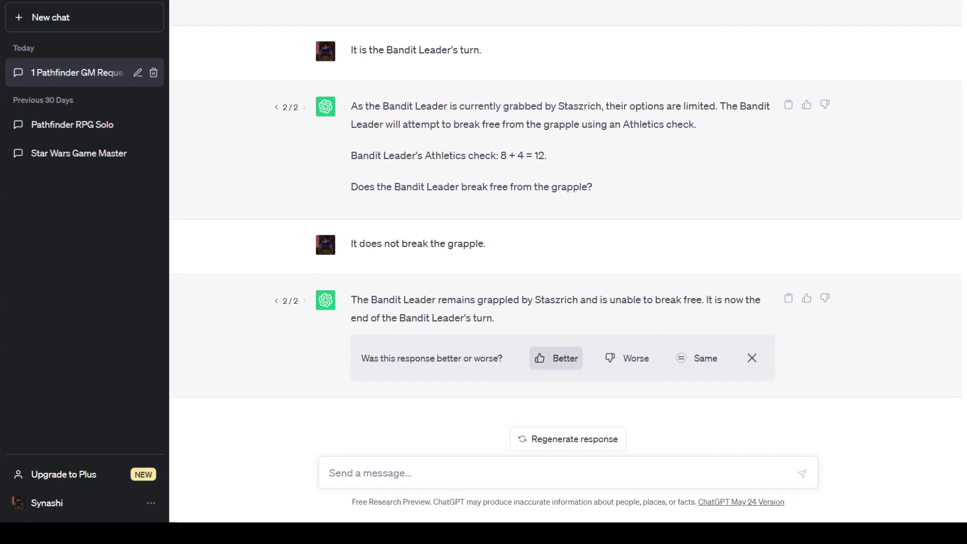
{"action": "left_click", "coordinate": [556, 359]}
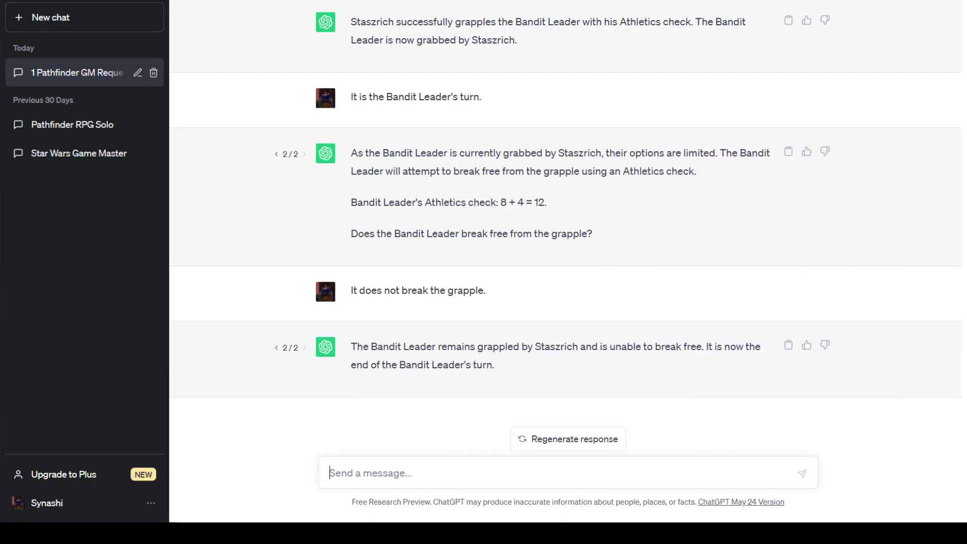
Send the message "It is now Bandit A's turn."
{"action": "type", "text": "It is now Ban"}
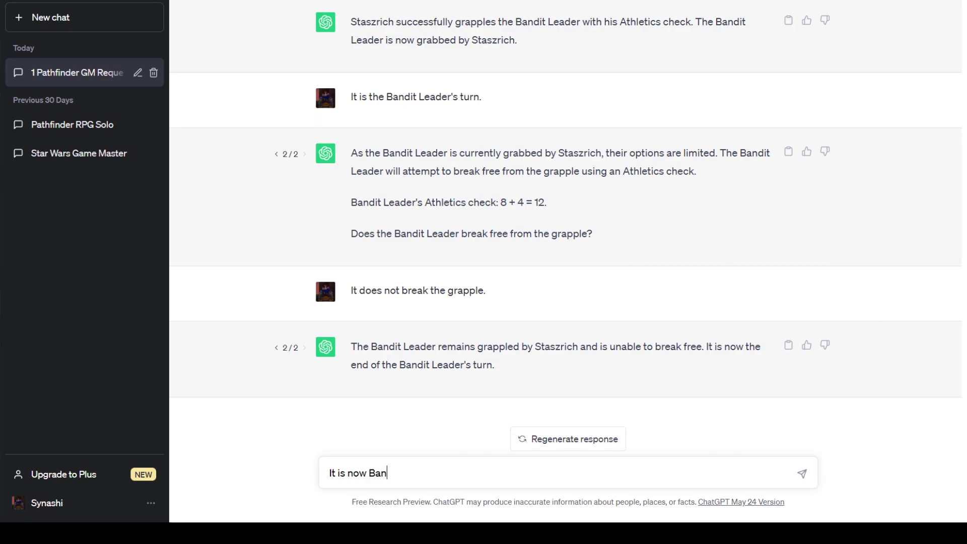
{"action": "type", "text": "dit A's turn."}
{"action": "key", "text": "Return"}
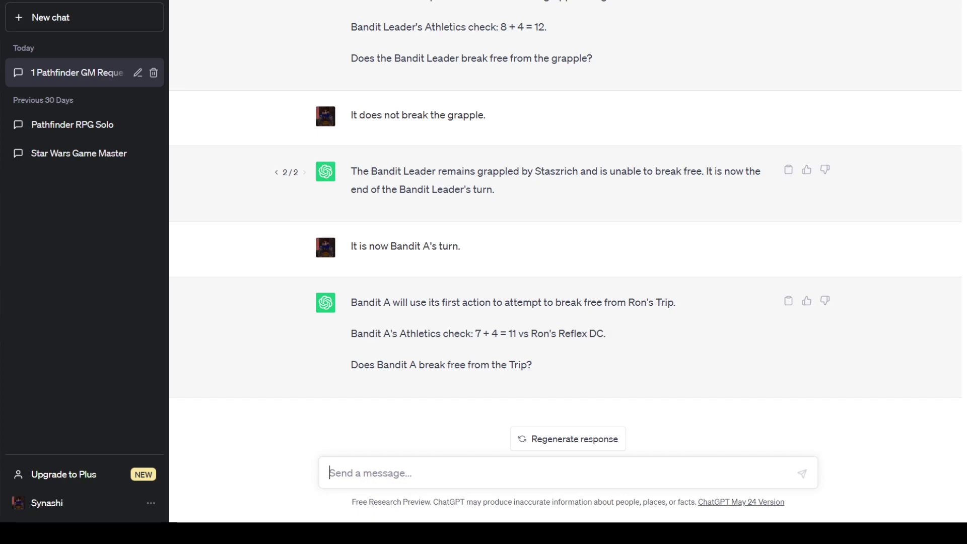
Correct the game master with the message "Ron didn't trip Bandit A."
{"action": "type", "text": "Ron didn't t"}
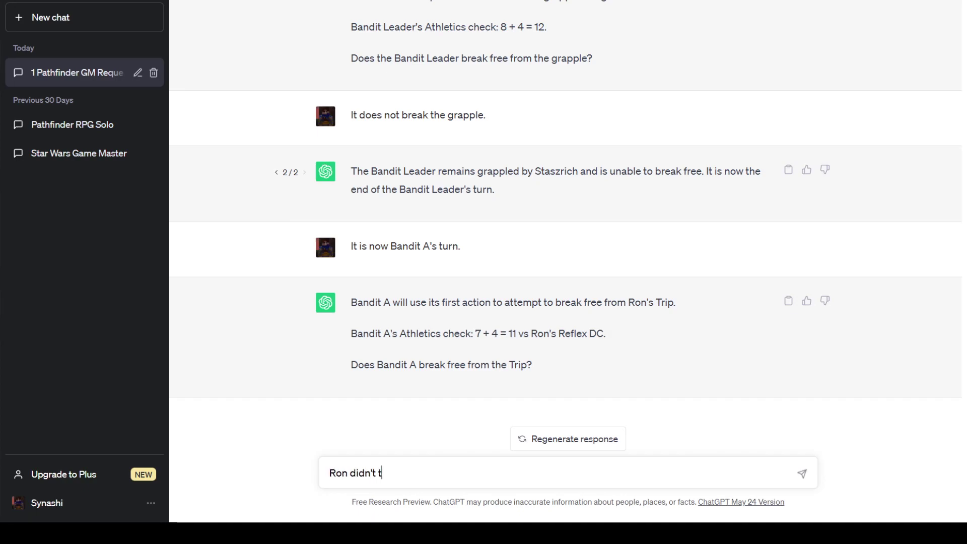
{"action": "type", "text": "rip Bandit A."}
{"action": "key", "text": "Return"}
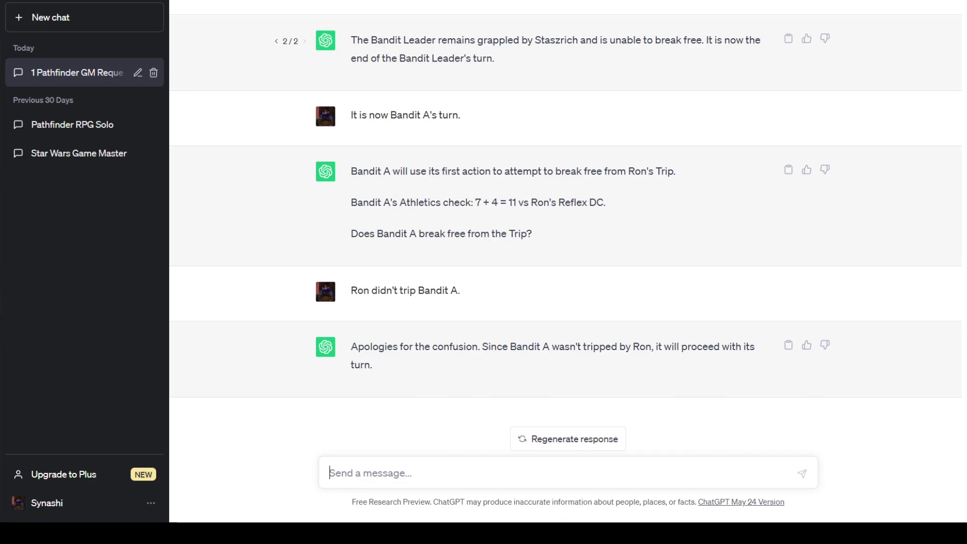
Ask the game master with the message "Determine three actions for Bandit A."
{"action": "type", "text": "Deter"}
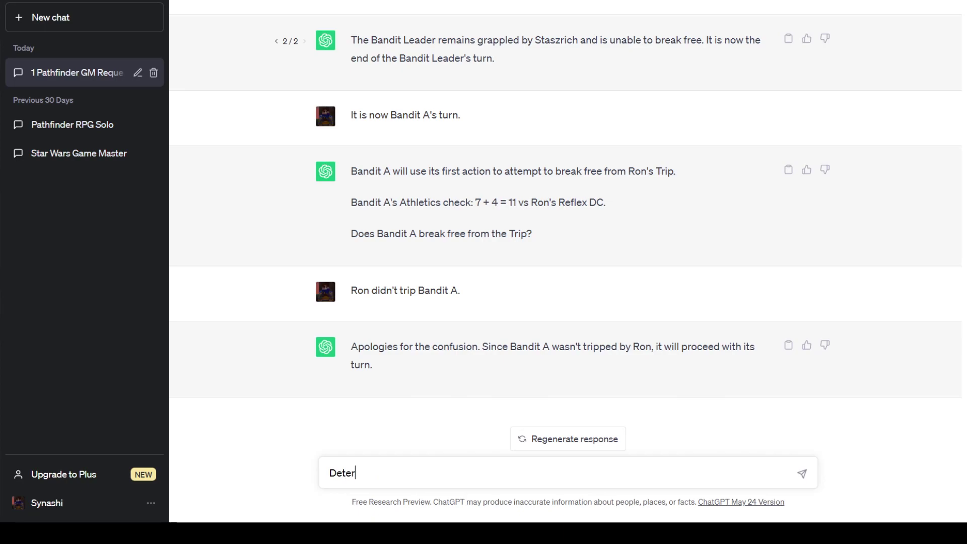
{"action": "type", "text": "mine three actio"}
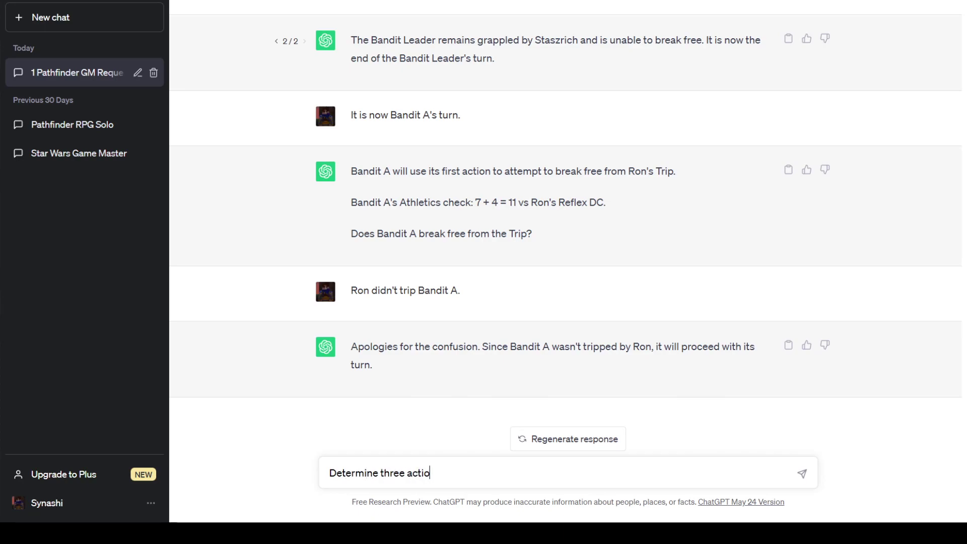
{"action": "type", "text": "ns for Bandit A."}
{"action": "key", "text": "Return"}
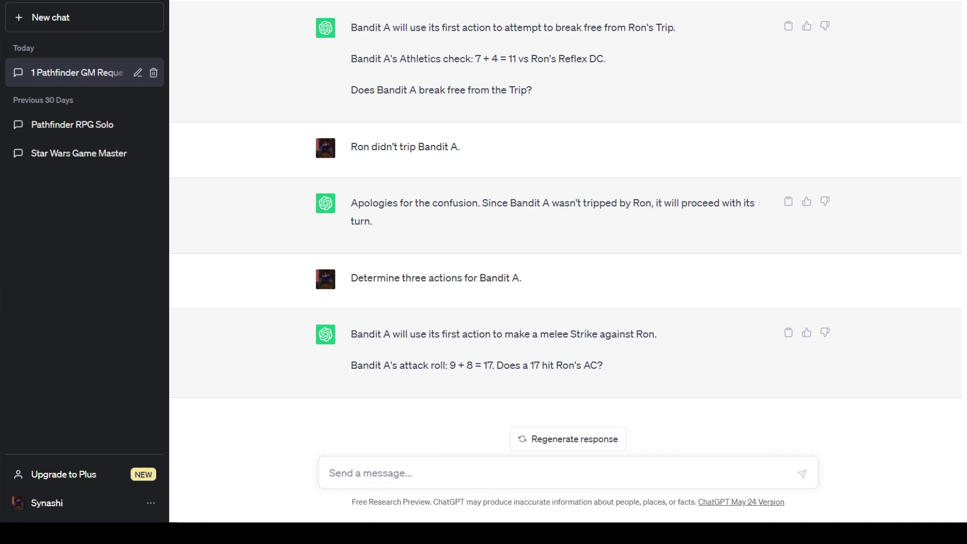
Begin the reply to the game master with "It does not."
{"action": "type", "text": "It does not."}
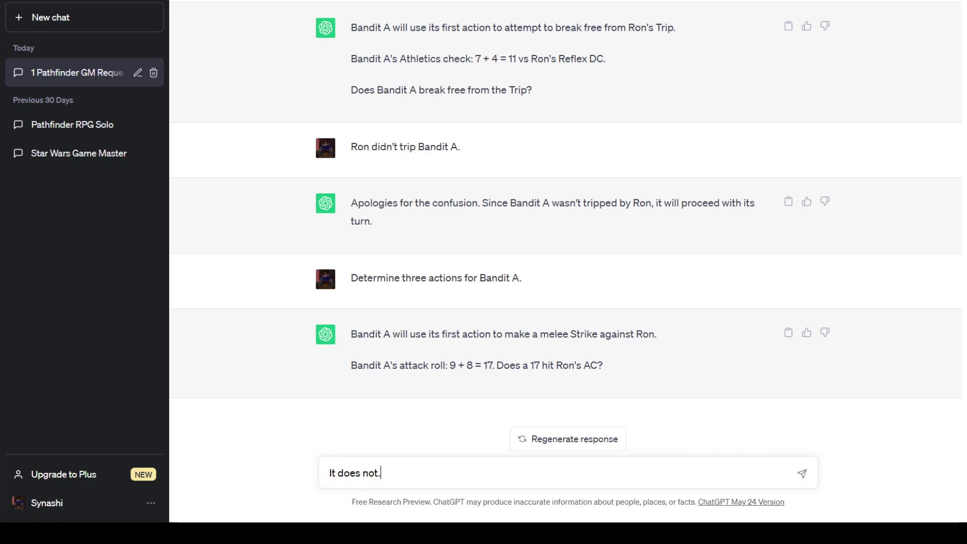
{"action": "type", "text": "  Bandit A has two actions remai"}
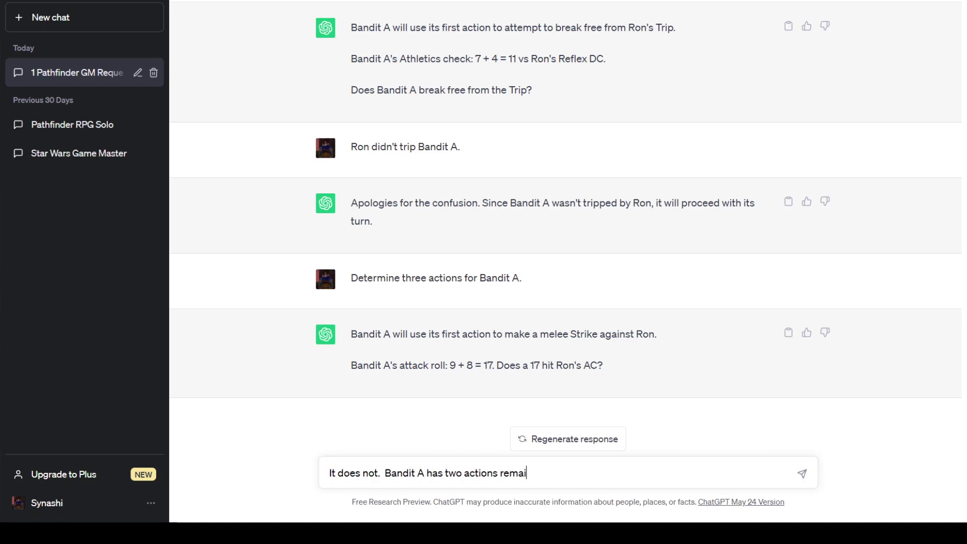
{"action": "type", "text": "ning"}
{"action": "key", "text": "BackSpace"}
{"action": "key", "text": "BackSpace"}
{"action": "key", "text": "BackSpace"}
{"action": "key", "text": "BackSpace"}
{"action": "key", "text": "BackSpace"}
{"action": "key", "text": "BackSpace"}
{"action": "key", "text": "BackSpace"}
{"action": "key", "text": "BackSpace"}
{"action": "key", "text": "BackSpace"}
{"action": "key", "text": "BackSpace"}
{"action": "key", "text": "BackSpace"}
{"action": "key", "text": "BackSpace"}
{"action": "key", "text": "BackSpace"}
{"action": "key", "text": "BackSpace"}
{"action": "key", "text": "BackSpace"}
{"action": "key", "text": "BackSpace"}
{"action": "key", "text": "BackSpace"}
{"action": "key", "text": "BackSpace"}
{"action": "key", "text": "BackSpace"}
{"action": "key", "text": "BackSpace"}
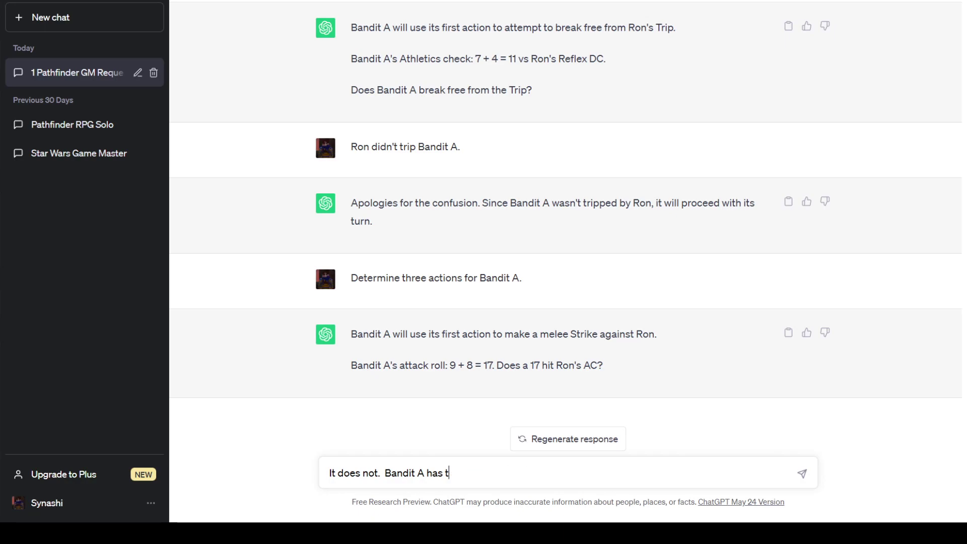
{"action": "key", "text": "BackSpace"}
{"action": "key", "text": "BackSpace"}
{"action": "key", "text": "BackSpace"}
{"action": "key", "text": "BackSpace"}
{"action": "key", "text": "BackSpace"}
{"action": "key", "text": "BackSpace"}
{"action": "key", "text": "BackSpace"}
{"action": "key", "text": "BackSpace"}
{"action": "key", "text": "BackSpace"}
{"action": "key", "text": "BackSpace"}
{"action": "key", "text": "BackSpace"}
{"action": "key", "text": "BackSpace"}
{"action": "key", "text": "BackSpace"}
{"action": "key", "text": "BackSpace"}
Complete the reply with "Determine two more actions for Bandit A.", send it, and regenerate the interrupted response
{"action": "type", "text": "Determine two more actions"}
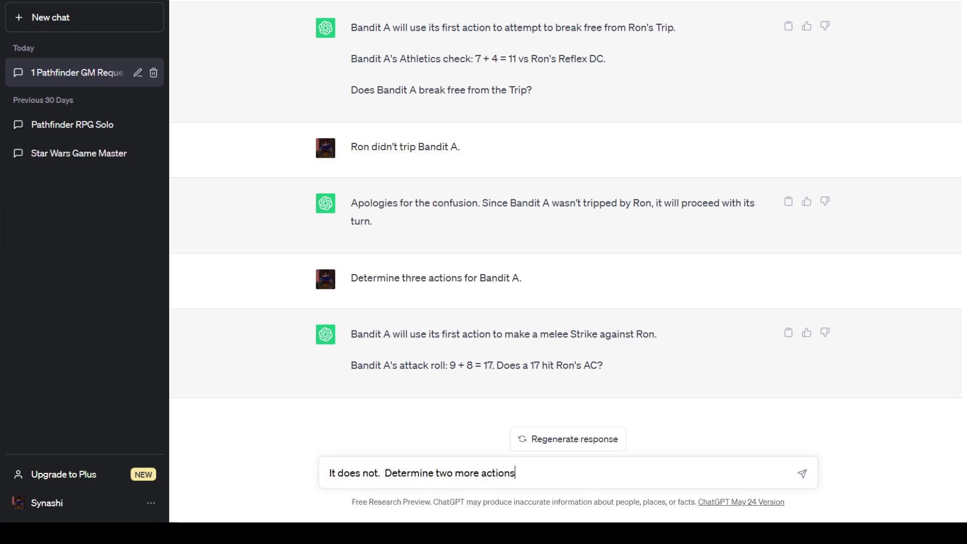
{"action": "type", "text": " for Bandit A."}
{"action": "key", "text": "Return"}
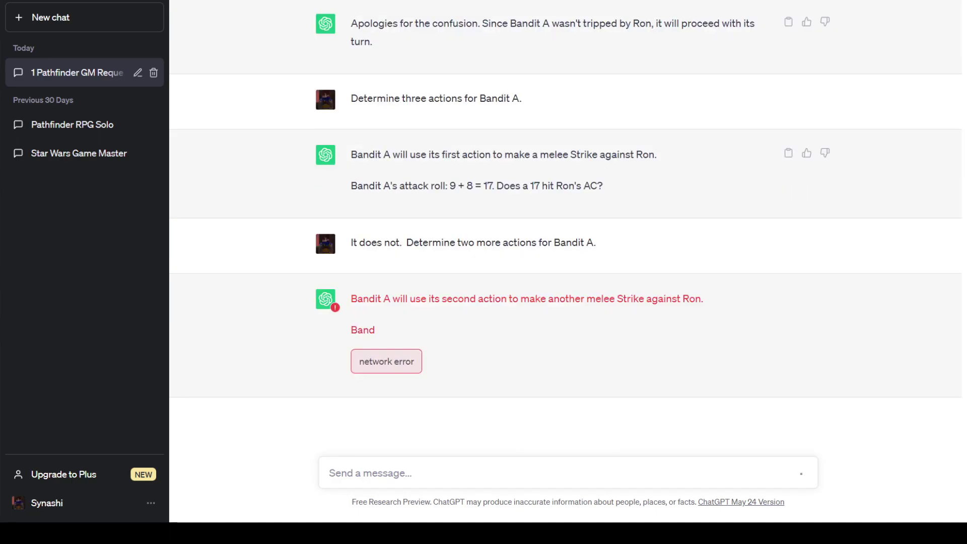
{"action": "left_click", "coordinate": [568, 471]}
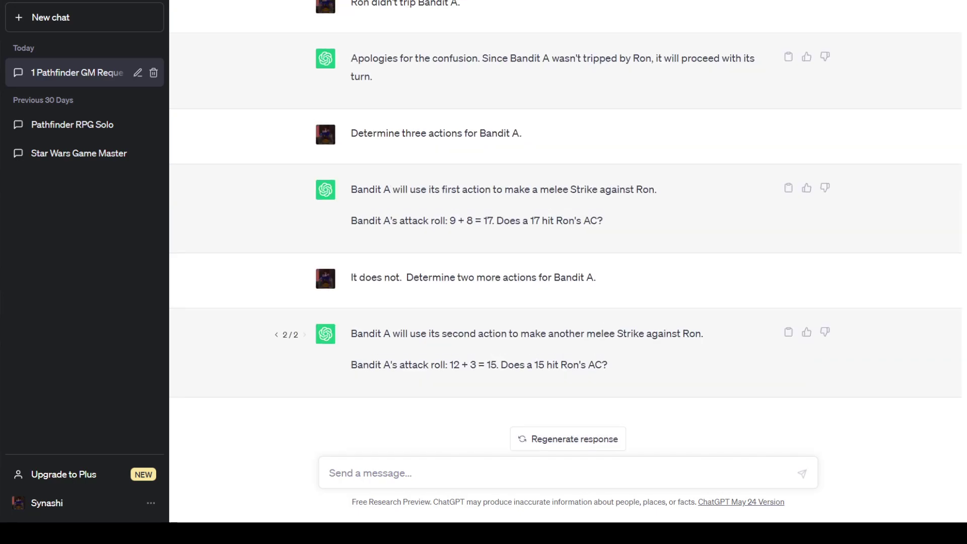
Answer the game master with the message "Nope. Determine one more action for Bandit A."
{"action": "type", "text": "A"}
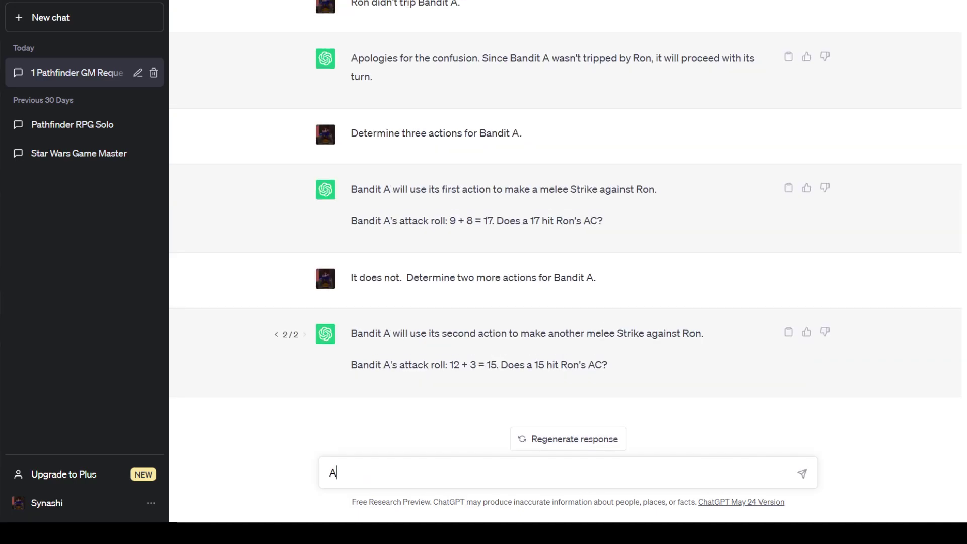
{"action": "key", "text": "BackSpace"}
{"action": "type", "text": "Nope.  D"}
{"action": "type", "text": "etermine more"}
{"action": "key", "text": "BackSpace"}
{"action": "key", "text": "BackSpace"}
{"action": "key", "text": "BackSpace"}
{"action": "key", "text": "BackSpace"}
{"action": "type", "text": "o"}
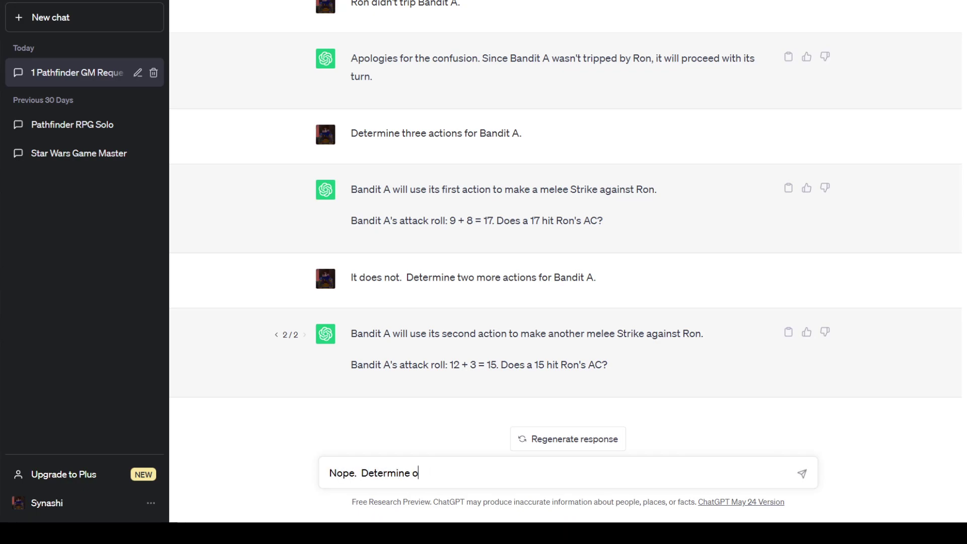
{"action": "type", "text": "ne more action for Bandit A."}
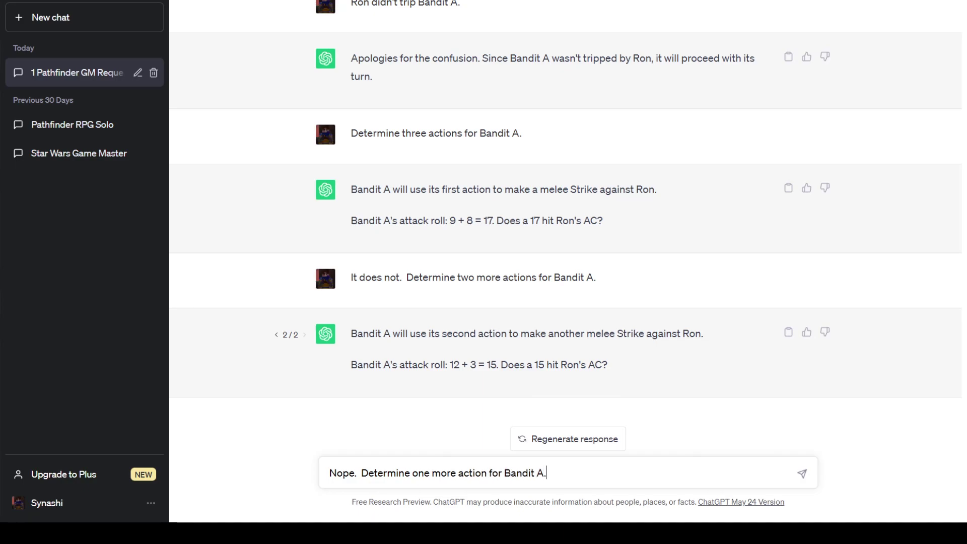
{"action": "key", "text": "Return"}
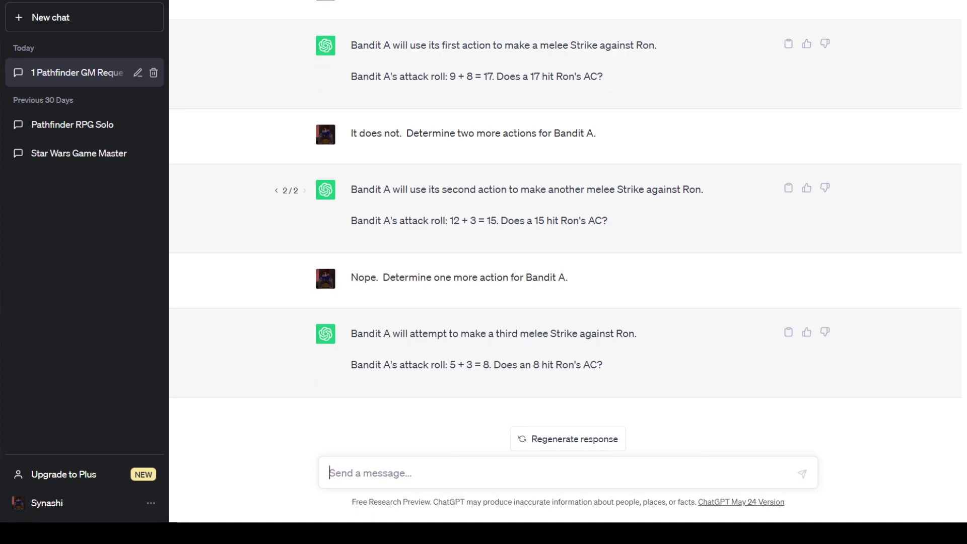
Draft the reply "No. It is now Moira's turn. Moira will use her first action to make a melee Strike against Bandit A."
{"action": "type", "text": "No."}
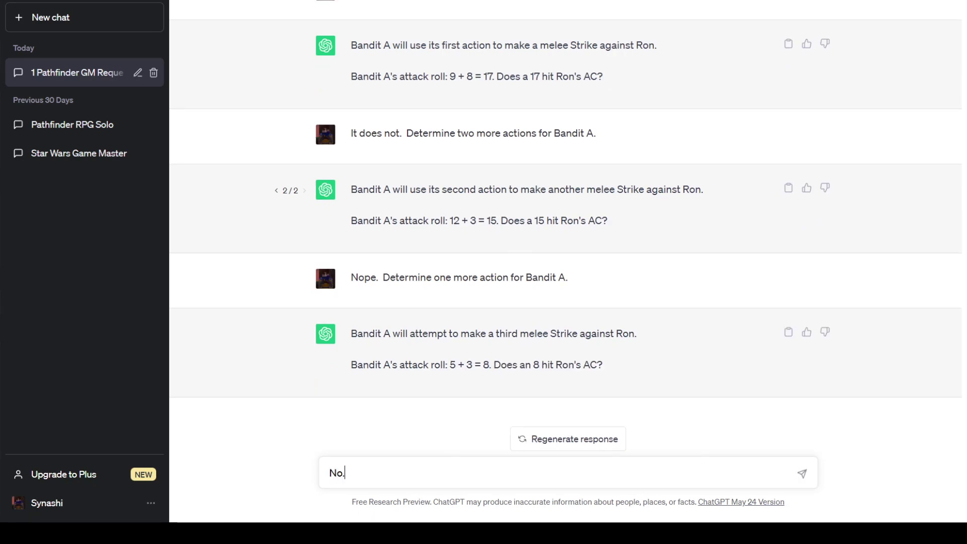
{"action": "type", "text": "  It is now Moira's turn."}
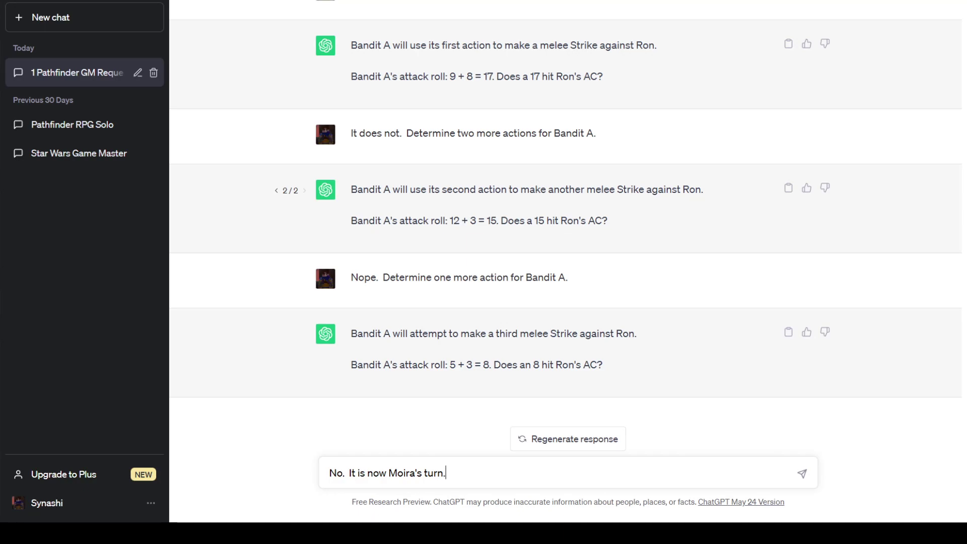
{"action": "type", "text": "Moira will h"}
{"action": "key", "text": "BackSpace"}
{"action": "type", "text": "use her fir"}
{"action": "type", "text": "st "}
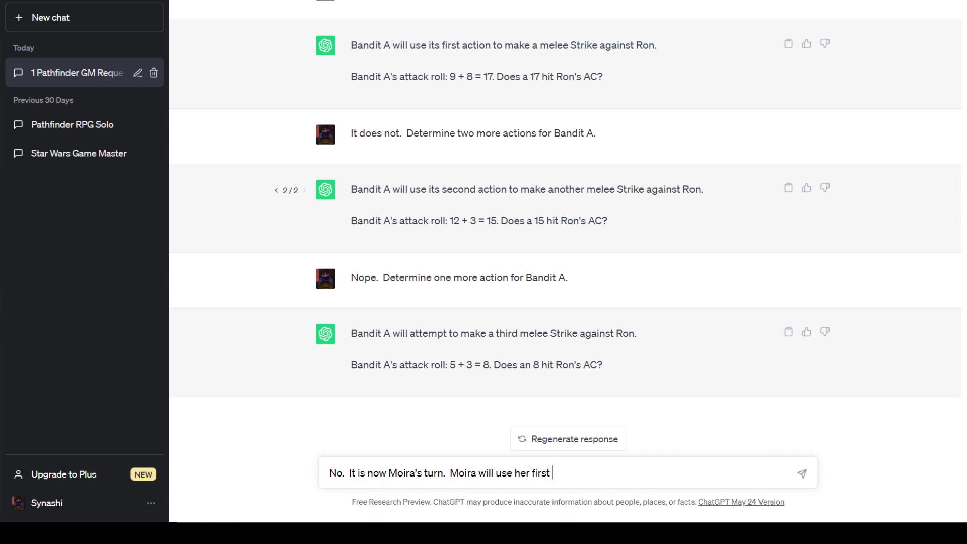
{"action": "type", "text": "action to make a melee Stri"}
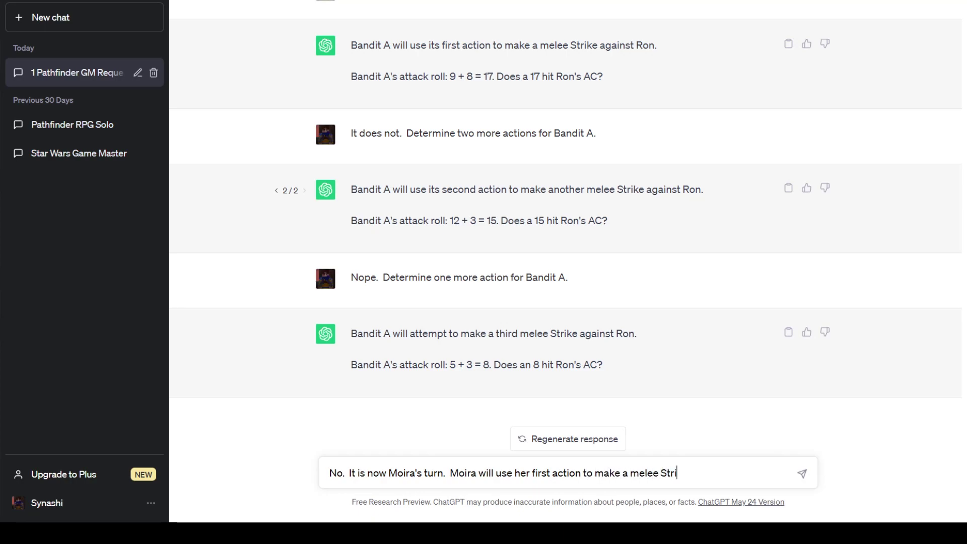
{"action": "type", "text": "ke against Bandit A."}
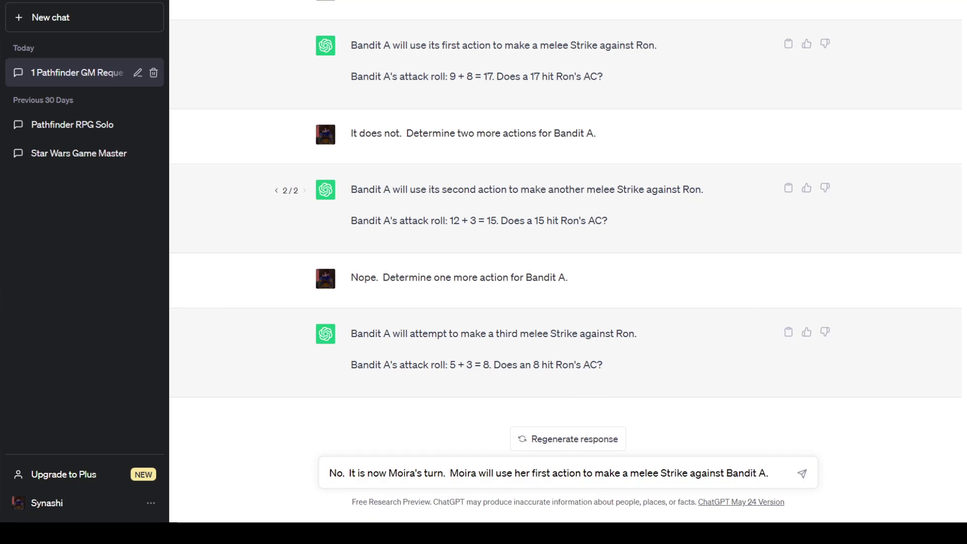
Add a paragraph "Moira's attack roll: 18 + 7 = 25. Does a 25 exceed Bandit A's AC by 10 or more?" and send the message
{"action": "key", "text": "shift+Return"}
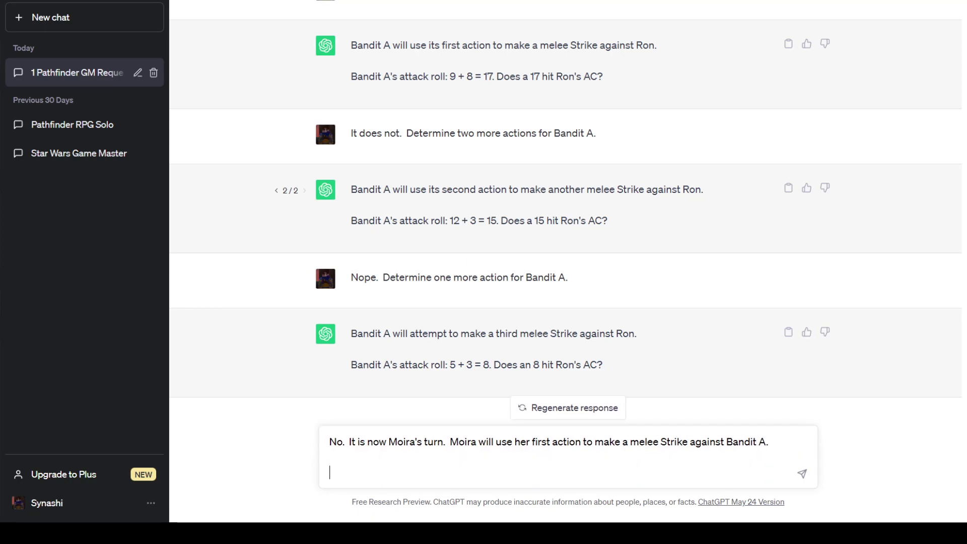
{"action": "type", "text": "Moira's attack ro"}
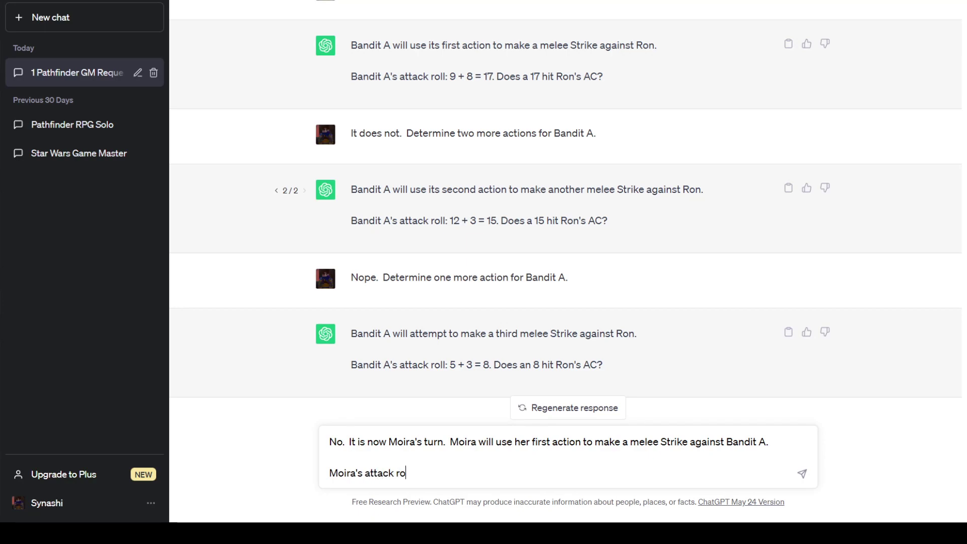
{"action": "type", "text": "ll: 18 + 7 = 25.  Does a 25 me"}
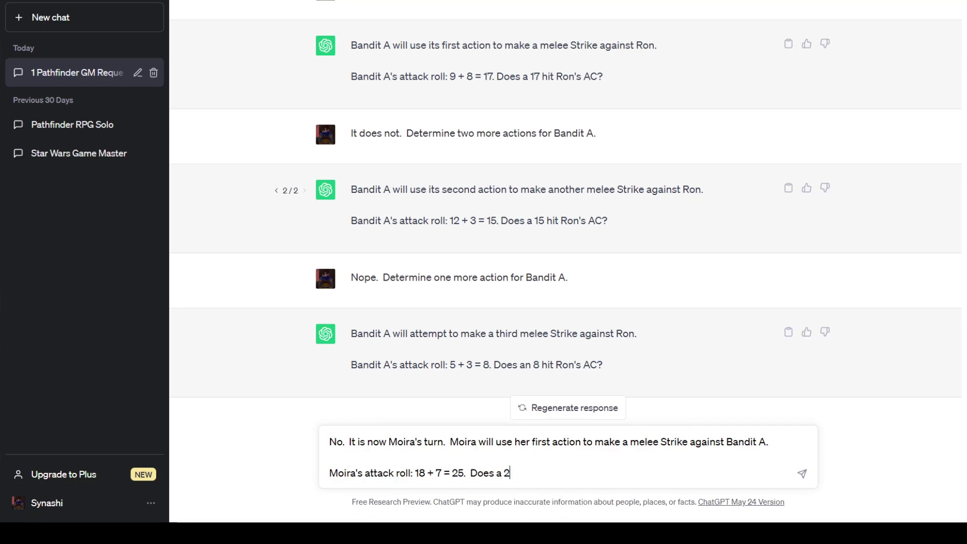
{"action": "key", "text": "BackSpace"}
{"action": "key", "text": "BackSpace"}
{"action": "type", "text": "exceed Bandit A"}
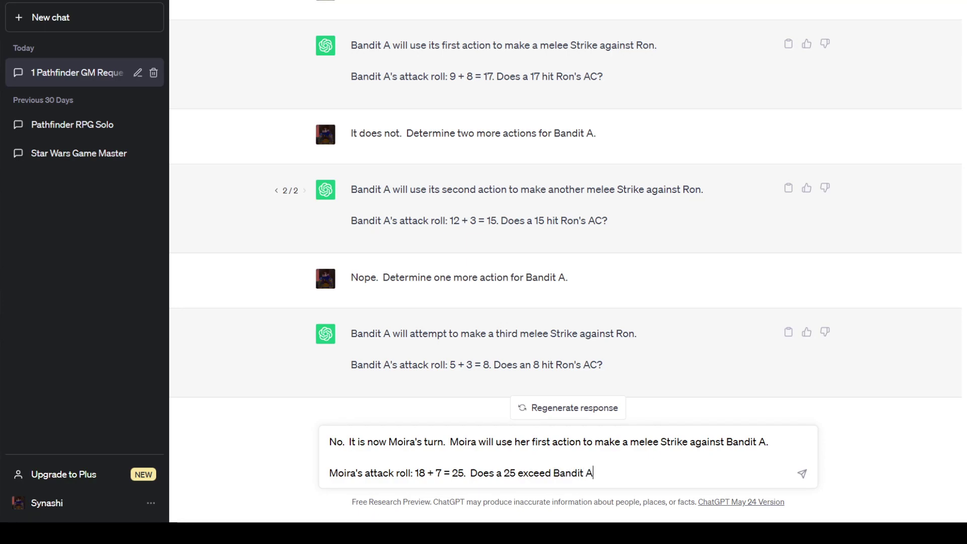
{"action": "type", "text": "'s AC by 10 or more?"}
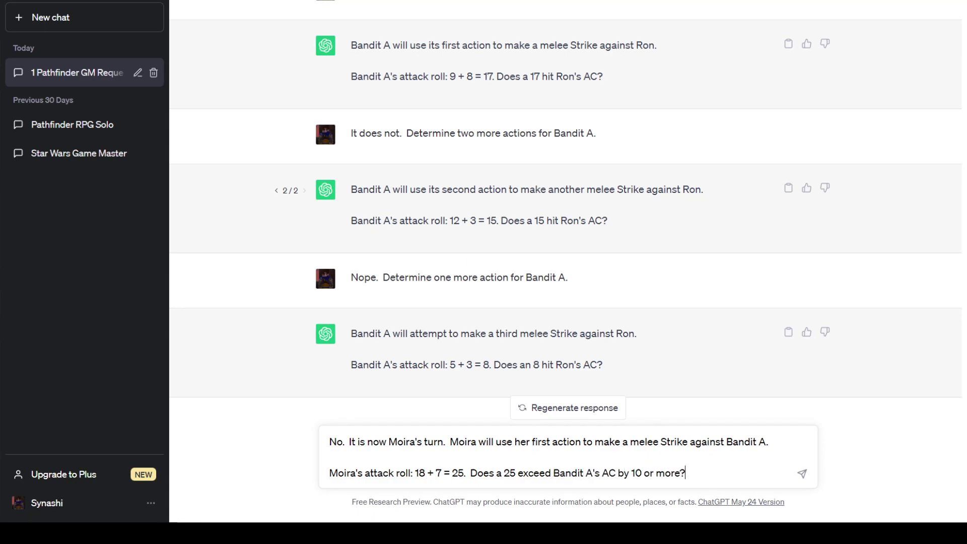
{"action": "key", "text": "Return"}
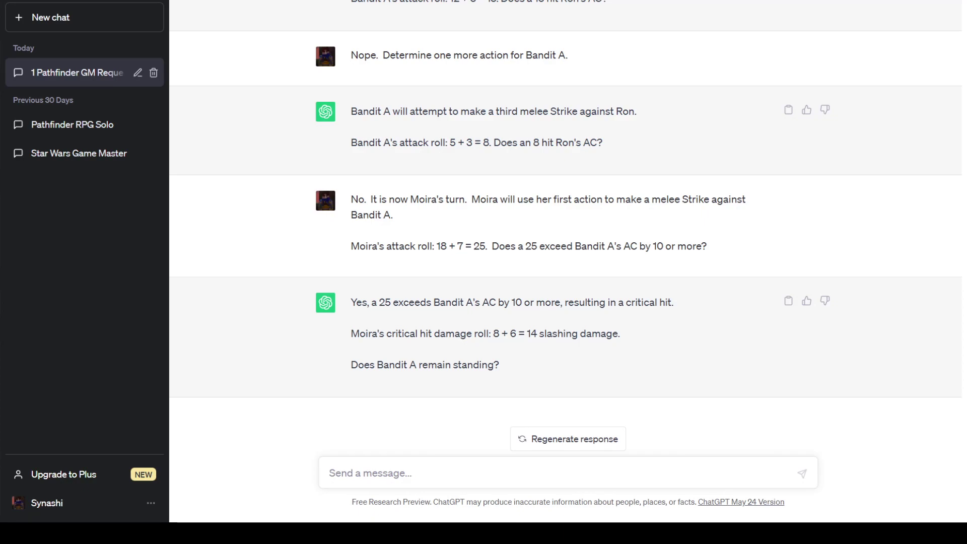
Correct the game master with the message "That's not Moira's roll. We'll provide you with Moira's damage roll."
{"action": "type", "text": "That's n"}
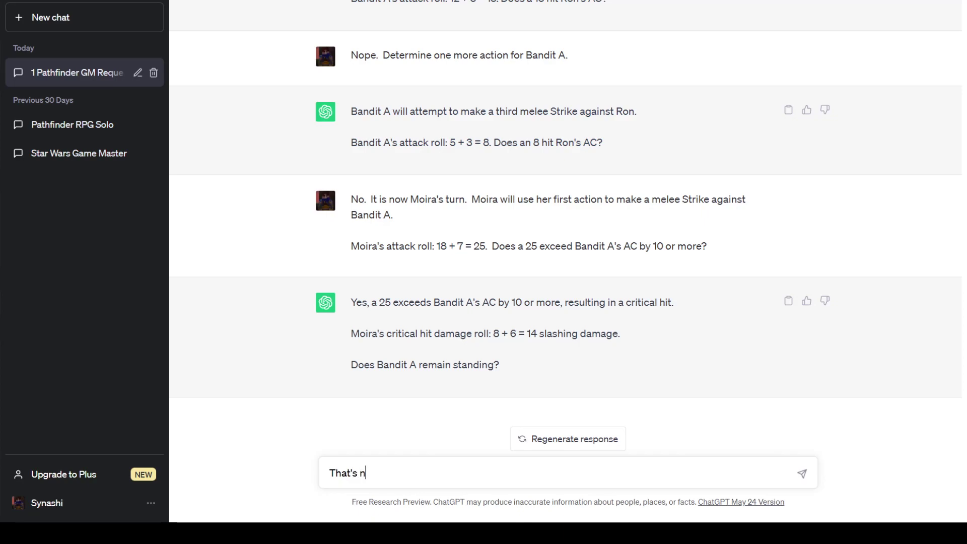
{"action": "type", "text": "ot Moira's roll.  We'll pro"}
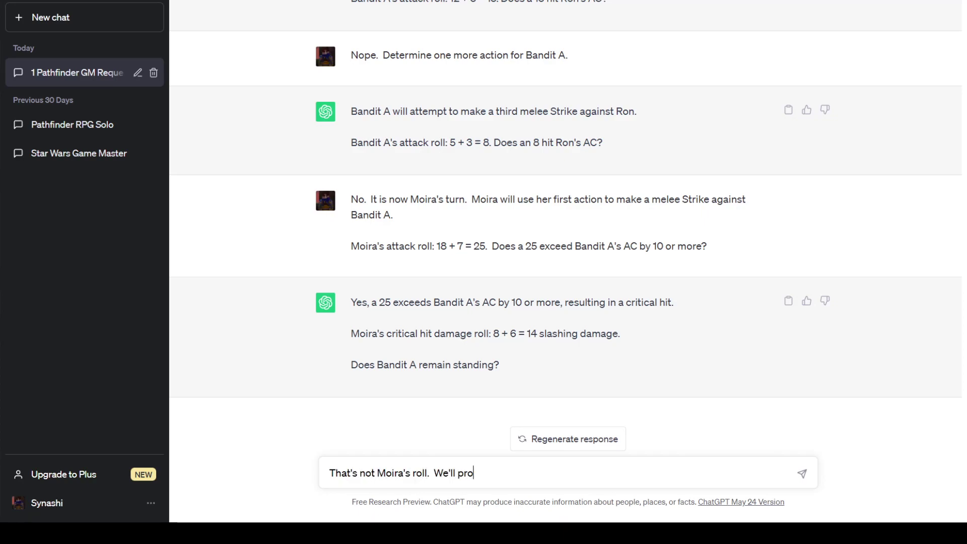
{"action": "type", "text": "vide you with Moira"}
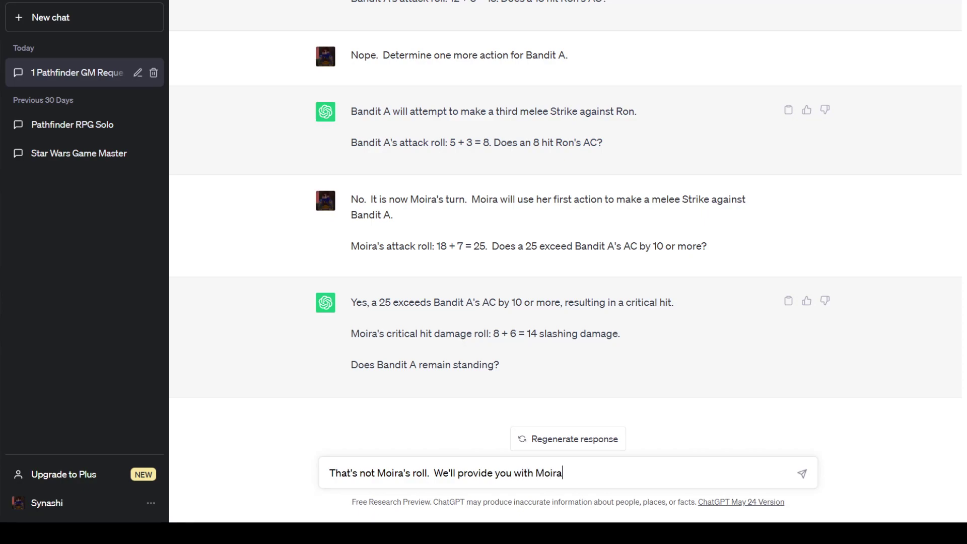
{"action": "type", "text": "'s damage roll."}
{"action": "key", "text": "Return"}
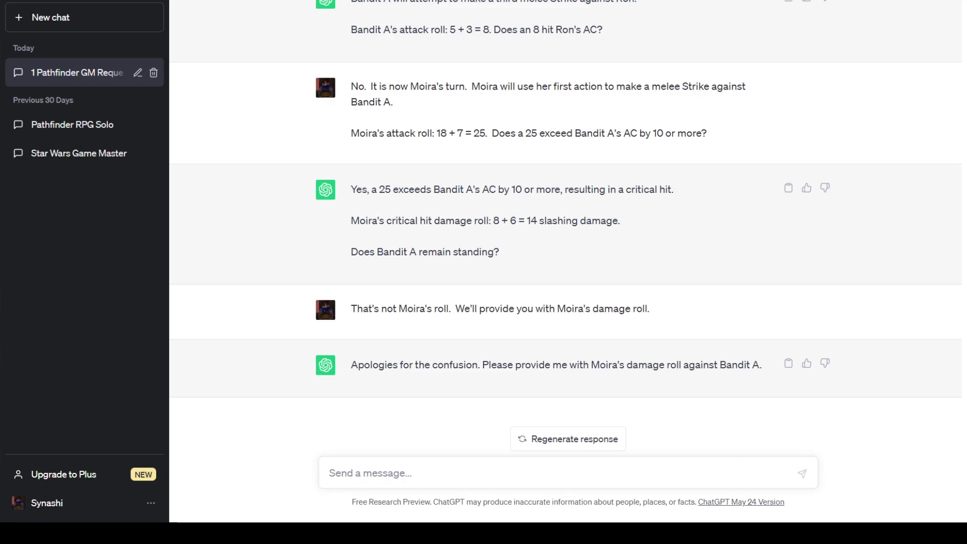
Send the message "Moira deals 10 slashing damage to Bandit A. Does Bandit A remain standing?"
{"action": "type", "text": "Moira d"}
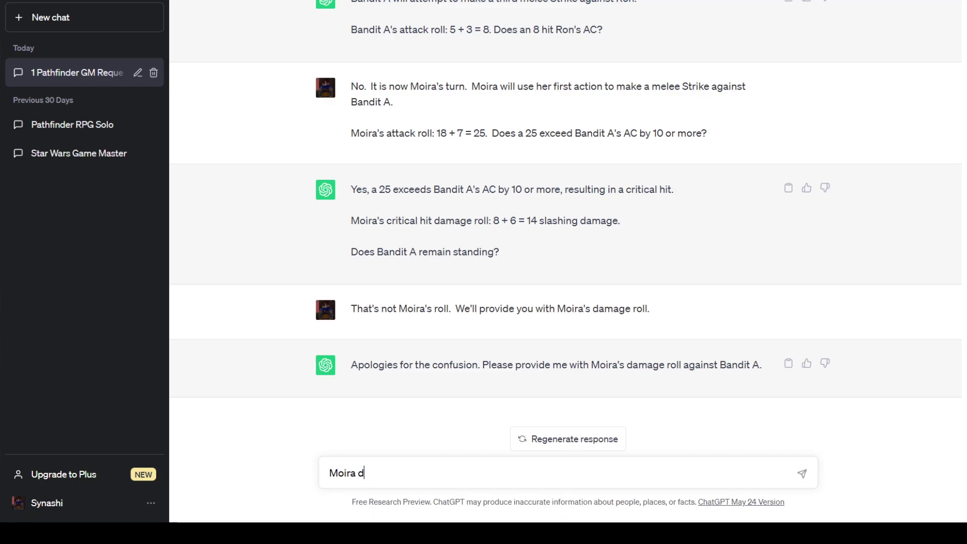
{"action": "type", "text": "eals 10 slashing damage to "}
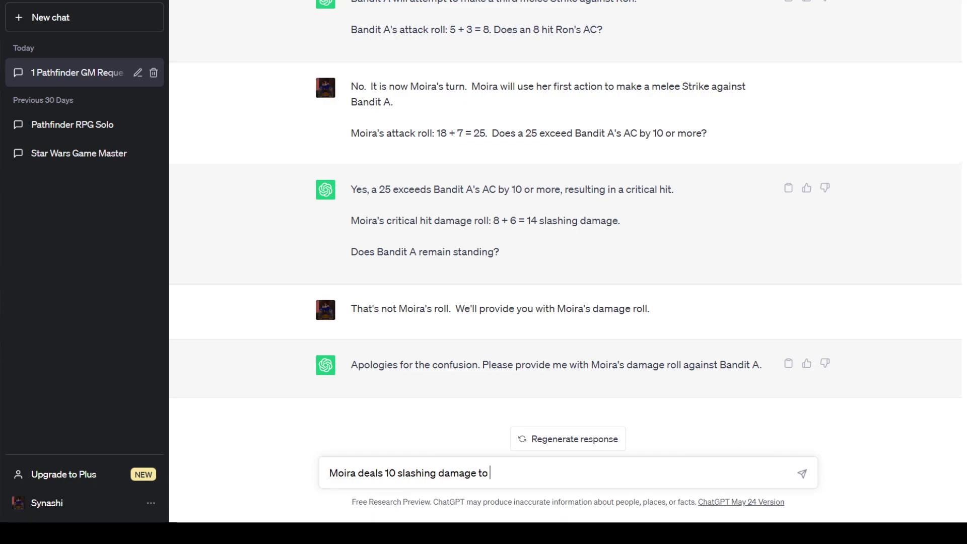
{"action": "type", "text": "Bandit A.  Does Bandit A remaini"}
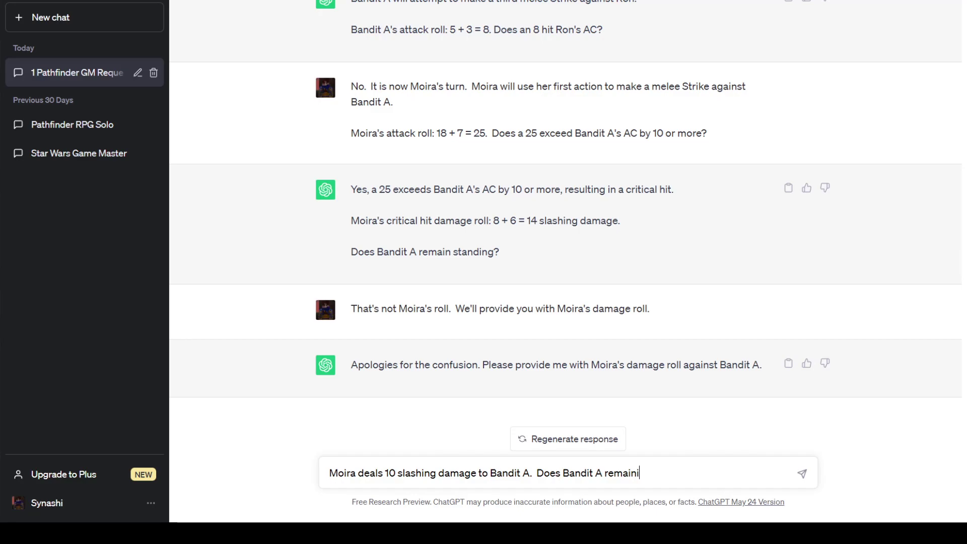
{"action": "key", "text": "BackSpace"}
{"action": "type", "text": "standing?"}
{"action": "key", "text": "Return"}
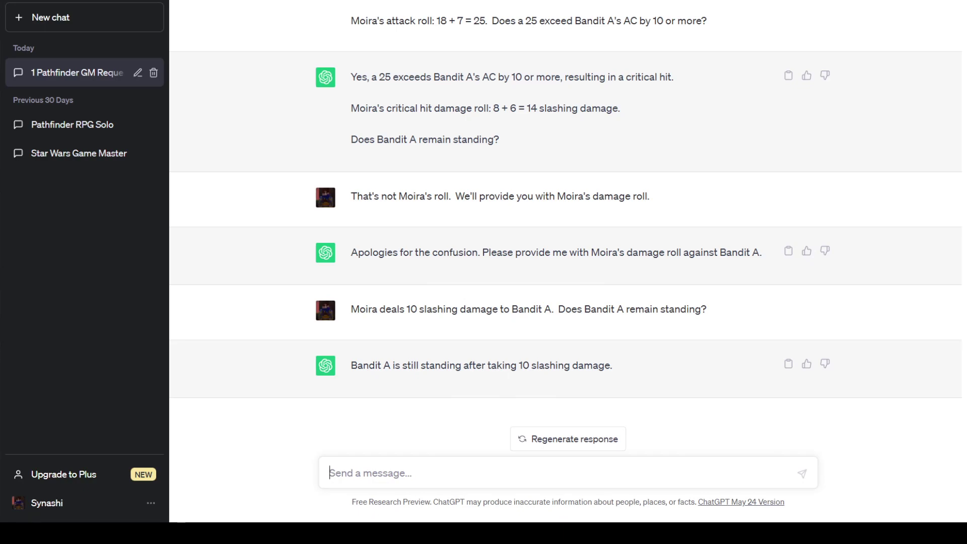
Draft the message "Moira will make another melee Strike against Bandit A with her shortsword."
{"action": "type", "text": "M"}
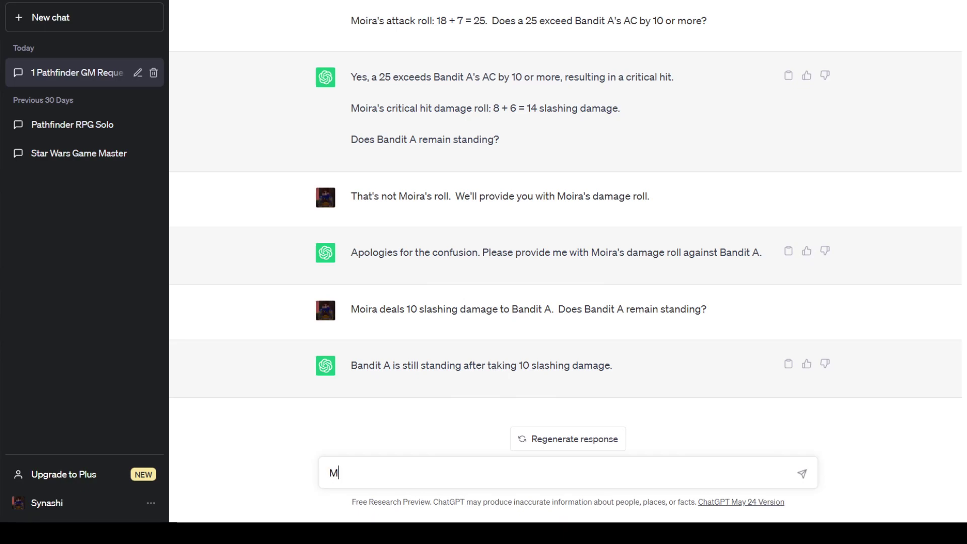
{"action": "type", "text": "oira will make another mess"}
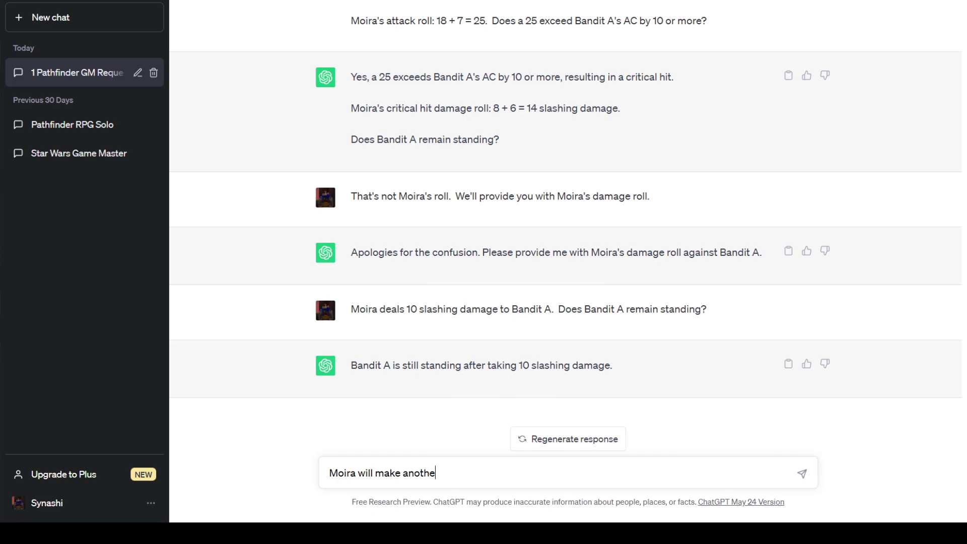
{"action": "key", "text": "BackSpace"}
{"action": "key", "text": "BackSpace"}
{"action": "type", "text": "lee Strike ag"}
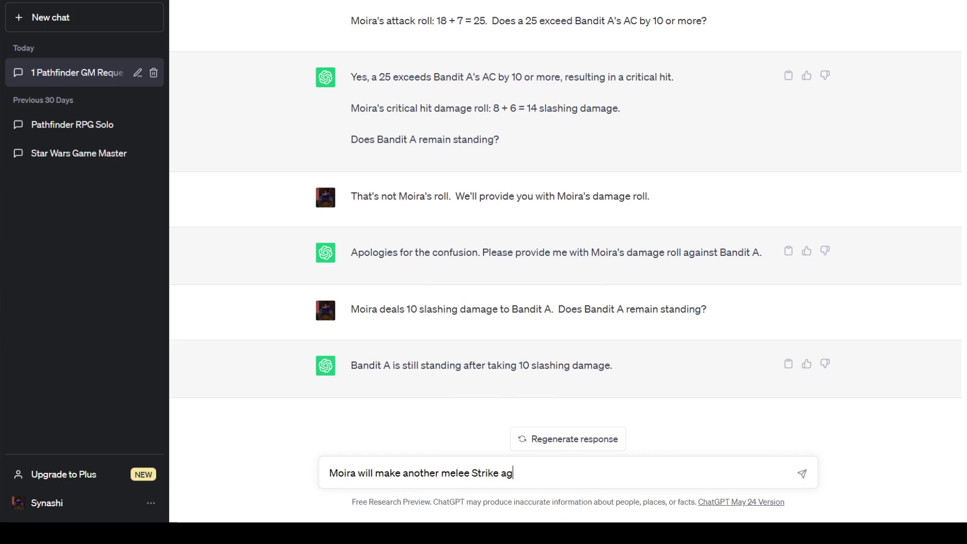
{"action": "type", "text": "ainst Bandit A with her shortsw"}
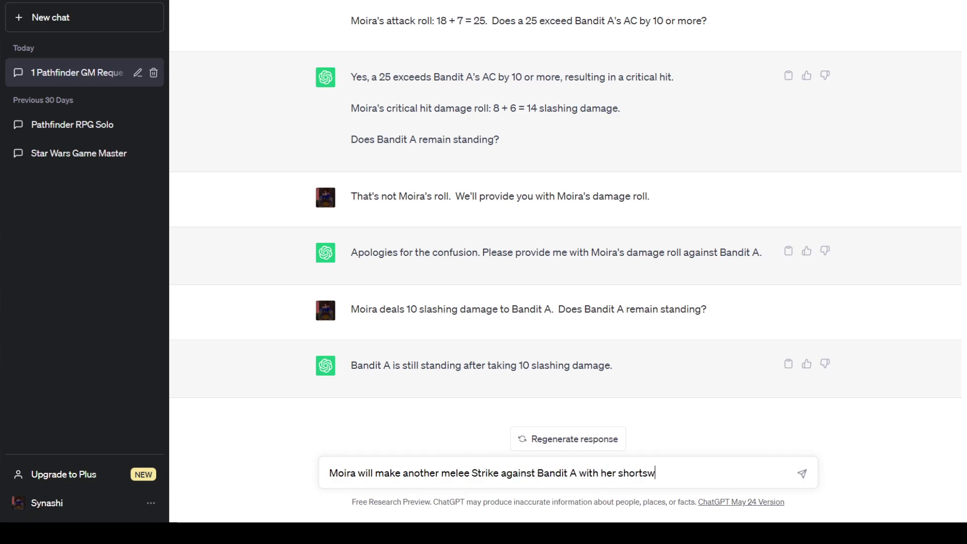
{"action": "type", "text": "ord."}
Add a paragraph "Moira's attack roll: 12 + 3 = 15. 15 hits Bandit A's AC."
{"action": "key", "text": "shift+Return"}
{"action": "type", "text": "Moir"}
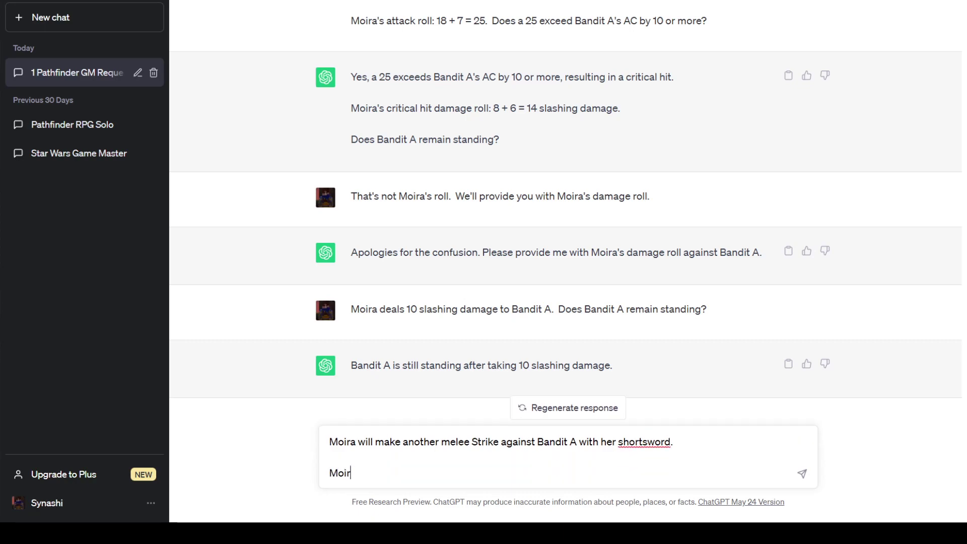
{"action": "type", "text": "a's attack roll: 12 + 3"}
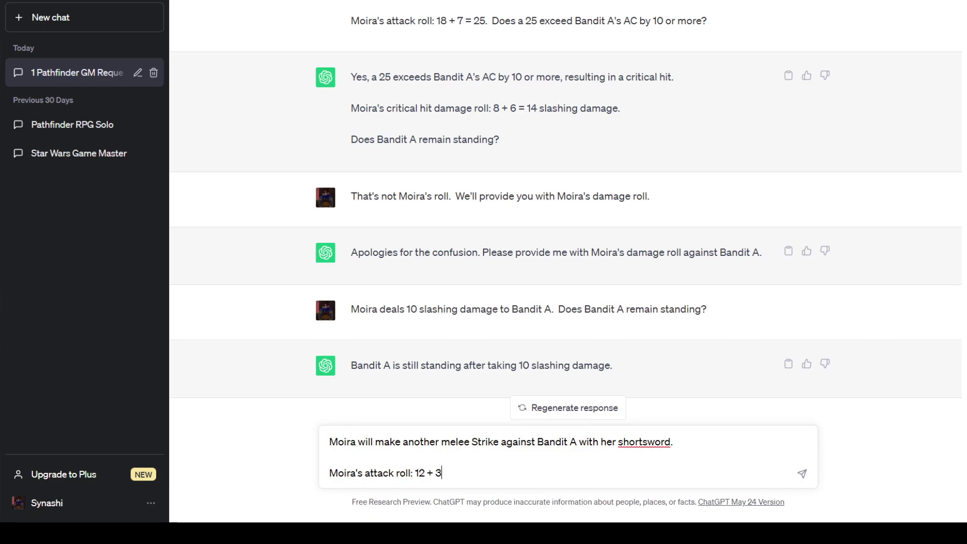
{"action": "type", "text": " = 15. .  15 hits Bandit A's AC."}
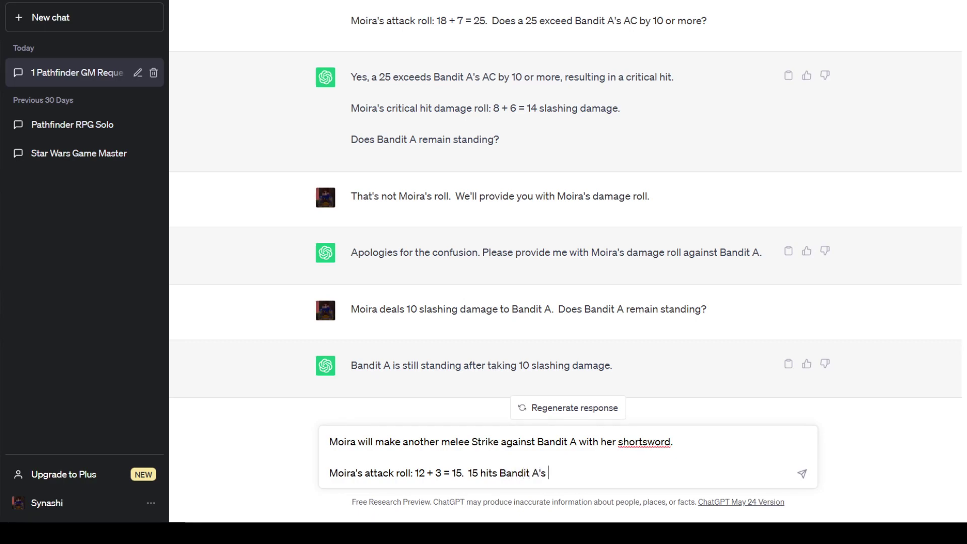
Add a paragraph "Moira's damage roll: 7 slashing damage to Bandit A. Is Bandit A still standing?" and send the message
{"action": "key", "text": "shift+Return"}
{"action": "key", "text": "shift+Return"}
{"action": "type", "text": "Mo"}
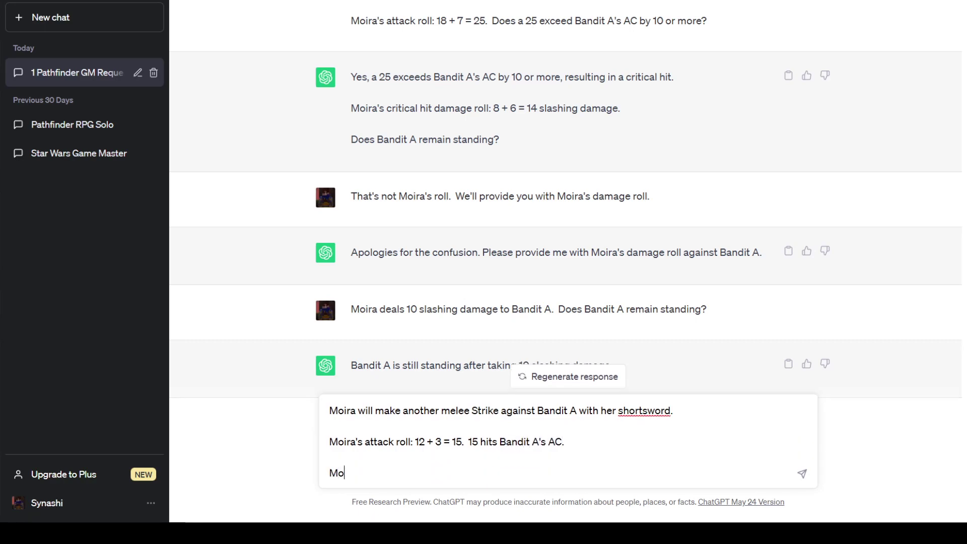
{"action": "type", "text": "ira's damage roll"}
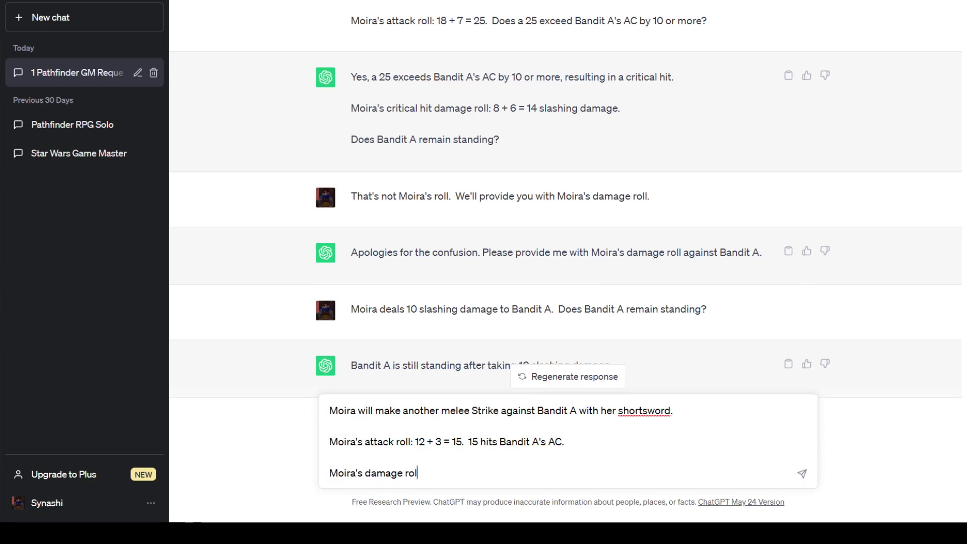
{"action": "key", "text": "BackSpace"}
{"action": "type", "text": ": 7 slashing damag"}
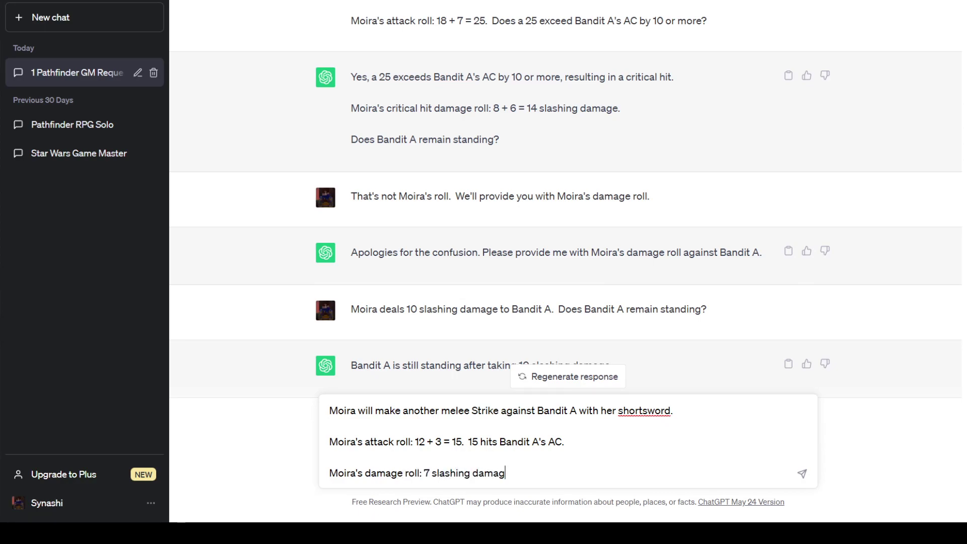
{"action": "type", "text": "e to Bandit A.  Is Ban"}
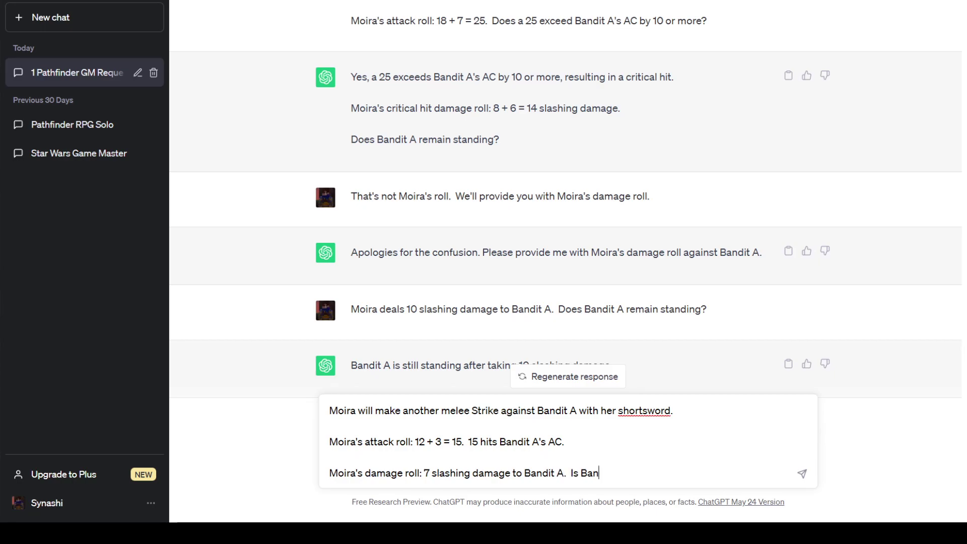
{"action": "type", "text": "dit A still standing?"}
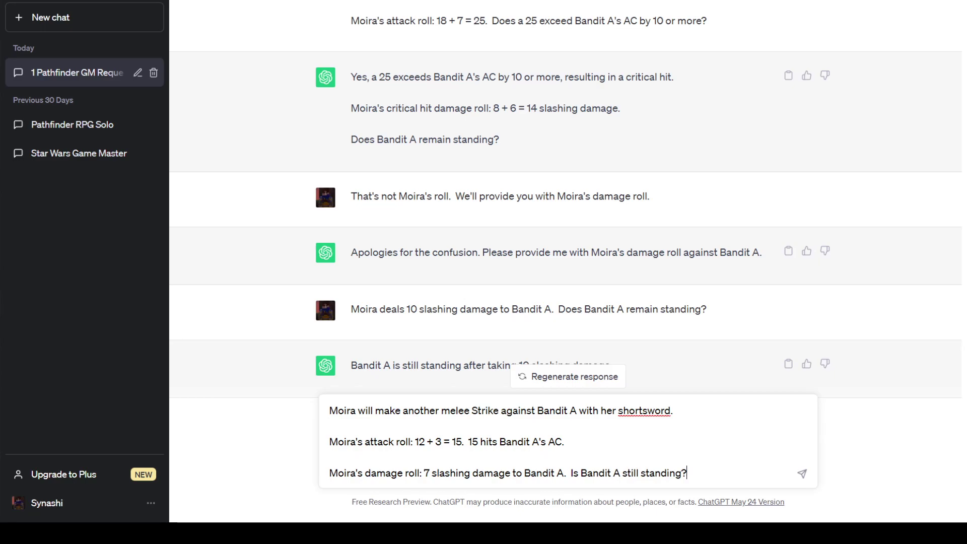
{"action": "key", "text": "Return"}
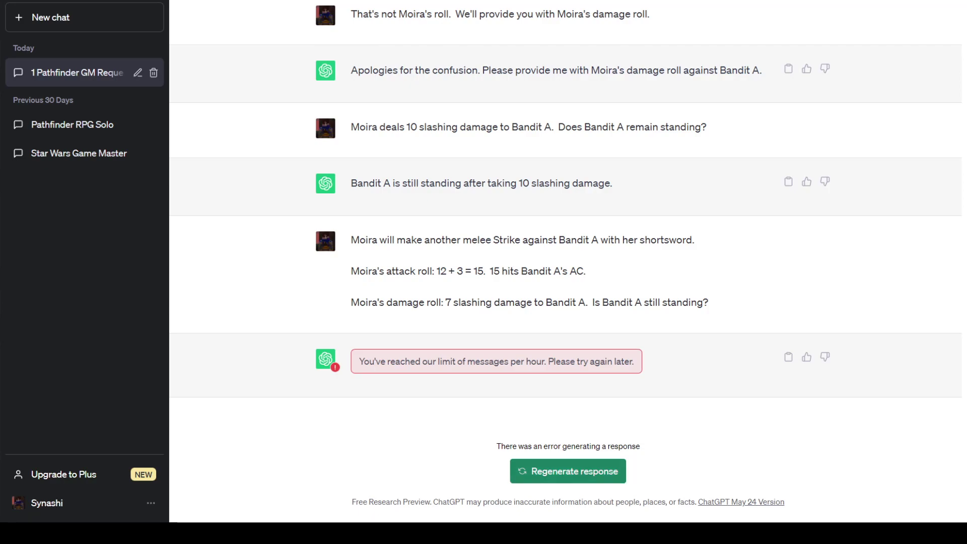
Try to regenerate the game master's response, and reload the "1 Pathfinder GM Request." chat by way of the Star Wars Game Master chat
{"action": "left_click", "coordinate": [569, 471]}
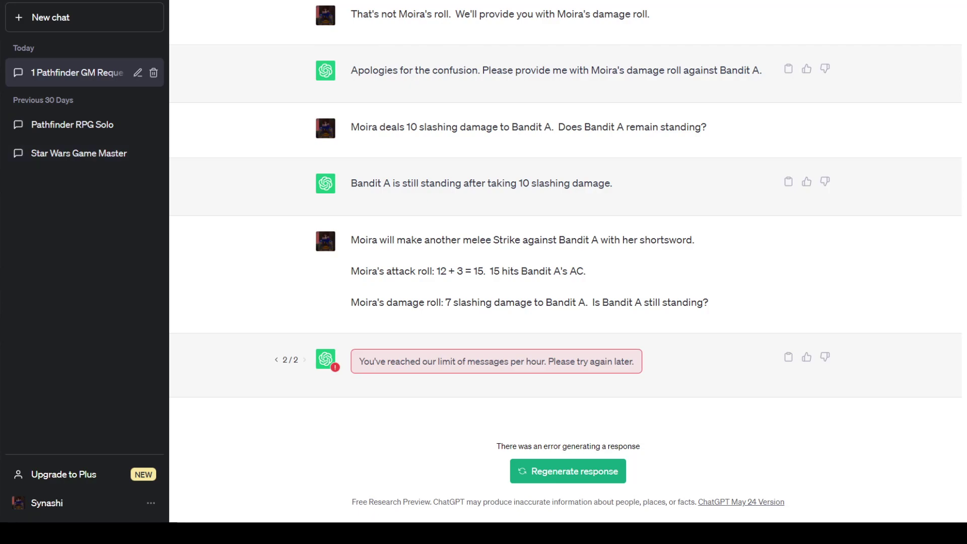
{"action": "left_click", "coordinate": [76, 153]}
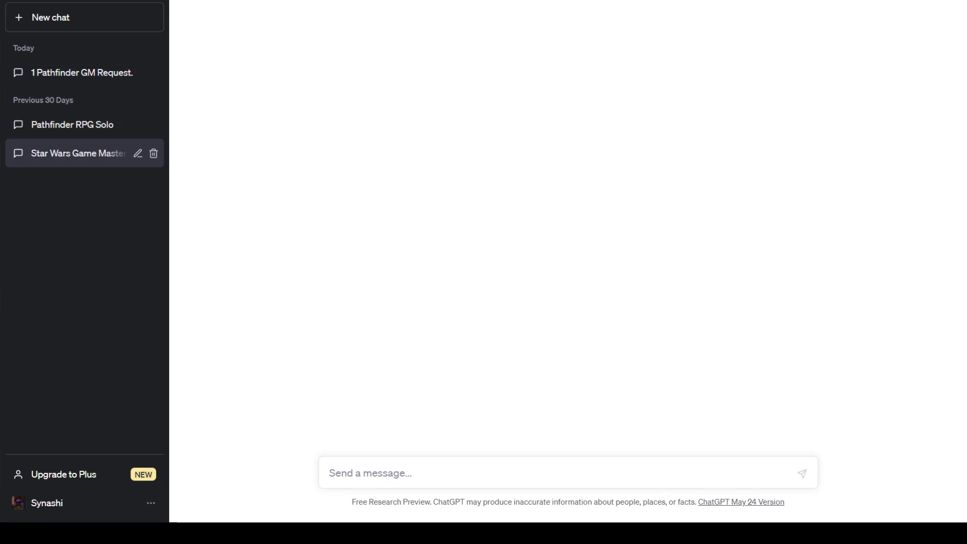
{"action": "left_click", "coordinate": [75, 73]}
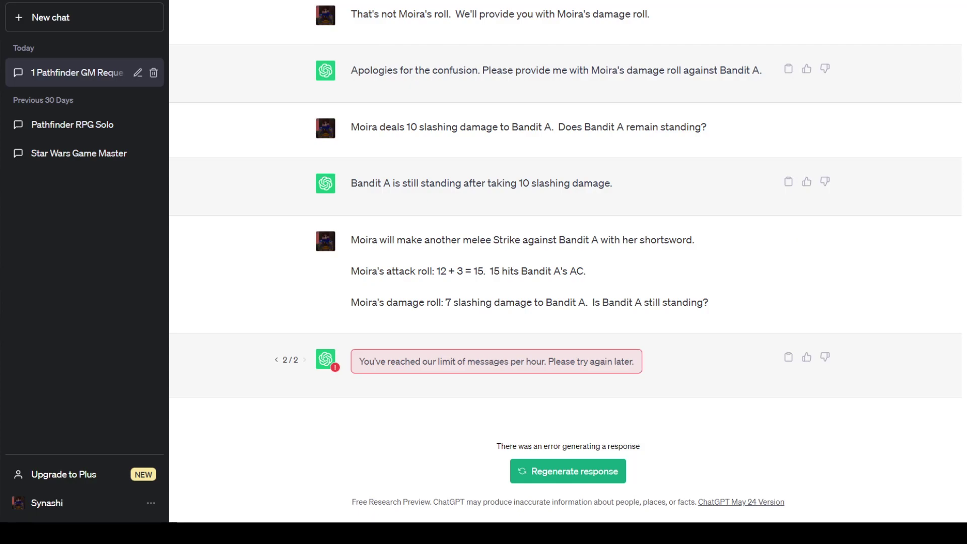
Review the earlier combat turns in the conversation back to Bandit D's turn
{"action": "scroll", "coordinate": [566, 248], "scroll_direction": "up", "scroll_amount": 15}
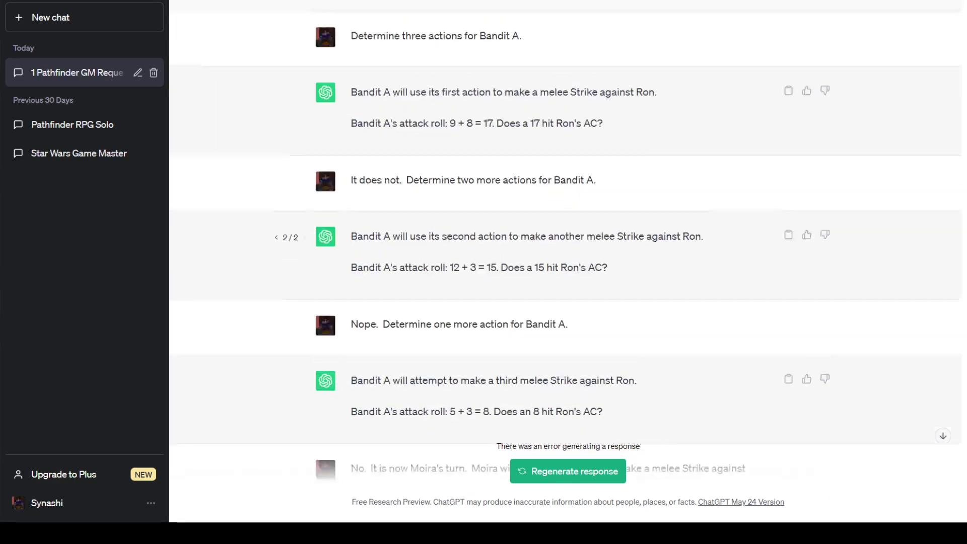
{"action": "scroll", "coordinate": [565, 247], "scroll_direction": "up", "scroll_amount": 20}
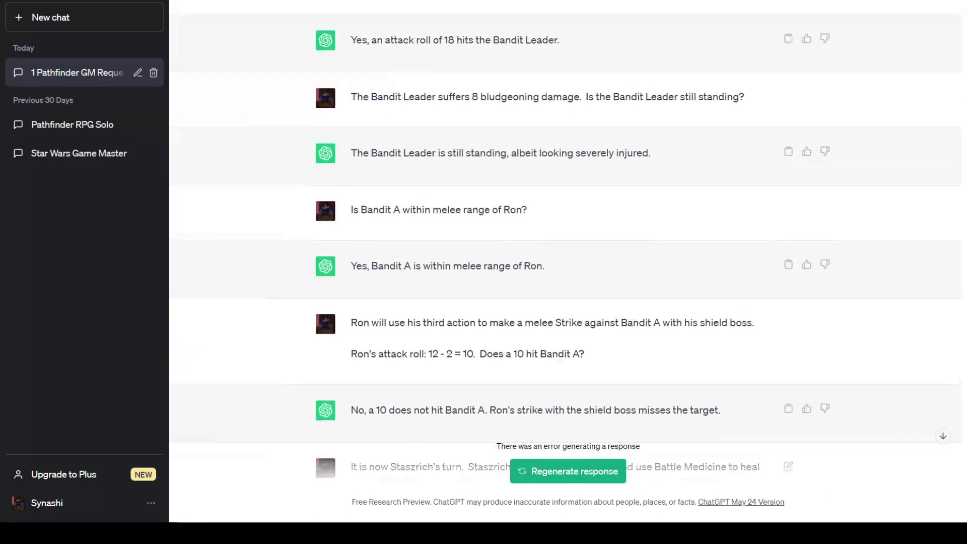
{"action": "scroll", "coordinate": [566, 247], "scroll_direction": "up", "scroll_amount": 15}
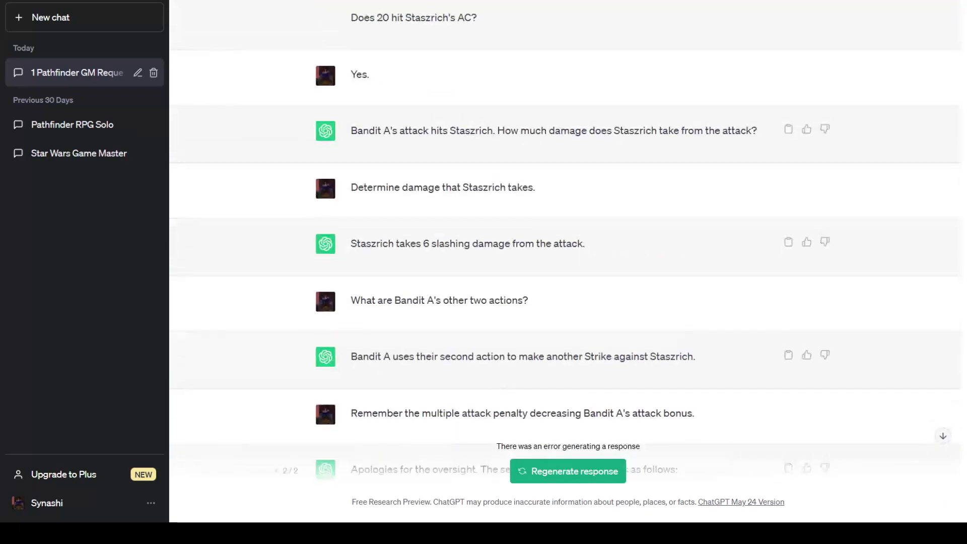
{"action": "scroll", "coordinate": [565, 247], "scroll_direction": "up", "scroll_amount": 20}
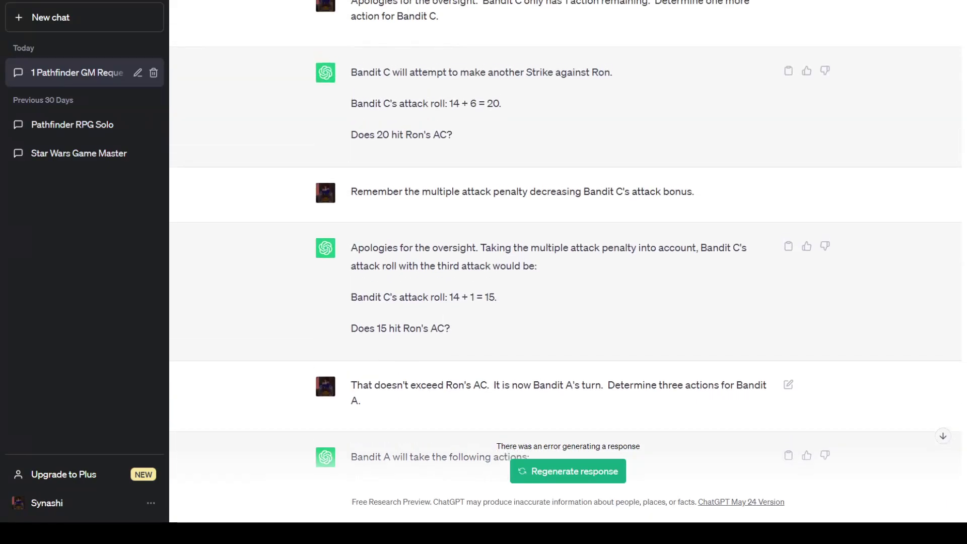
{"action": "scroll", "coordinate": [566, 248], "scroll_direction": "up", "scroll_amount": 8}
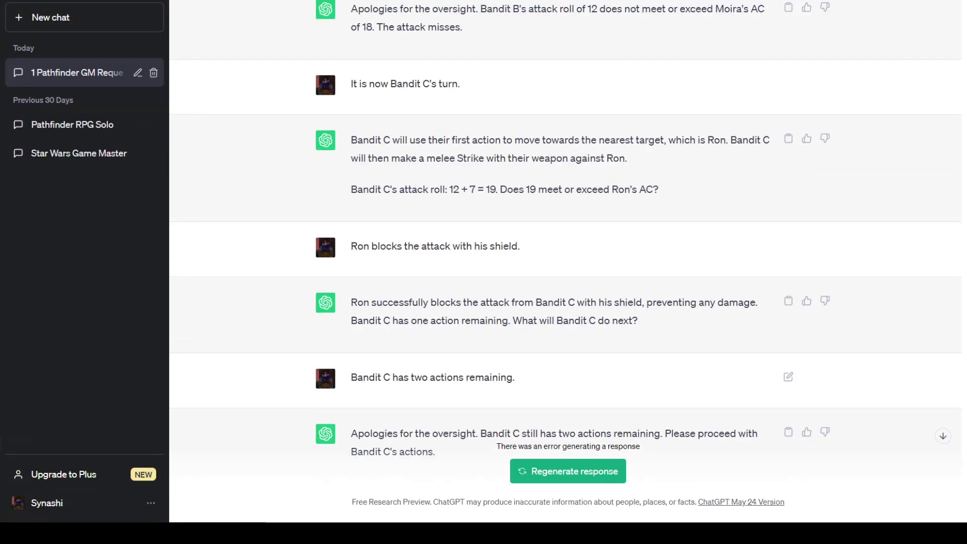
{"action": "scroll", "coordinate": [566, 247], "scroll_direction": "up", "scroll_amount": 12}
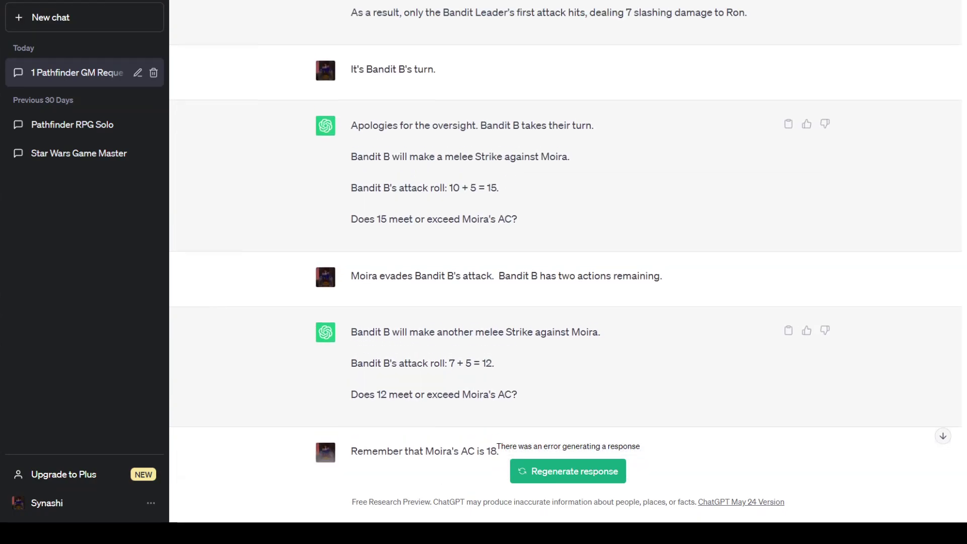
{"action": "scroll", "coordinate": [566, 247], "scroll_direction": "up", "scroll_amount": 9}
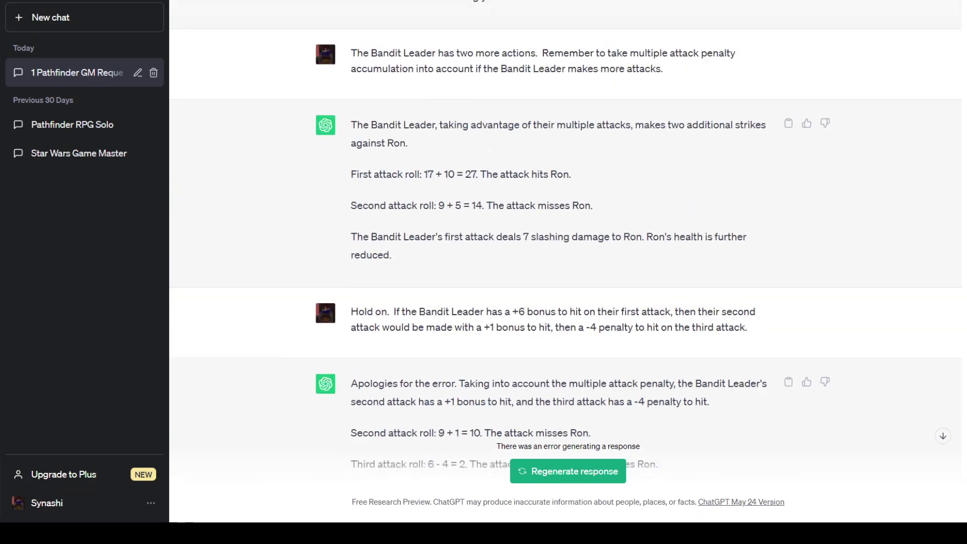
{"action": "scroll", "coordinate": [565, 247], "scroll_direction": "up", "scroll_amount": 5}
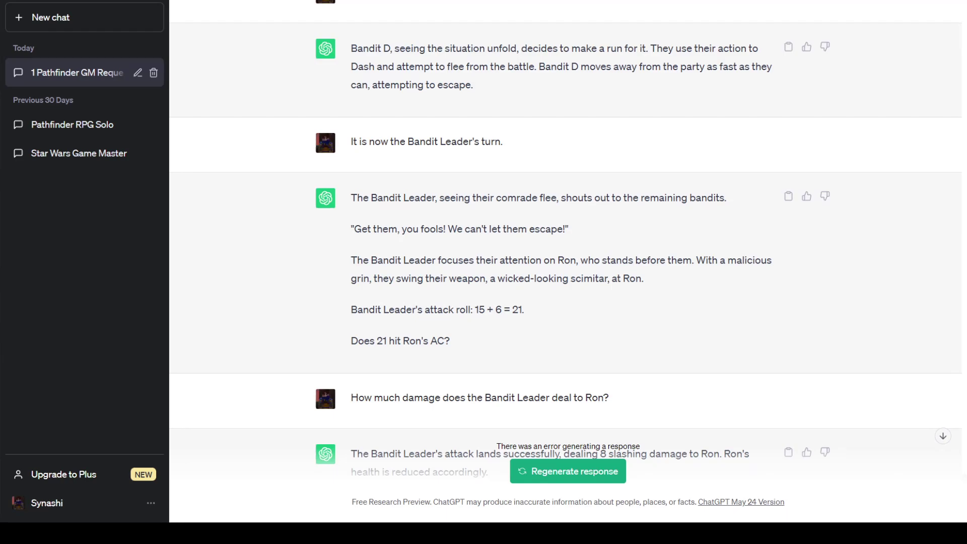
{"action": "scroll", "coordinate": [565, 247], "scroll_direction": "up", "scroll_amount": 1}
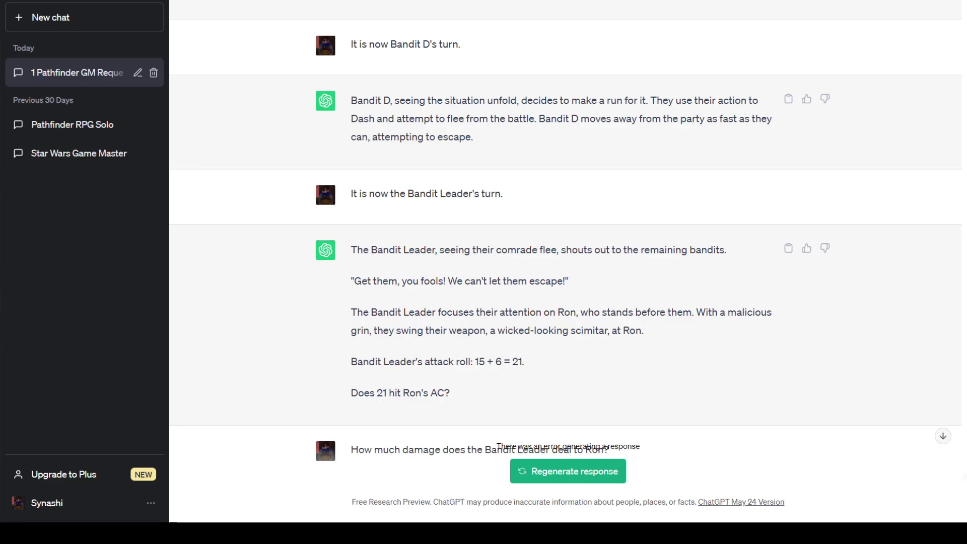
Check the recording in OBS, and return to the newest message in the Pathfinder chat
{"action": "key", "text": "alt+Tab"}
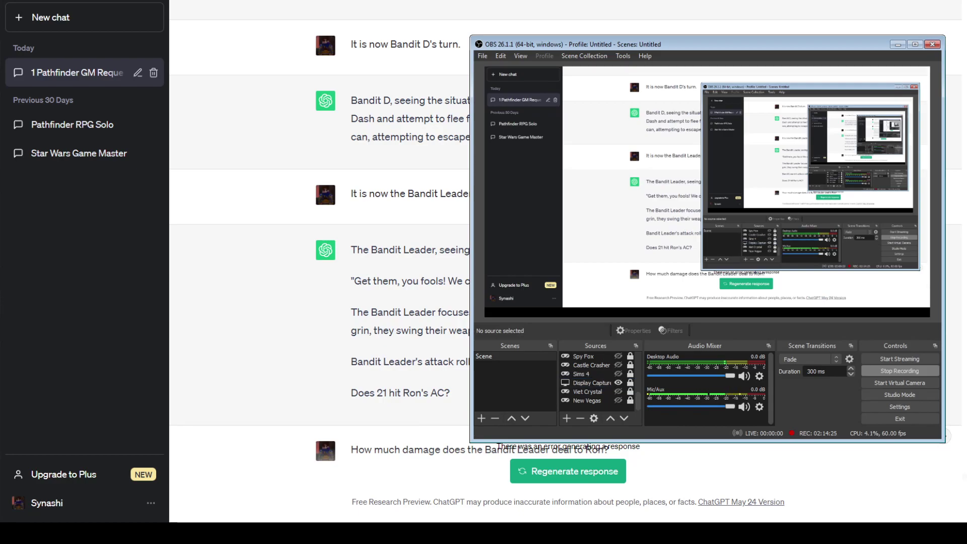
{"action": "key", "text": "alt+Tab"}
{"action": "scroll", "coordinate": [565, 251], "scroll_direction": "down", "scroll_amount": 15}
{"action": "scroll", "coordinate": [564, 232], "scroll_direction": "down", "scroll_amount": 20}
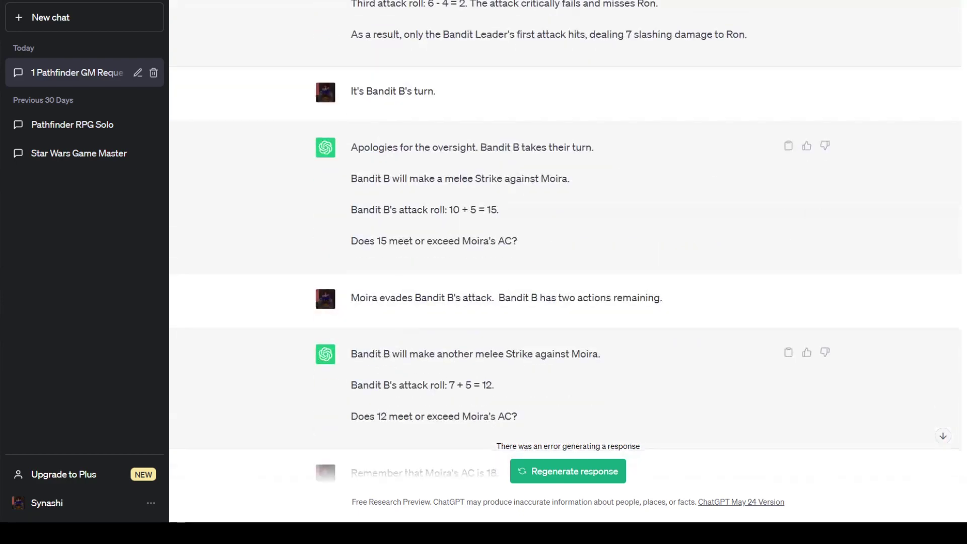
{"action": "scroll", "coordinate": [564, 232], "scroll_direction": "down", "scroll_amount": 20}
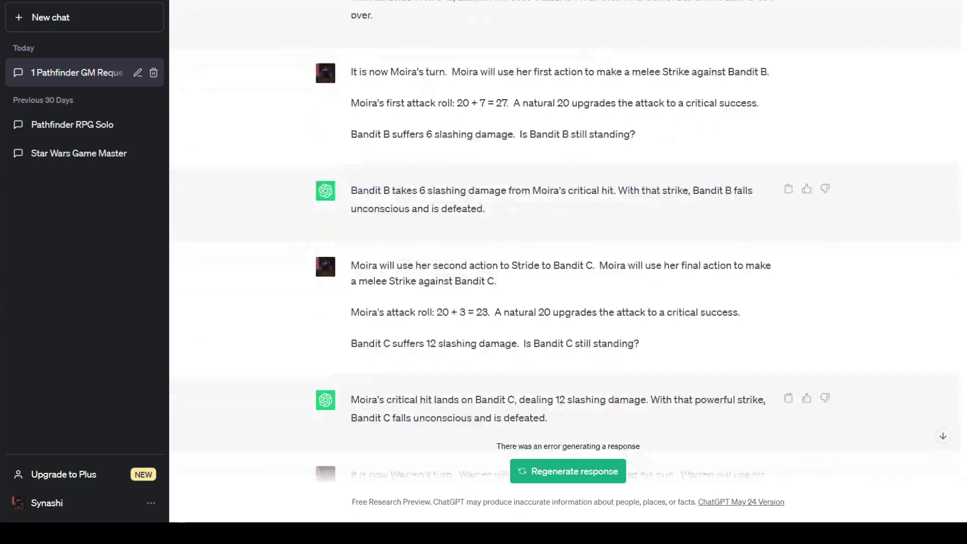
{"action": "scroll", "coordinate": [564, 232], "scroll_direction": "down", "scroll_amount": 20}
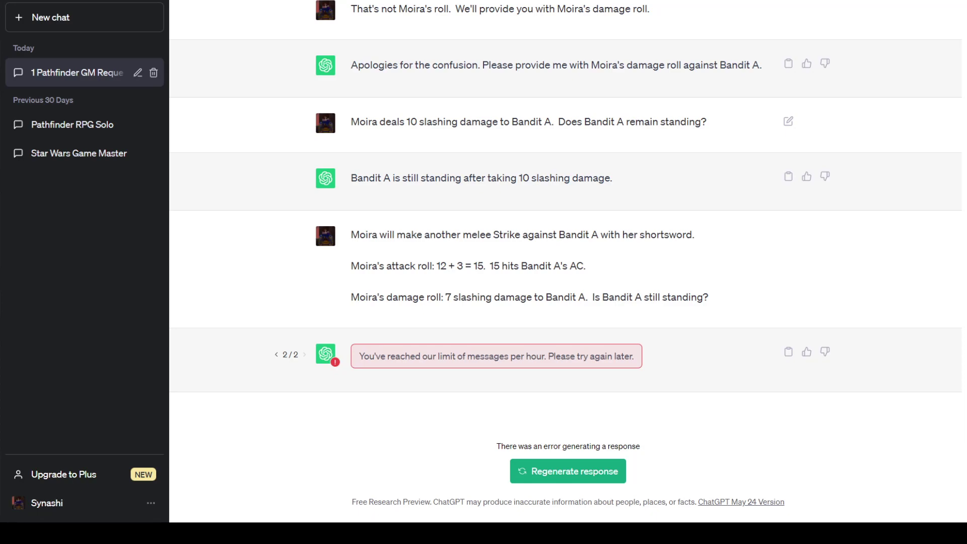
Change the question in the sent "Moira deals 10 slashing damage to Bandit A" message to "Does Bandit A go unconcious?" and resubmit it
{"action": "left_click", "coordinate": [788, 234]}
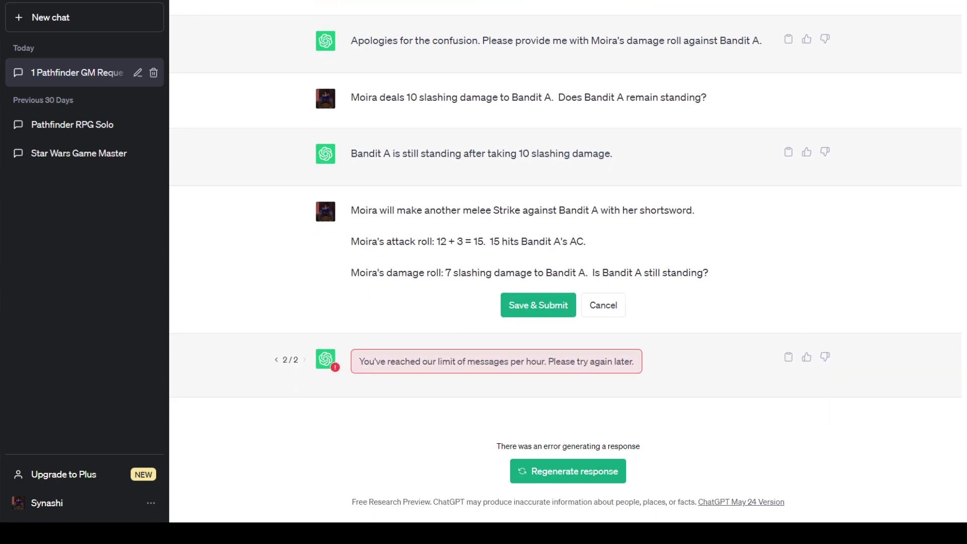
{"action": "key", "text": "Return"}
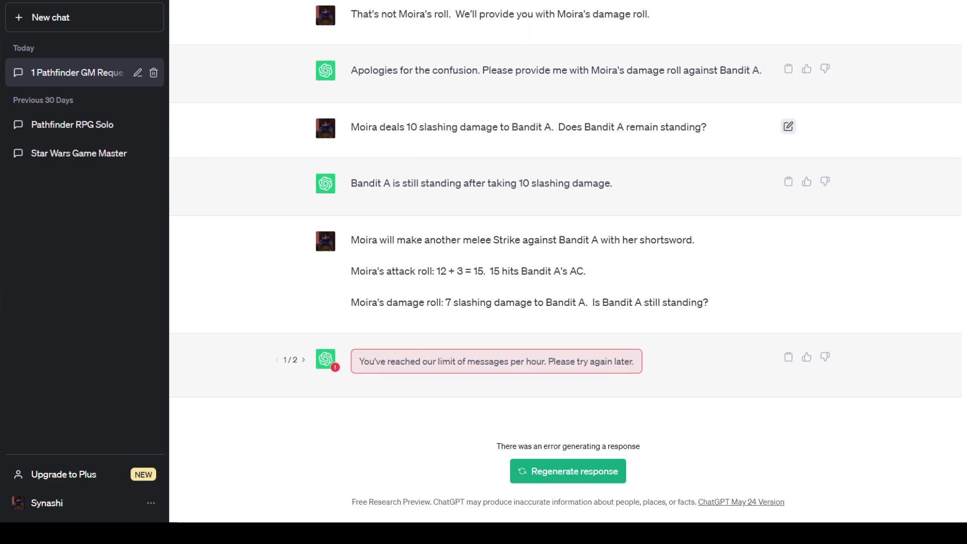
{"action": "left_click", "coordinate": [788, 127]}
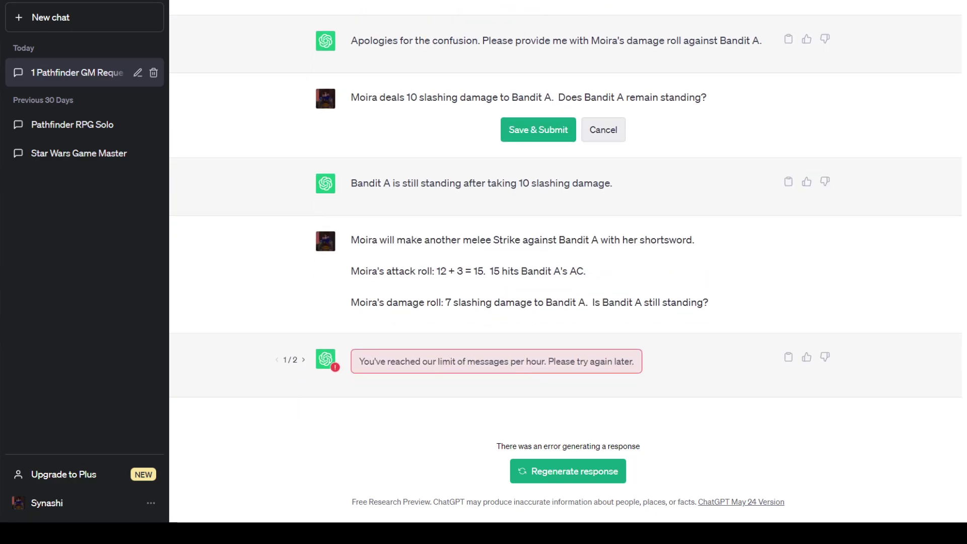
{"action": "key", "text": "shift+Left"}
{"action": "key", "text": "shift+Left"}
{"action": "key", "text": "shift+Left"}
{"action": "key", "text": "shift+Left"}
{"action": "key", "text": "shift+Left"}
{"action": "key", "text": "shift+Left"}
{"action": "key", "text": "shift+Left"}
{"action": "key", "text": "shift+Left"}
{"action": "key", "text": "shift+Left"}
{"action": "key", "text": "shift+Left"}
{"action": "key", "text": "shift+Left"}
{"action": "key", "text": "shift+Left"}
{"action": "key", "text": "shift+Left"}
{"action": "key", "text": "shift+Left"}
{"action": "key", "text": "shift+Left"}
{"action": "key", "text": "shift+Left"}
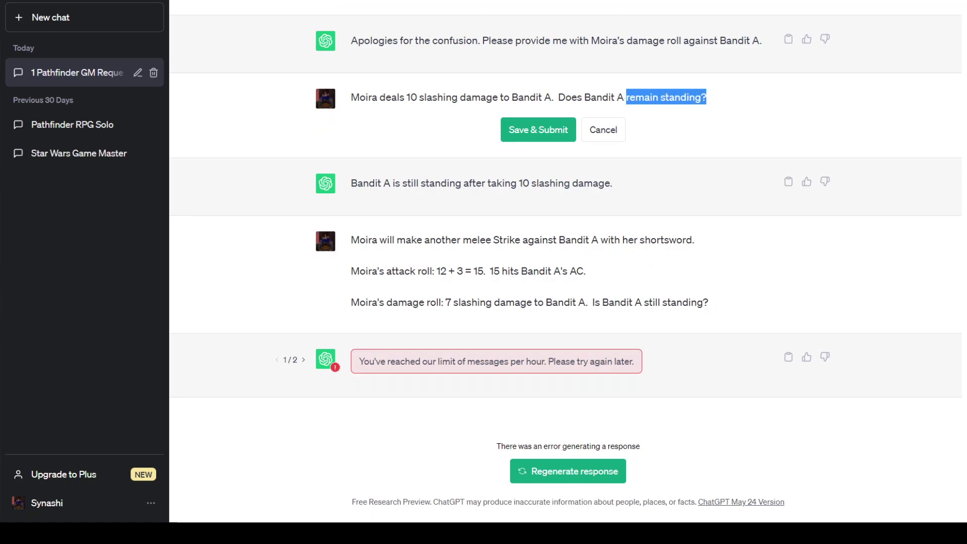
{"action": "type", "text": "go unco"}
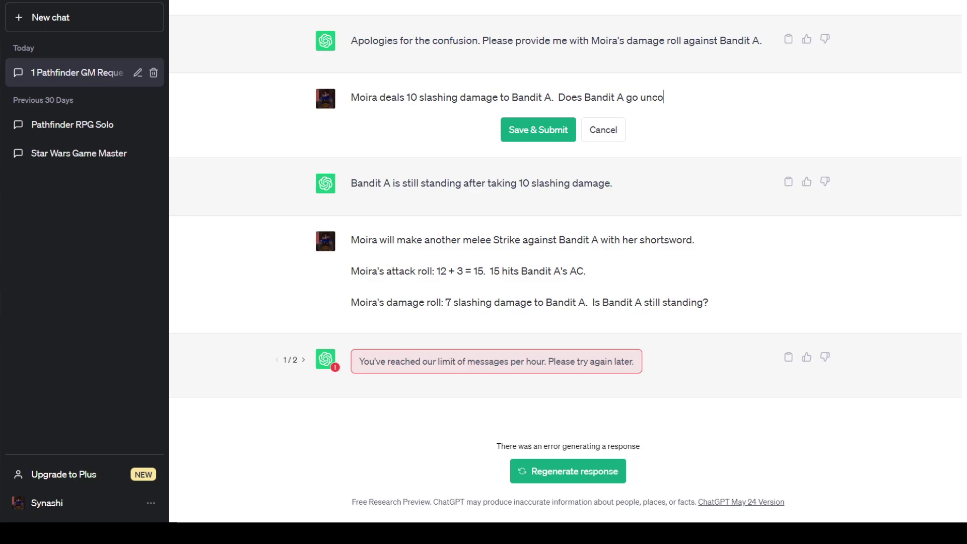
{"action": "type", "text": "ncious?"}
{"action": "key", "text": "Tab"}
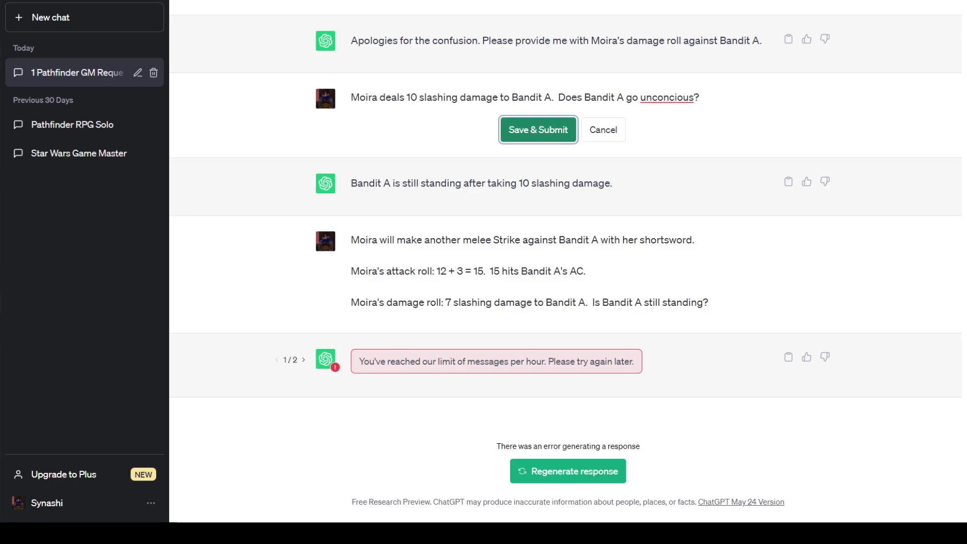
{"action": "key", "text": "Return"}
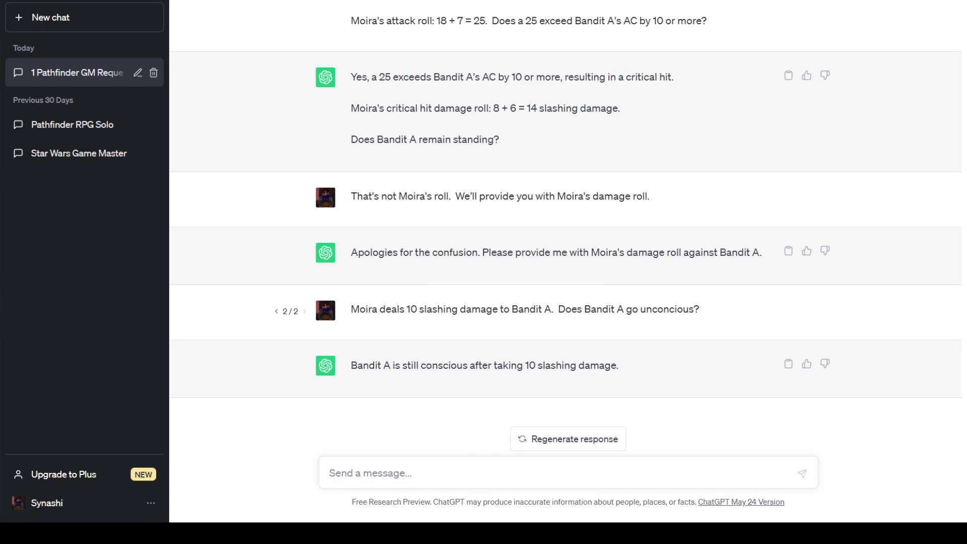
Begin a new message with "Moira will use her second action to make another Melee strike against Bandit A with her shortsword."
{"action": "type", "text": "Moira"}
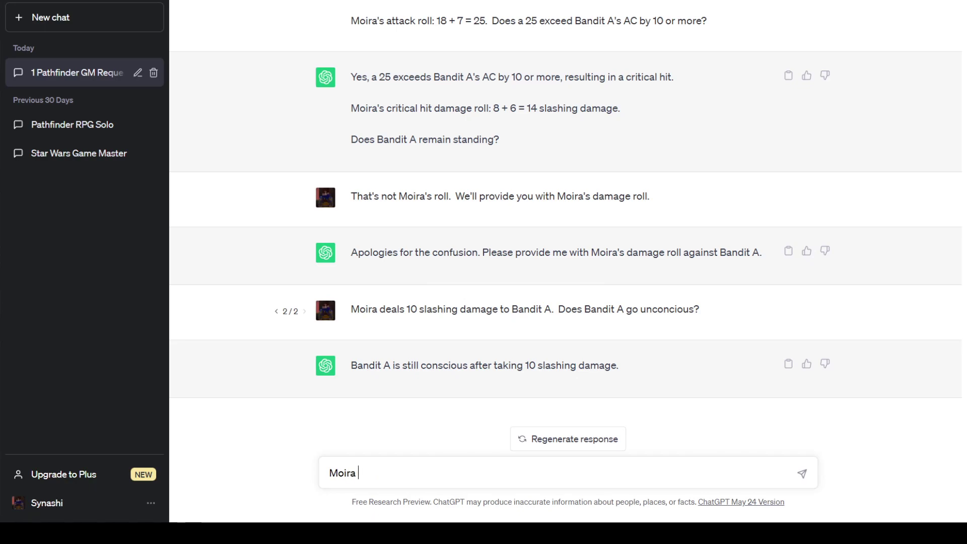
{"action": "type", "text": " will use her second action to make "}
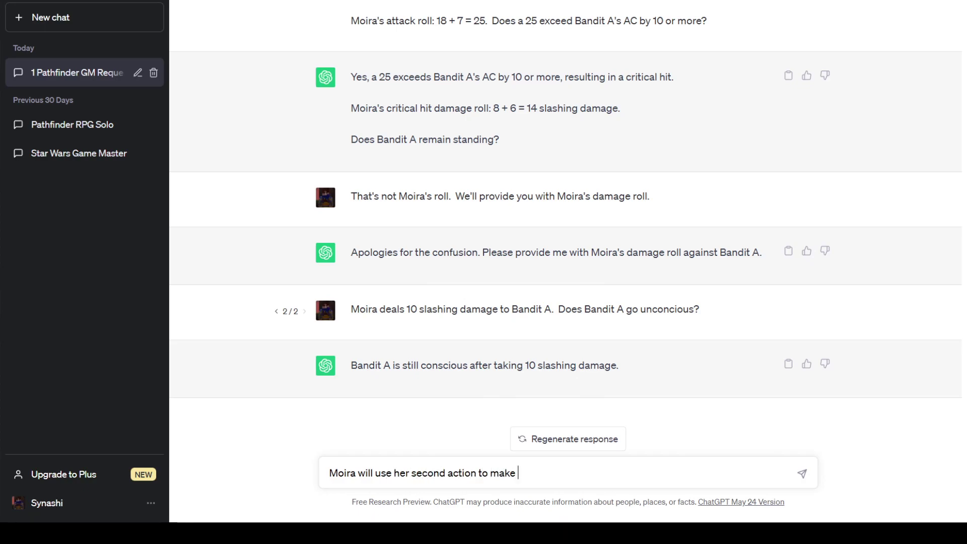
{"action": "type", "text": "another Melee stri"}
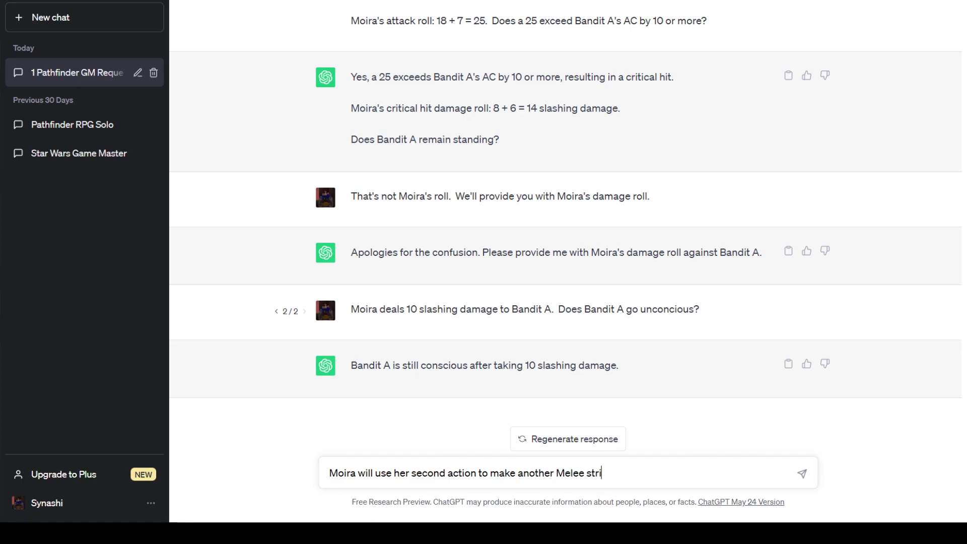
{"action": "type", "text": "ke against Bandit "}
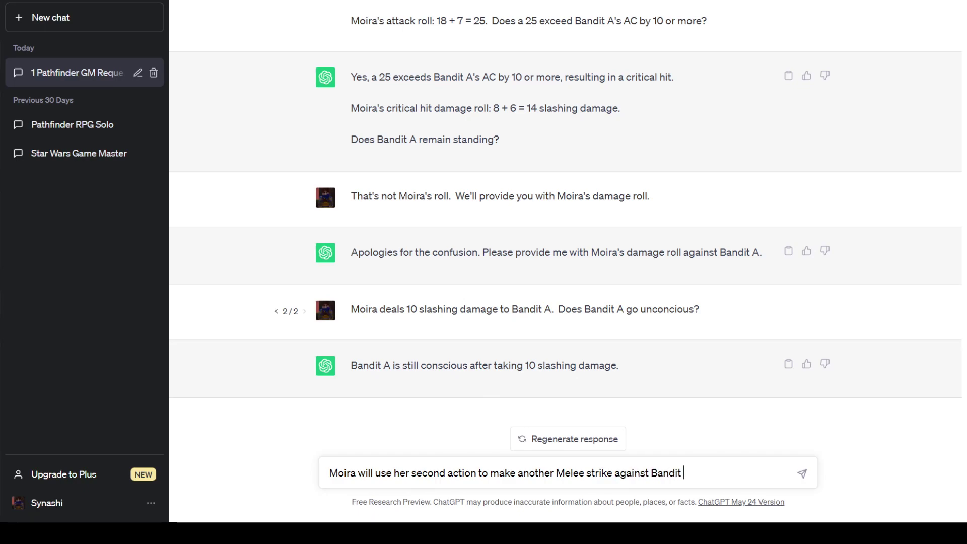
{"action": "type", "text": "A with her"}
{"action": "type", "text": "shortsword."}
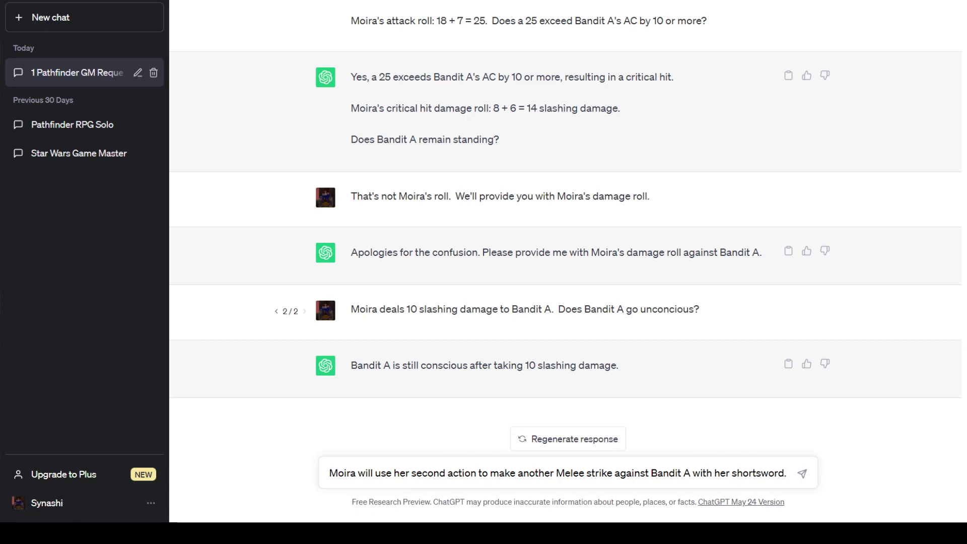
Add a second paragraph to the message giving "Moira's attack roll: 12 + 3 = 15."
{"action": "key", "text": "shift+Return"}
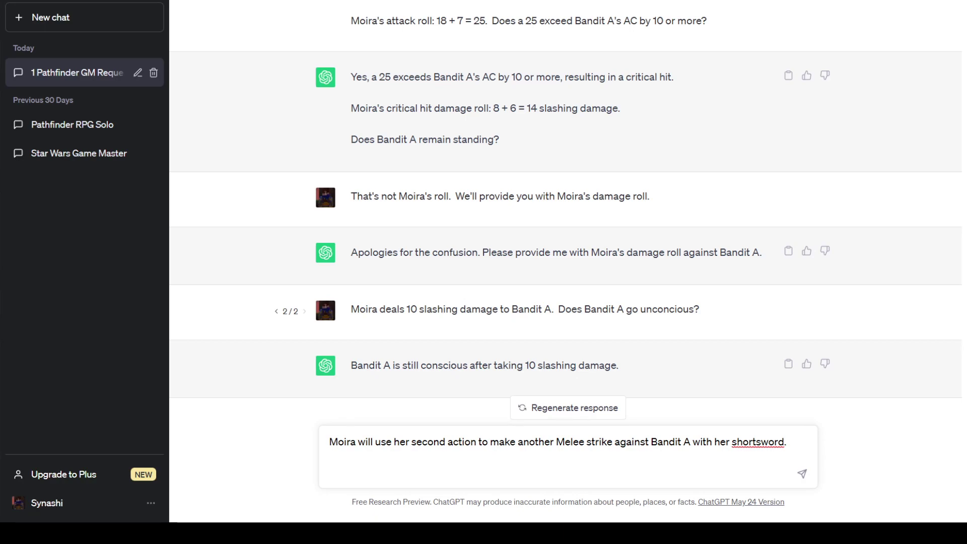
{"action": "type", "text": "Moira's attack roll"}
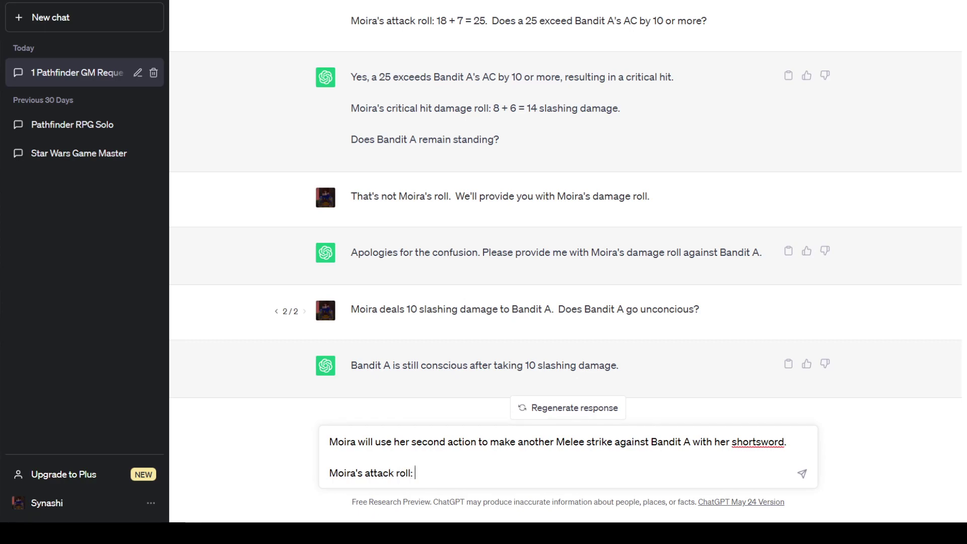
{"action": "type", "text": ": 15"}
{"action": "key", "text": "BackSpace"}
{"action": "key", "text": "BackSpace"}
{"action": "type", "text": "11 + 3"}
{"action": "key", "text": "BackSpace"}
{"action": "type", "text": "4 = 14"}
{"action": "key", "text": "BackSpace"}
{"action": "type", "text": "5.  Moira deals"}
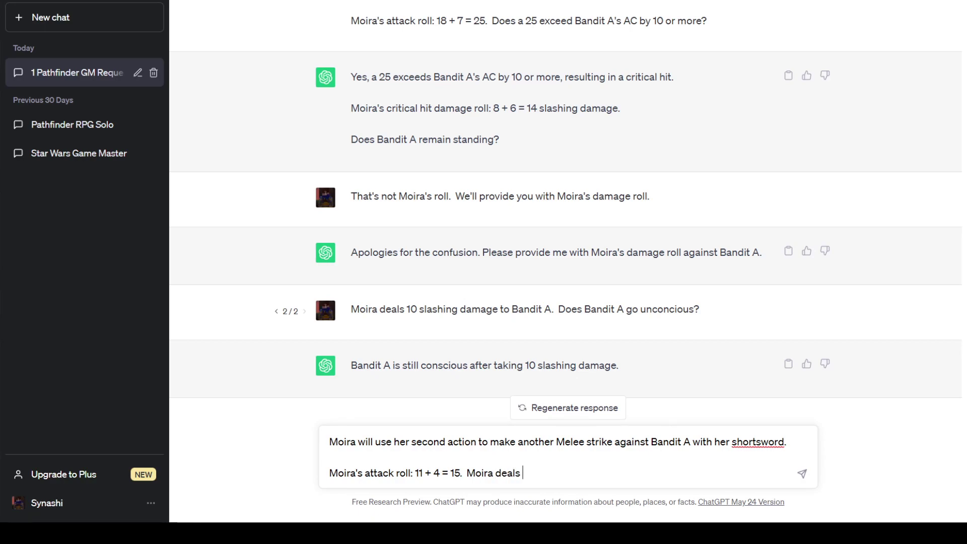
{"action": "key", "text": "BackSpace"}
{"action": "key", "text": "BackSpace"}
{"action": "key", "text": "BackSpace"}
{"action": "key", "text": "BackSpace"}
{"action": "key", "text": "BackSpace"}
{"action": "key", "text": "BackSpace"}
{"action": "key", "text": "BackSpace"}
{"action": "key", "text": "BackSpace"}
{"action": "key", "text": "BackSpace"}
{"action": "key", "text": "BackSpace"}
{"action": "key", "text": "BackSpace"}
{"action": "key", "text": "BackSpace"}
{"action": "key", "text": "BackSpace"}
{"action": "key", "text": "BackSpace"}
{"action": "key", "text": "BackSpace"}
{"action": "key", "text": "BackSpace"}
{"action": "key", "text": "BackSpace"}
{"action": "key", "text": "BackSpace"}
{"action": "key", "text": "BackSpace"}
{"action": "key", "text": "BackSpace"}
{"action": "type", "text": "2 + 3 ="}
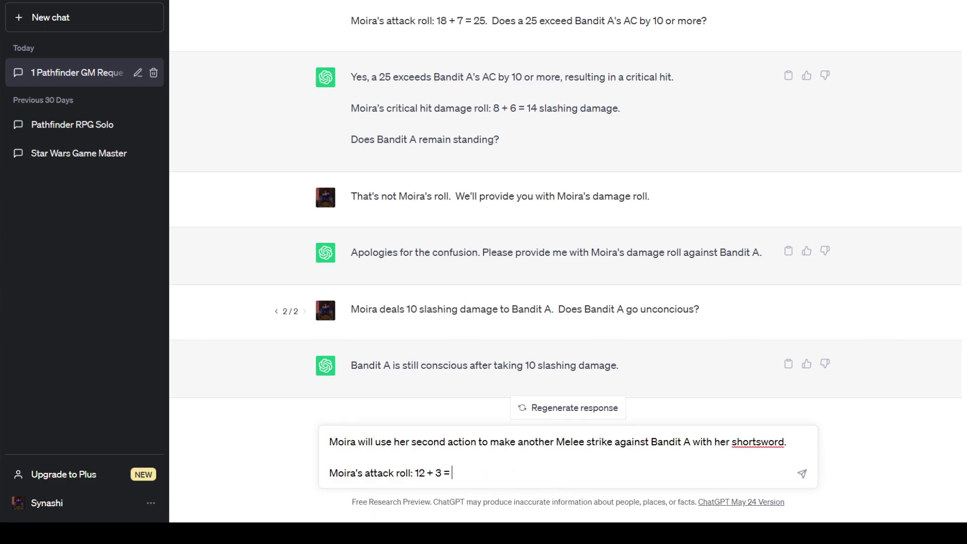
{"action": "type", "text": " 15.  Moira deals 5"}
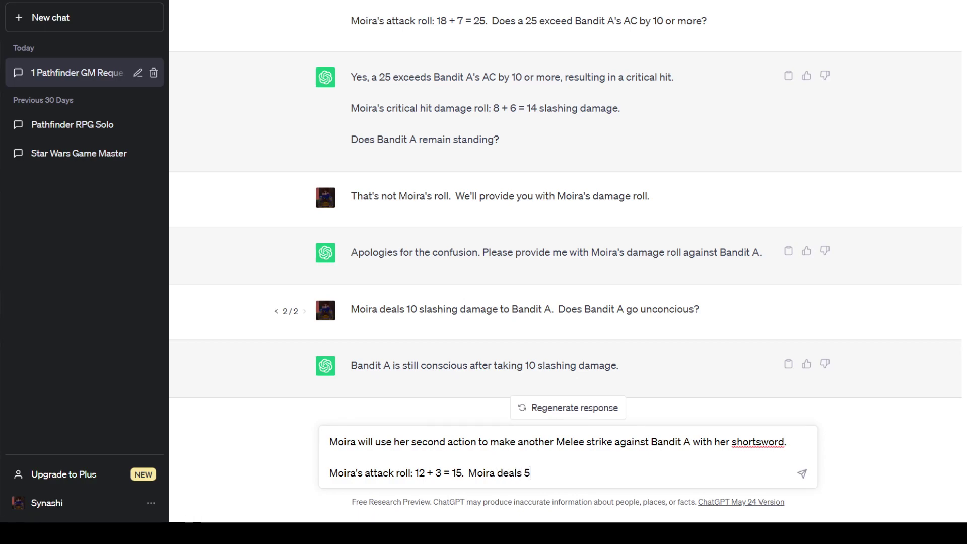
Complete the paragraph with "Moira deals 7 slashing damage to Bandit A. Does Bandit A remain standing?" and send the message
{"action": "key", "text": "BackSpace"}
{"action": "type", "text": "6"}
{"action": "key", "text": "BackSpace"}
{"action": "type", "text": "7 "}
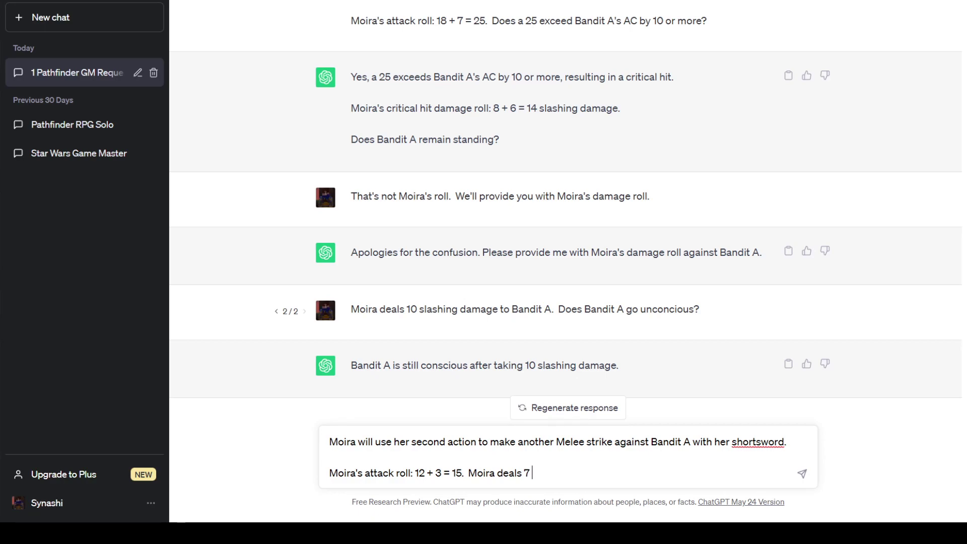
{"action": "type", "text": "slashing damage"}
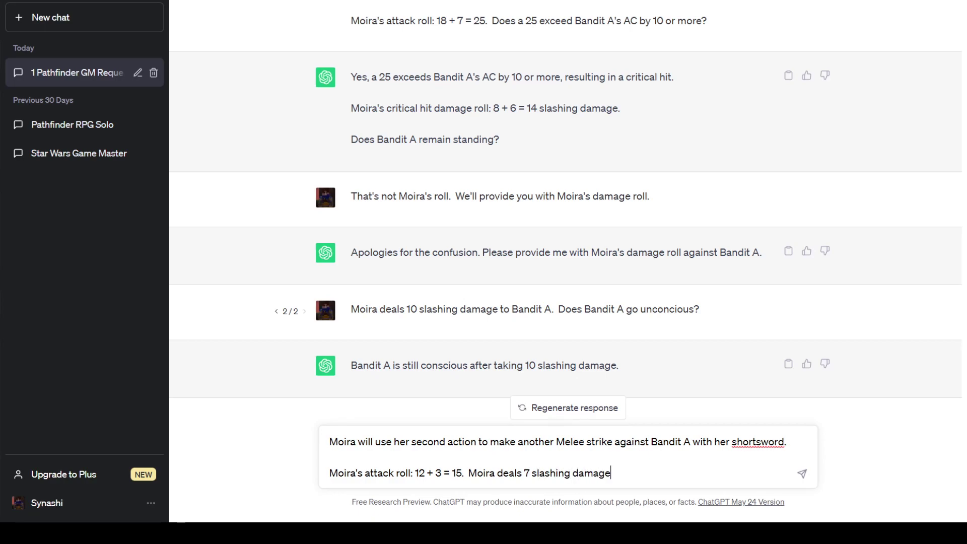
{"action": "type", "text": " to Bandit A.  Does Bandit A"}
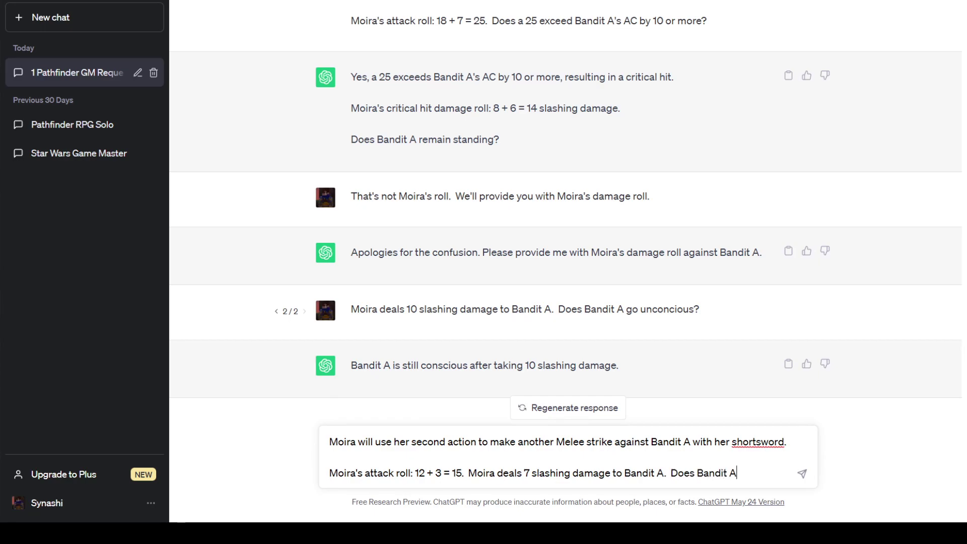
{"action": "type", "text": " remain standing?"}
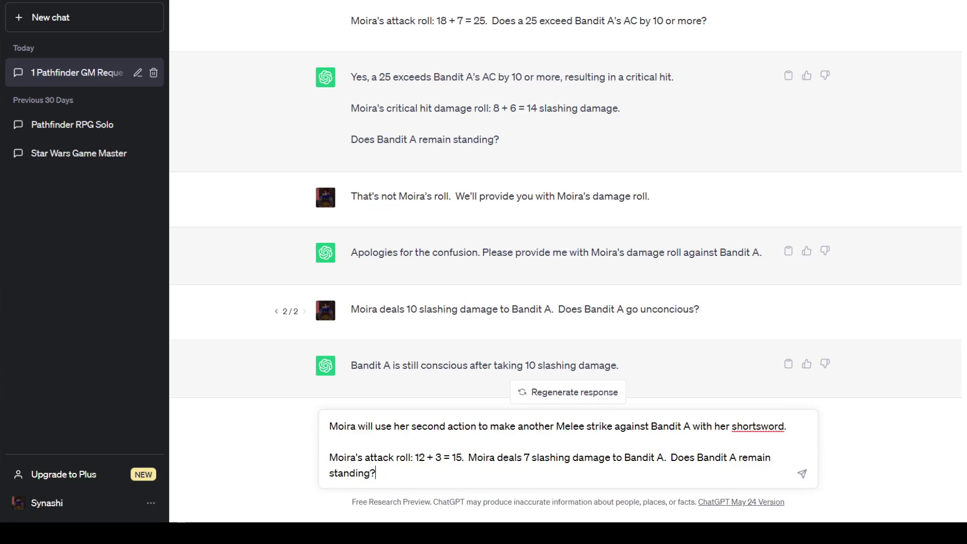
{"action": "key", "text": "Return"}
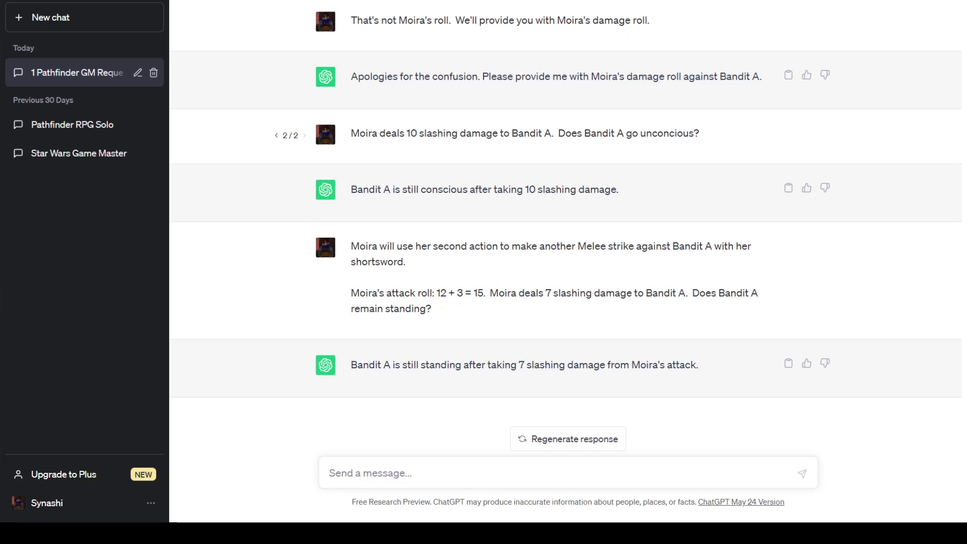
Begin a new message with "It is now Warren's turn. Warren makes a ranged Strike against the Bandit Leader with his clan pistol."
{"action": "type", "text": "Warren"}
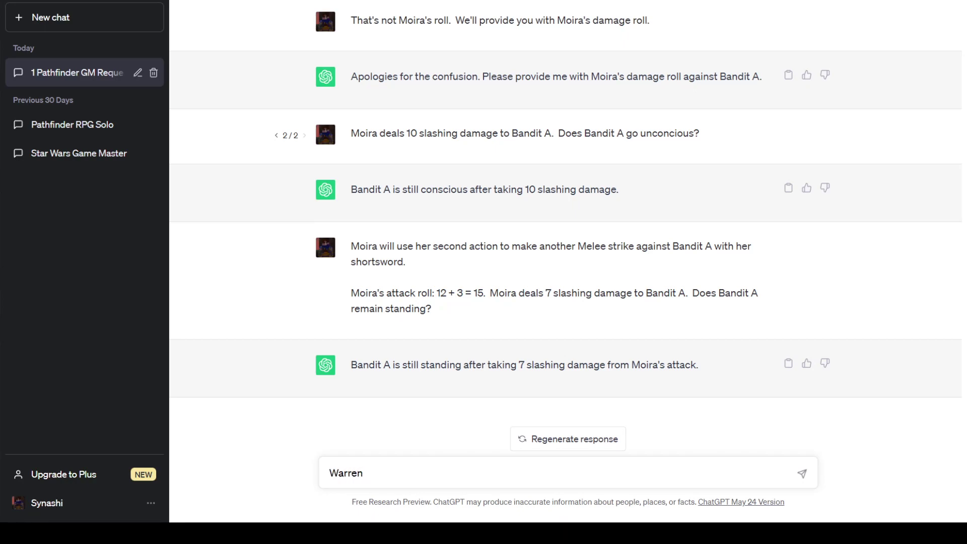
{"action": "key", "text": "BackSpace"}
{"action": "key", "text": "BackSpace"}
{"action": "key", "text": "BackSpace"}
{"action": "key", "text": "BackSpace"}
{"action": "key", "text": "BackSpace"}
{"action": "key", "text": "BackSpace"}
{"action": "type", "text": "It is now"}
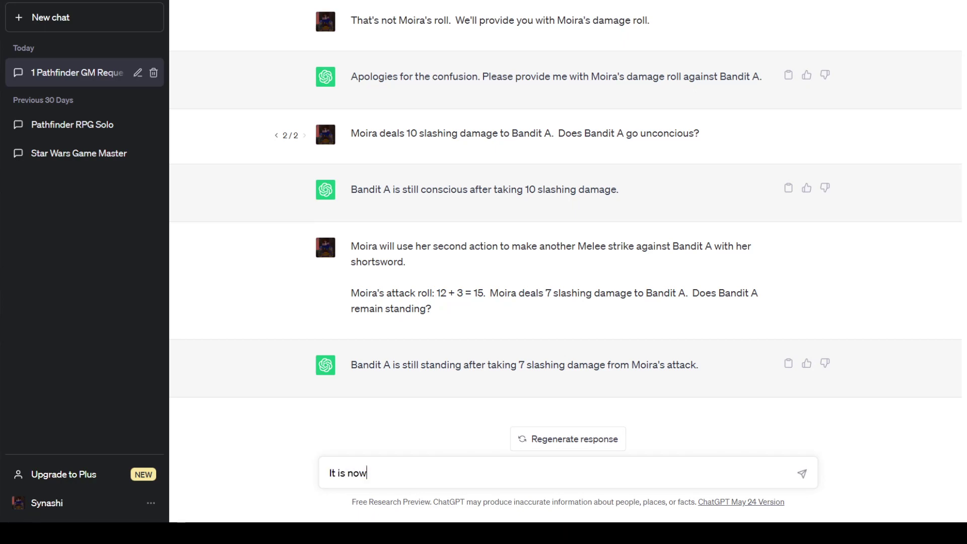
{"action": "type", "text": " Warren's turn"}
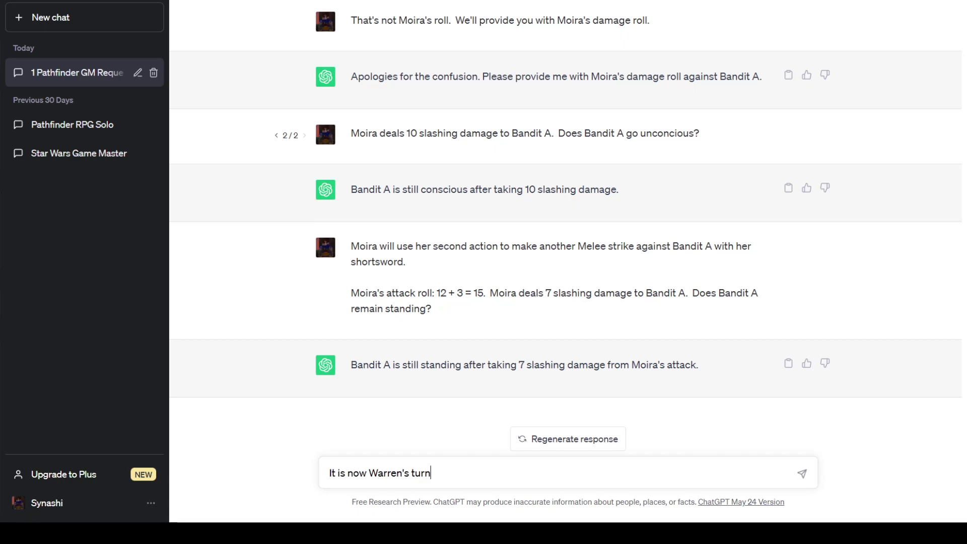
{"action": "type", "text": ".  Warren makes an attack"}
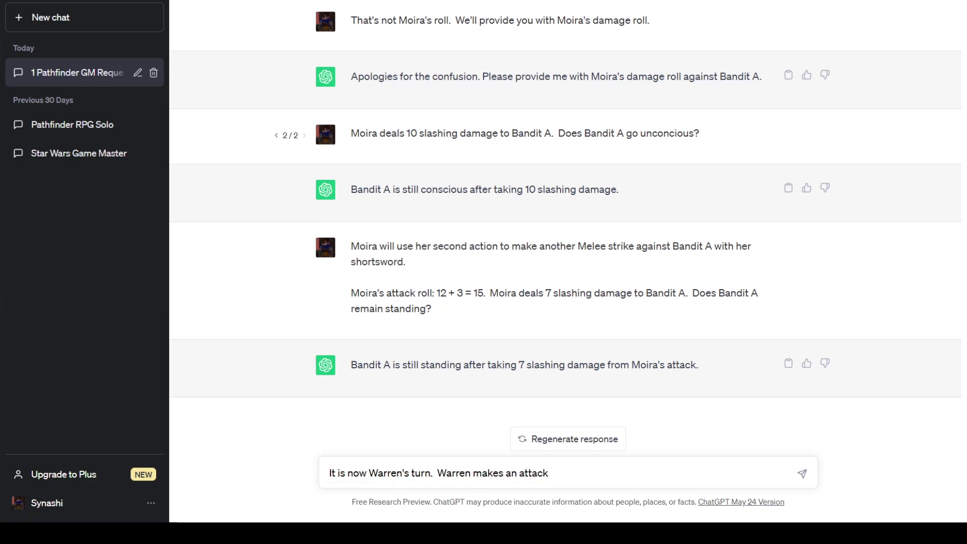
{"action": "key", "text": "BackSpace"}
{"action": "key", "text": "BackSpace"}
{"action": "key", "text": "BackSpace"}
{"action": "key", "text": "BackSpace"}
{"action": "key", "text": "BackSpace"}
{"action": "key", "text": "BackSpace"}
{"action": "key", "text": "BackSpace"}
{"action": "type", "text": "ranged Strike aga"}
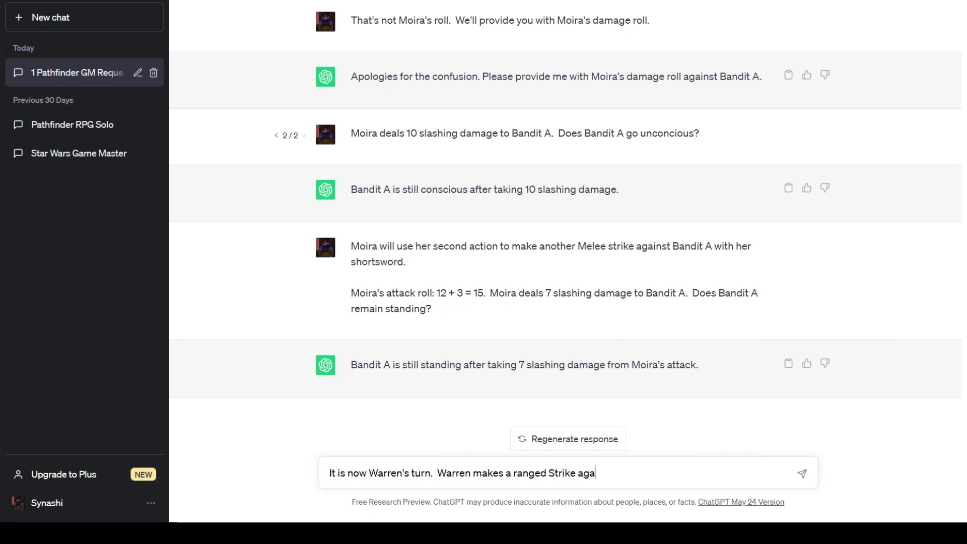
{"action": "type", "text": "inst the Bandit Lead"}
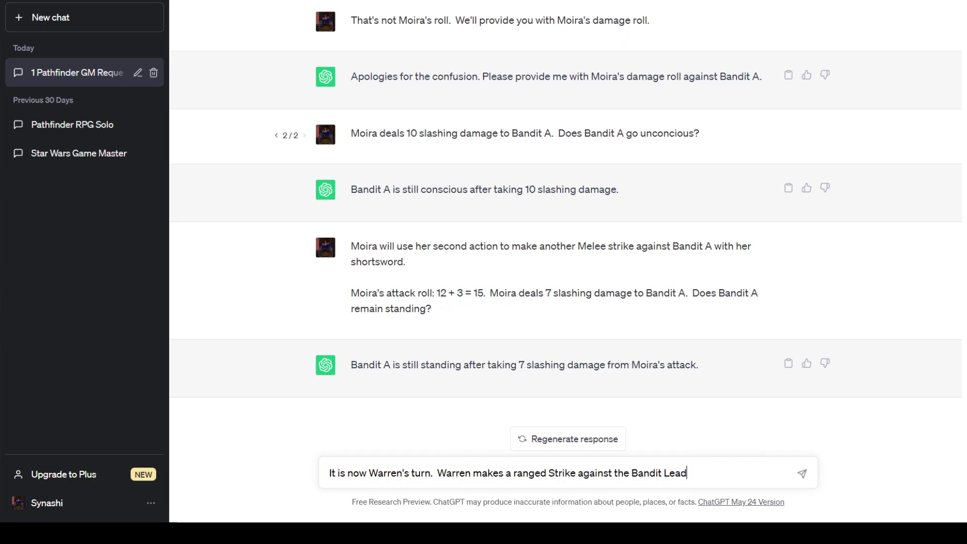
{"action": "type", "text": "er with his clan pistol"}
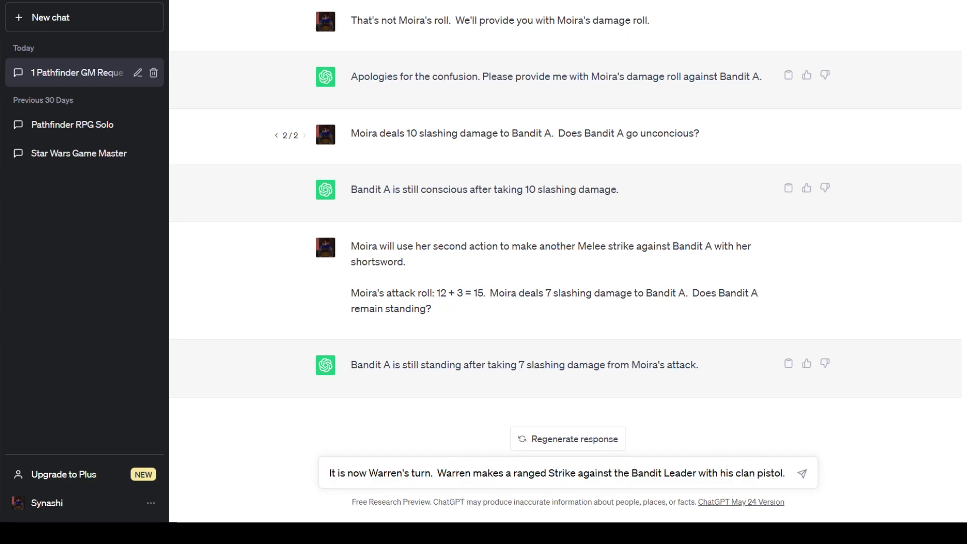
{"action": "type", "text": "."}
Add a second paragraph to the message giving "Warren's attack roll: 18 + 9 = 27."
{"action": "key", "text": "shift+Return"}
{"action": "type", "text": "Warren'ts A"}
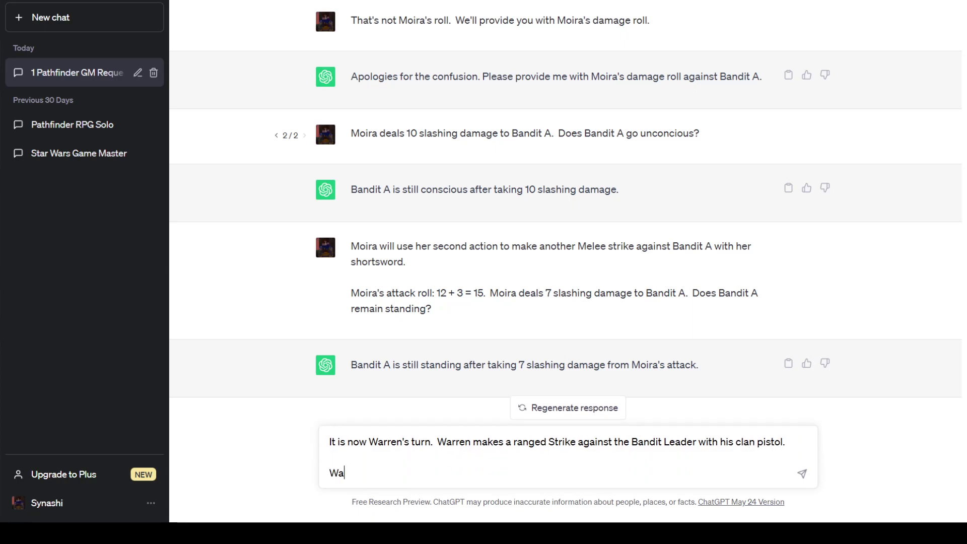
{"action": "key", "text": "BackSpace"}
{"action": "key", "text": "BackSpace"}
{"action": "key", "text": "BackSpace"}
{"action": "key", "text": "BackSpace"}
{"action": "type", "text": "s attack roll: 18 + 9 = 2"}
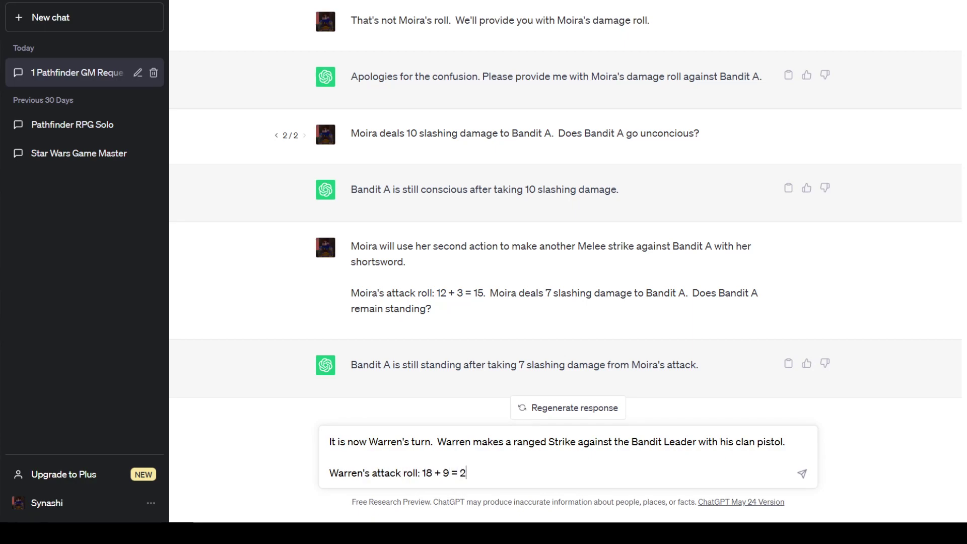
{"action": "type", "text": "7.  "}
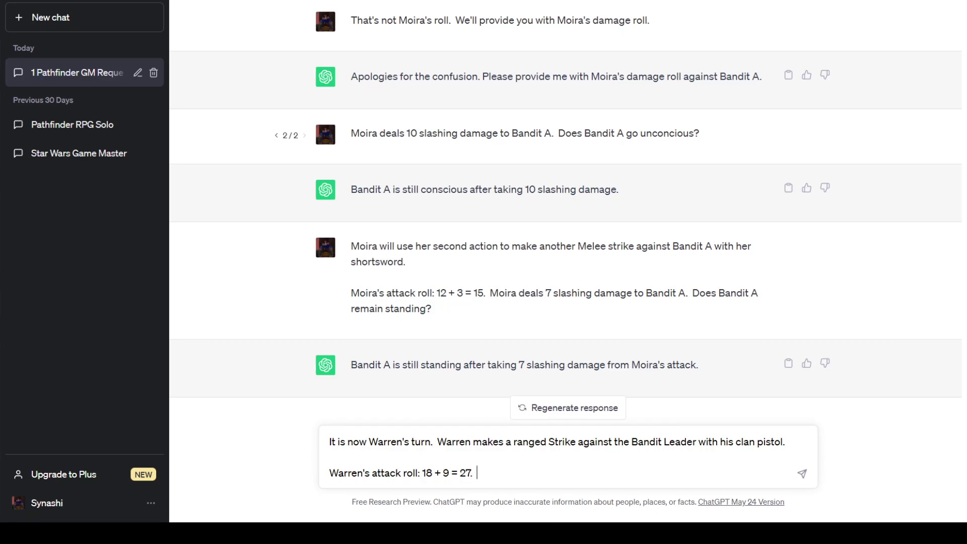
Continue the paragraph with "Because the Bandit Leader is grappled by Staszrich, the attack is a critical hit."
{"action": "type", "text": "Because the Bandit "}
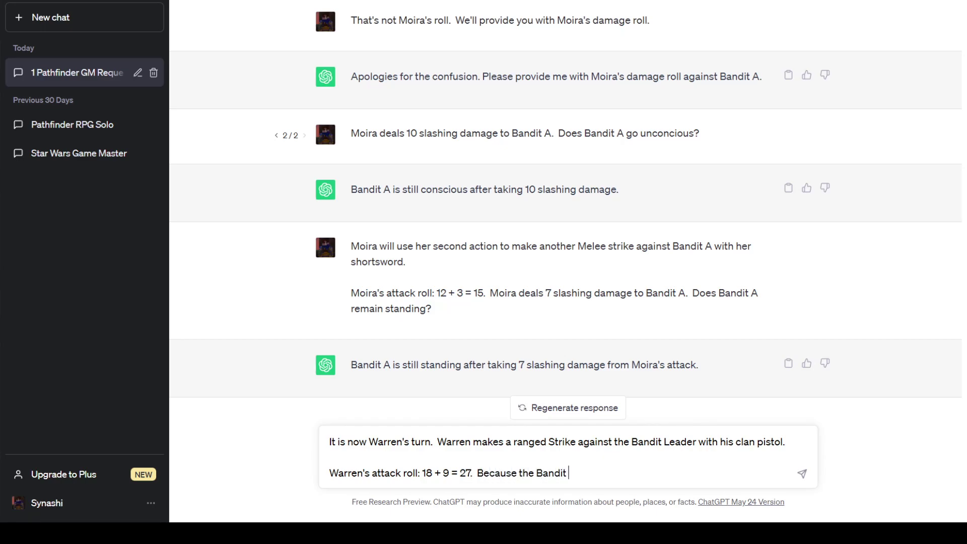
{"action": "type", "text": "Leader is grappled by S"}
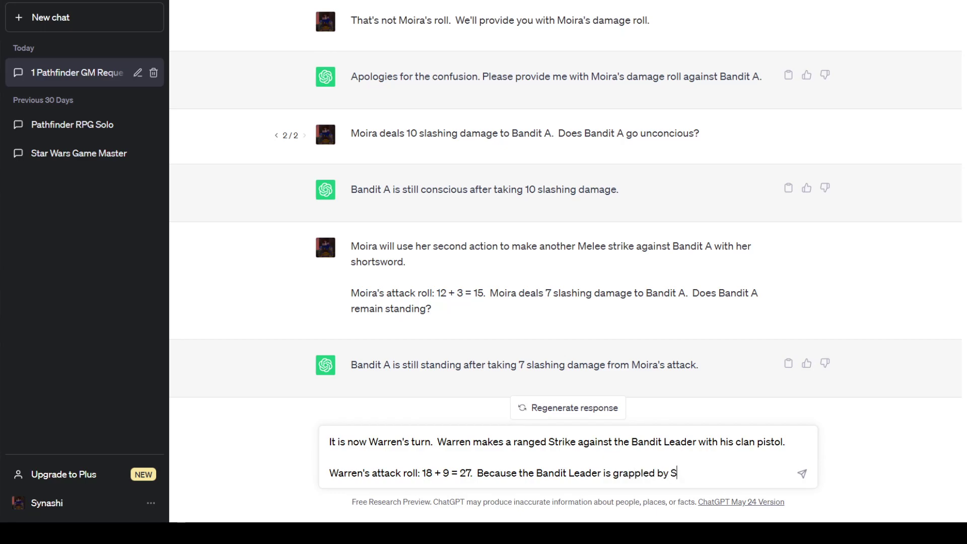
{"action": "type", "text": "taszrich, the attack is"}
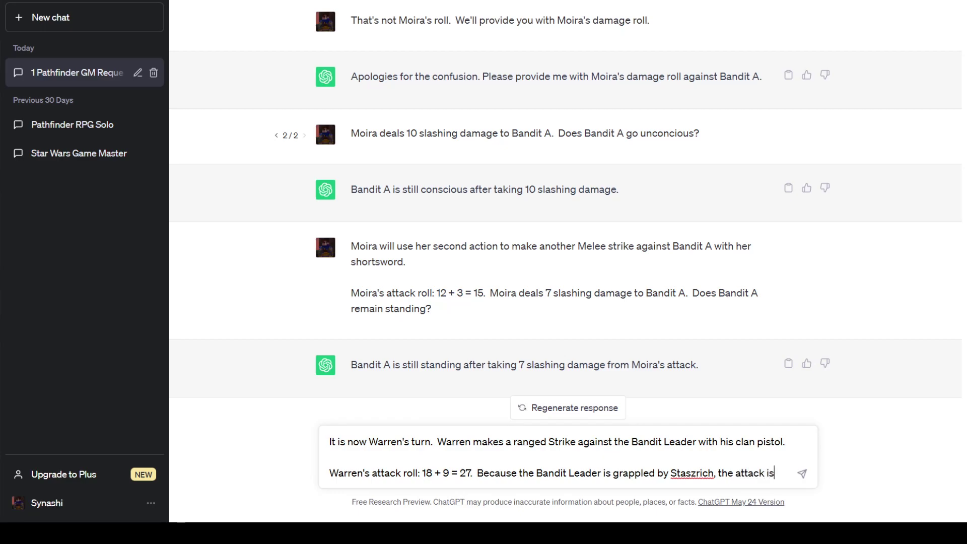
{"action": "type", "text": " a critical hit."}
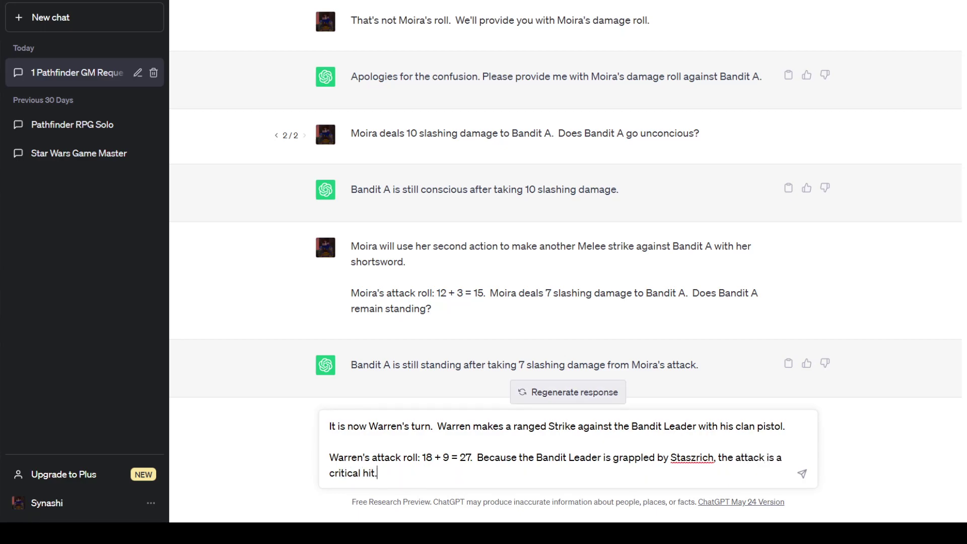
Complete the paragraph with "Warren deals 12 piercing damage to the Bandit Leader. Is the Bandit Leader still standing?"
{"action": "type", "text": "  Warren deals"}
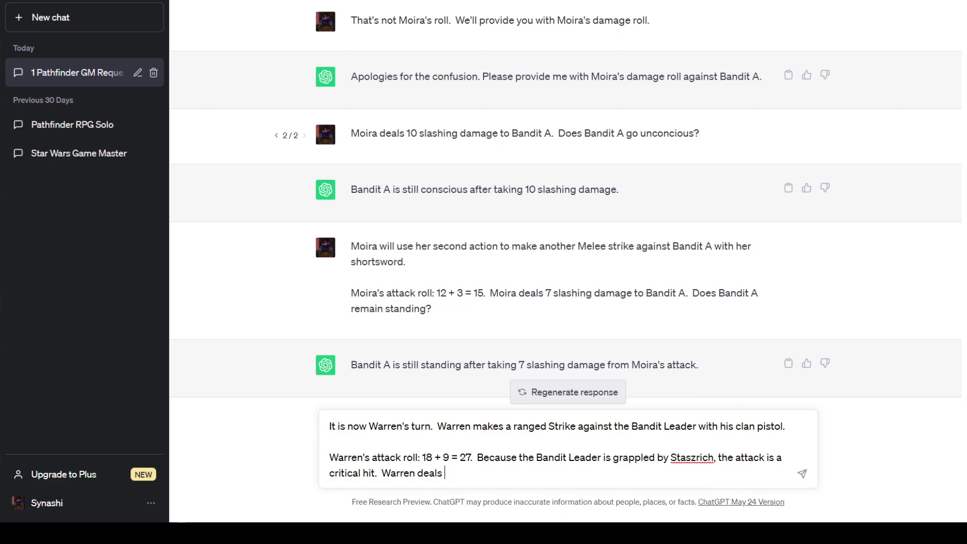
{"action": "type", "text": " 12"}
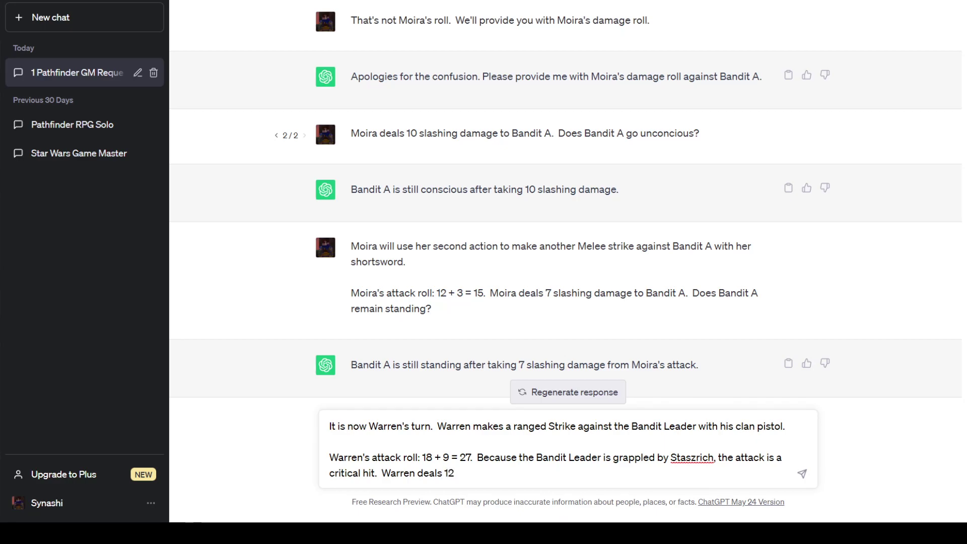
{"action": "type", "text": " piercing damage to"}
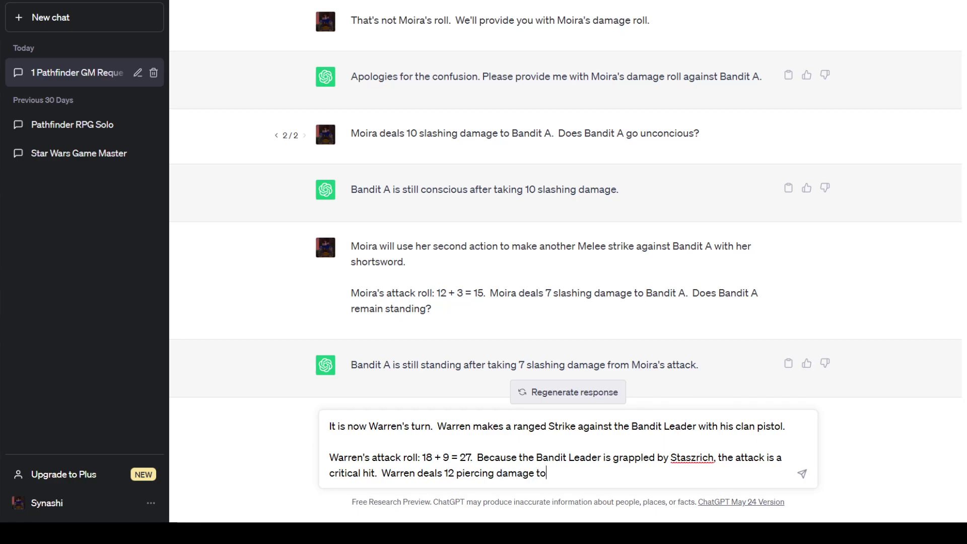
{"action": "type", "text": " the Bandit Leader."}
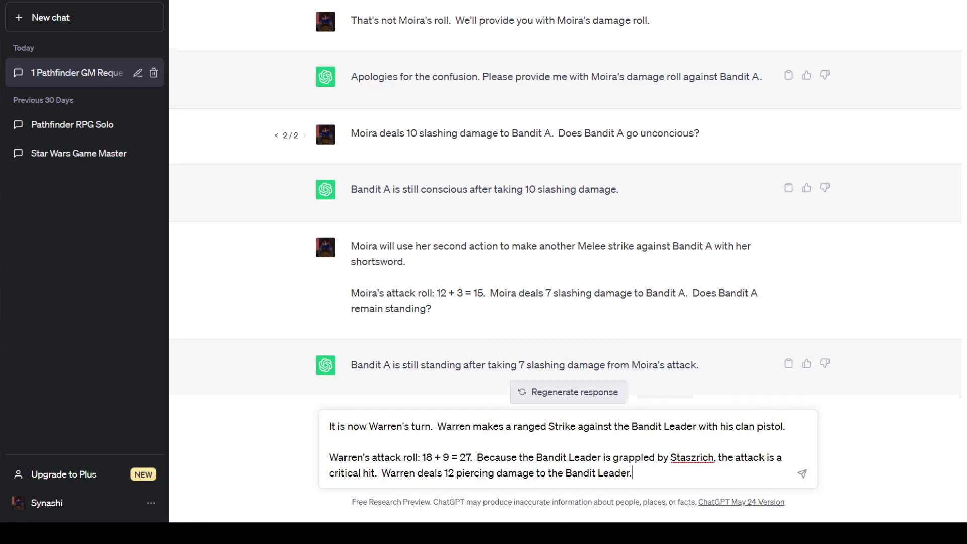
{"action": "type", "text": "  Is the Bandit Leader "}
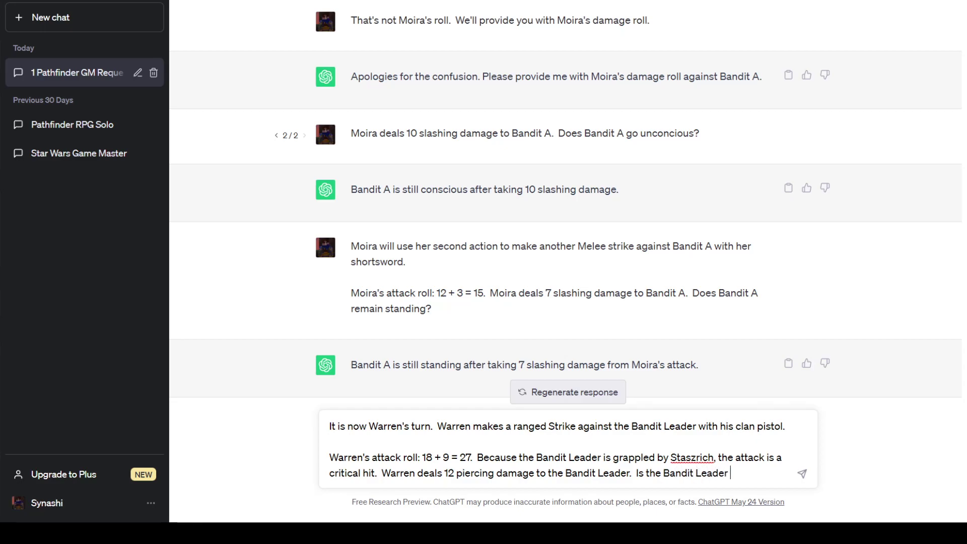
{"action": "type", "text": "still standing?"}
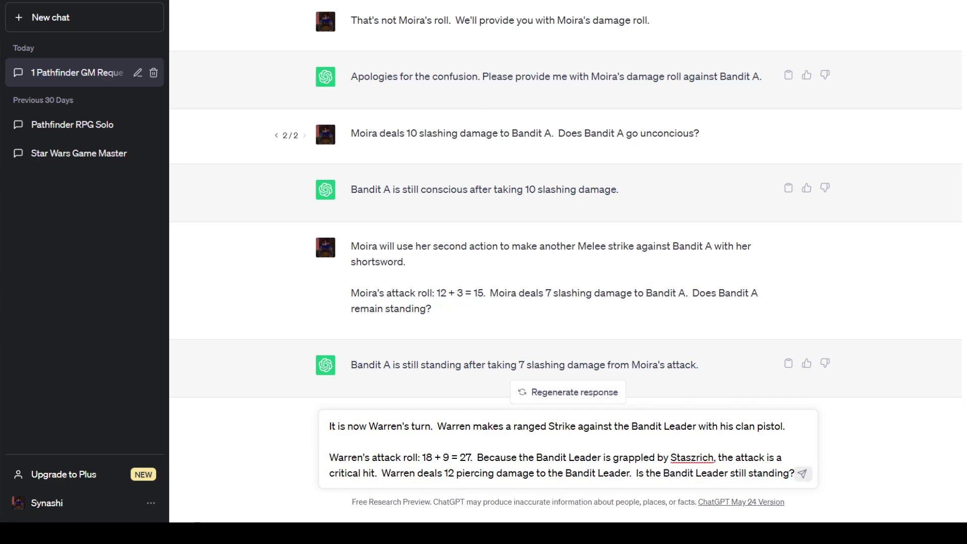
Highlight the whole drafted message about Warren's Strike, clear the selection, and send the message
{"action": "key", "text": "ctrl+shift+Left"}
{"action": "key", "text": "ctrl+shift+Left"}
{"action": "key", "text": "ctrl+shift+Left"}
{"action": "key", "text": "ctrl+shift+Left"}
{"action": "key", "text": "ctrl+shift+Left"}
{"action": "key", "text": "ctrl+shift+Left"}
{"action": "key", "text": "ctrl+shift+Left"}
{"action": "key", "text": "ctrl+shift+Left"}
{"action": "key", "text": "ctrl+shift+Left"}
{"action": "key", "text": "ctrl+shift+Left"}
{"action": "key", "text": "ctrl+shift+Left"}
{"action": "key", "text": "ctrl+shift+Left"}
{"action": "key", "text": "ctrl+shift+Left"}
{"action": "key", "text": "ctrl+shift+Left"}
{"action": "key", "text": "ctrl+shift+Left"}
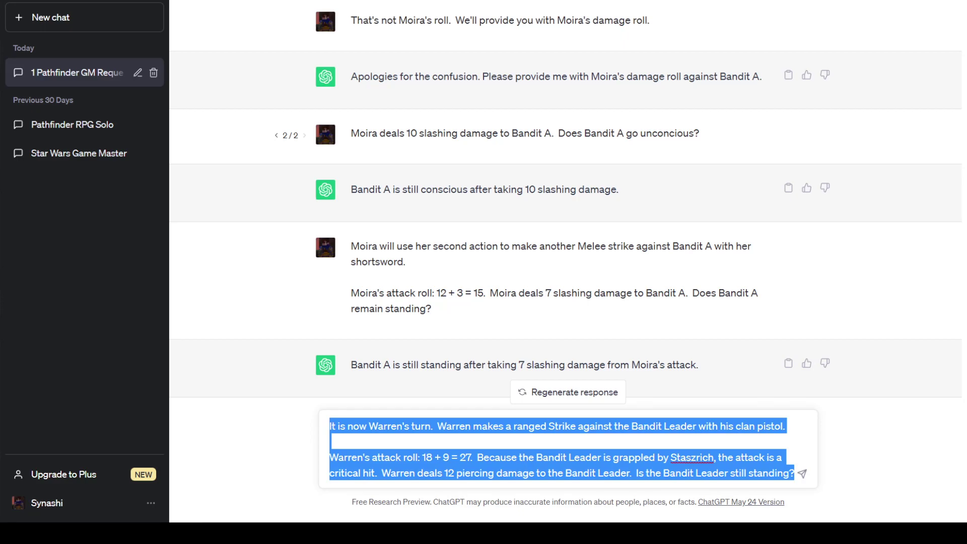
{"action": "left_click", "coordinate": [769, 473]}
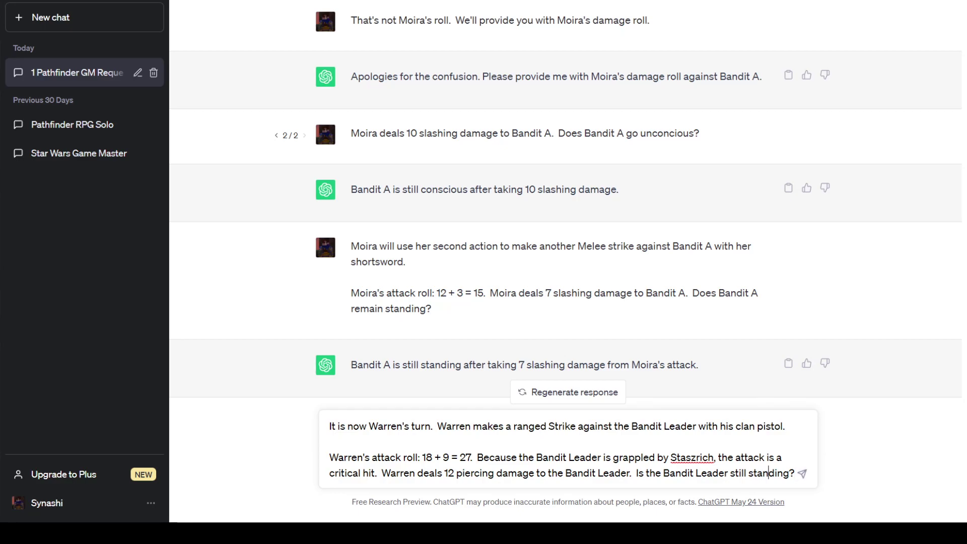
{"action": "key", "text": "Return"}
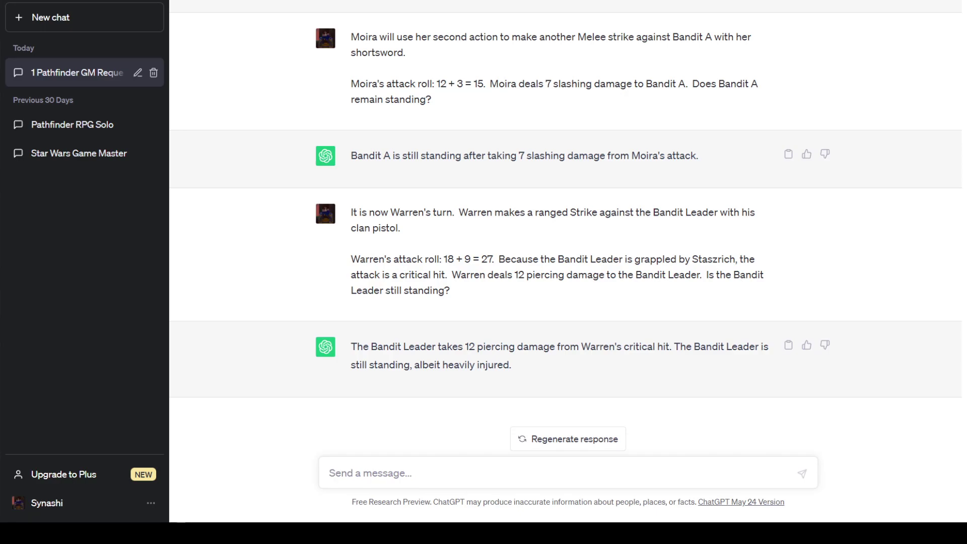
Begin a new message with "Warren reloads and attacks again. The attack misses and it's Ron's turn."
{"action": "type", "text": "Warren reloa"}
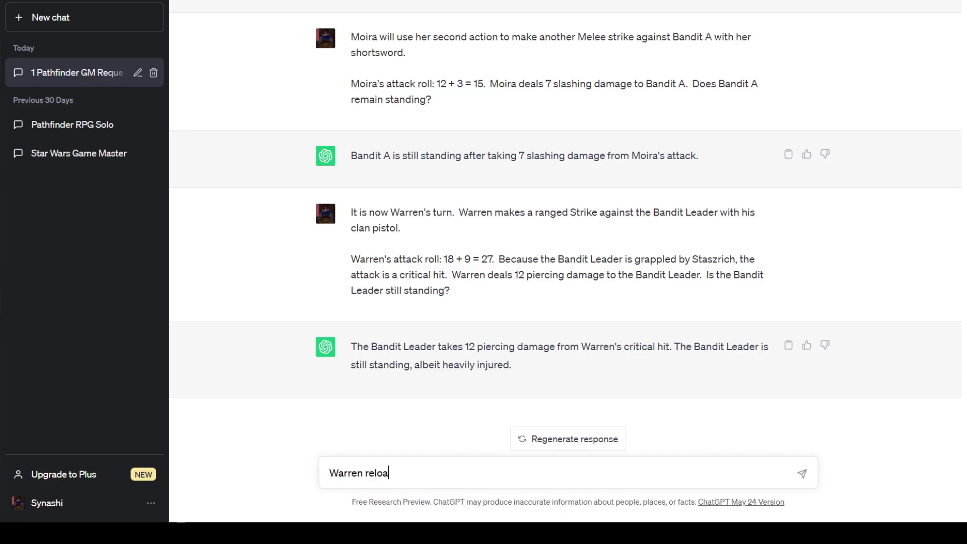
{"action": "type", "text": "ds and attacks again"}
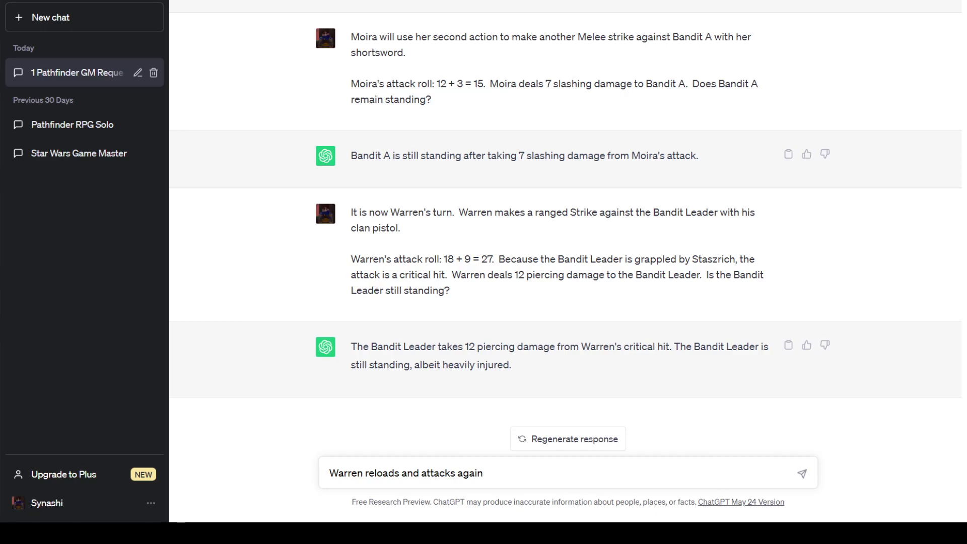
{"action": "key", "text": "BackSpace"}
{"action": "type", "text": "n.  The attack mis"}
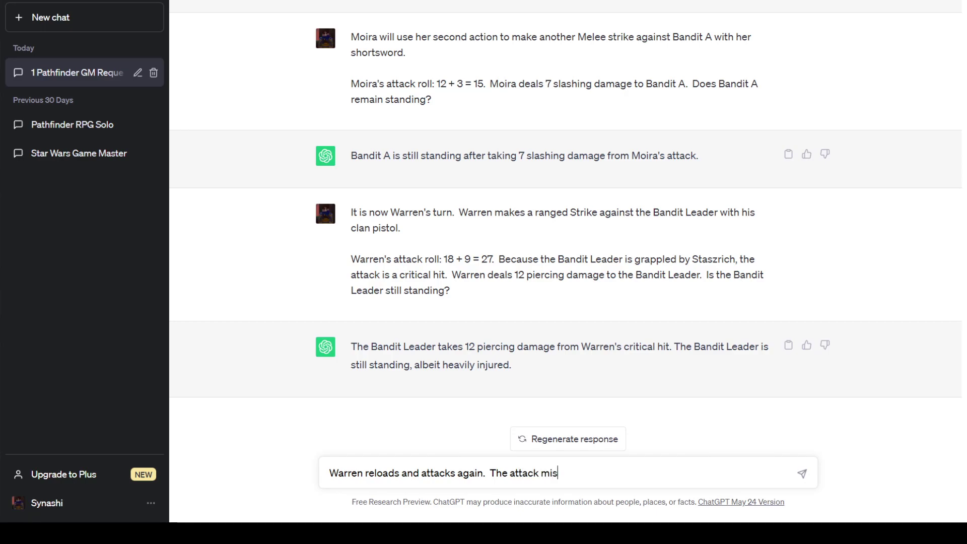
{"action": "type", "text": "ses and it's "}
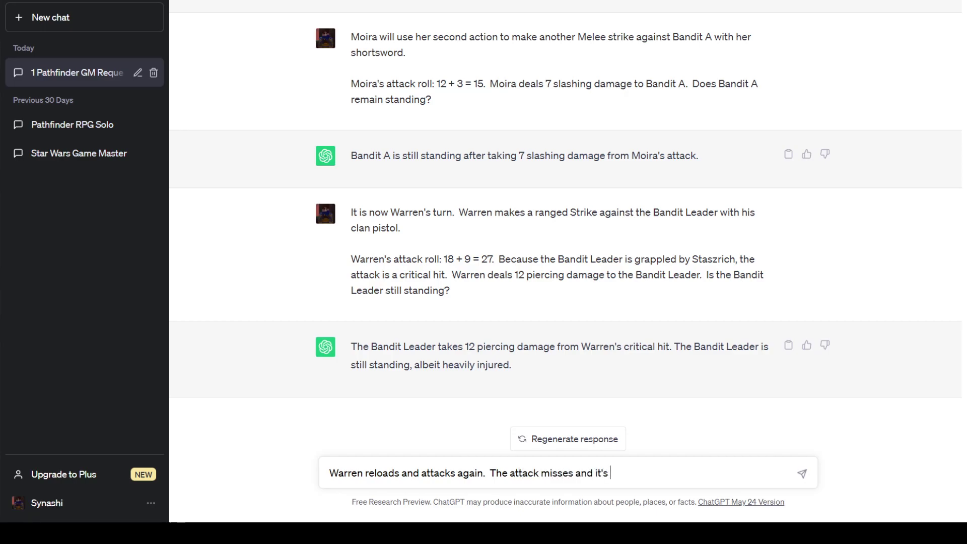
{"action": "type", "text": "Ron's turn."}
Continue the message with "Ron will make a melee Strike against the Bandit Leader with his sickle. The attack misses."
{"action": "type", "text": "Ron wi"}
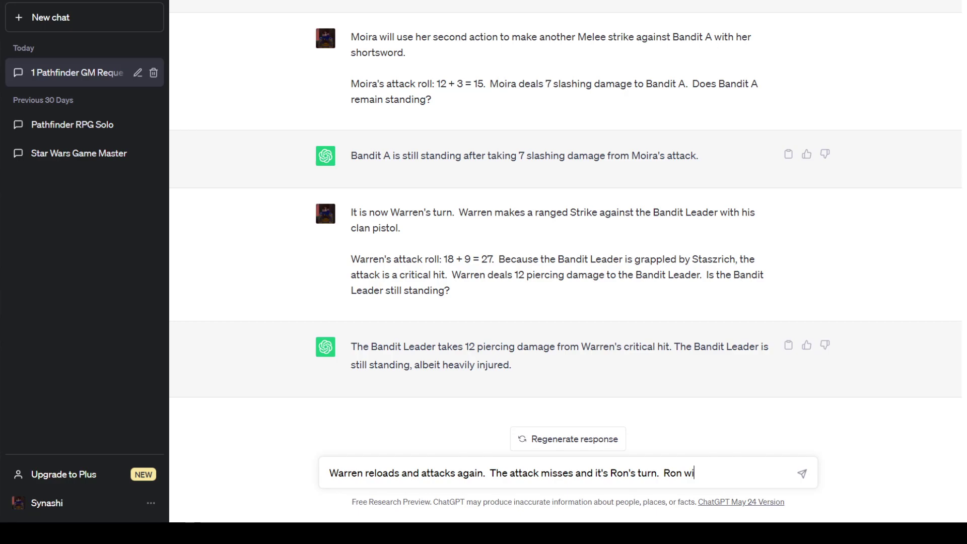
{"action": "type", "text": "ll make a melee Strike"}
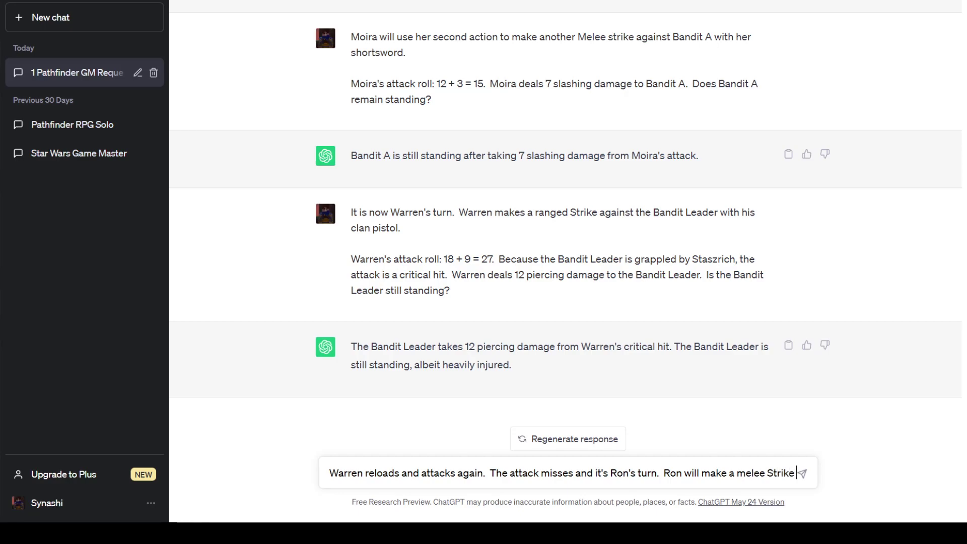
{"action": "type", "text": "against the Bandit "}
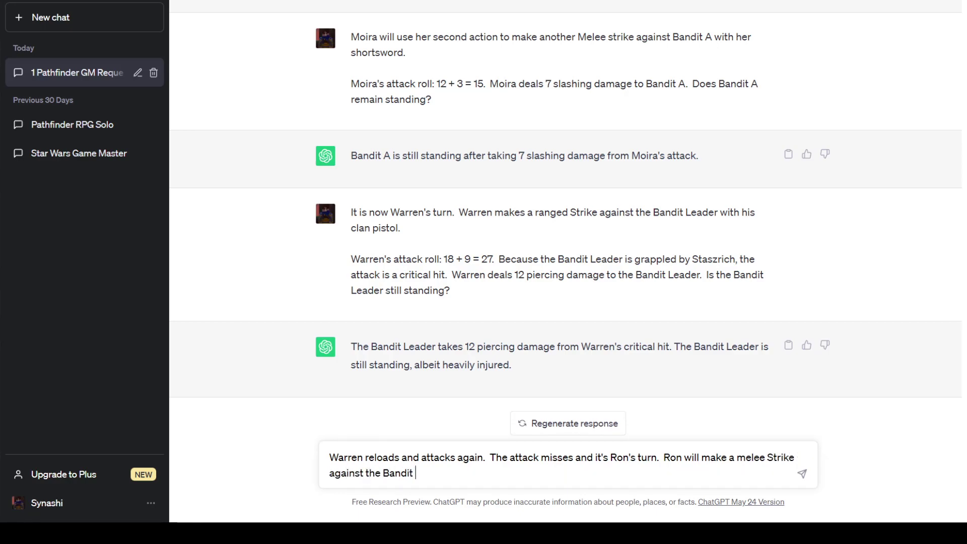
{"action": "type", "text": "Leader with his sic"}
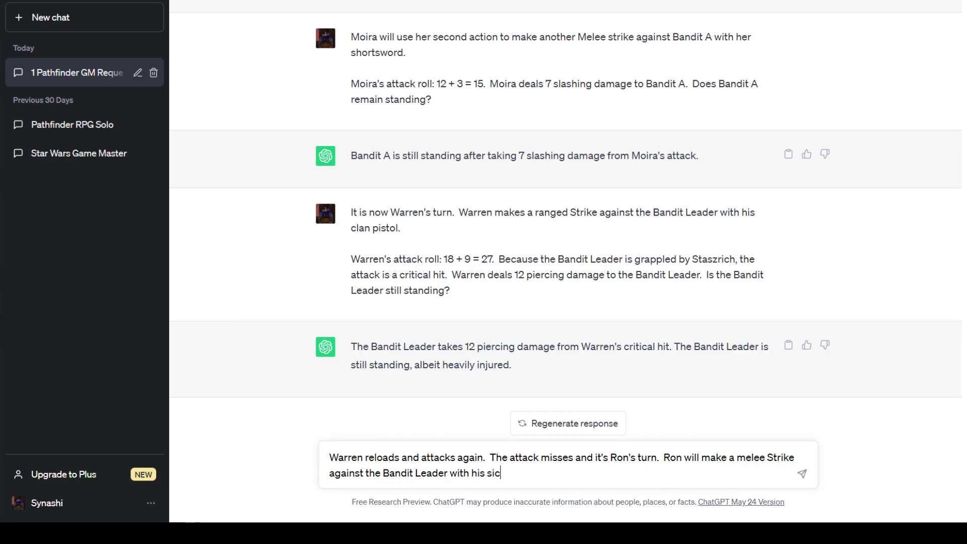
{"action": "type", "text": "kle.  The attack misses."}
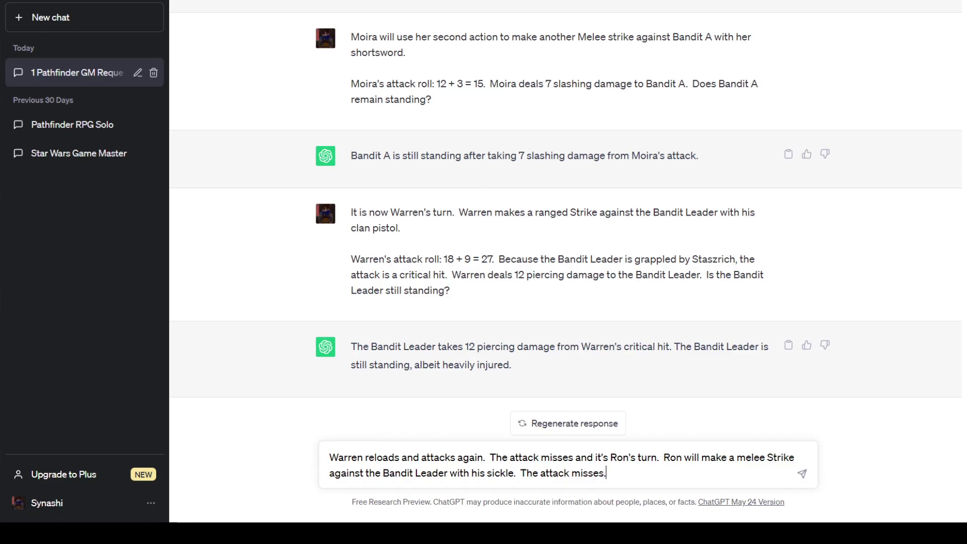
Add to the message "Ron's second action is to make a melee Strike with his sickle against the Bandit Leader."
{"action": "type", "text": "  Ron's second action "}
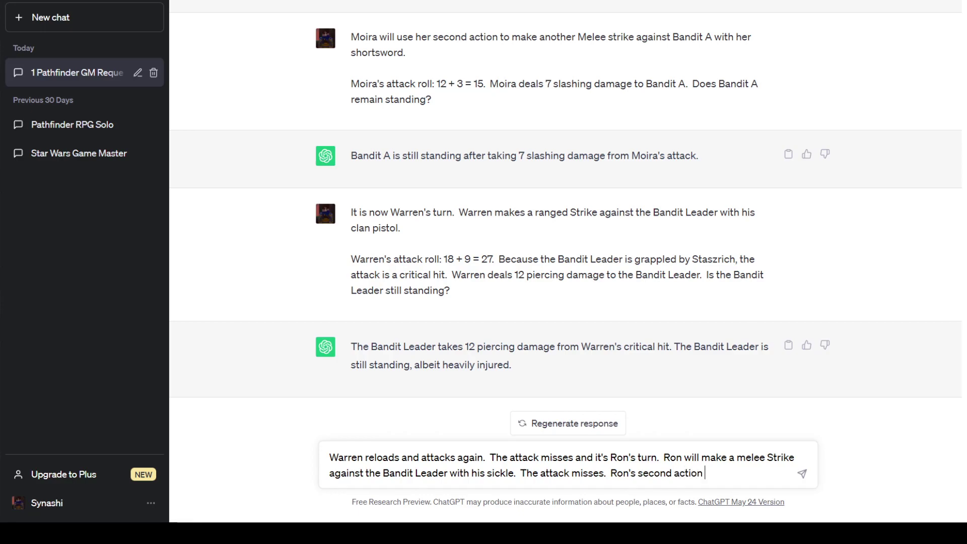
{"action": "type", "text": "is to make a melee"}
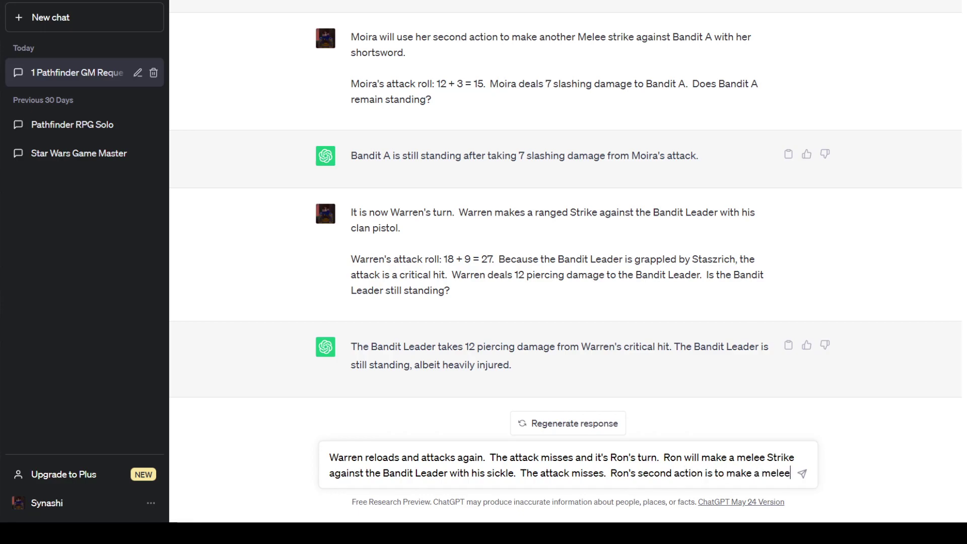
{"action": "type", "text": " Strike w"}
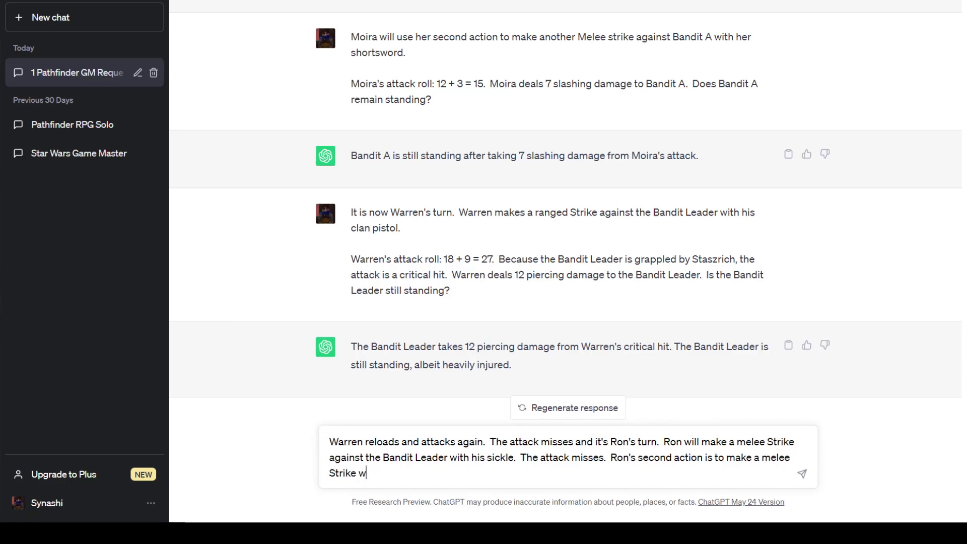
{"action": "type", "text": "ith his sickle against the "}
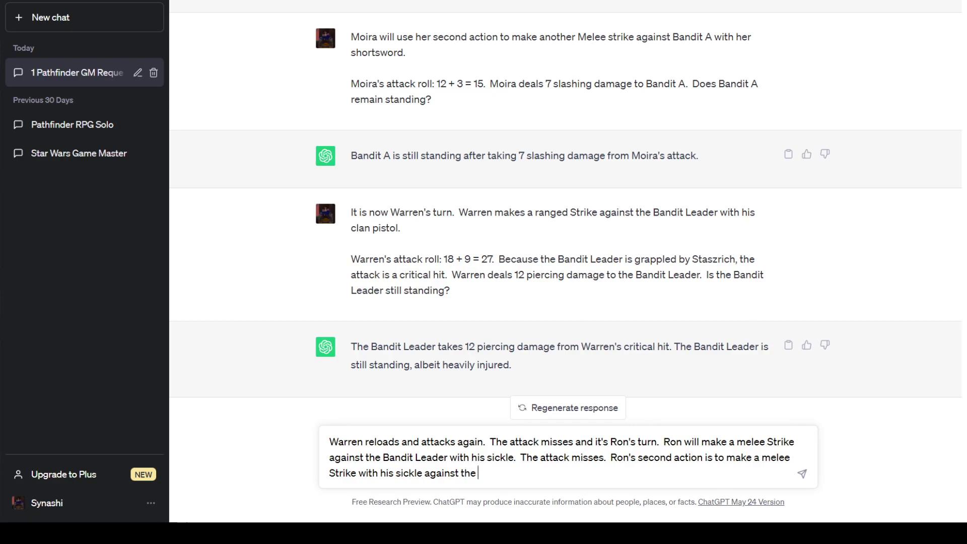
{"action": "type", "text": "Bandit Leader."}
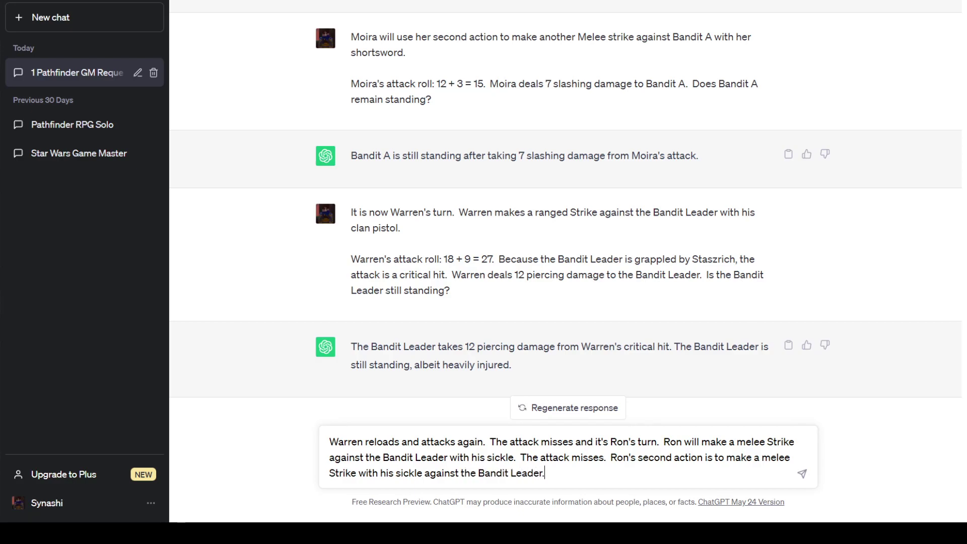
Start a new paragraph in the drafted message reading "Ron's attack roll: 17 + 3 = 20."
{"action": "key", "text": "shift+Return"}
{"action": "type", "text": "Ron's "}
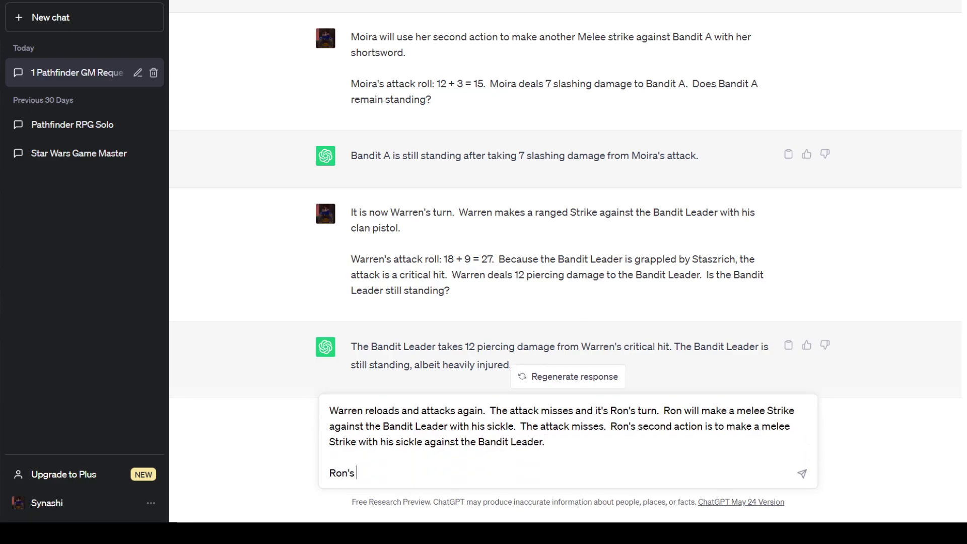
{"action": "type", "text": "attack roll: "}
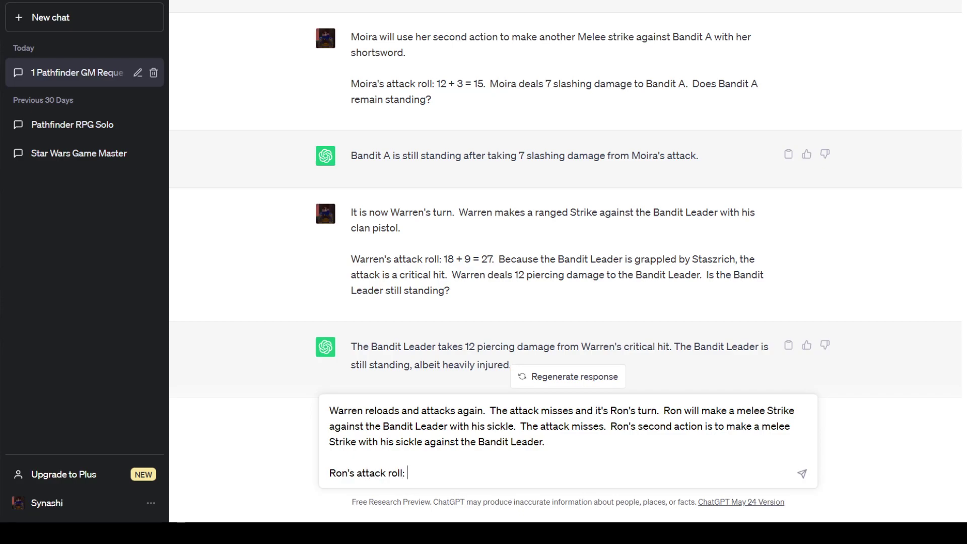
{"action": "type", "text": "16 + "}
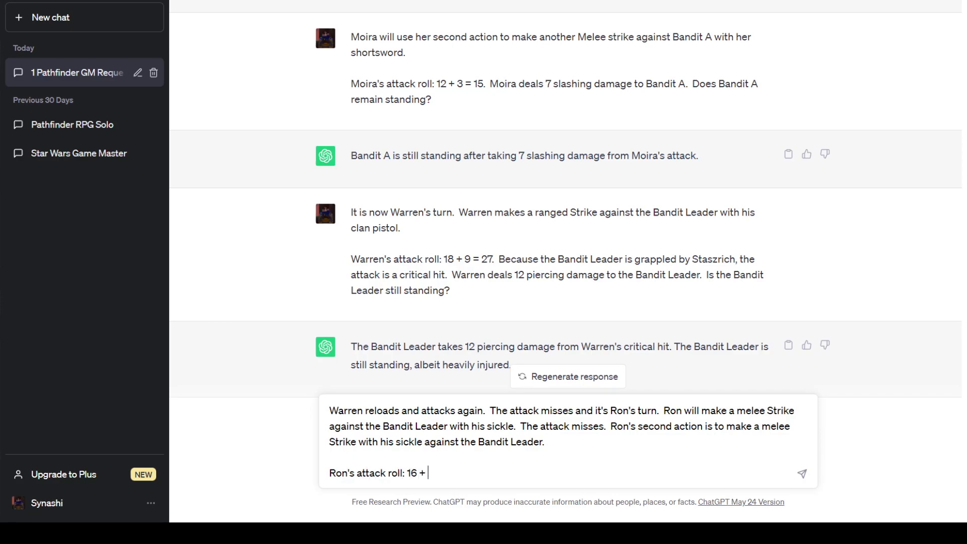
{"action": "type", "text": "4"}
{"action": "key", "text": "BackSpace"}
{"action": "key", "text": "BackSpace"}
{"action": "key", "text": "BackSpace"}
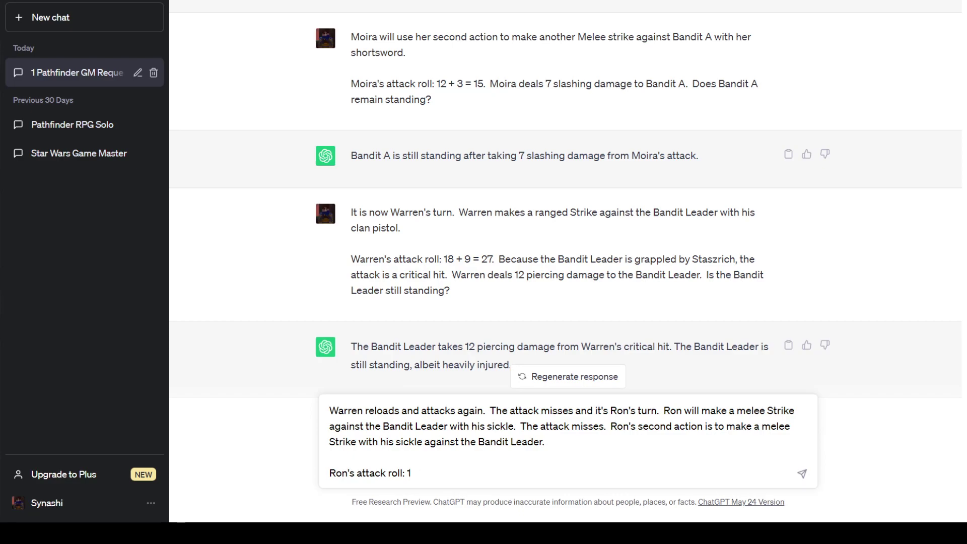
{"action": "type", "text": "7 + 3 = 20.  The"}
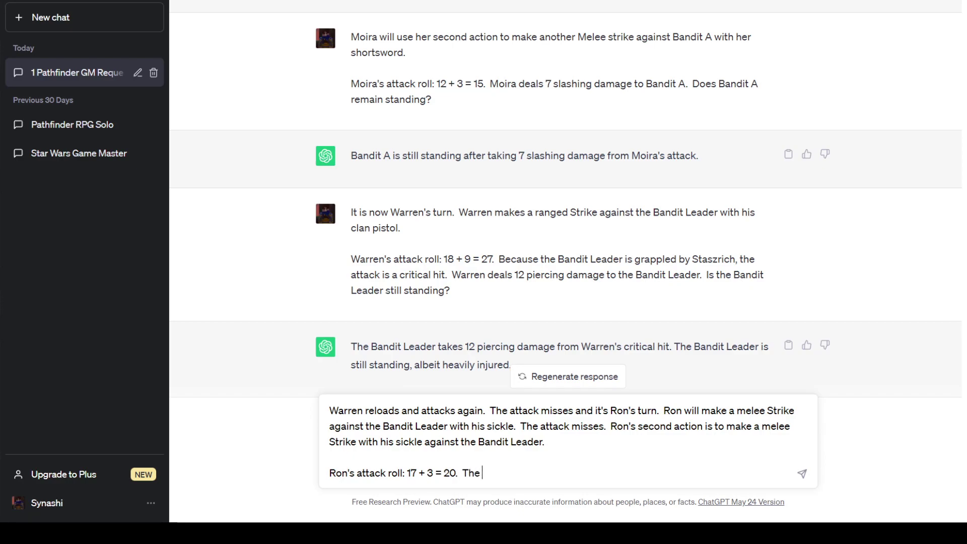
Finish the message with "Ron deals 6 slashing damage to the Bandit Leader. Is the Bandit Leader still standing?" and send it
{"action": "key", "text": "BackSpace"}
{"action": "key", "text": "BackSpace"}
{"action": "key", "text": "BackSpace"}
{"action": "type", "text": "Ron "}
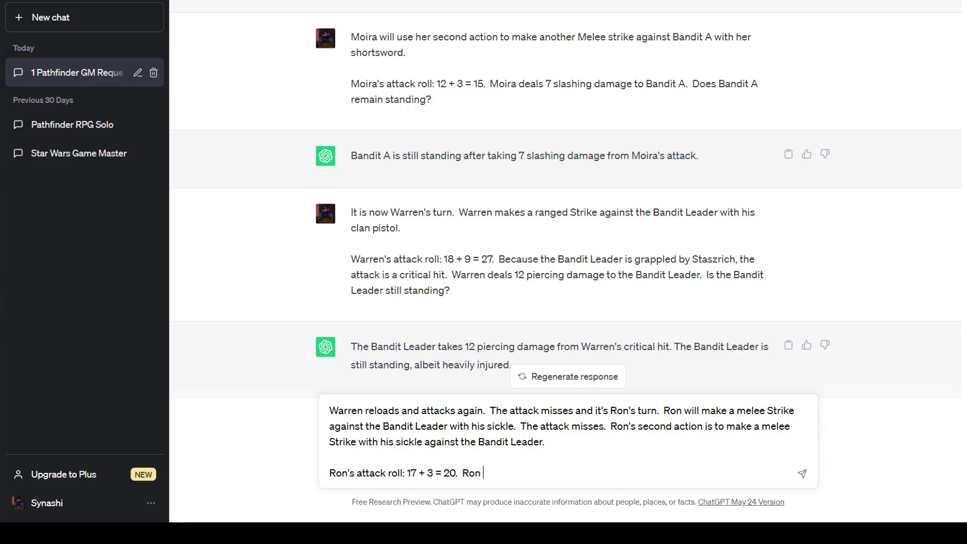
{"action": "type", "text": "deals 6 "}
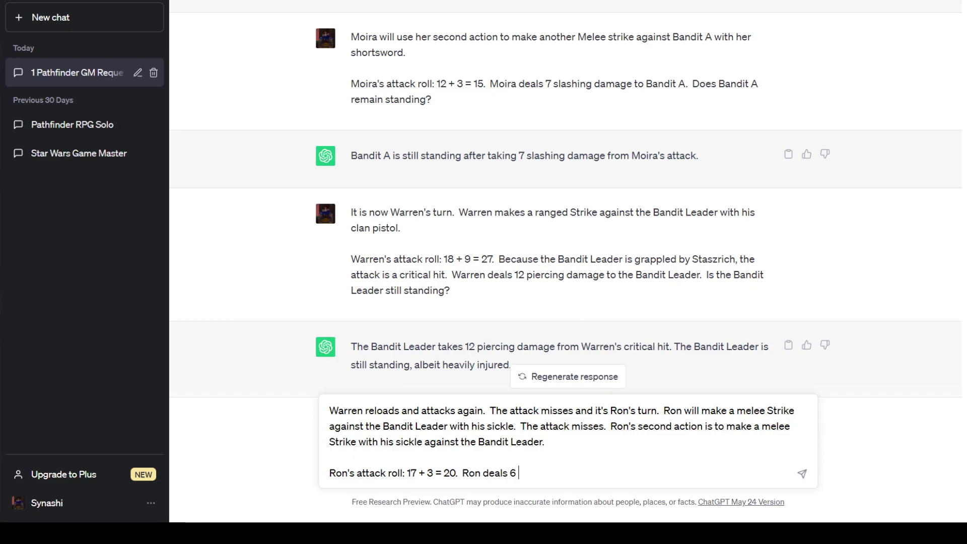
{"action": "type", "text": "slashing damage to the B"}
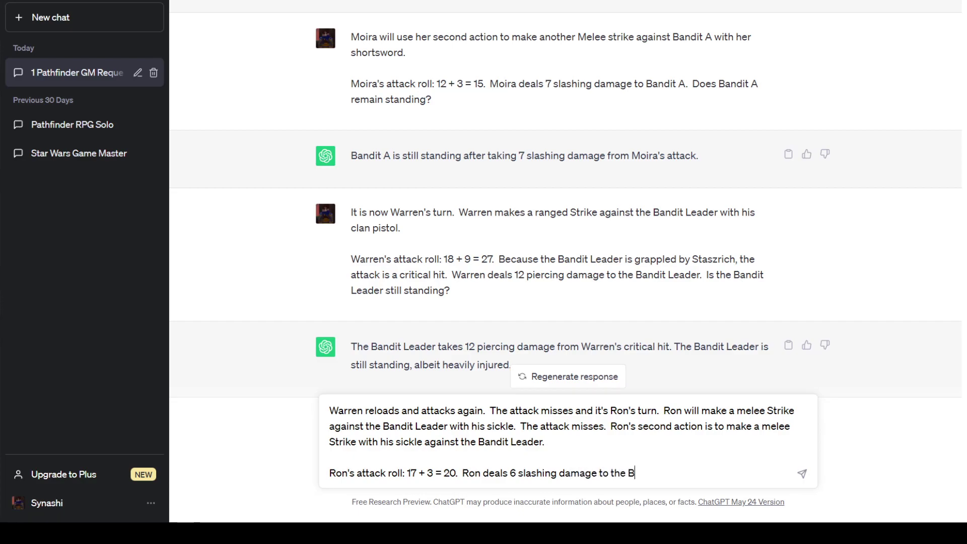
{"action": "type", "text": "andit Leader.  Is the Bandit Le"}
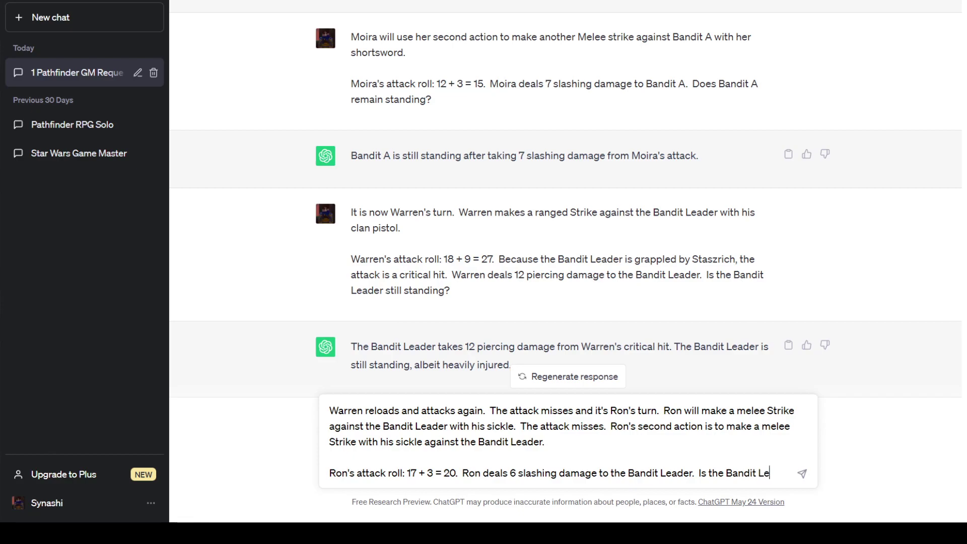
{"action": "type", "text": "ader still standing?"}
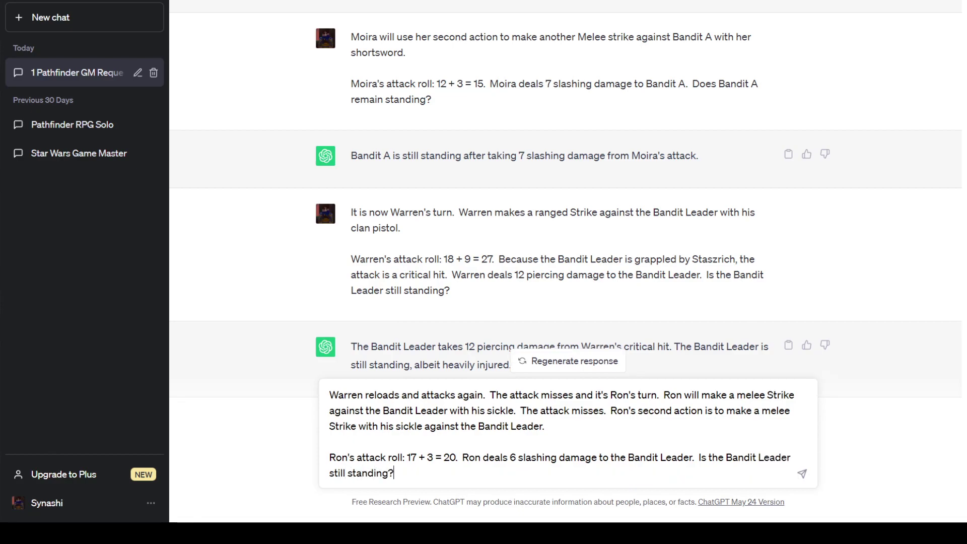
{"action": "key", "text": "Return"}
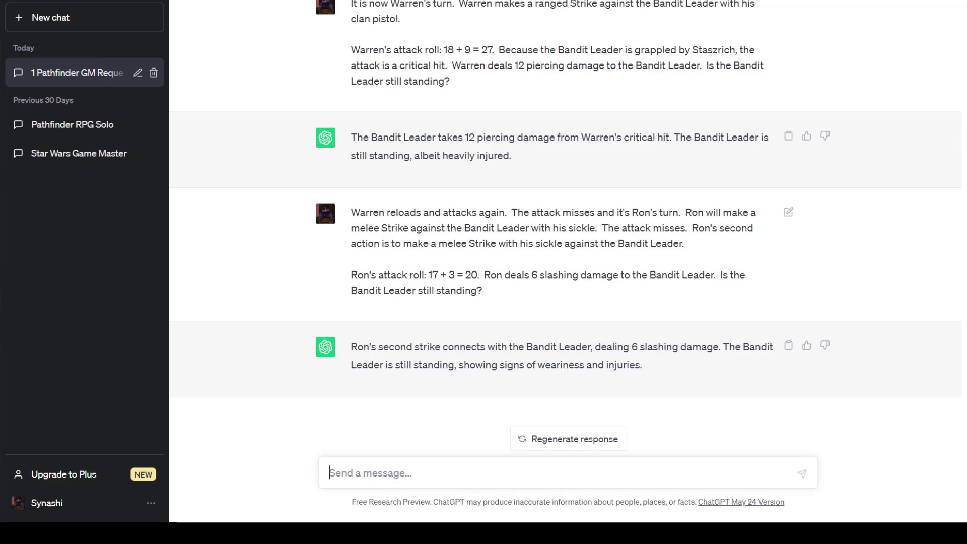
Review the earlier combat exchanges back to Ron's and Warren's previous turns, then return to the latest reply
{"action": "scroll", "coordinate": [565, 227], "scroll_direction": "up", "scroll_amount": 2}
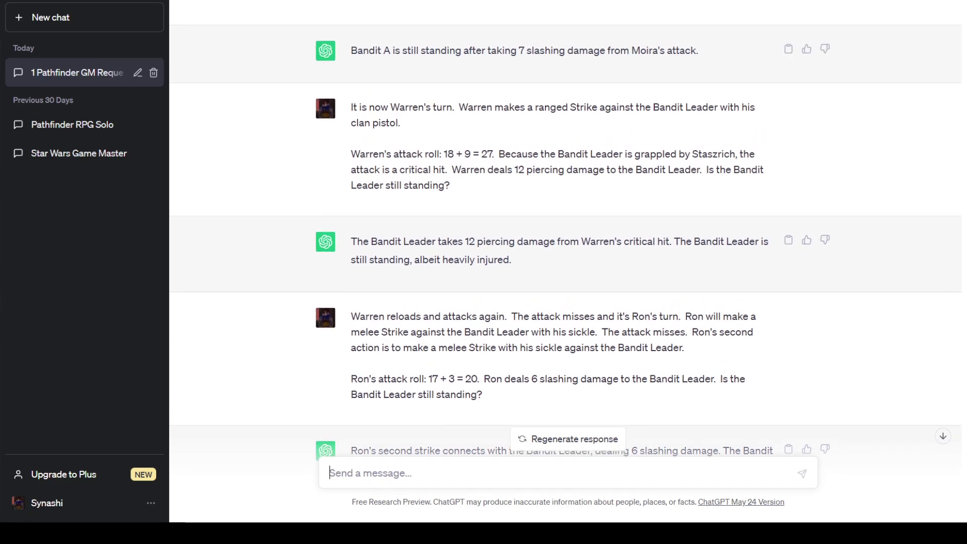
{"action": "scroll", "coordinate": [565, 227], "scroll_direction": "up", "scroll_amount": 4}
{"action": "scroll", "coordinate": [565, 227], "scroll_direction": "up", "scroll_amount": 2}
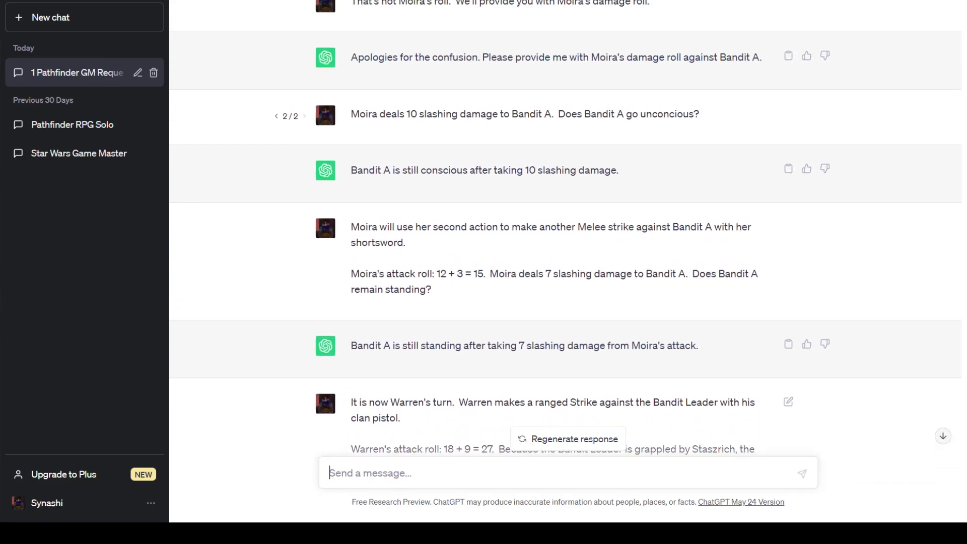
{"action": "scroll", "coordinate": [566, 363], "scroll_direction": "up", "scroll_amount": 4}
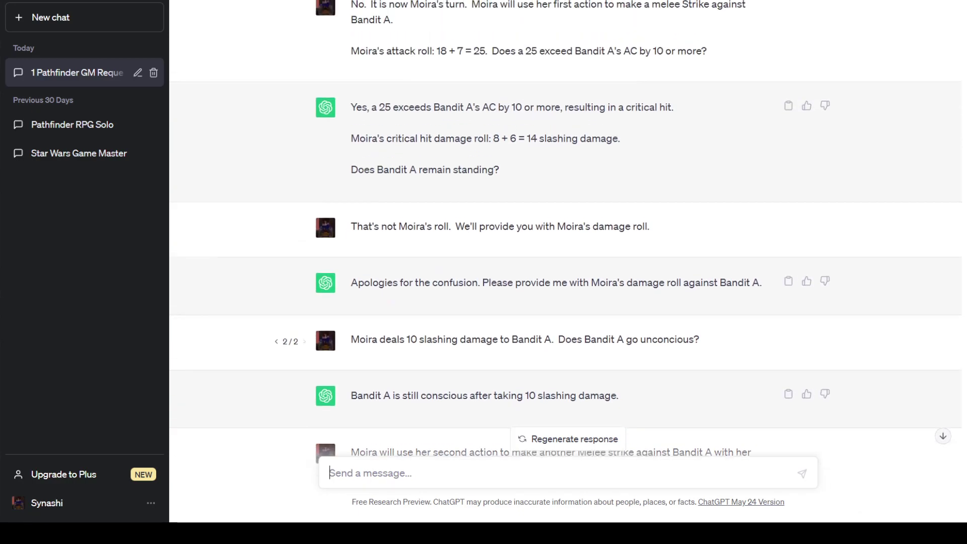
{"action": "scroll", "coordinate": [566, 363], "scroll_direction": "up", "scroll_amount": 1}
{"action": "scroll", "coordinate": [566, 227], "scroll_direction": "up", "scroll_amount": 3}
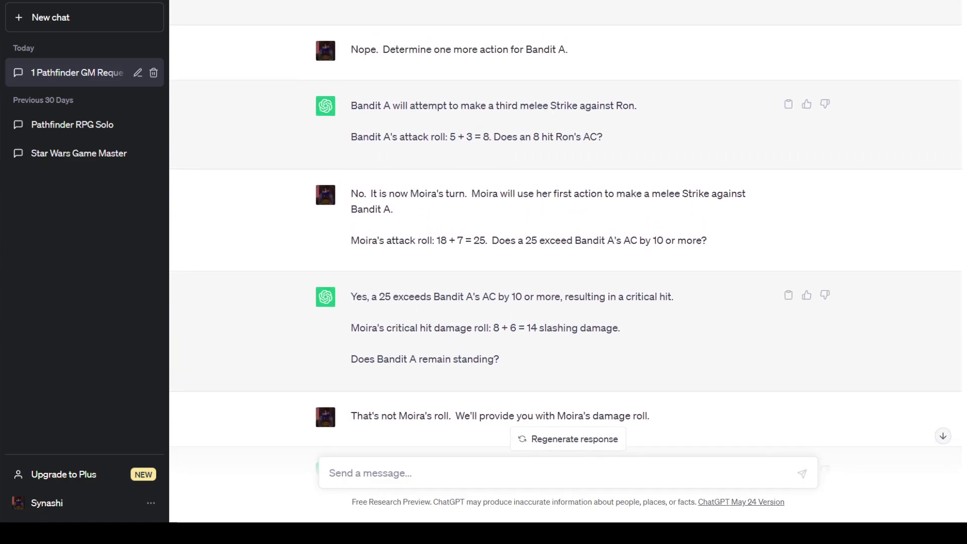
{"action": "scroll", "coordinate": [565, 227], "scroll_direction": "up", "scroll_amount": 3}
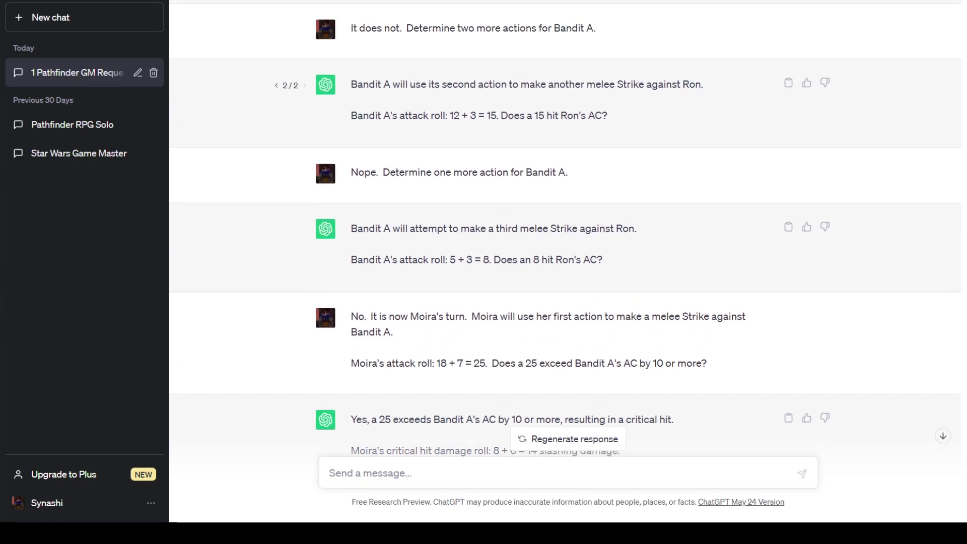
{"action": "scroll", "coordinate": [565, 378], "scroll_direction": "up", "scroll_amount": 3}
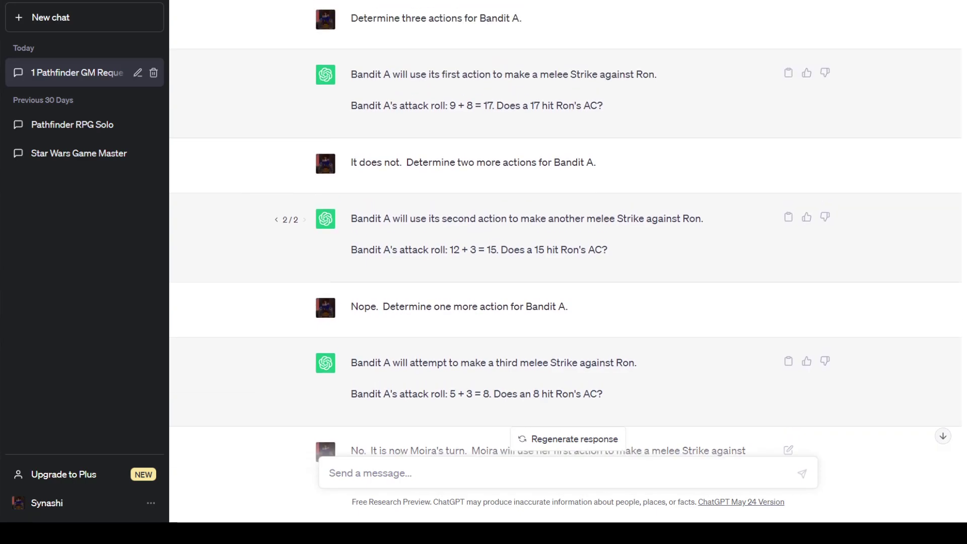
{"action": "scroll", "coordinate": [565, 226], "scroll_direction": "up", "scroll_amount": 4}
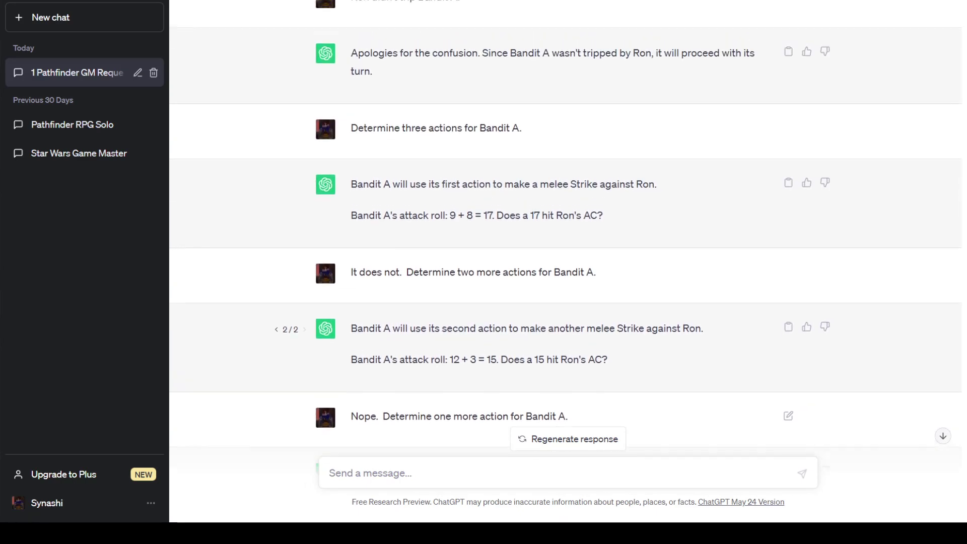
{"action": "scroll", "coordinate": [565, 227], "scroll_direction": "up", "scroll_amount": 8}
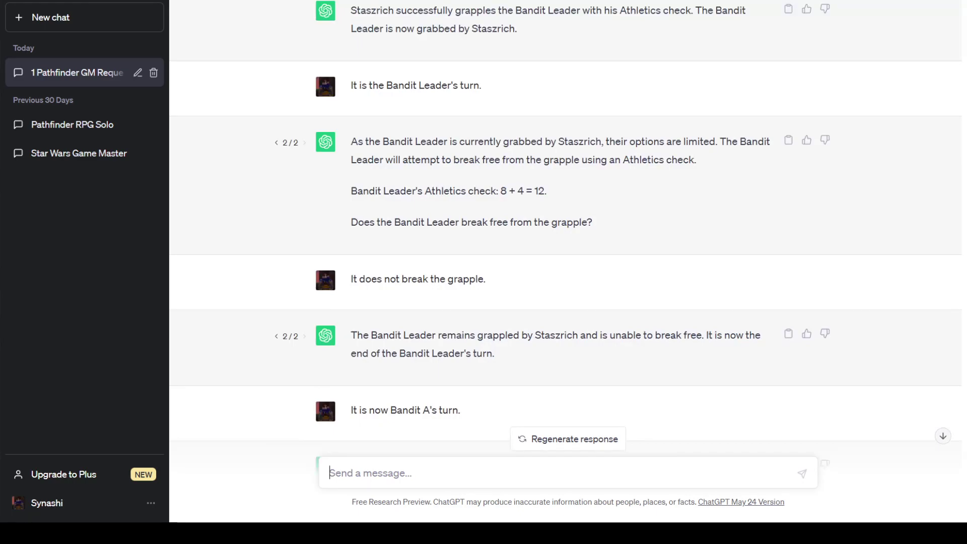
{"action": "scroll", "coordinate": [566, 226], "scroll_direction": "up", "scroll_amount": 10}
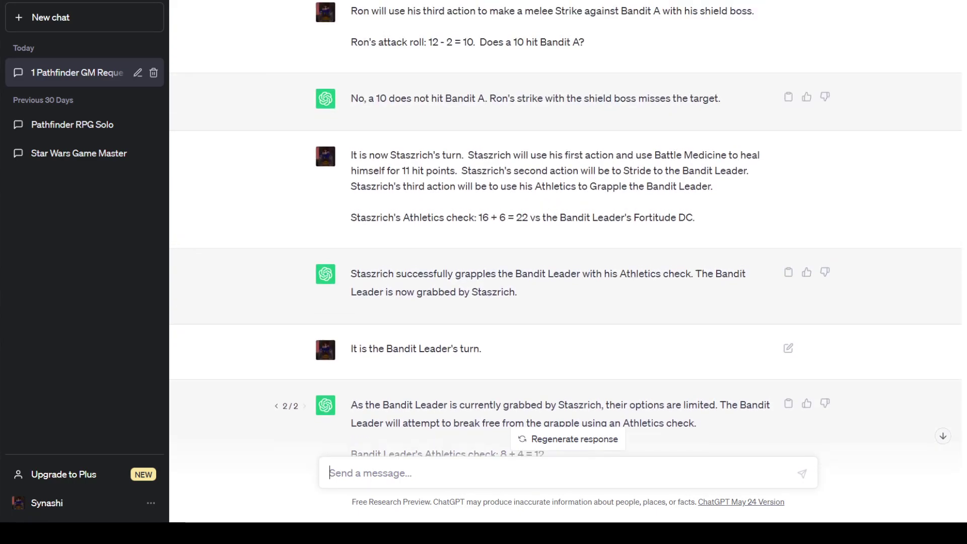
{"action": "scroll", "coordinate": [566, 227], "scroll_direction": "up", "scroll_amount": 5}
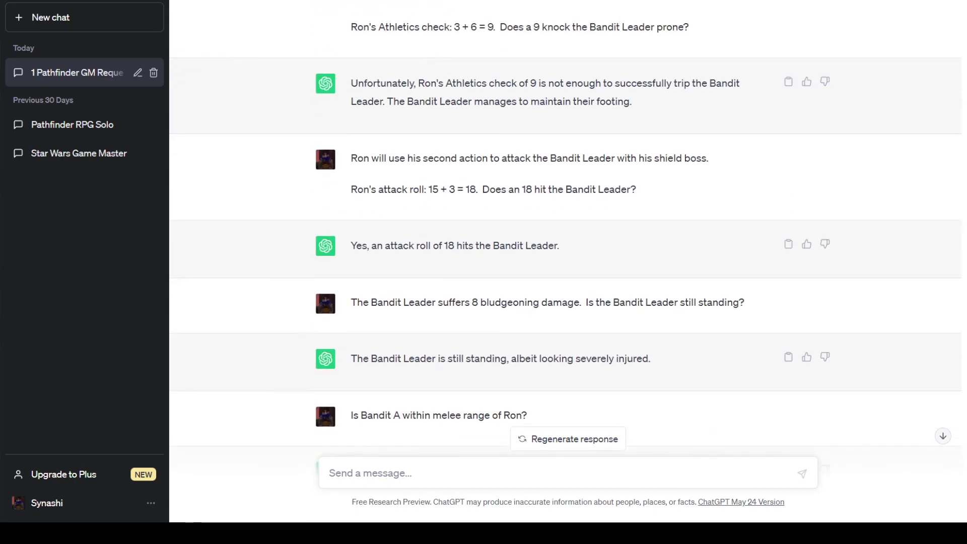
{"action": "scroll", "coordinate": [565, 227], "scroll_direction": "up", "scroll_amount": 3}
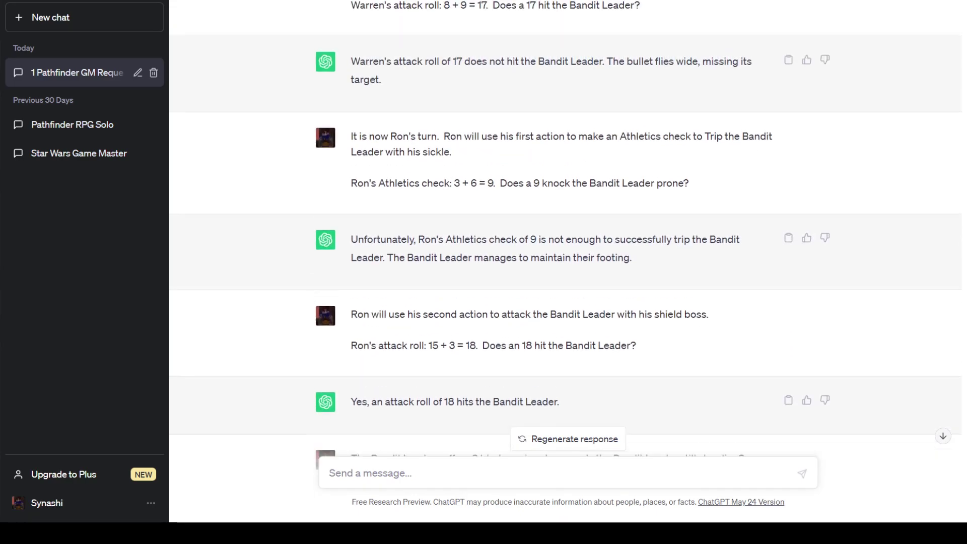
{"action": "scroll", "coordinate": [565, 228], "scroll_direction": "up", "scroll_amount": 6}
{"action": "scroll", "coordinate": [565, 227], "scroll_direction": "down", "scroll_amount": 9}
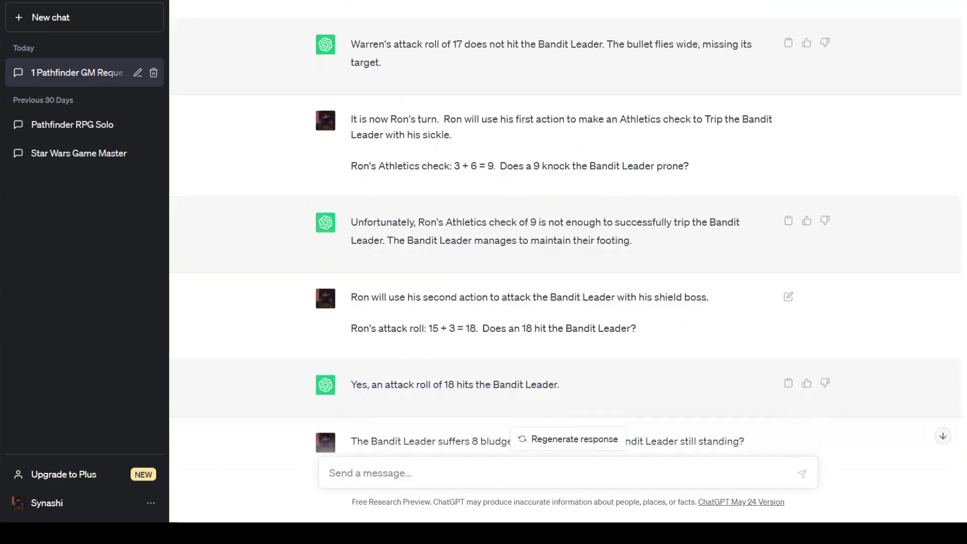
{"action": "scroll", "coordinate": [565, 226], "scroll_direction": "down", "scroll_amount": 10}
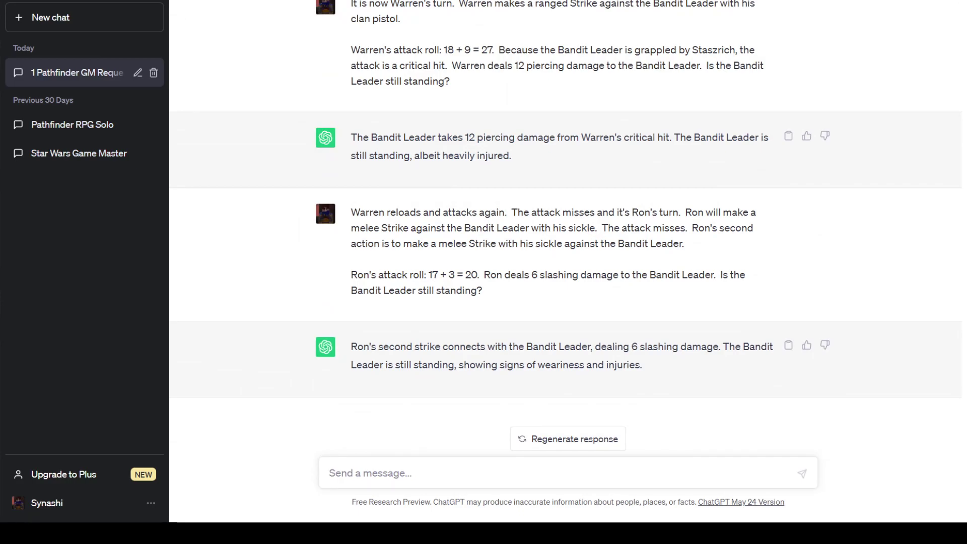
{"action": "type", "text": "Sta"}
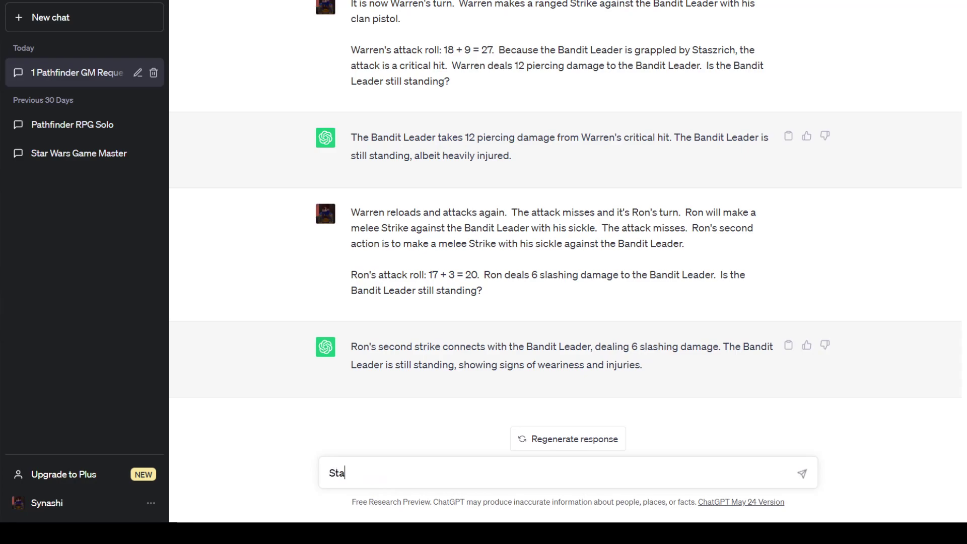
{"action": "type", "text": "szrich will make a mele "}
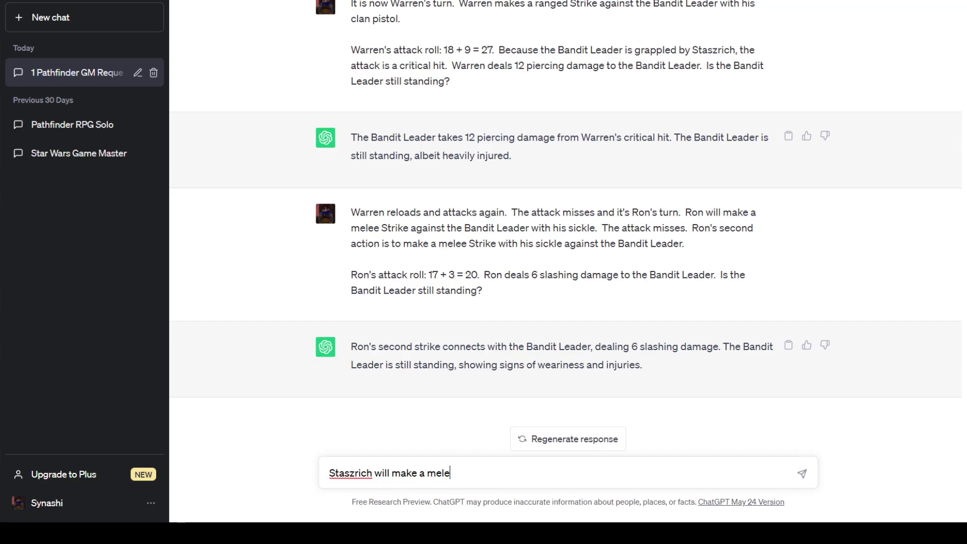
{"action": "type", "text": "e Strike against the Bandit "}
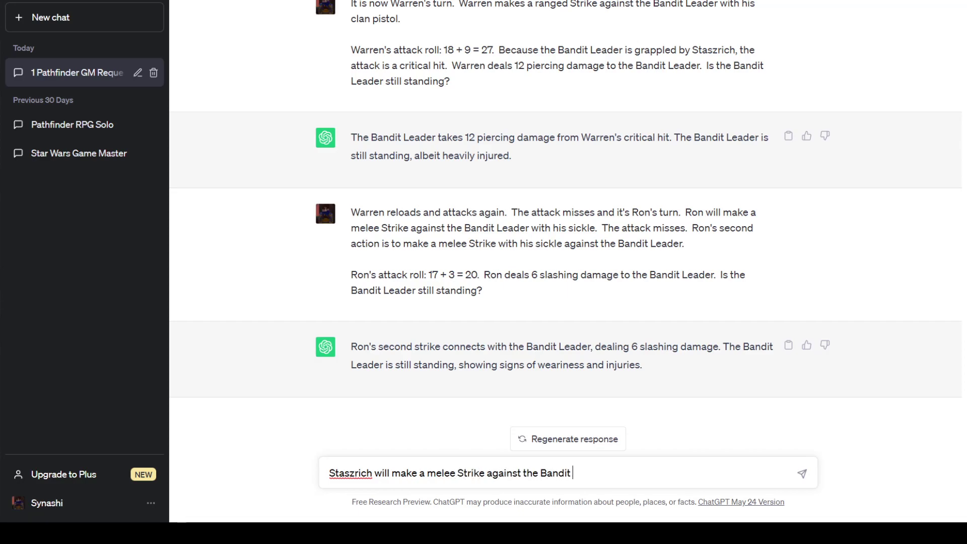
{"action": "type", "text": "Leader."}
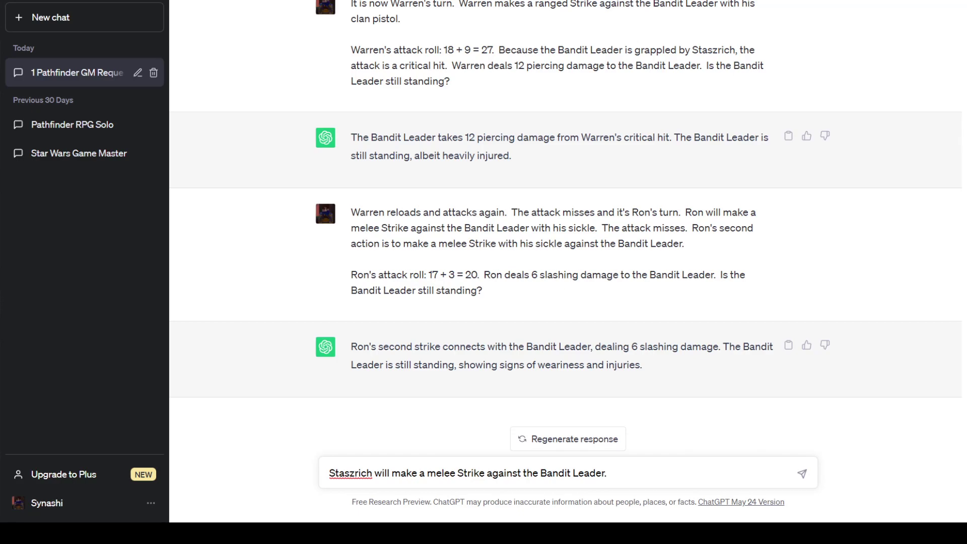
{"action": "key", "text": "shift+Return"}
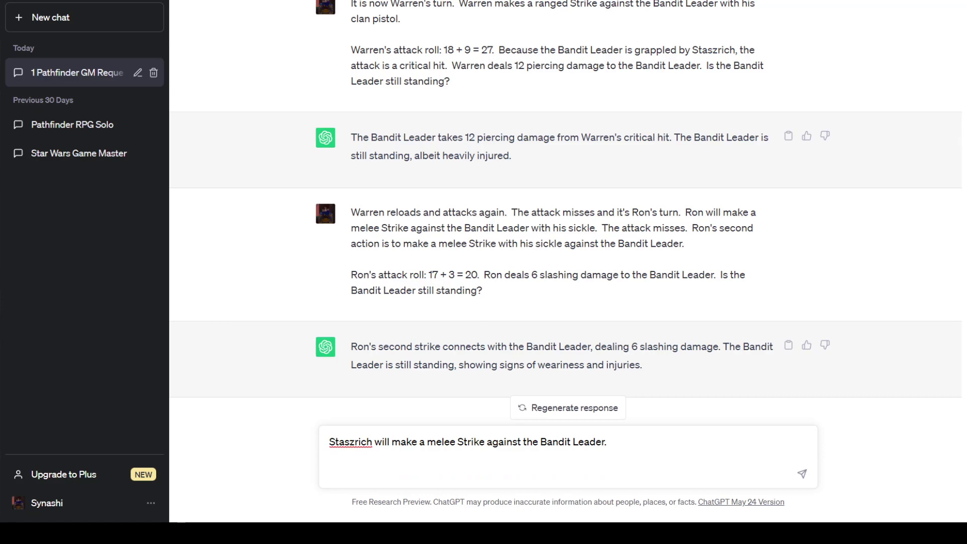
{"action": "type", "text": "Staszri"}
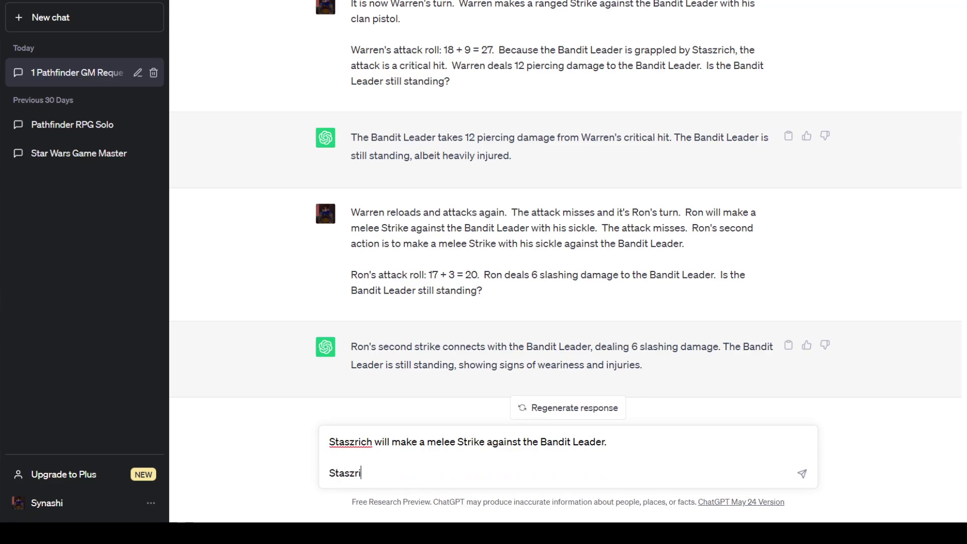
{"action": "type", "text": "ch's at"}
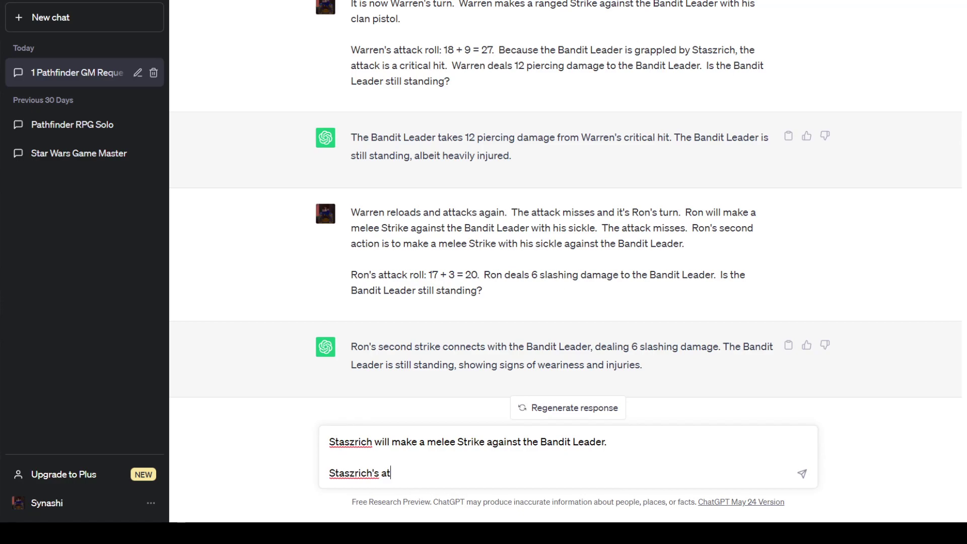
{"action": "type", "text": "tack roll:"}
{"action": "type", "text": "18 + "}
{"action": "type", "text": "6 = 24."}
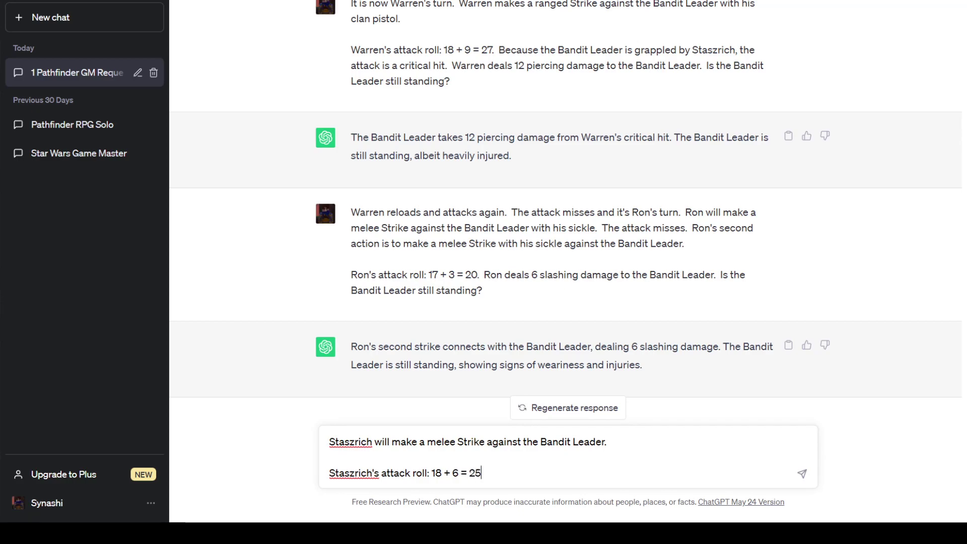
{"action": "type", "text": "  Staszrich deals"}
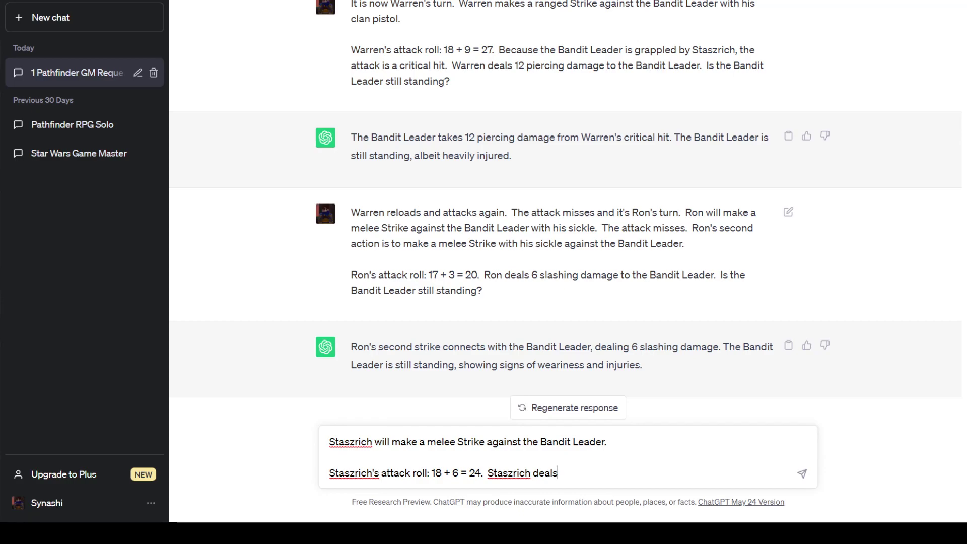
Replace the drafted message with "Staszrich will use his first action to Devise a Stratagem."
{"action": "left_click_drag", "start_coordinate": [558, 473], "coordinate": [330, 442]}
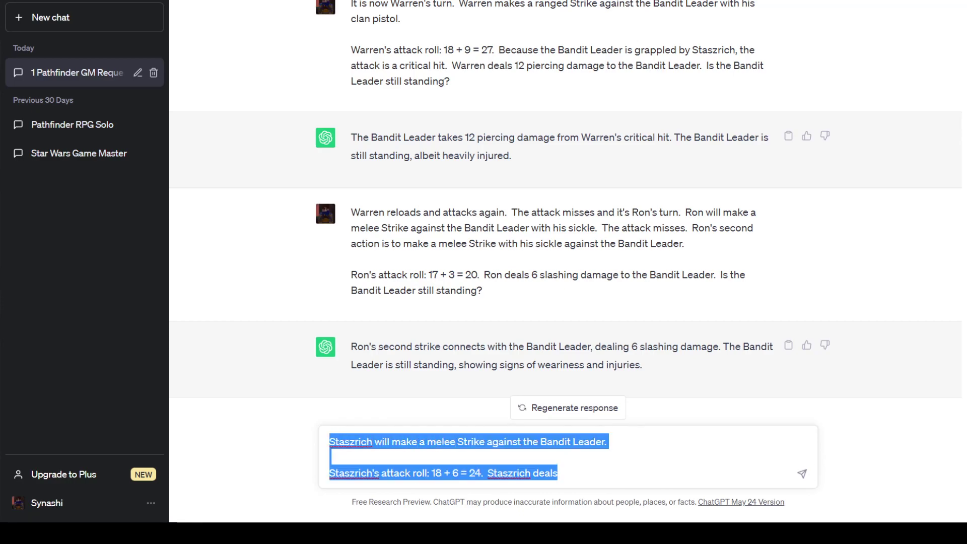
{"action": "type", "text": "Stas"}
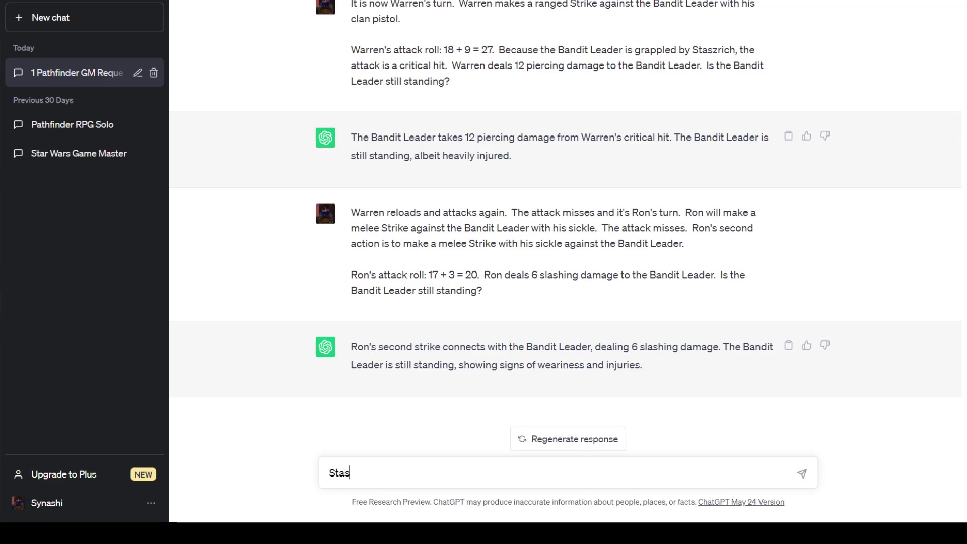
{"action": "type", "text": "zrich will use his first ac"}
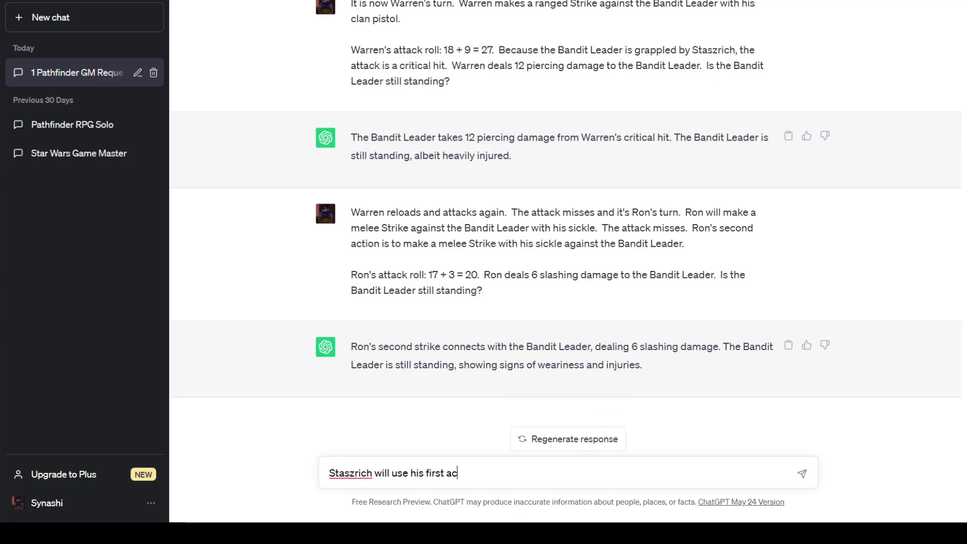
{"action": "type", "text": "tion to make a Stra"}
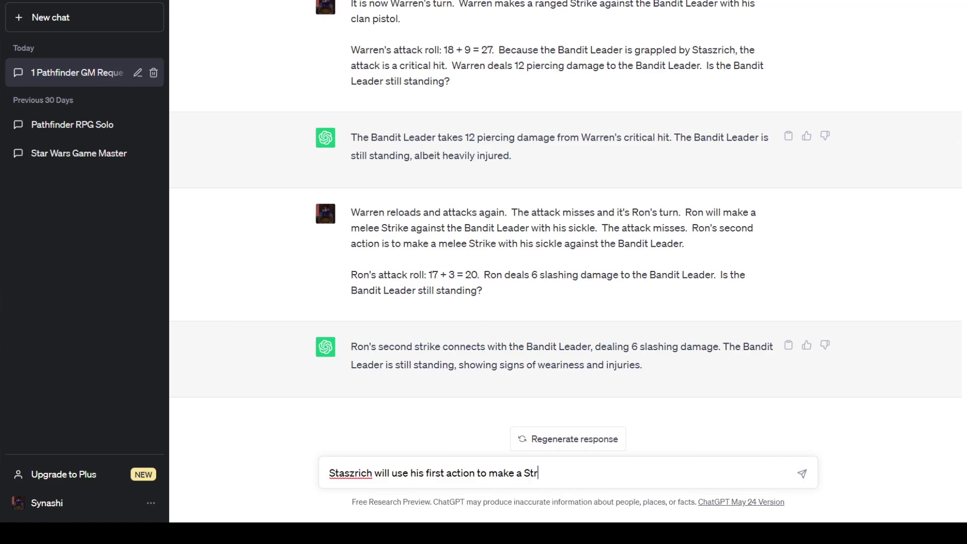
{"action": "key", "text": "BackSpace"}
{"action": "key", "text": "BackSpace"}
{"action": "key", "text": "BackSpace"}
{"action": "key", "text": "BackSpace"}
{"action": "key", "text": "BackSpace"}
{"action": "key", "text": "BackSpace"}
{"action": "key", "text": "BackSpace"}
{"action": "key", "text": "BackSpace"}
{"action": "key", "text": "BackSpace"}
{"action": "key", "text": "BackSpace"}
{"action": "key", "text": "BackSpace"}
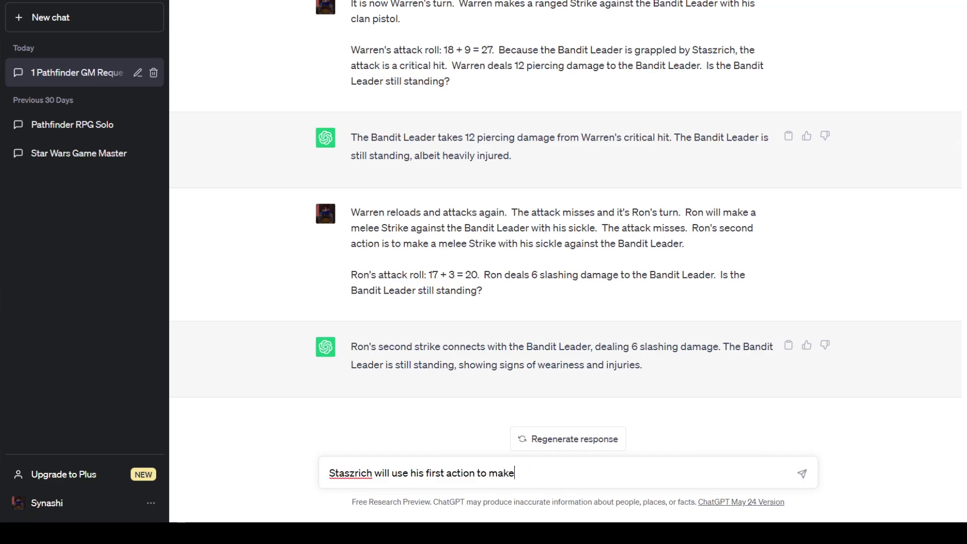
{"action": "type", "text": "Devise a Stratagem"}
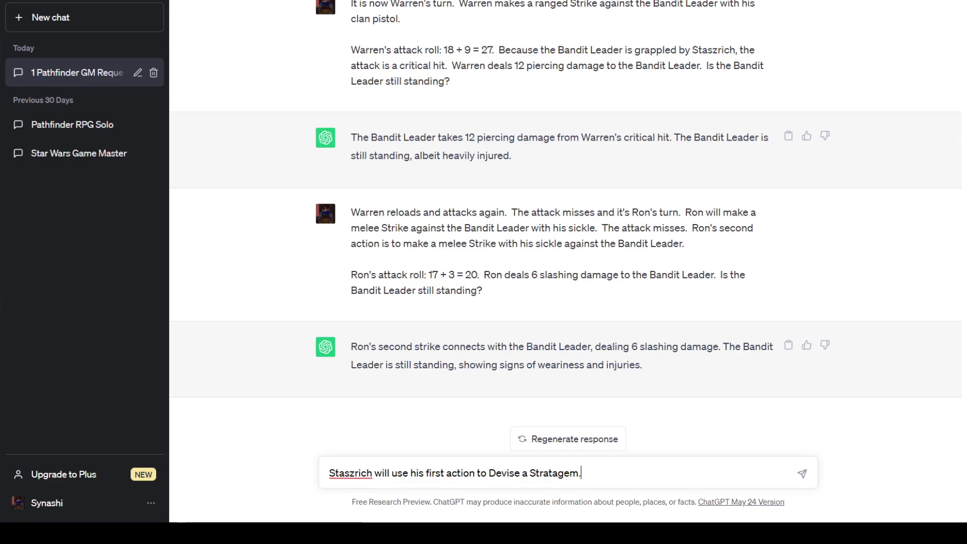
Continue the drafted message with the stratagem roll sentence "Staszrich rolls an 18."
{"action": "type", "text": "Stas"}
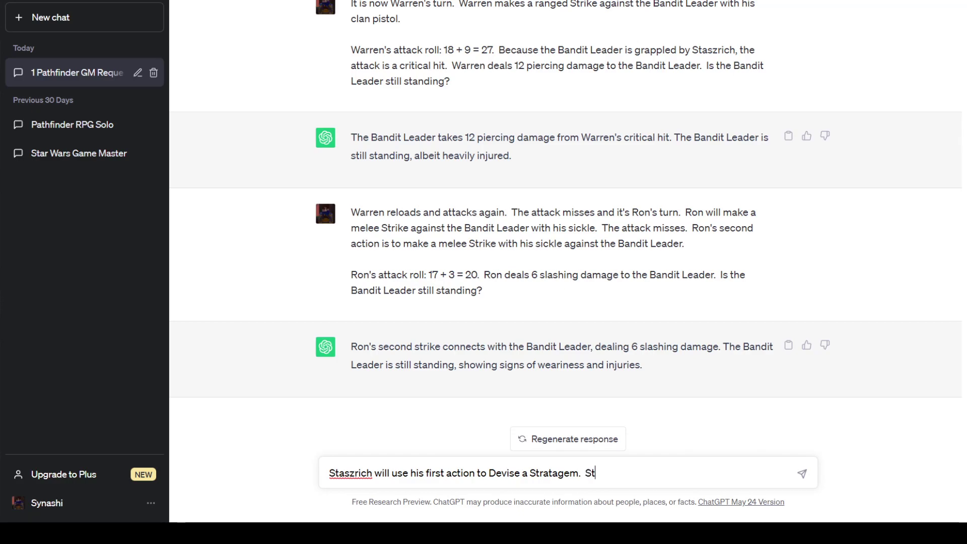
{"action": "type", "text": "zrich rolls a"}
{"action": "key", "text": "BackSpace"}
{"action": "type", "text": "n"}
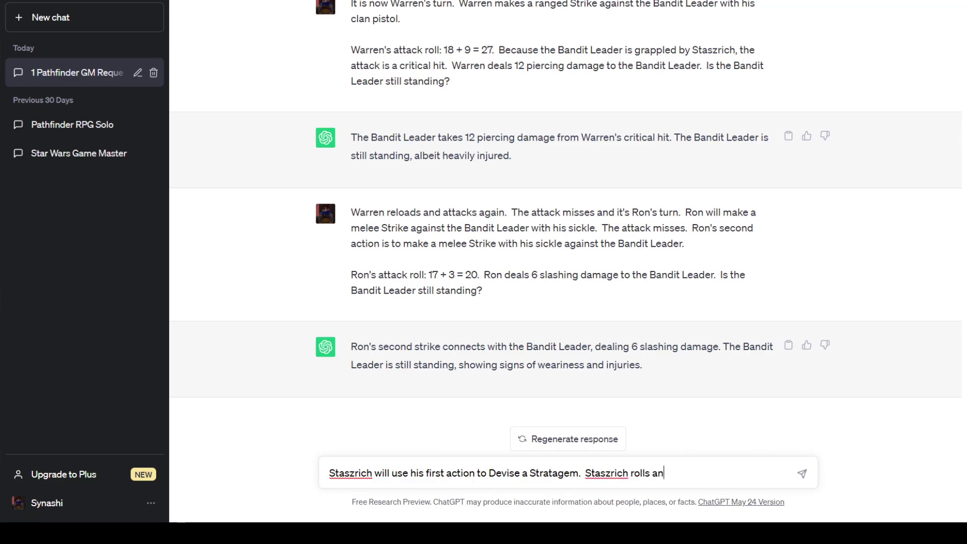
{"action": "type", "text": " 18.  Stas"}
Add "Staszrich's attack roll will be 18 + 6 = 24. Staszrich deals 8 bludgeoning damage to the Bandit Leader." to the message
{"action": "type", "text": "zrich's a"}
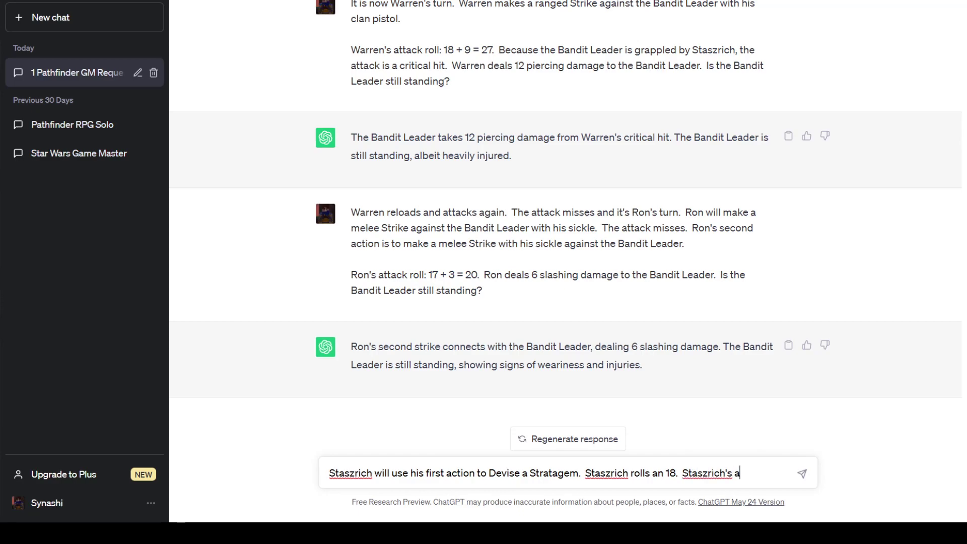
{"action": "type", "text": "ttack roll will"}
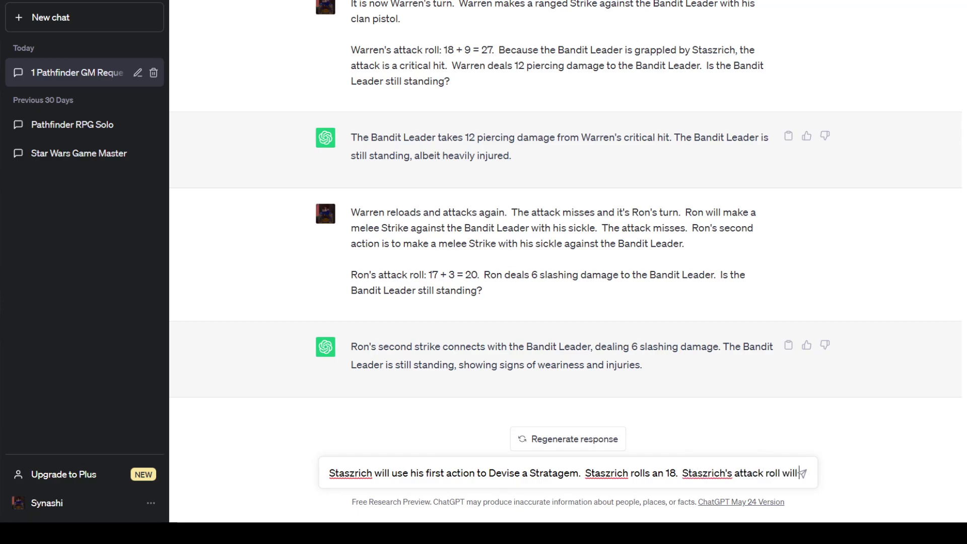
{"action": "type", "text": " be 18 + 6"}
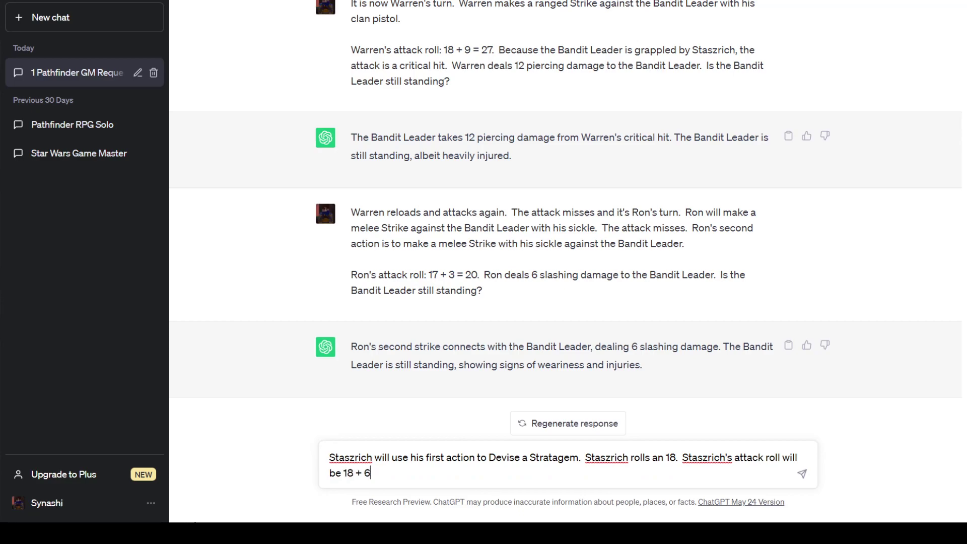
{"action": "type", "text": " = 25"}
{"action": "key", "text": "BackSpace"}
{"action": "type", "text": "4.  Staszrich deals "}
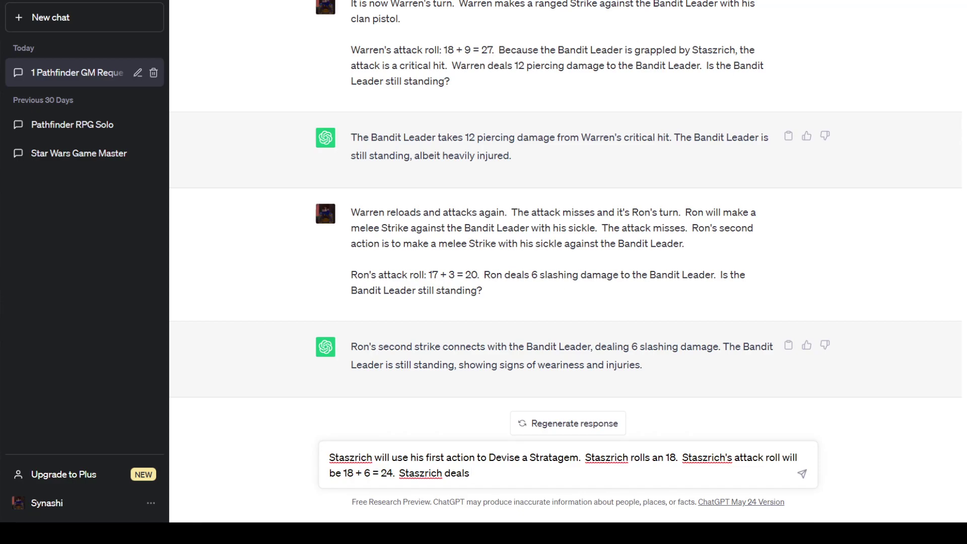
{"action": "type", "text": "8 bludgeoning da"}
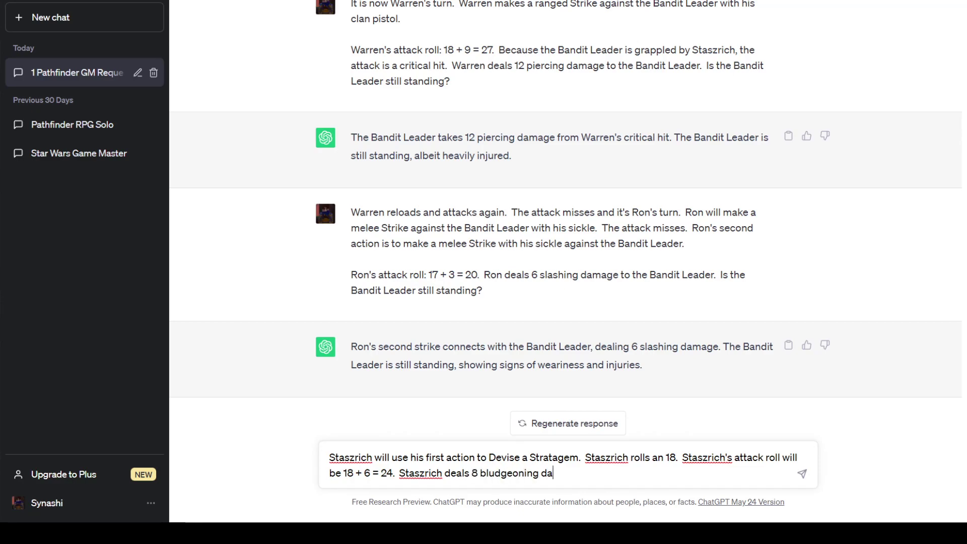
{"action": "type", "text": "mage to the Bandi"}
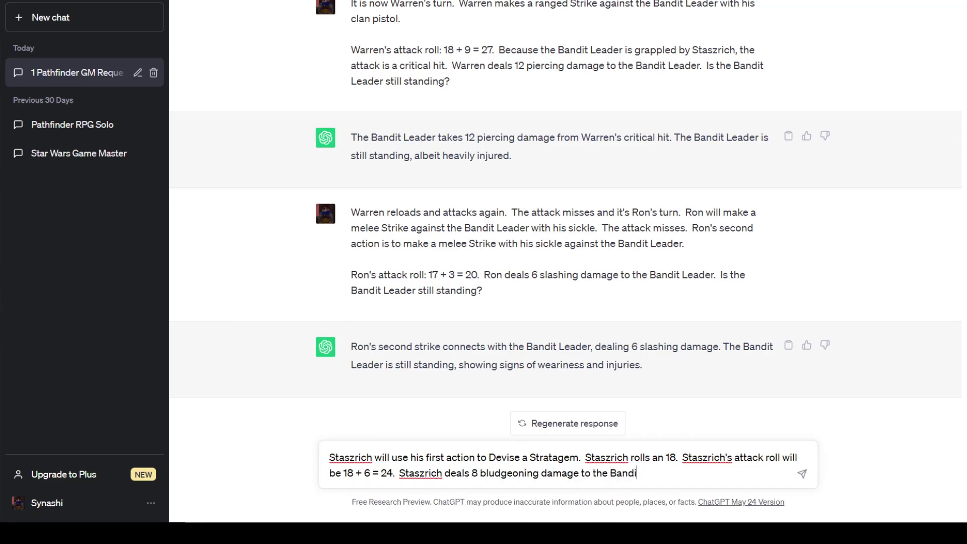
{"action": "type", "text": "t Leader."}
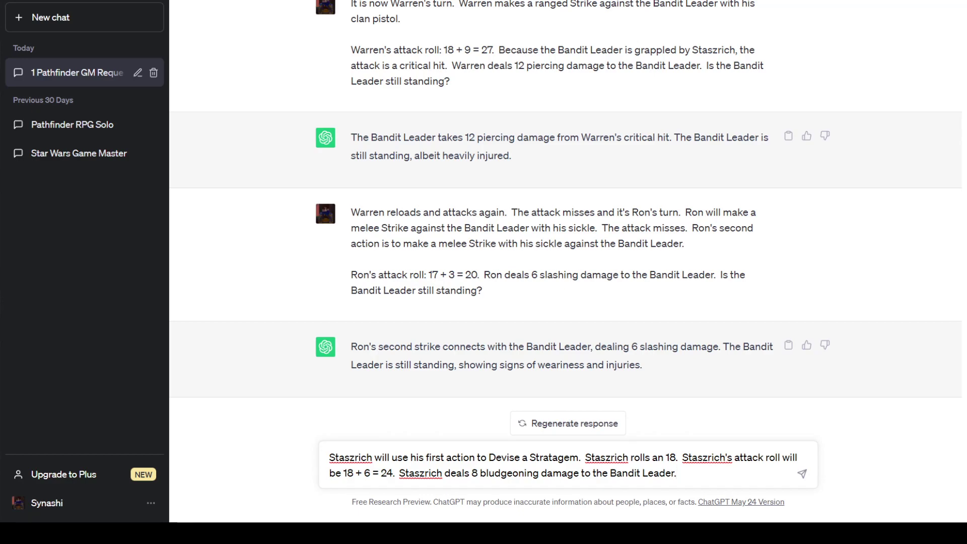
Add to the message "Staszrich's third action will be to make another melee Strike against the Bandit Leader."
{"action": "type", "text": "Staszri"}
{"action": "type", "text": "ch's third actio"}
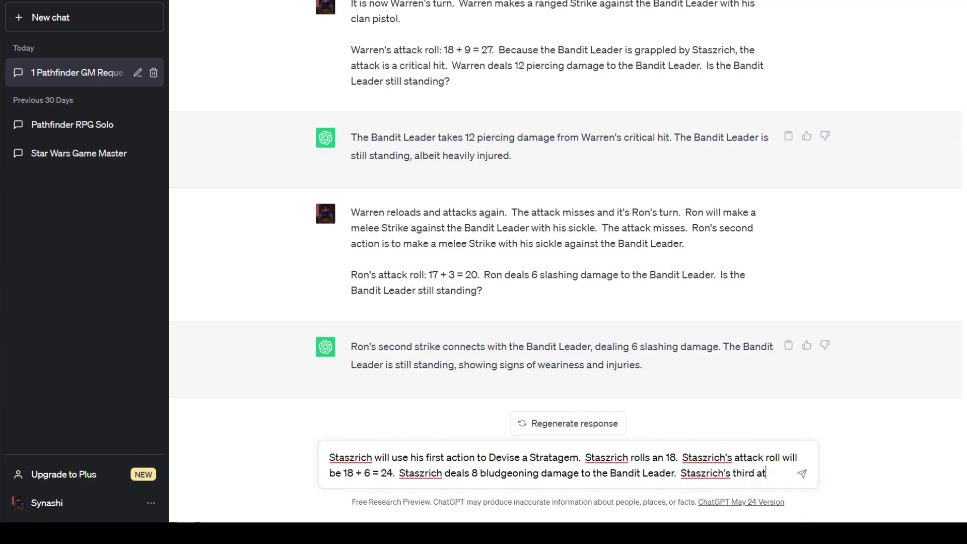
{"action": "type", "text": "n will be to m"}
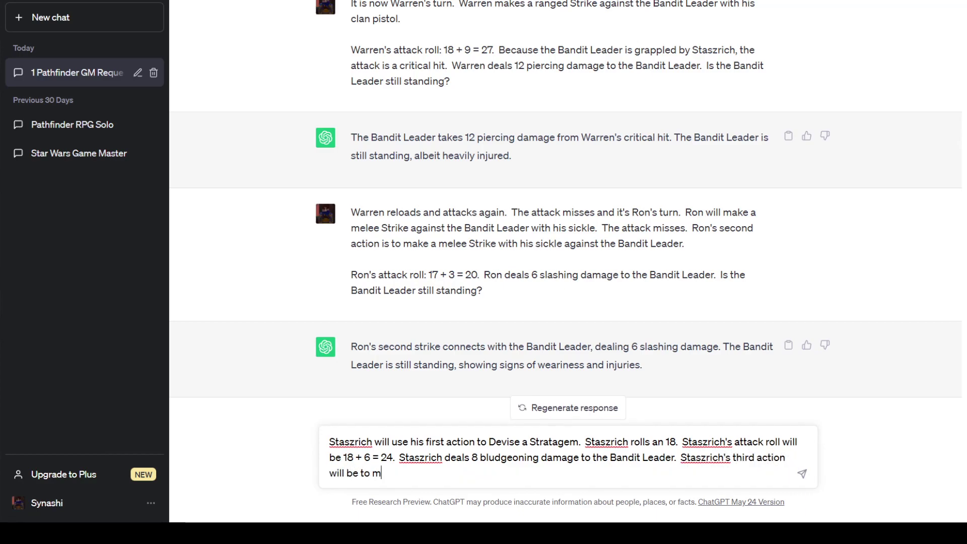
{"action": "type", "text": "ake another melee Strike "}
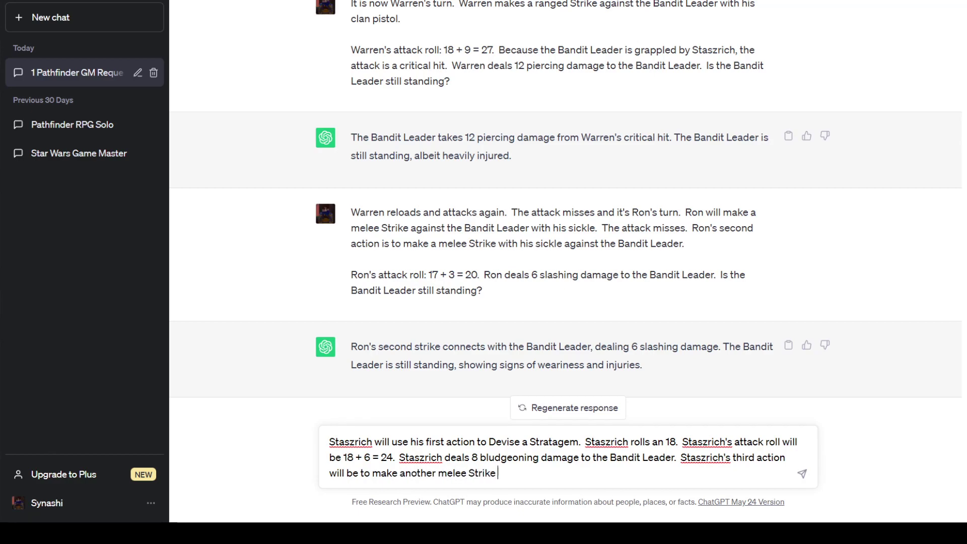
{"action": "type", "text": "against the Bandit Leader."}
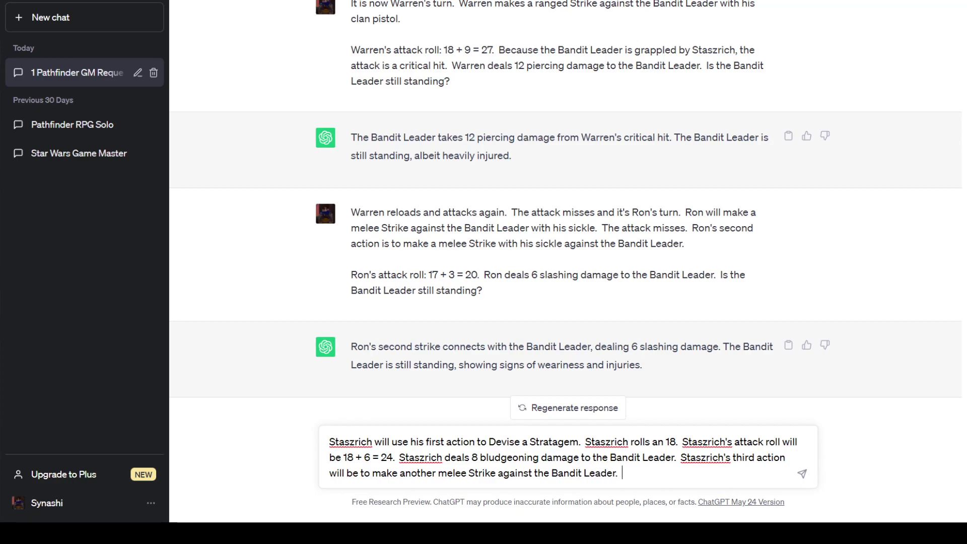
Start a new paragraph in the message reading "Staszrich's attack roll: 18 + 1 = 19. 19 hits the Bandit Leader."
{"action": "key", "text": "shift+Return"}
{"action": "key", "text": "shift+Return"}
{"action": "type", "text": "S"}
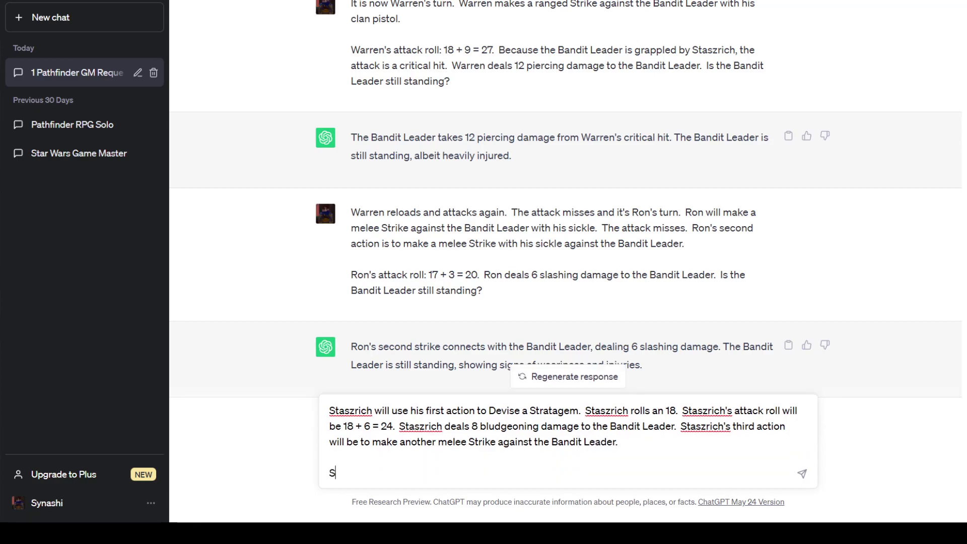
{"action": "type", "text": "taszrich's att"}
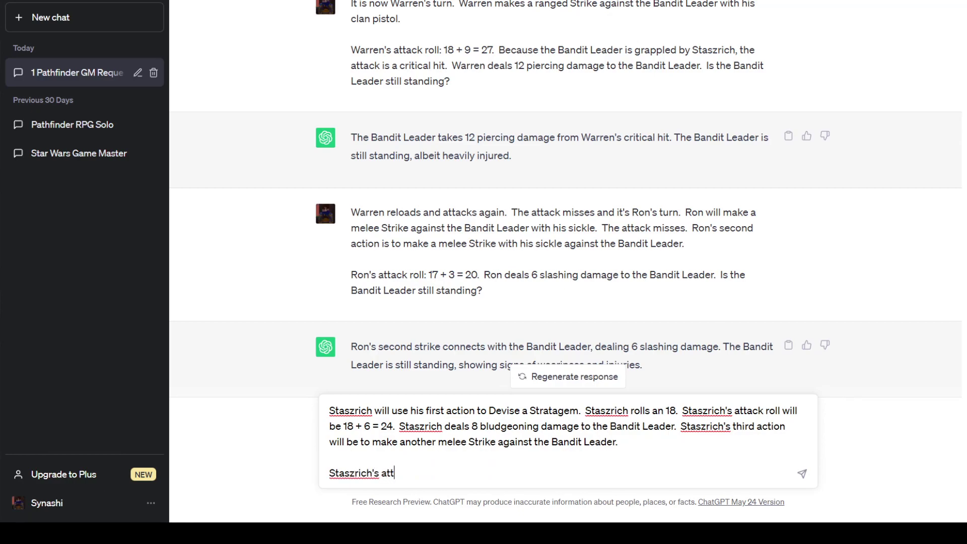
{"action": "type", "text": "ack roll: 18 + 1 = 19.  19 hits"}
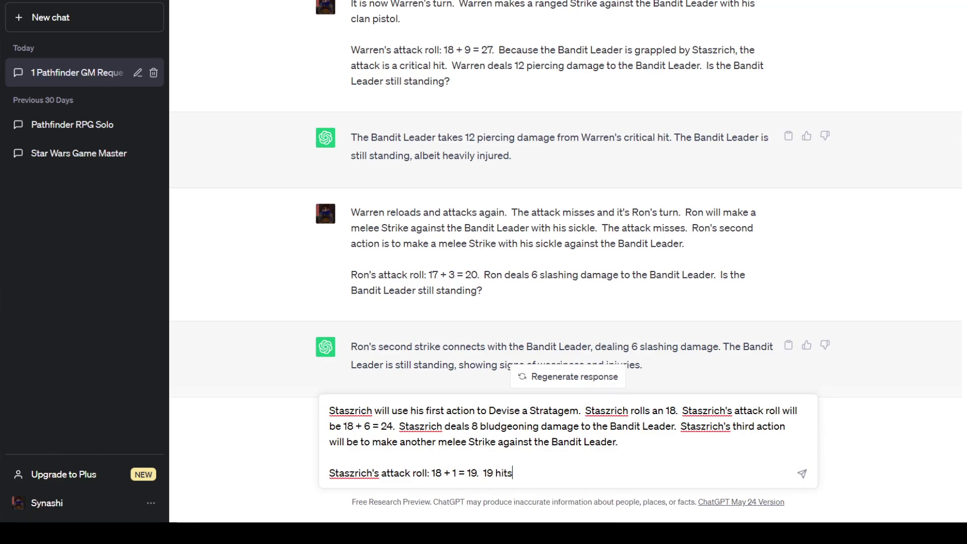
{"action": "type", "text": " the Bandit Leader."}
Finish the message with "Staszrich deals 6 bludgeoning damage to the Bandit Leader. Is the Bandit Leader still standing?" and send it
{"action": "type", "text": "  Sta"}
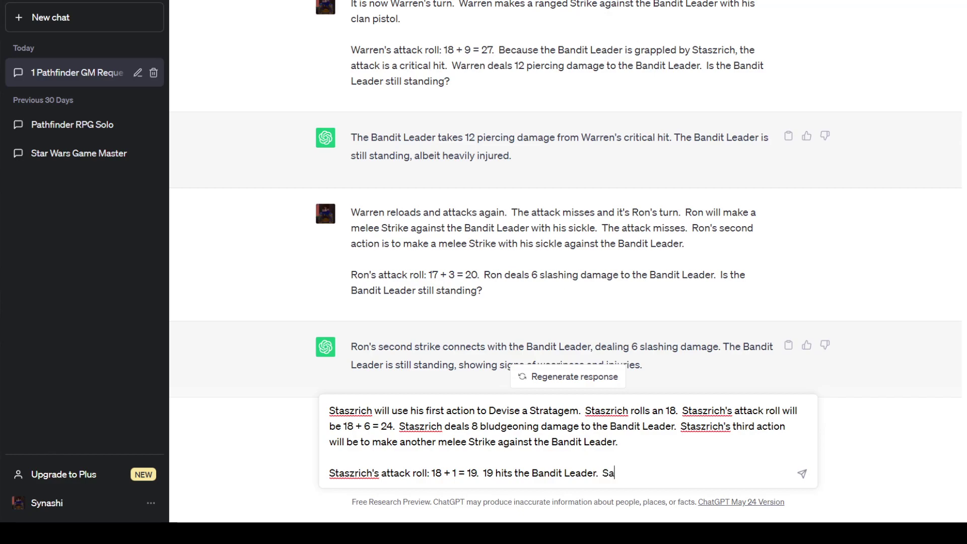
{"action": "type", "text": "szrich deals"}
{"action": "type", "text": "6 bl"}
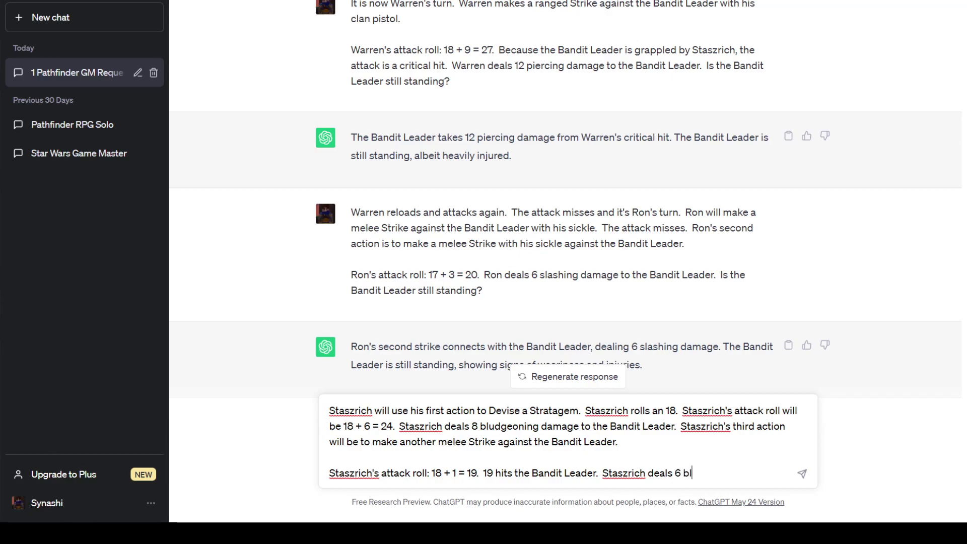
{"action": "type", "text": "udgeoning damage to the Ba"}
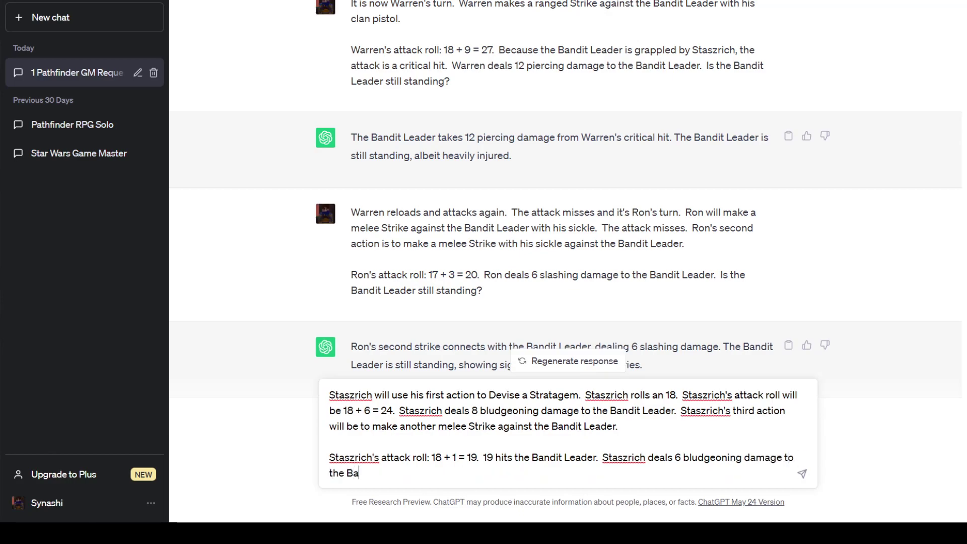
{"action": "type", "text": "ndit Leader.  Is the Bandit Leader"}
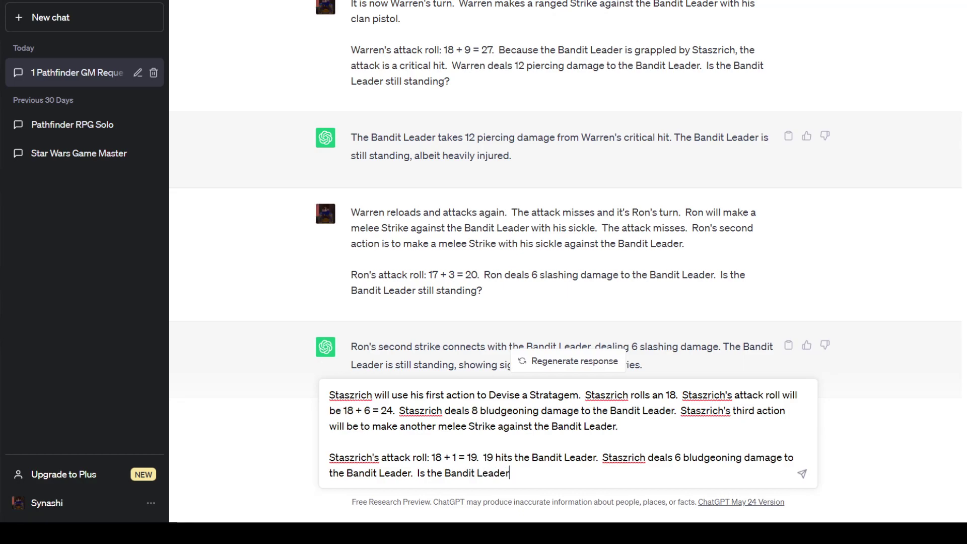
{"action": "type", "text": " still standing?"}
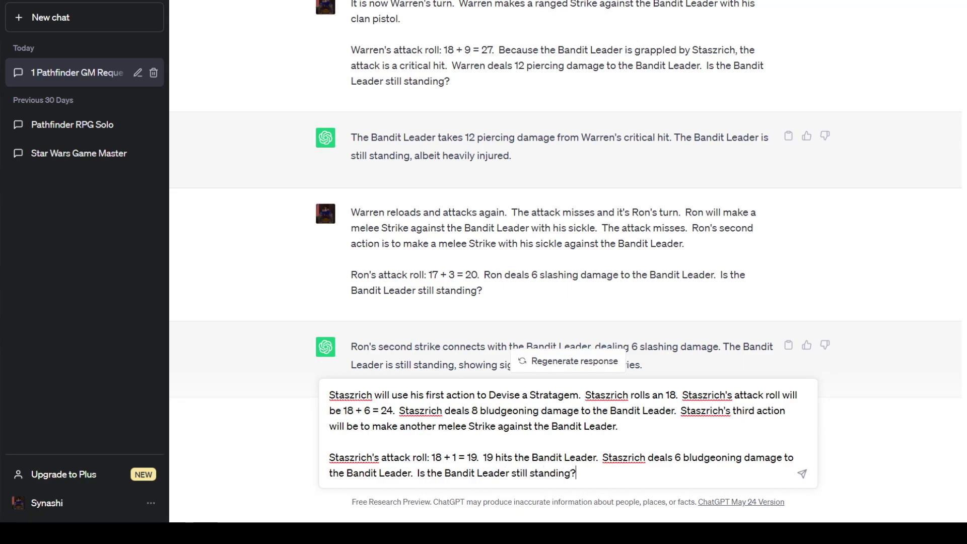
{"action": "key", "text": "Return"}
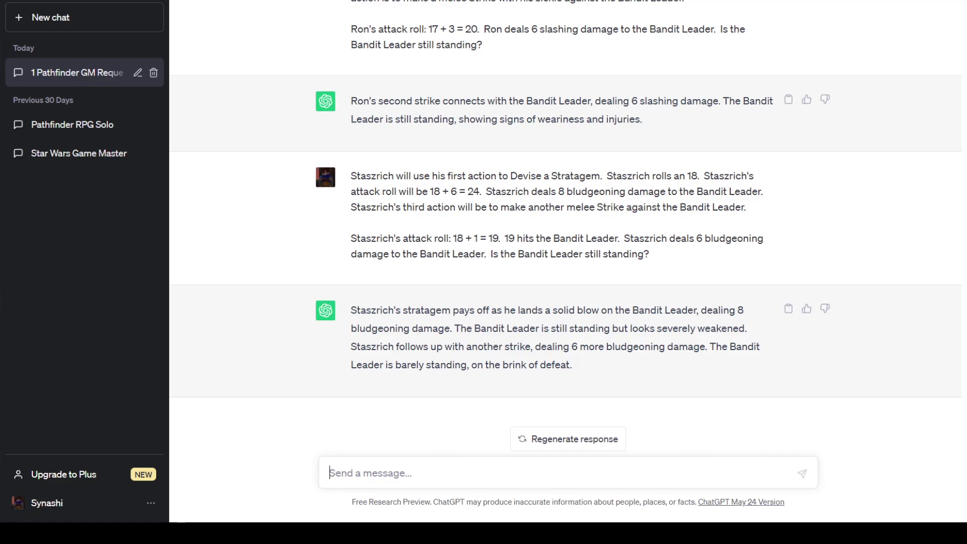
Send the message "It is the Bandit Leader's turn. Determine three actions for the Bandit Leader. The Bandit Leader is no longer grappled."
{"action": "type", "text": "It is the Bandi"}
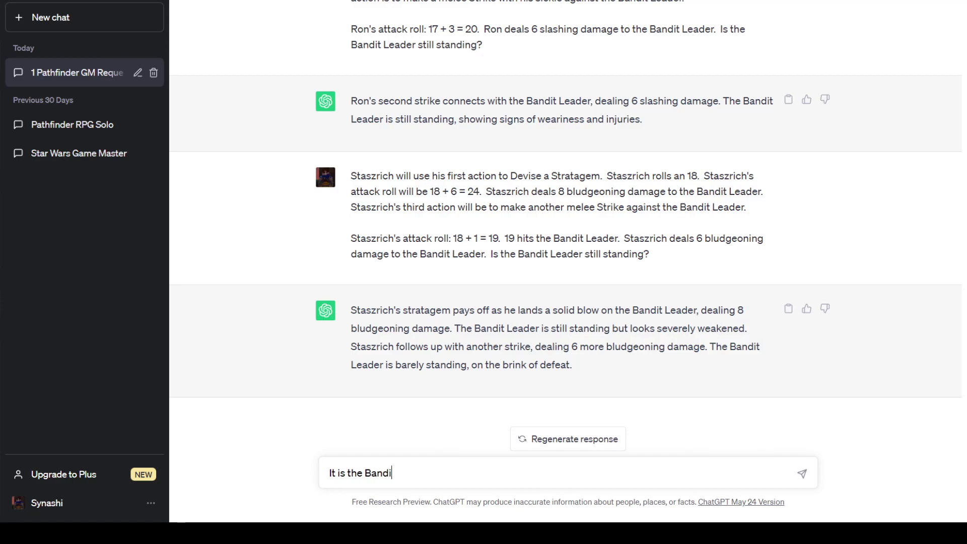
{"action": "type", "text": "t Leader's turn.  Determine three ac"}
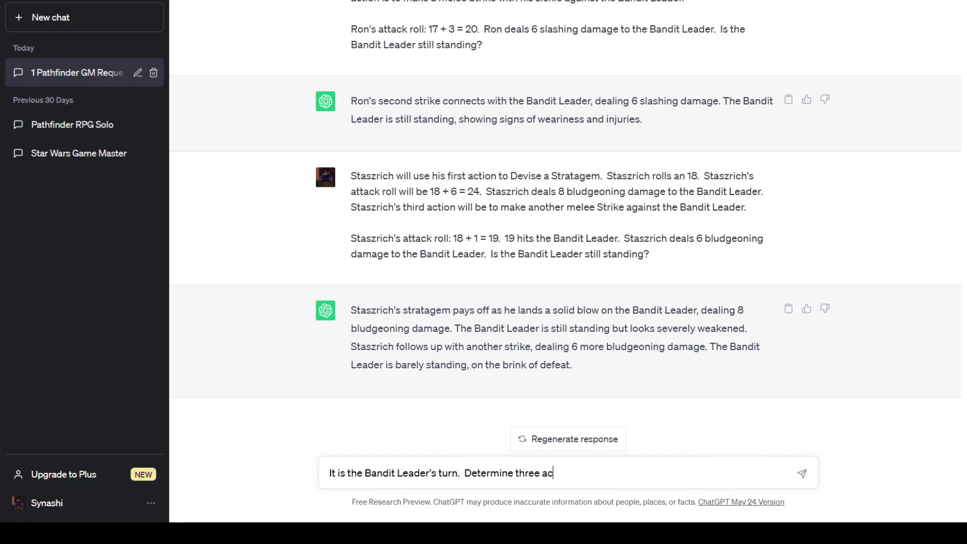
{"action": "type", "text": "tions for the Bandit L"}
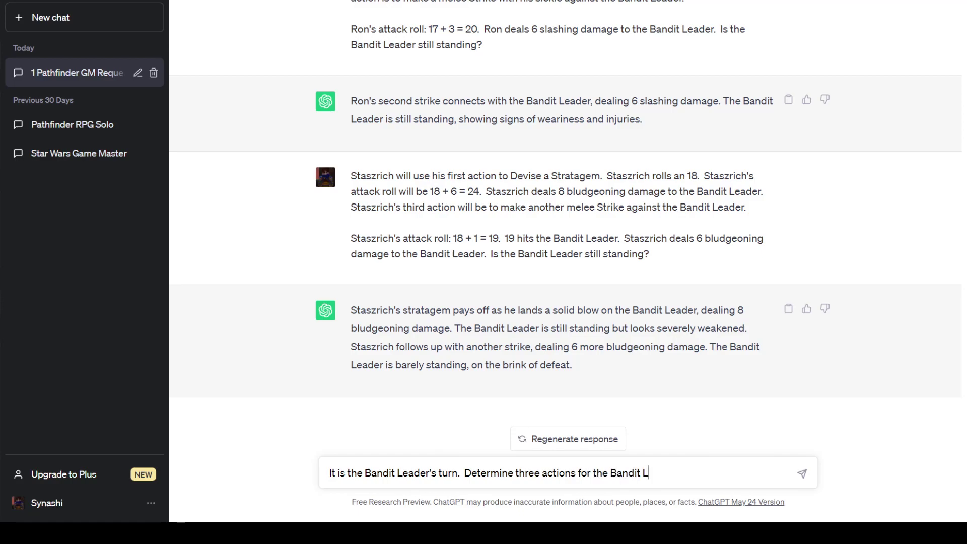
{"action": "type", "text": "eader.  The Bandit"}
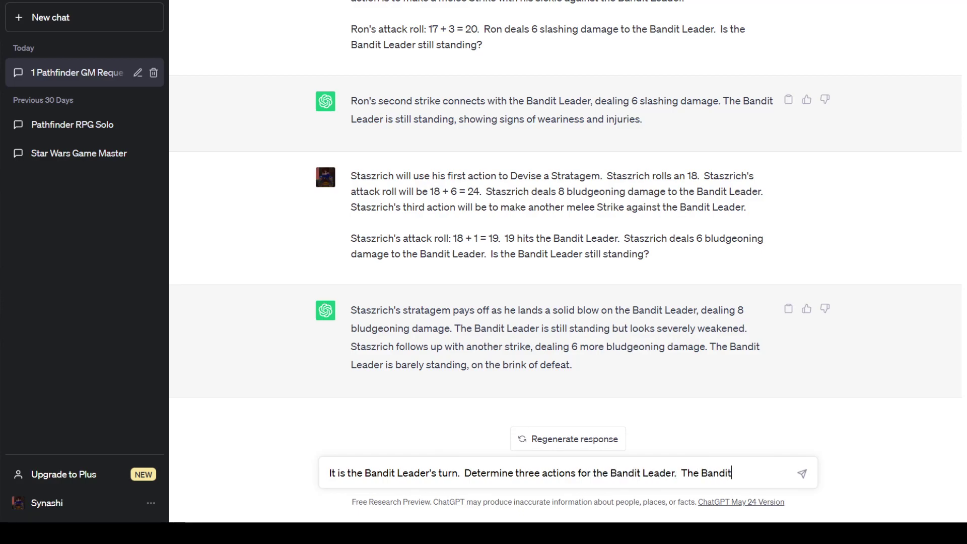
{"action": "type", "text": " Leader is no long"}
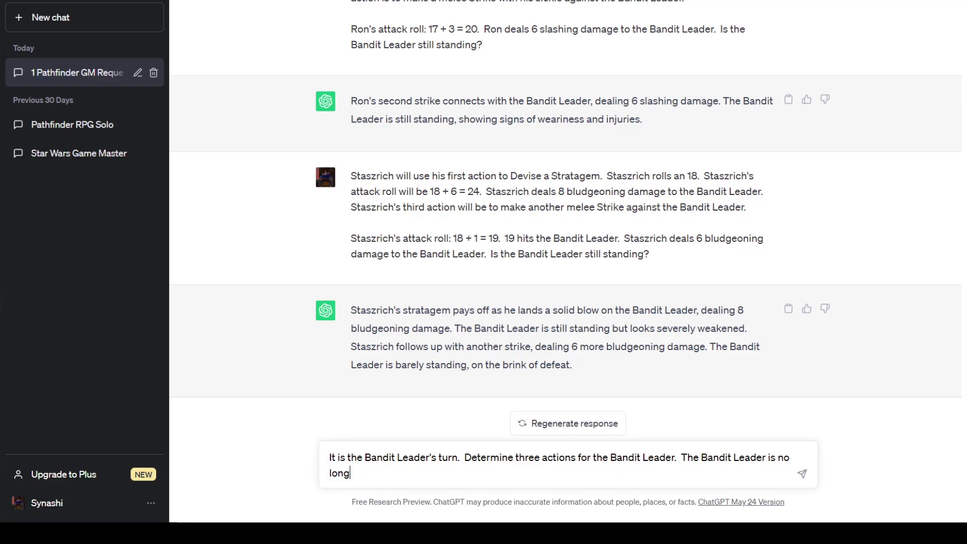
{"action": "type", "text": "er grappled."}
{"action": "key", "text": "Return"}
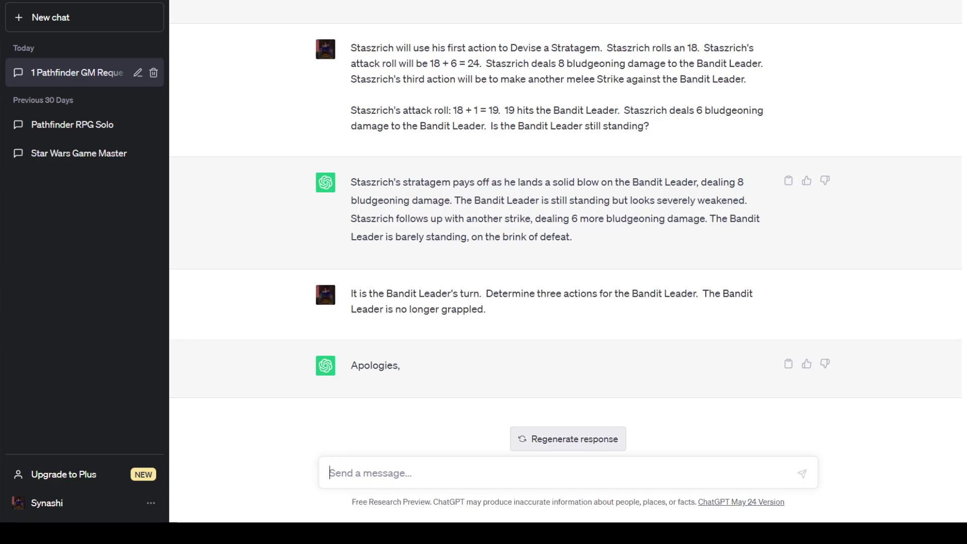
Regenerate the cut-off reply to the request for the Bandit Leader's three actions
{"action": "key", "text": "Tab"}
{"action": "key", "text": "Return"}
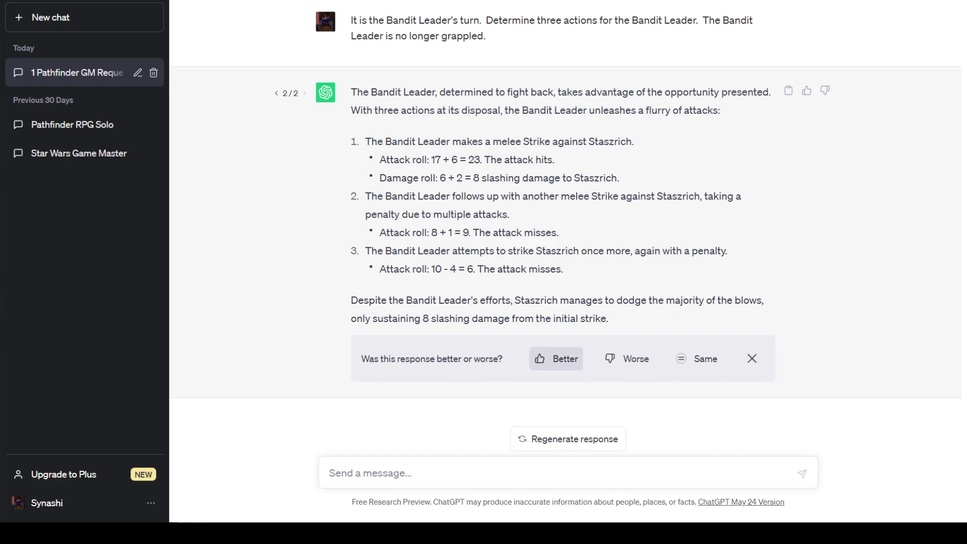
Rate the regenerated Bandit Leader reply as better and submit positive feedback reading "It took previous feedback into account."
{"action": "left_click", "coordinate": [557, 359]}
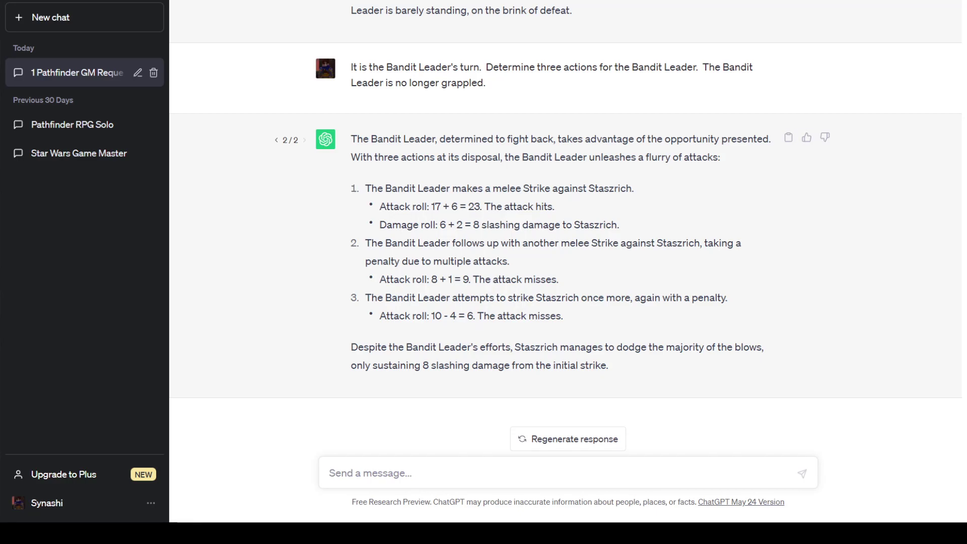
{"action": "left_click", "coordinate": [806, 137]}
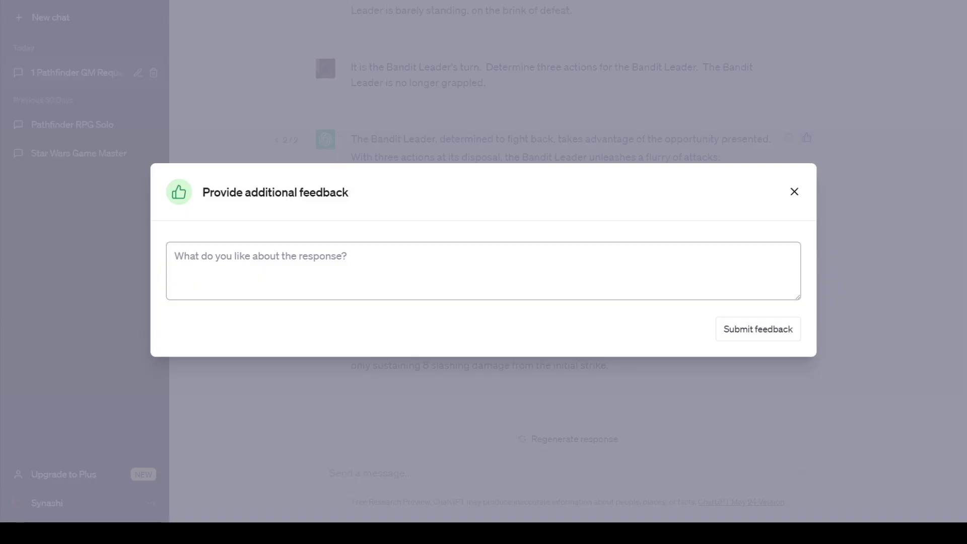
{"action": "left_click", "coordinate": [175, 255]}
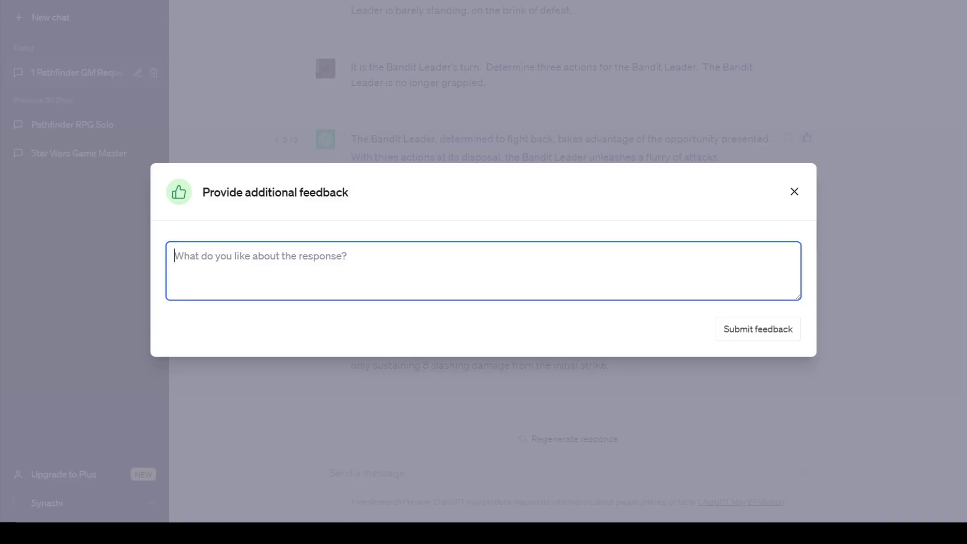
{"action": "type", "text": "It took pre"}
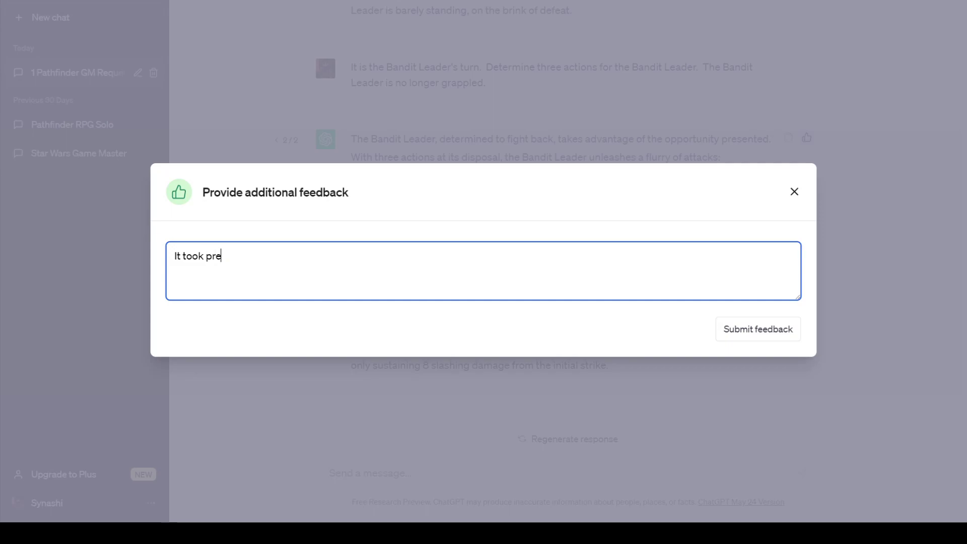
{"action": "type", "text": "vious feedback int"}
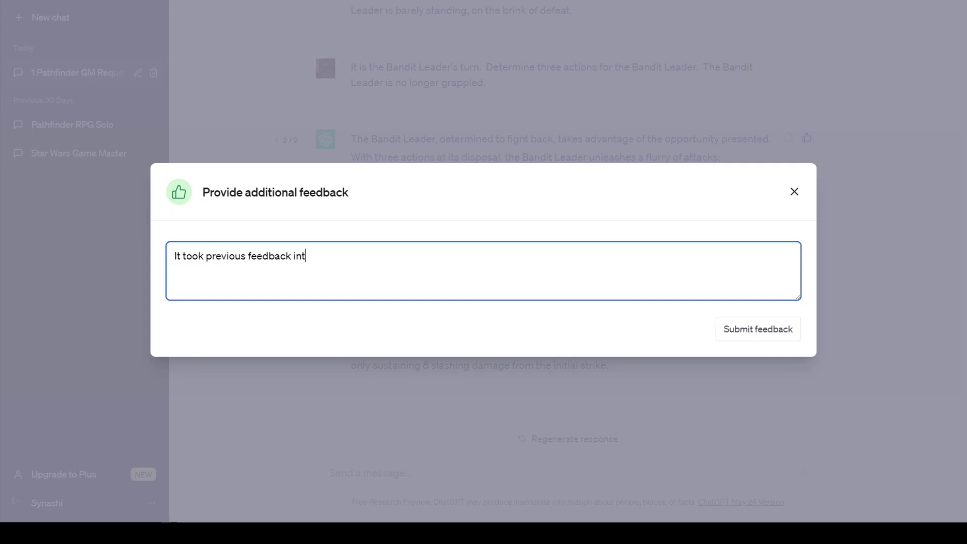
{"action": "type", "text": "o account."}
{"action": "left_click", "coordinate": [759, 329]}
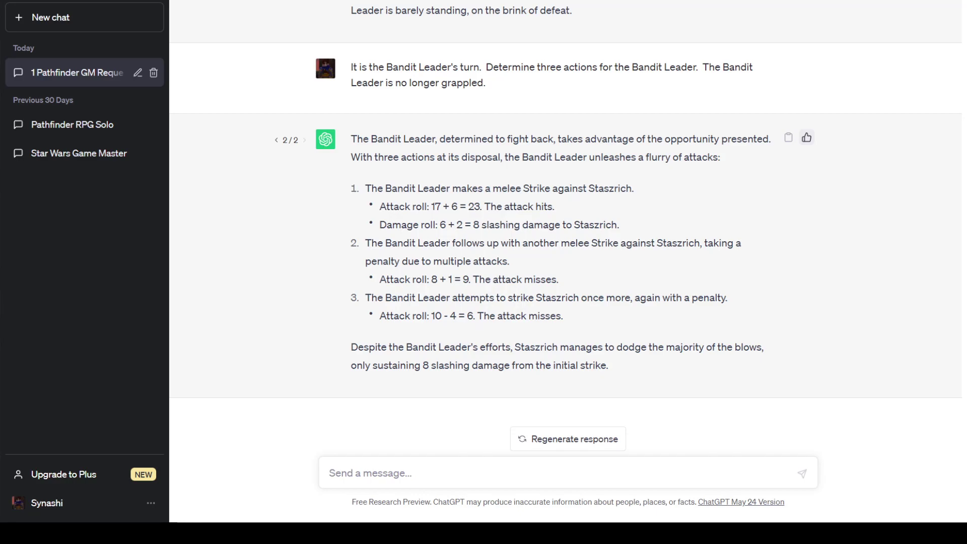
Send "It is now Bandit A's turn. Determine three actions for Bandit A. Remember that Moira, and only Moira, has been attacking Bandit A."
{"action": "type", "text": "It is"}
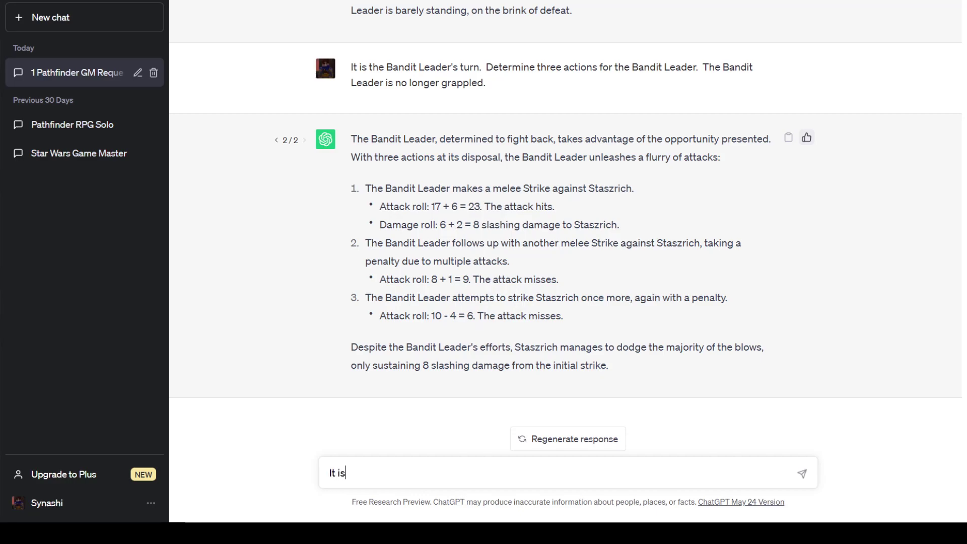
{"action": "type", "text": " now Bandit A's tu"}
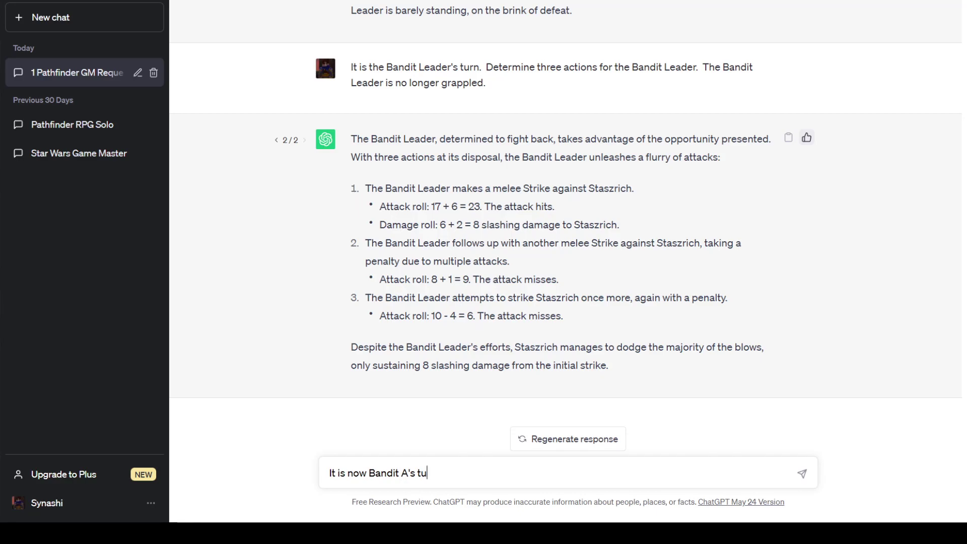
{"action": "type", "text": "rn.  Determine three ac"}
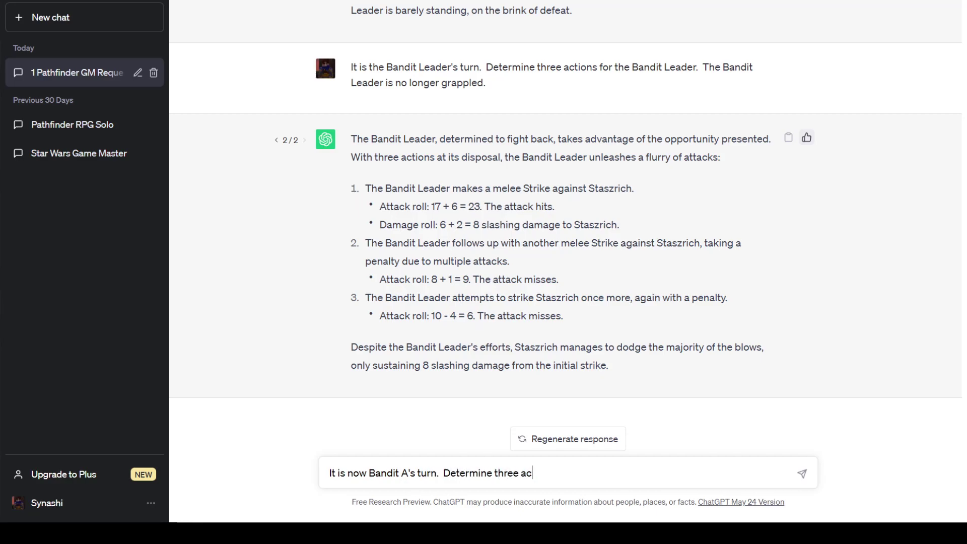
{"action": "type", "text": "tions for Bandit A. "}
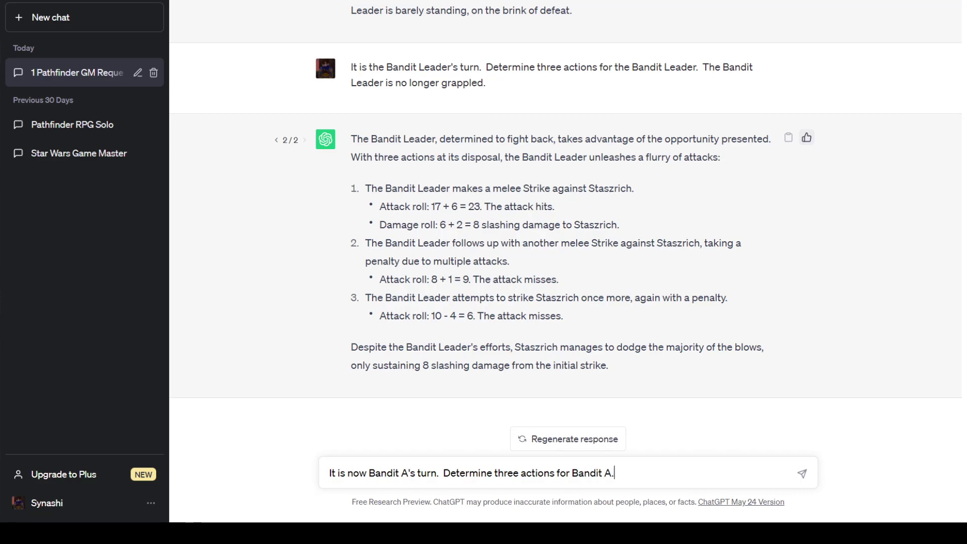
{"action": "type", "text": " Remember that Moira has"}
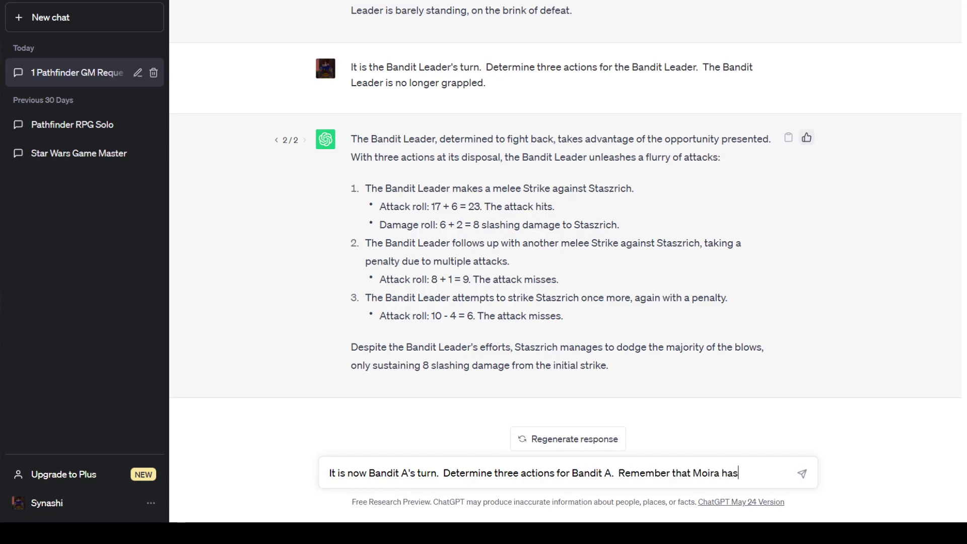
{"action": "type", "text": " been attacking Bandit A"}
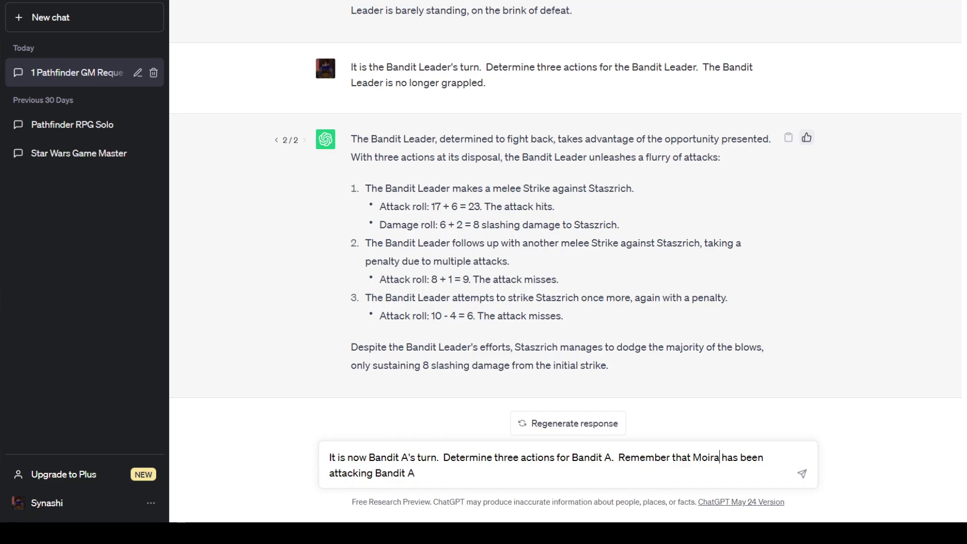
{"action": "left_click", "coordinate": [718, 458]}
{"action": "type", "text": ", and only M"}
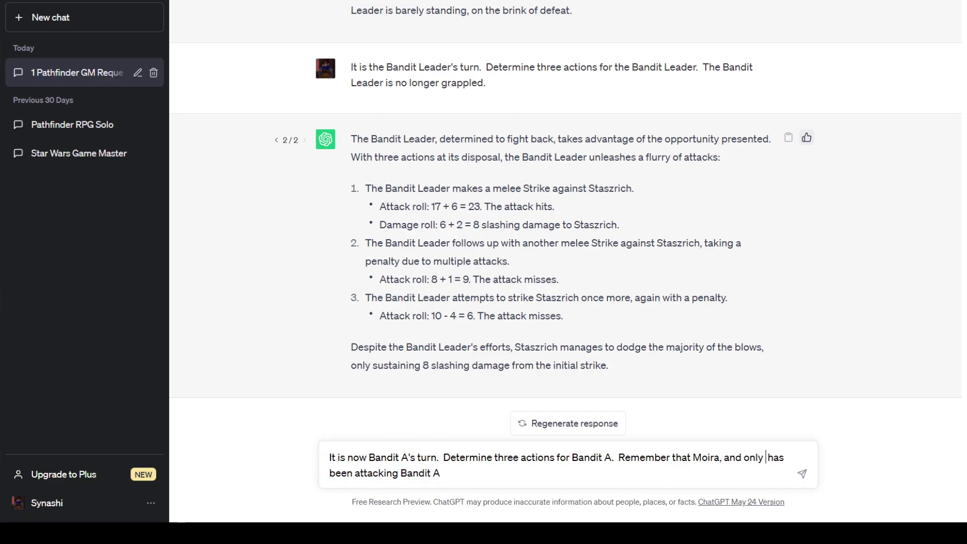
{"action": "type", "text": "oira,"}
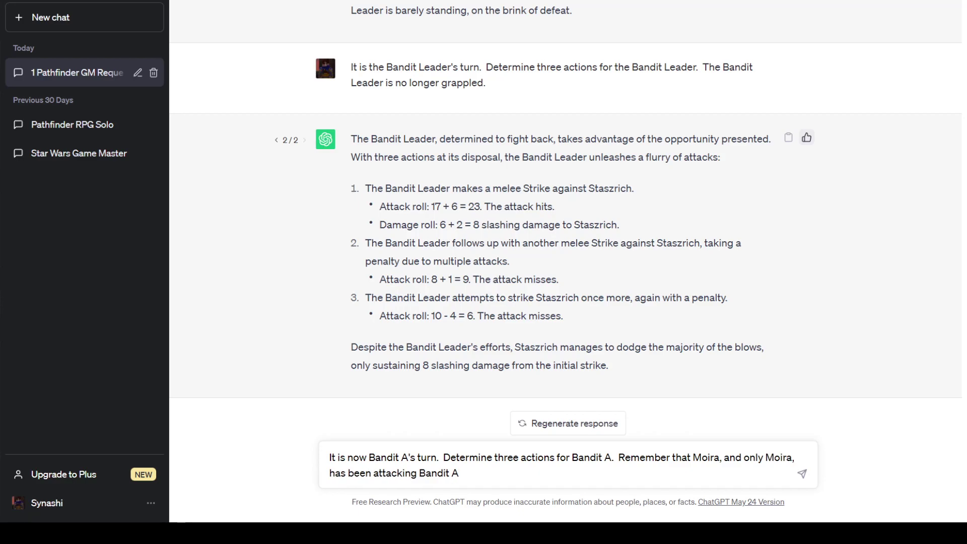
{"action": "type", "text": "."}
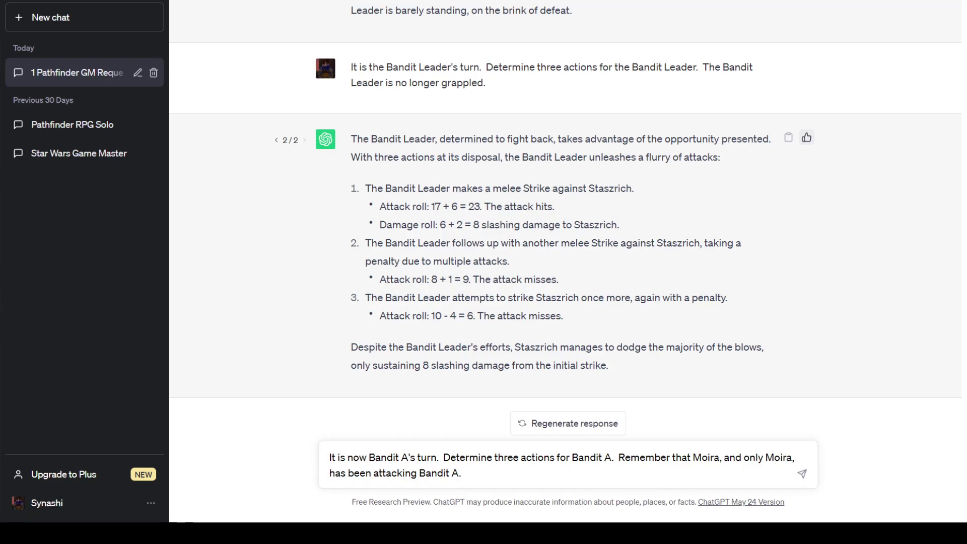
{"action": "key", "text": "Return"}
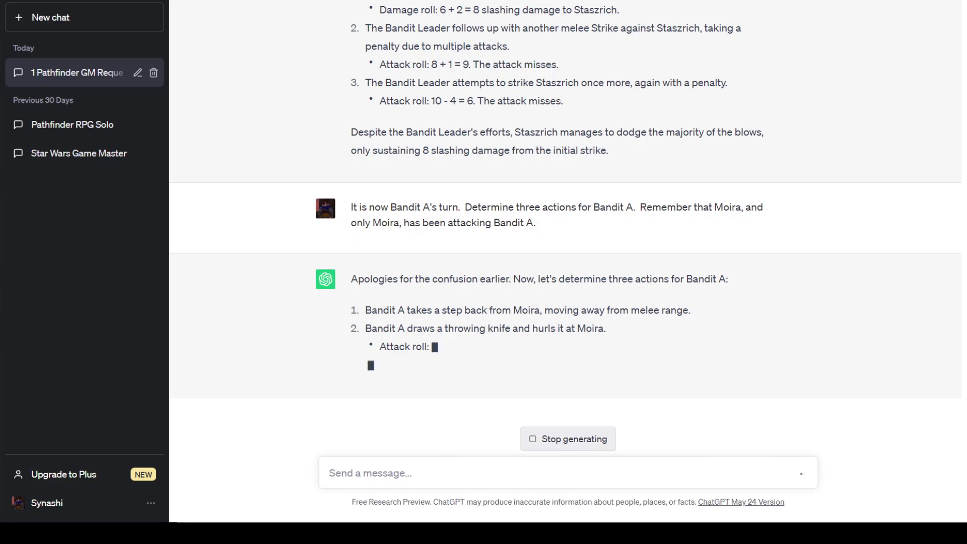
Stop the reply about Bandit A's actions partway, regenerate it, and rate the new version as better
{"action": "left_click", "coordinate": [568, 439]}
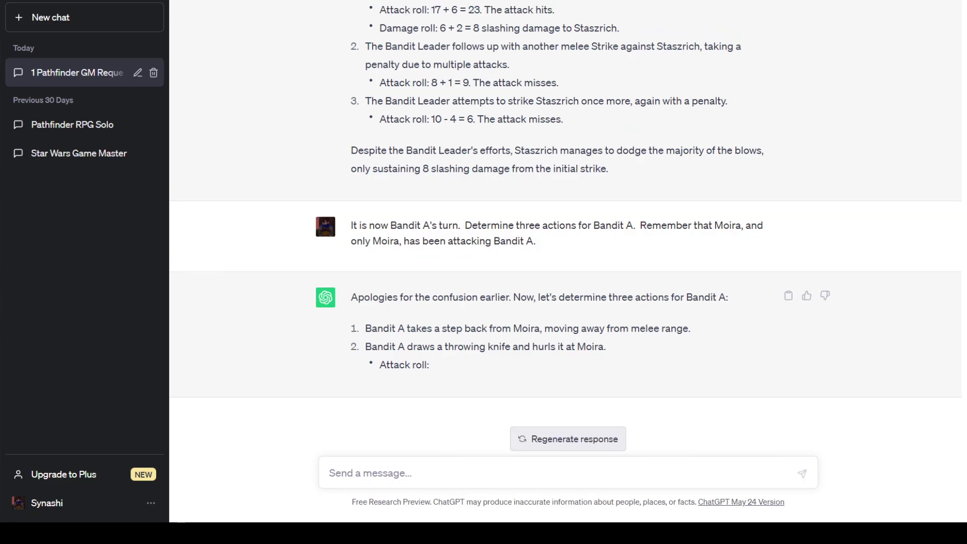
{"action": "left_click", "coordinate": [569, 438]}
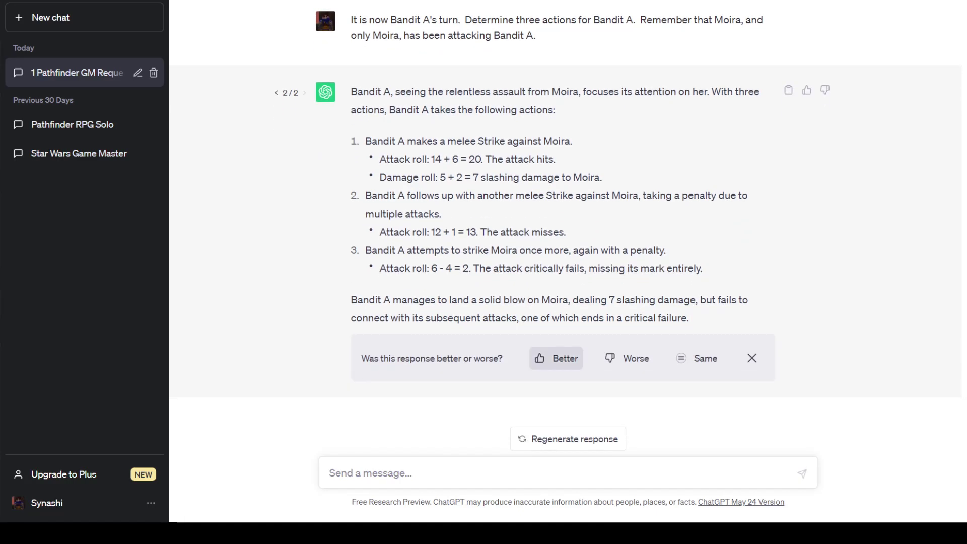
{"action": "left_click", "coordinate": [556, 358]}
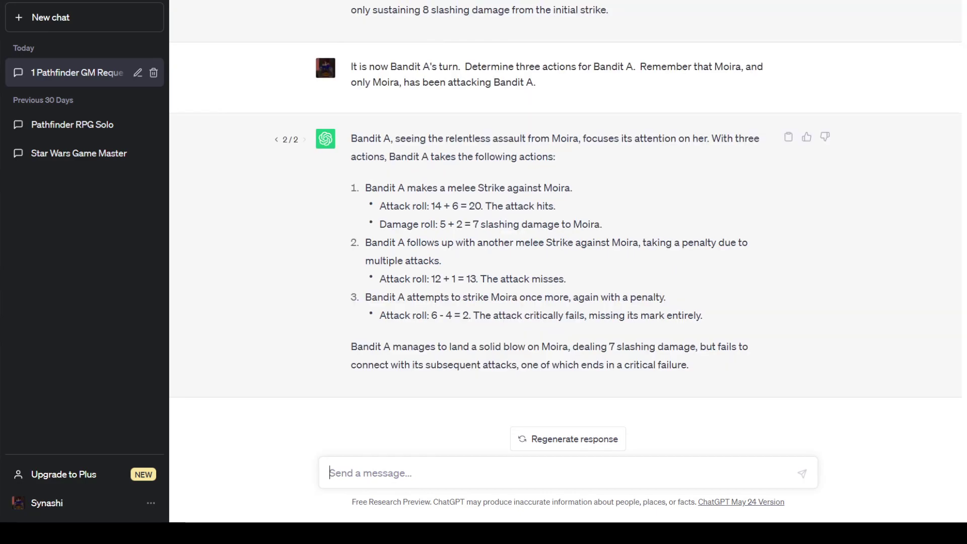
Begin a message with "It is now Moira's turn. Moira will use her first action to declare Bandit A as her hunted prey."
{"action": "type", "text": "It is now "}
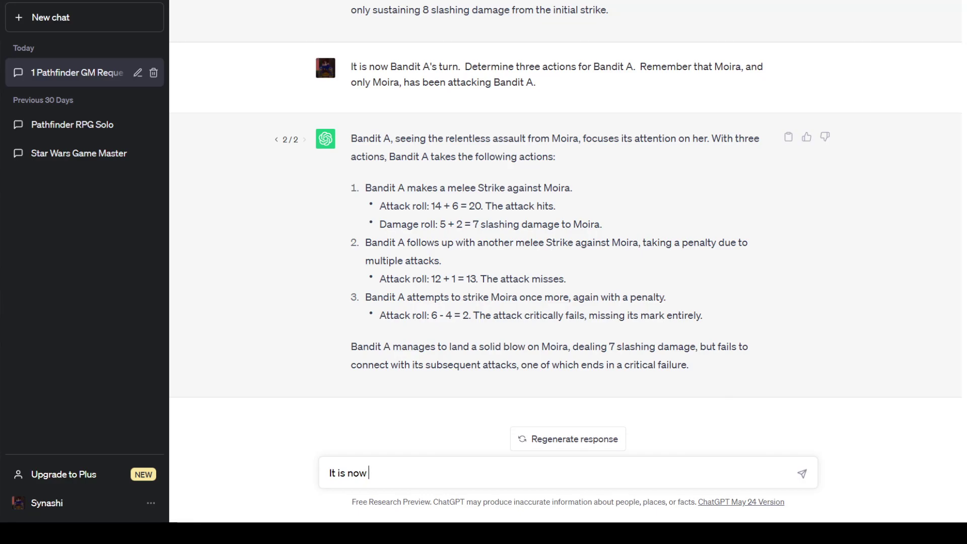
{"action": "type", "text": "Moira's turn.  Moira"}
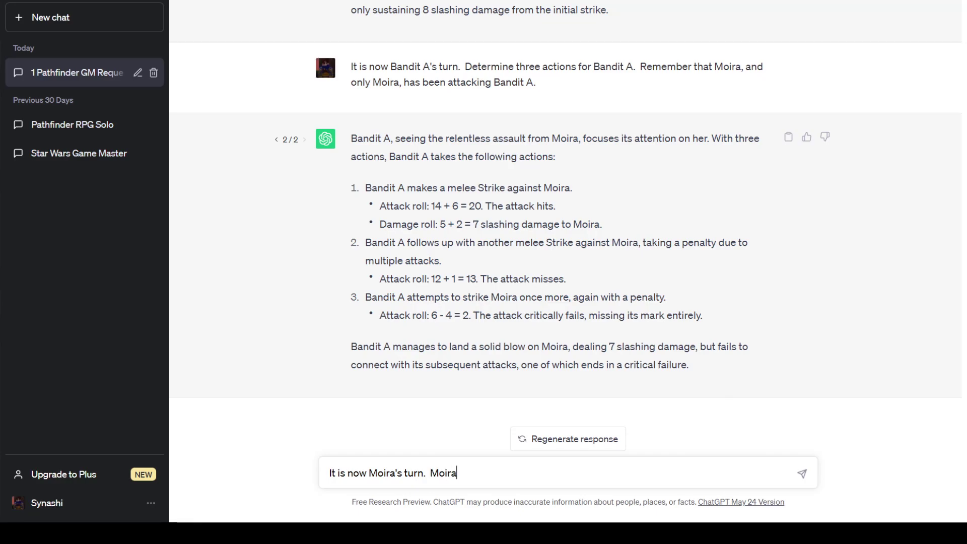
{"action": "type", "text": " will use her first"}
{"action": "type", "text": "action"}
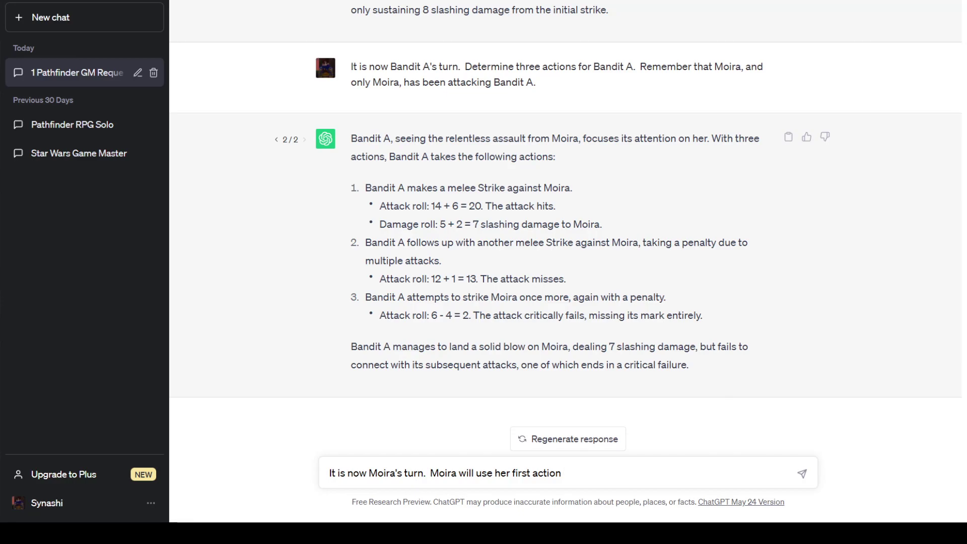
{"action": "type", "text": "to declare Bandit A as "}
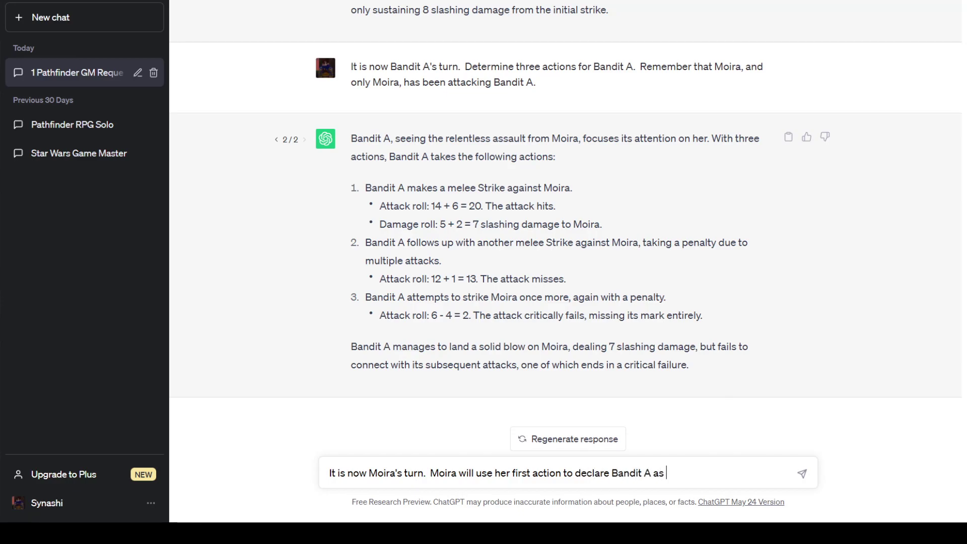
{"action": "type", "text": "her hunted prey"}
{"action": "type", "text": ". "}
Continue the message with "Moira will use her second action to make a Melee strike against Bandit A."
{"action": "type", "text": " Moira will "}
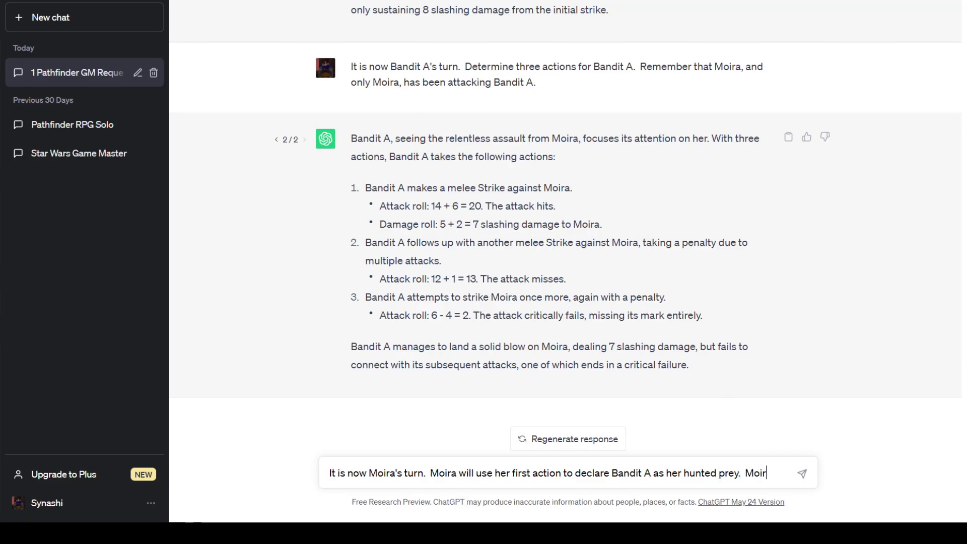
{"action": "type", "text": "use "}
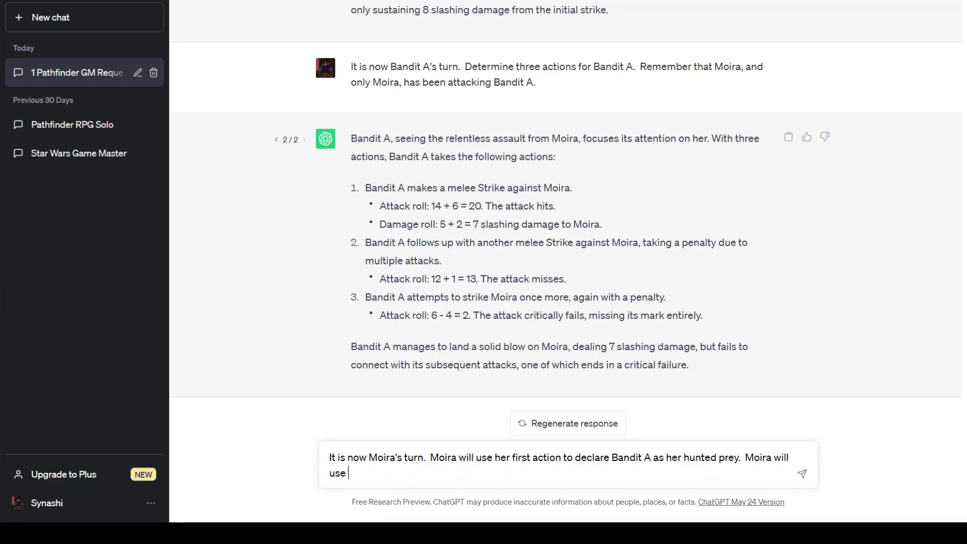
{"action": "type", "text": "her second action to make a M"}
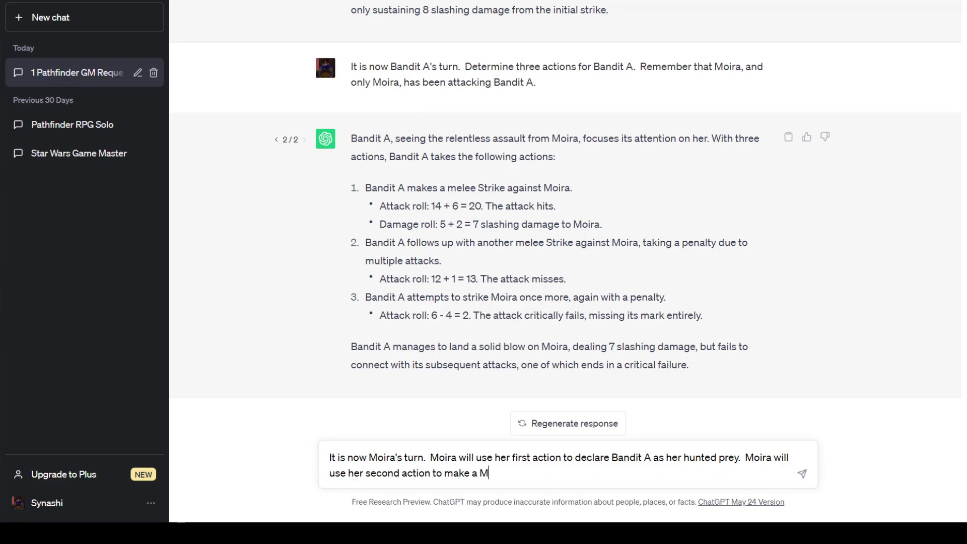
{"action": "type", "text": "elee Strike aga"}
{"action": "key", "text": "BackSpace"}
{"action": "key", "text": "BackSpace"}
{"action": "key", "text": "BackSpace"}
{"action": "key", "text": "BackSpace"}
{"action": "key", "text": "BackSpace"}
{"action": "key", "text": "BackSpace"}
{"action": "key", "text": "BackSpace"}
{"action": "key", "text": "BackSpace"}
{"action": "key", "text": "BackSpace"}
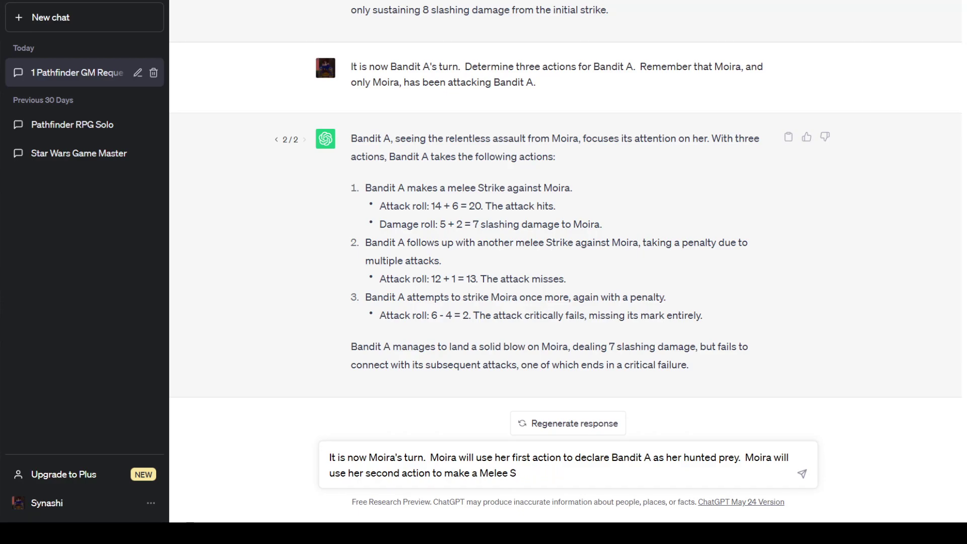
{"action": "type", "text": "strike against"}
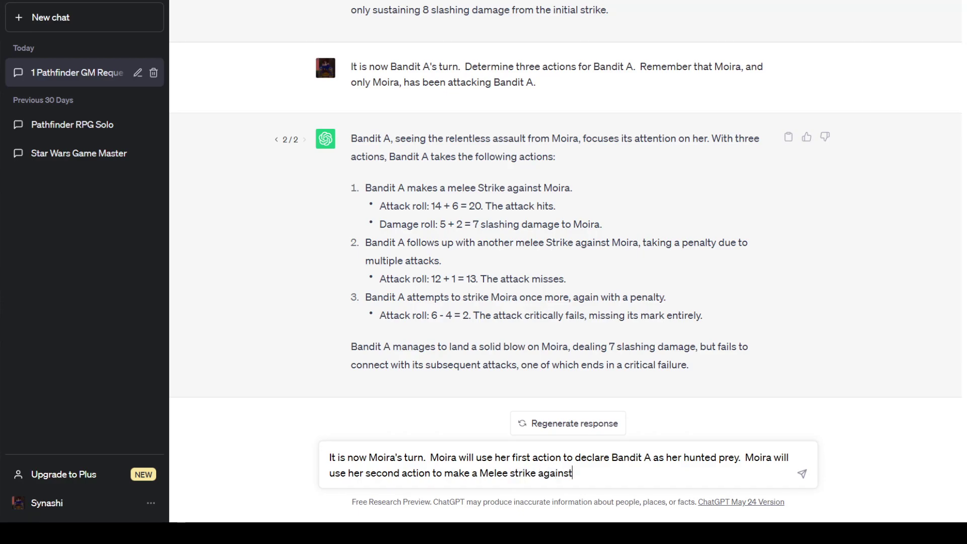
{"action": "type", "text": " Bandit A."}
Start a new paragraph in the message reading "Moira's attack roll: 19 + 7 = 26. That's a critical hit."
{"action": "key", "text": "shift+Return"}
{"action": "key", "text": "shift+Return"}
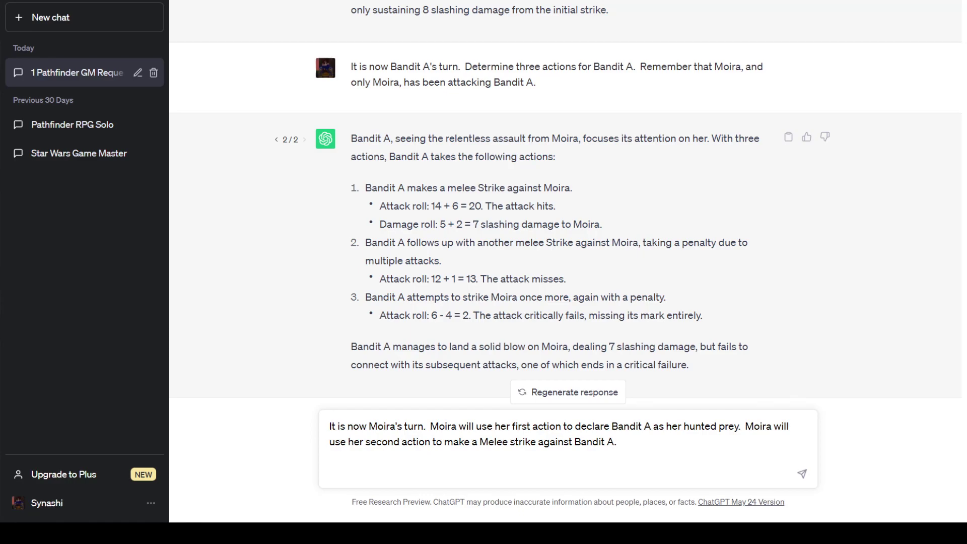
{"action": "type", "text": "Moira's attack ro"}
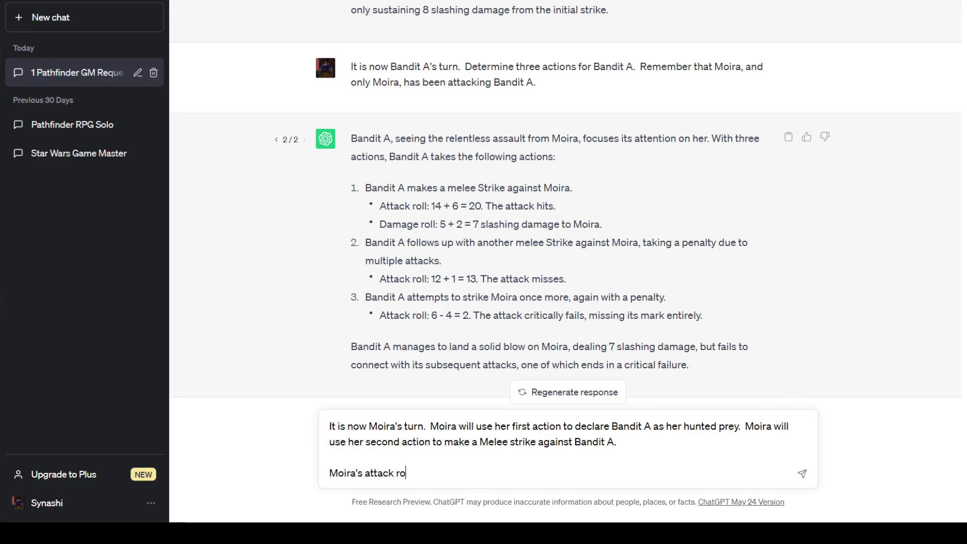
{"action": "type", "text": "ll: 19"}
{"action": "type", "text": " + 6"}
{"action": "key", "text": "BackSpace"}
{"action": "type", "text": "7 = 26.  That's a critical hit. "}
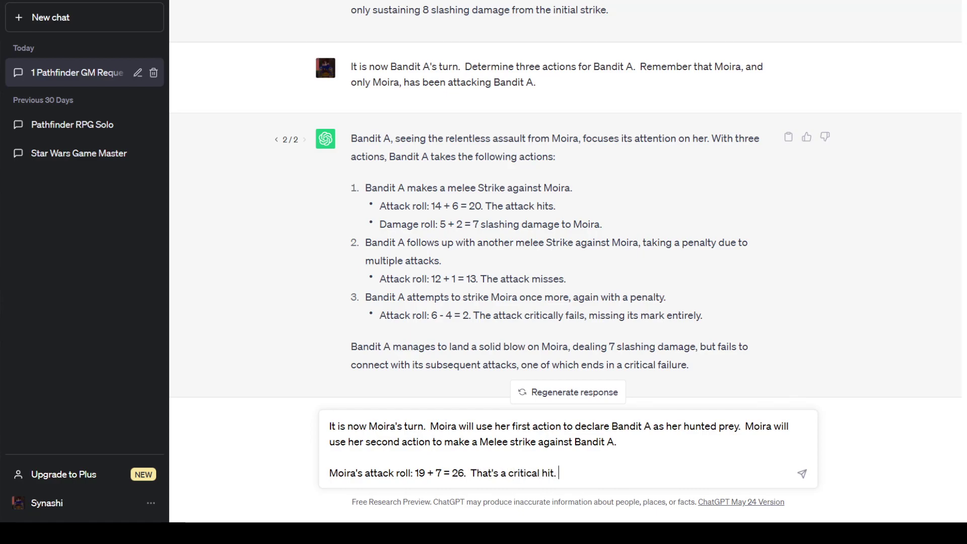
Finish the message with "Moira deals 10 slashing damage to Bandit A. Is Bandit A still standing?" and send it
{"action": "type", "text": " Moira deals 10 damage"}
{"action": "key", "text": "BackSpace"}
{"action": "key", "text": "BackSpace"}
{"action": "key", "text": "BackSpace"}
{"action": "key", "text": "BackSpace"}
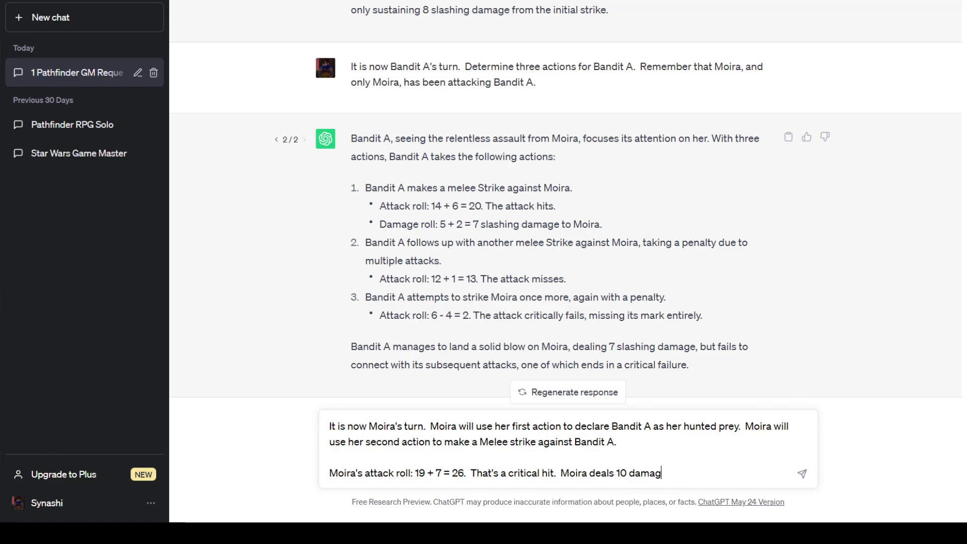
{"action": "key", "text": "BackSpace"}
{"action": "key", "text": "BackSpace"}
{"action": "type", "text": "slashing damage to Bandit A.  Is b"}
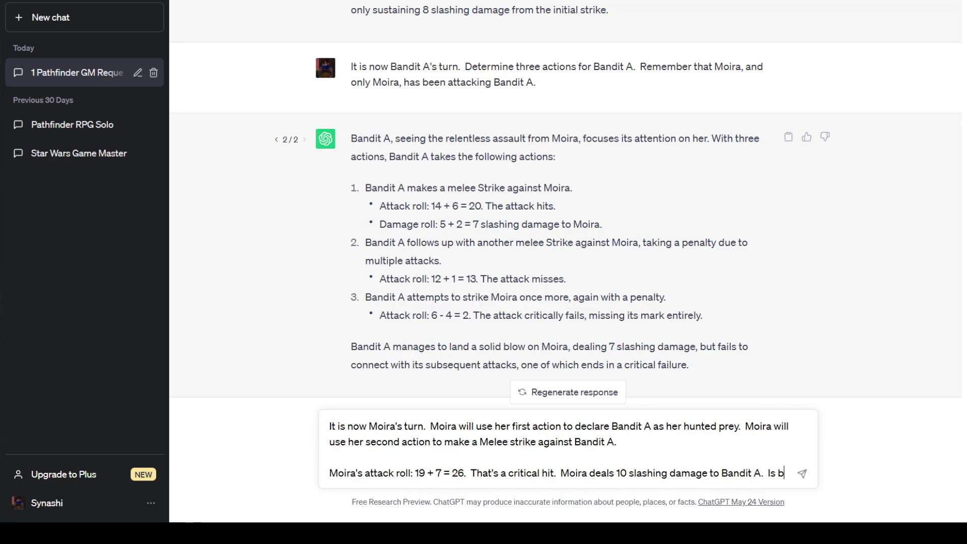
{"action": "key", "text": "BackSpace"}
{"action": "type", "text": "Bandit A "}
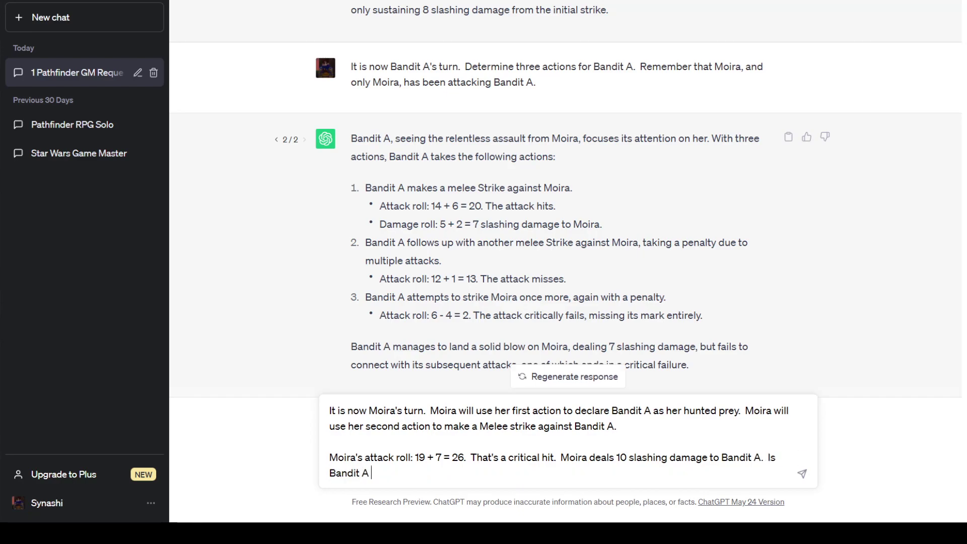
{"action": "type", "text": "still standing?"}
{"action": "key", "text": "Return"}
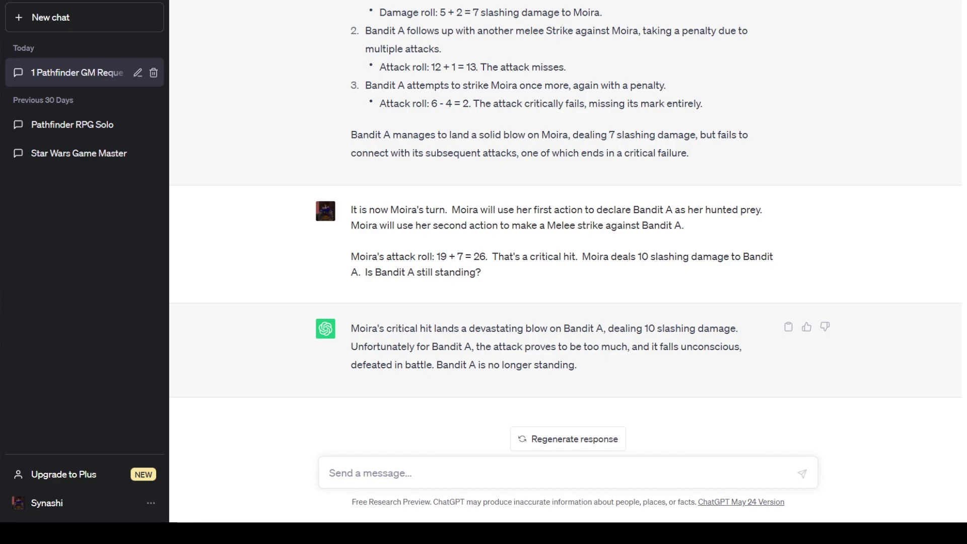
Begin a message with "Moira will use her final action to designate the Bandit Leader as her hunted prey."
{"action": "type", "text": "Moira will us"}
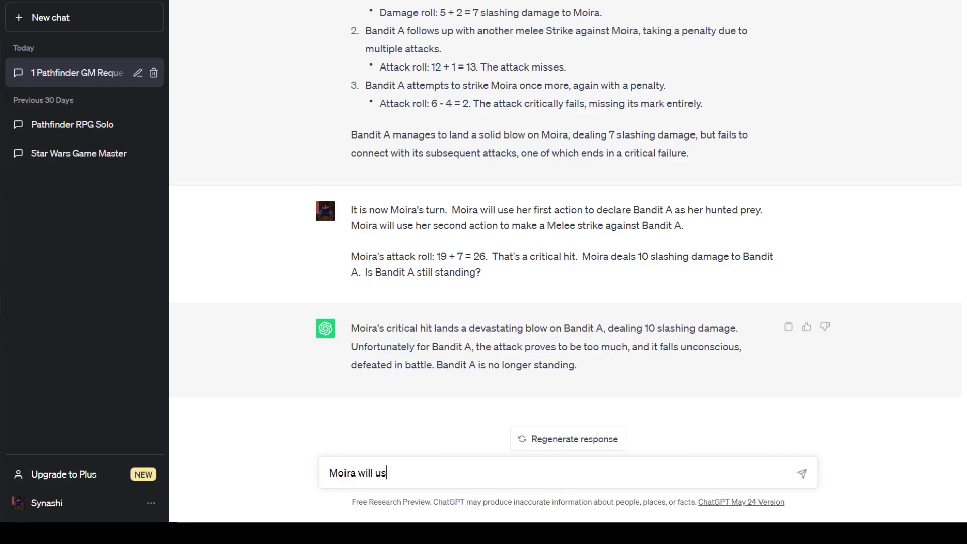
{"action": "type", "text": "e her final action to des"}
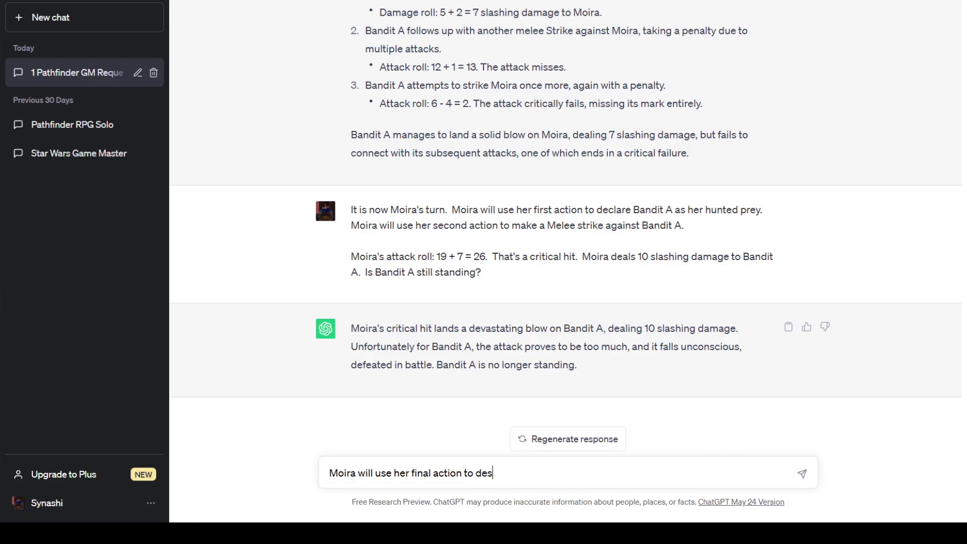
{"action": "type", "text": "ignate the "}
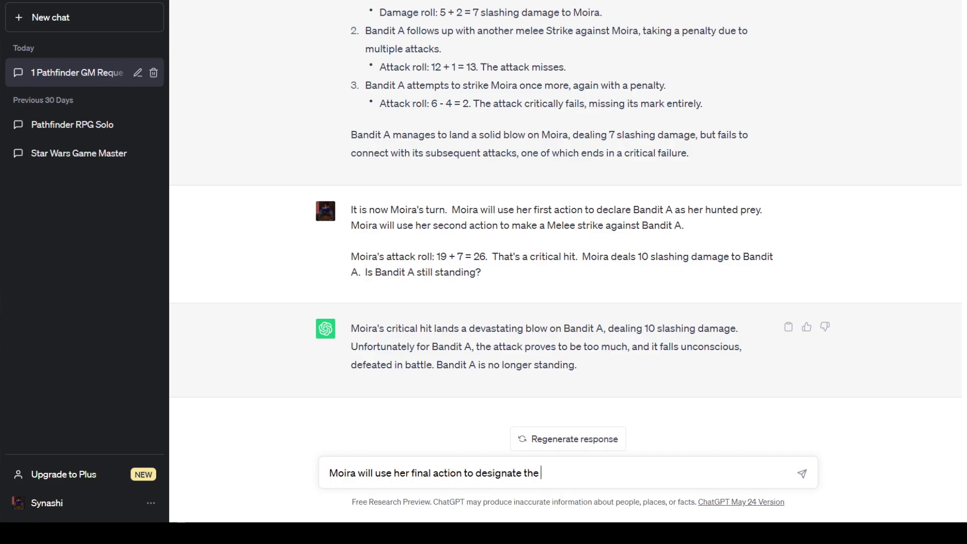
{"action": "type", "text": "Bandit Leader as"}
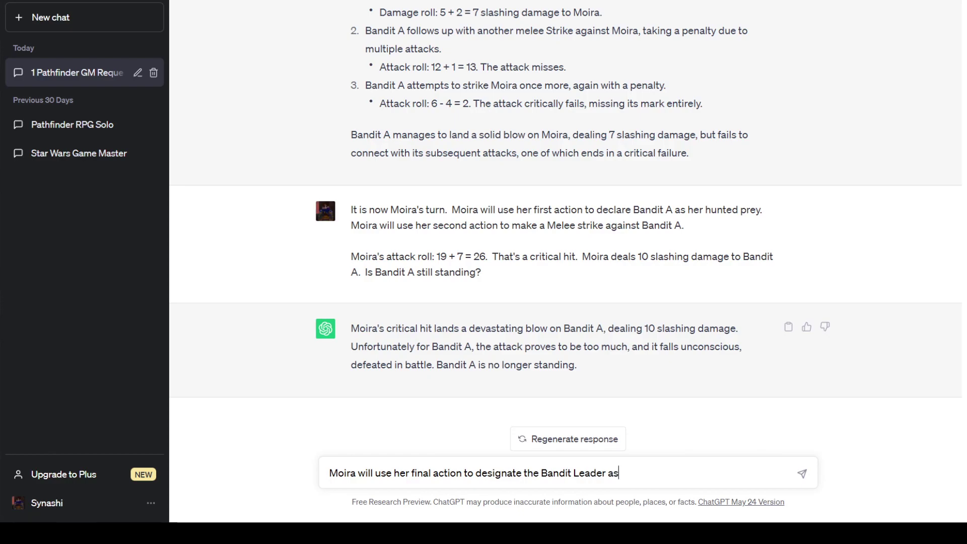
{"action": "type", "text": " her hunted prey."}
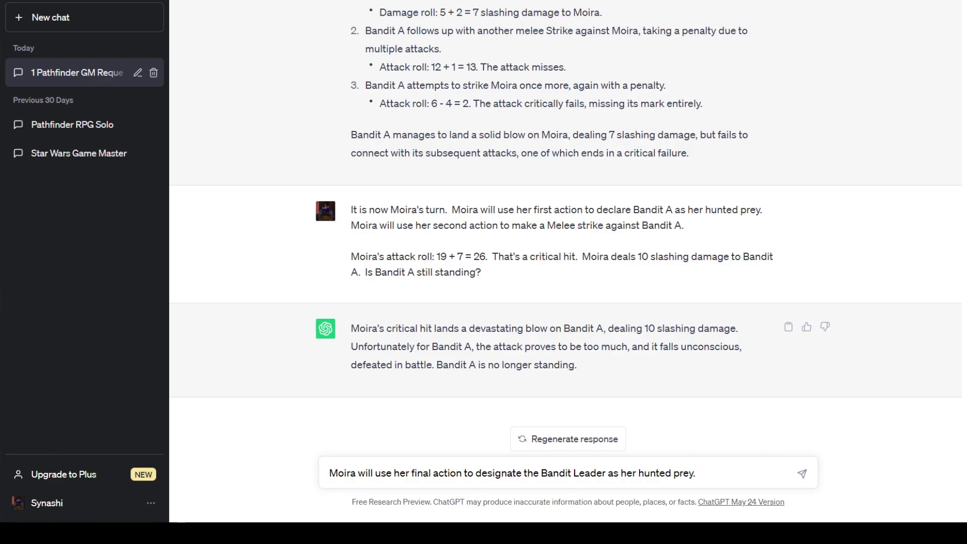
{"action": "key", "text": "shift+Return"}
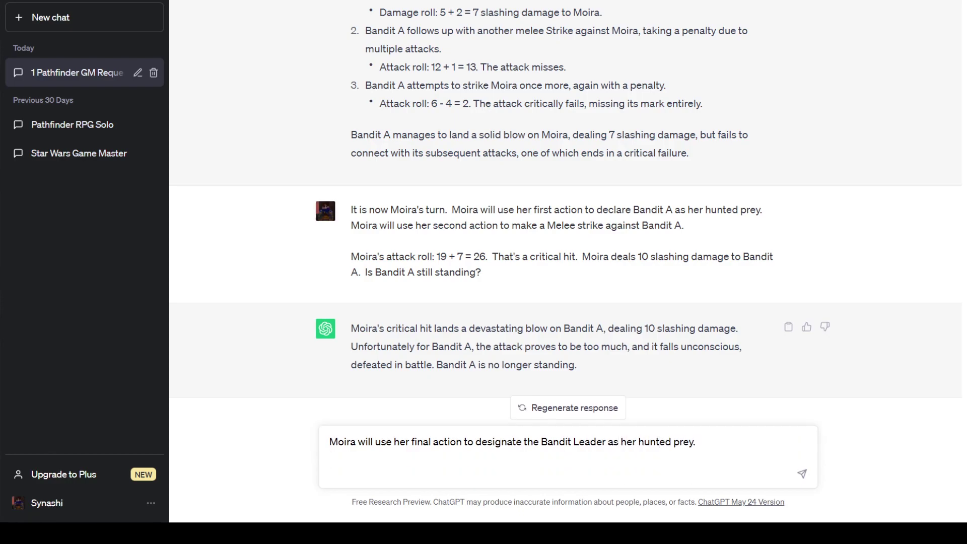
{"action": "key", "text": "BackSpace"}
Continue the message with "It is now Warren's turn. Warren reloads his gun."
{"action": "type", "text": "It is now "}
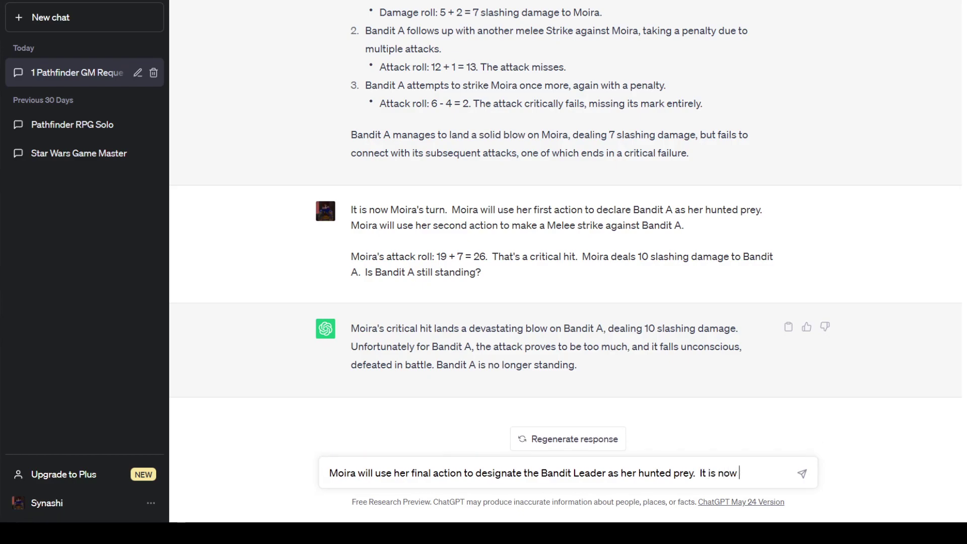
{"action": "type", "text": "Warren's t"}
{"action": "key", "text": "BackSpace"}
{"action": "key", "text": "BackSpace"}
{"action": "key", "text": "BackSpace"}
{"action": "type", "text": "s turn."}
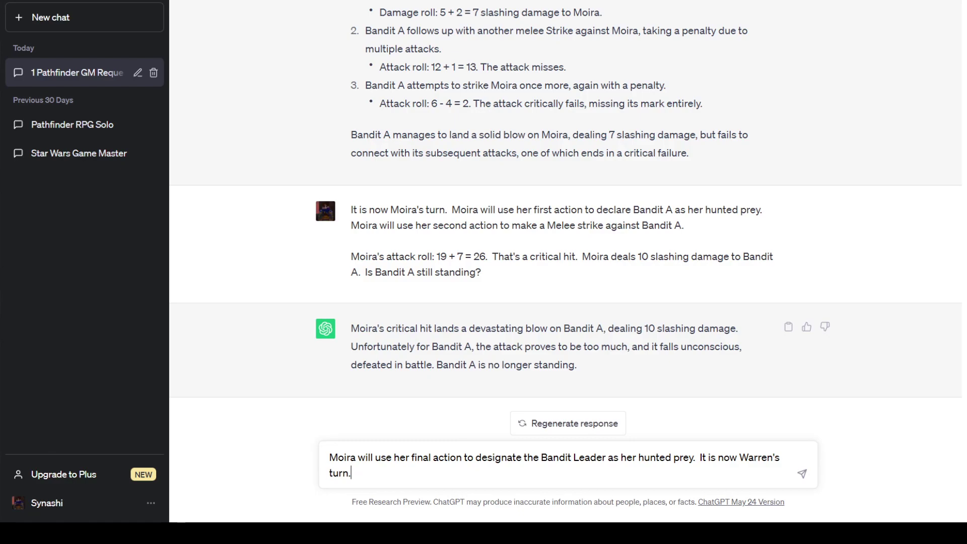
{"action": "type", "text": "  Warren reloads his gun.  W"}
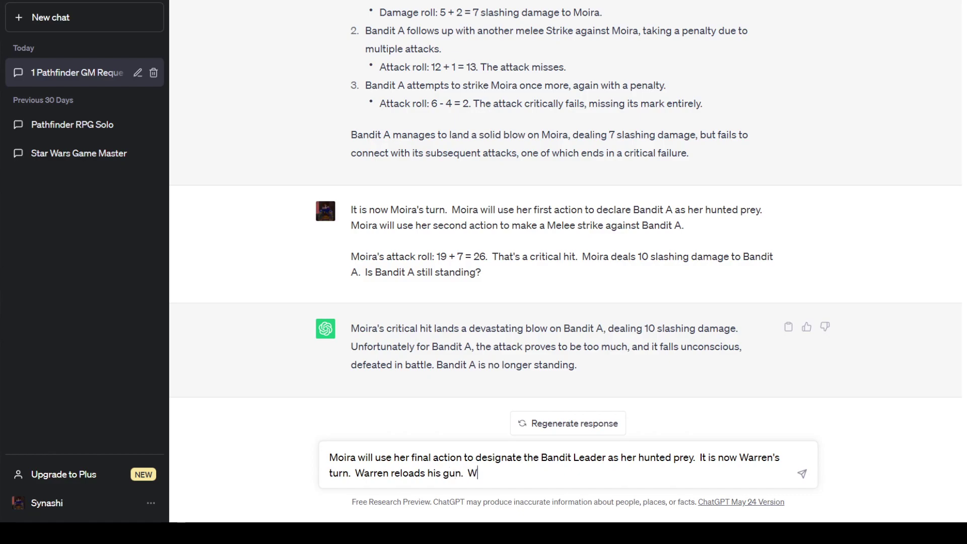
Add the sentence "Warren uses his second action to shoot the Bandit Leader with his clan pistol." to the message
{"action": "type", "text": "arren uses his"}
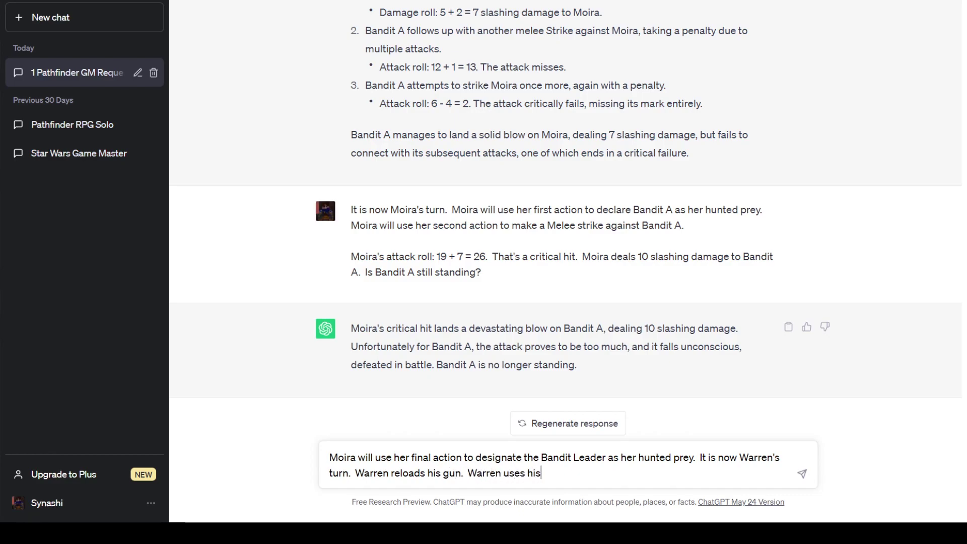
{"action": "type", "text": " second action to shoot the Ba"}
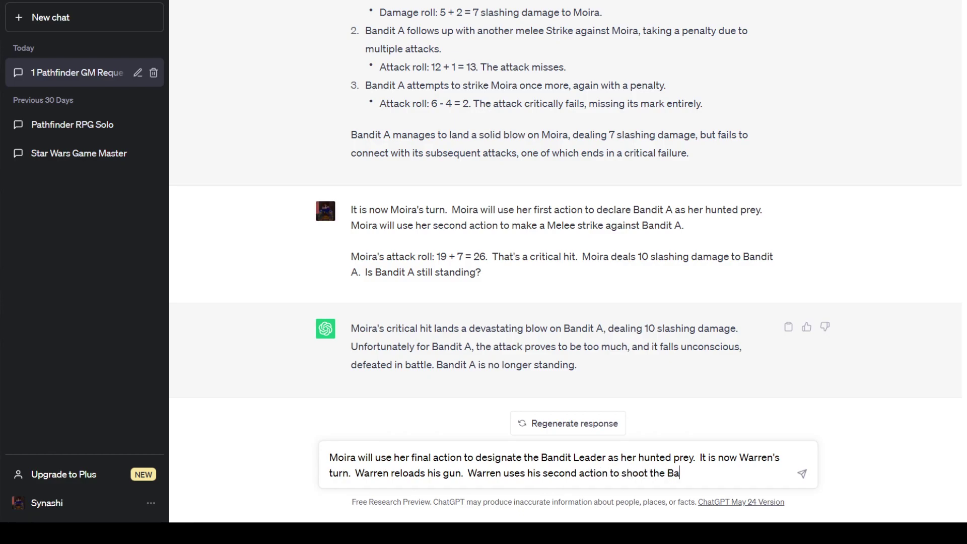
{"action": "type", "text": "ndit Leader with his clan pistol."}
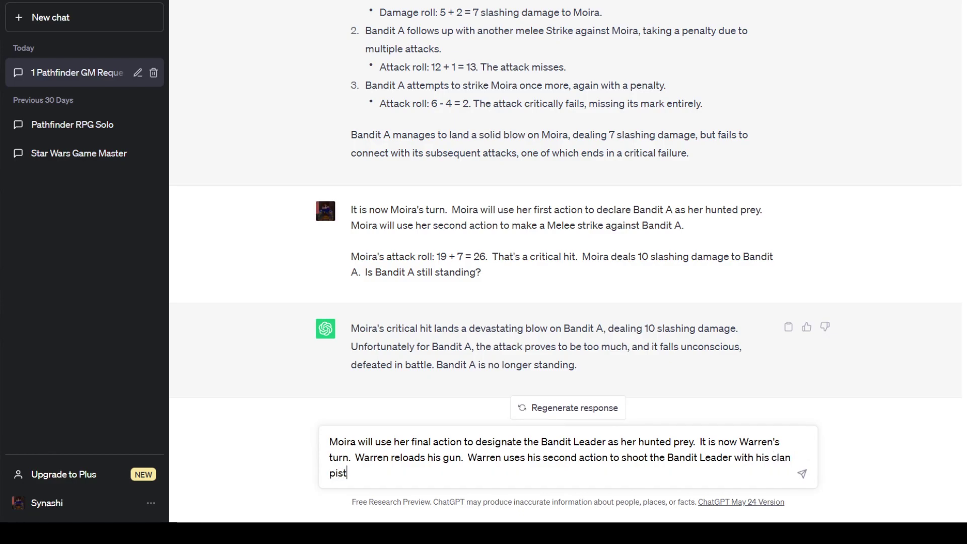
Start a new paragraph in the message reading "Warren's attack roll: 16 + 9 = 25."
{"action": "key", "text": "shift+Return"}
{"action": "key", "text": "shift+Return"}
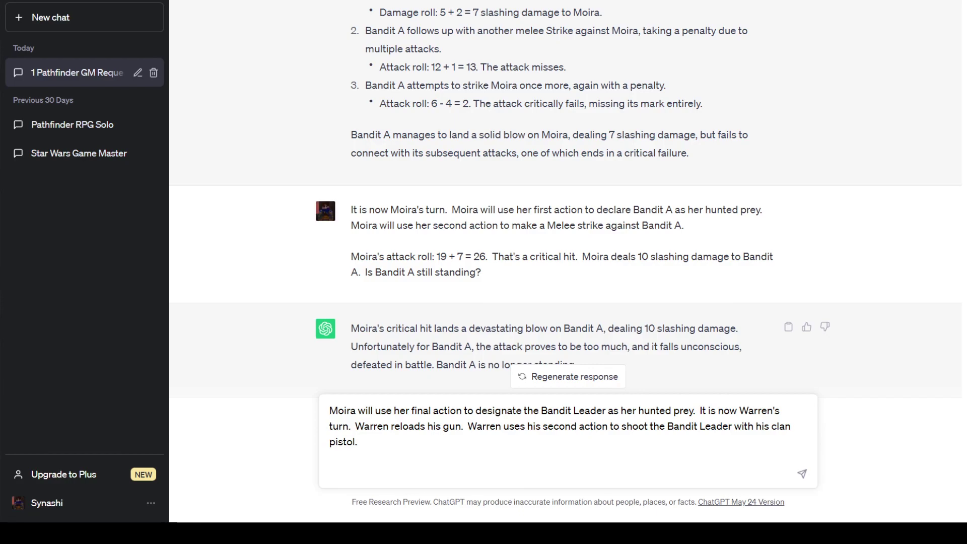
{"action": "type", "text": "Warren's attack roll:"}
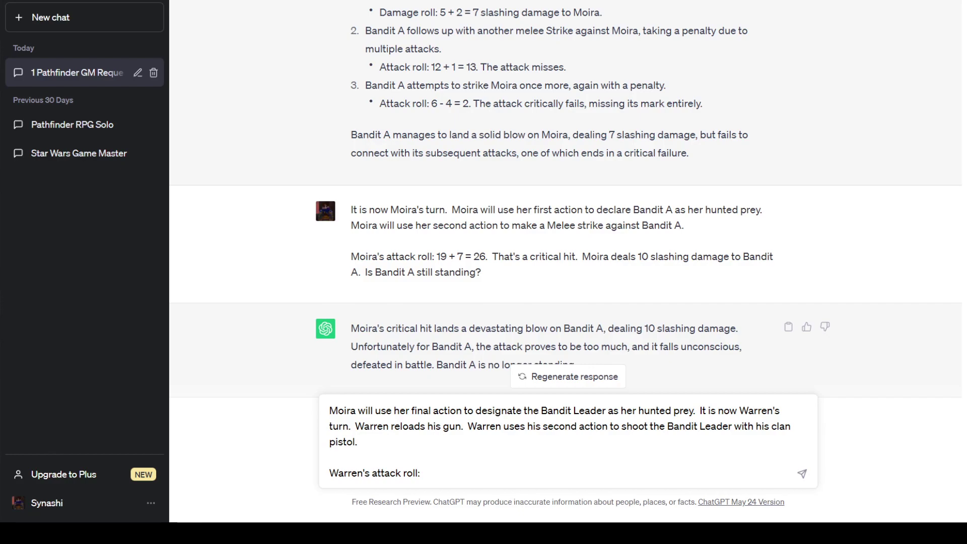
{"action": "type", "text": " 19"}
{"action": "key", "text": "BackSpace"}
{"action": "type", "text": "6 + 9 = 25. "}
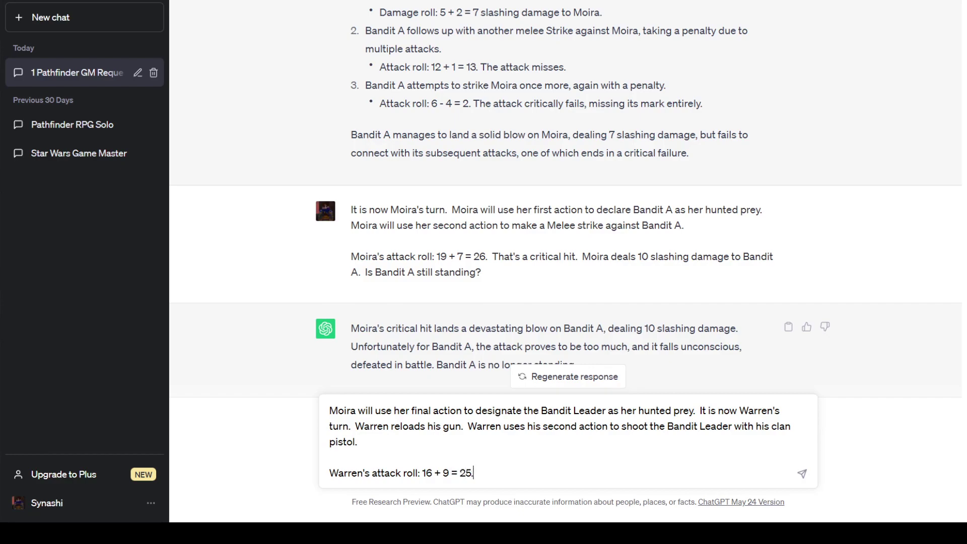
Continue the paragraph with "Warren deals 2 piercing damage to the Bandit Leader"
{"action": "type", "text": " The"}
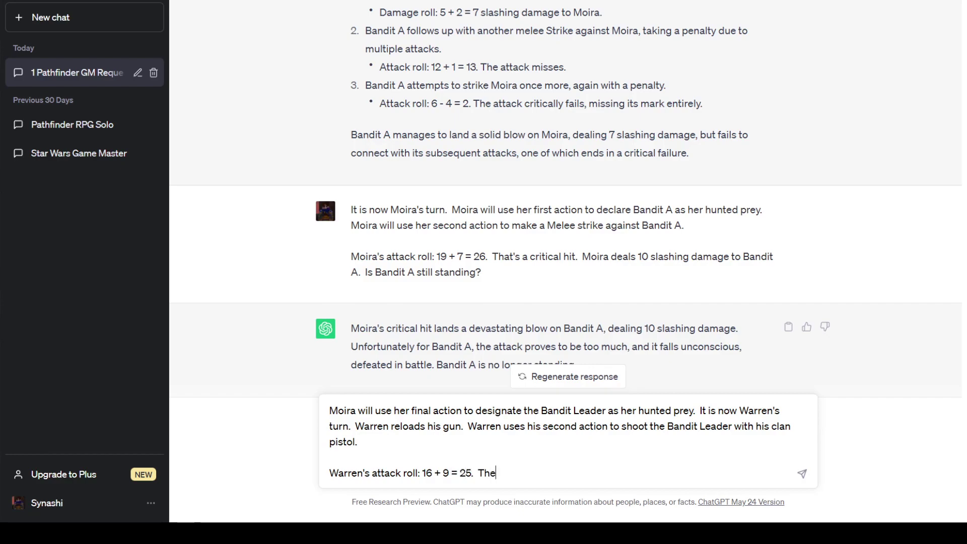
{"action": "key", "text": "BackSpace"}
{"action": "key", "text": "BackSpace"}
{"action": "type", "text": "Warren deals 2"}
{"action": "key", "text": "BackSpace"}
{"action": "type", "text": "2 d"}
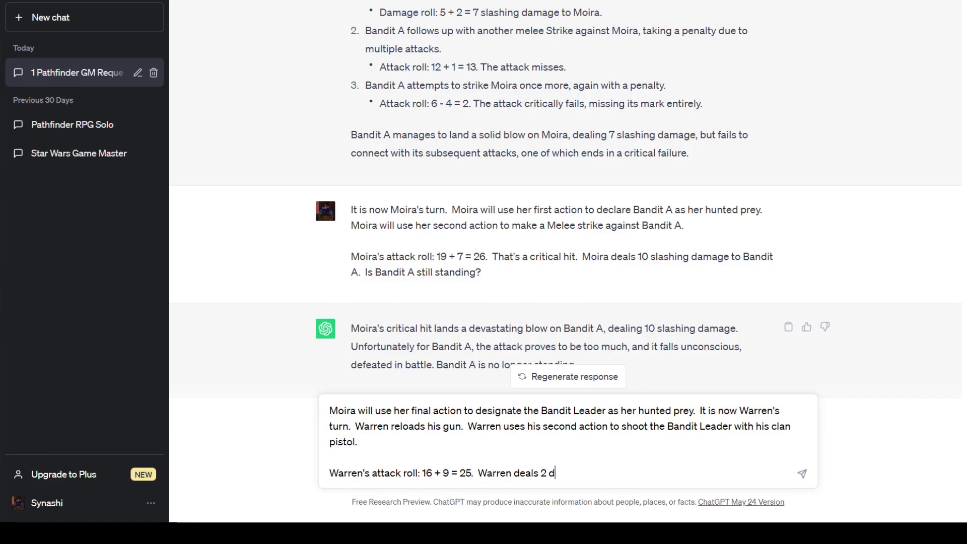
{"action": "type", "text": "am"}
{"action": "key", "text": "BackSpace"}
{"action": "key", "text": "BackSpace"}
{"action": "key", "text": "BackSpace"}
{"action": "type", "text": "piercing damage to the Bandit Leader"}
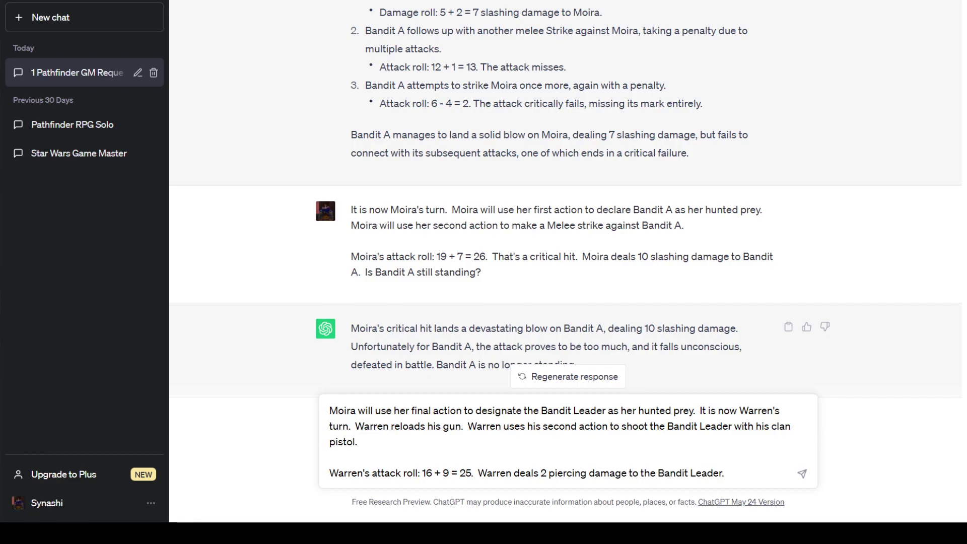
Finish the message with "Is the Bandit Leader still standing?" and send it
{"action": "type", "text": ".  Is the Bandit Leader st"}
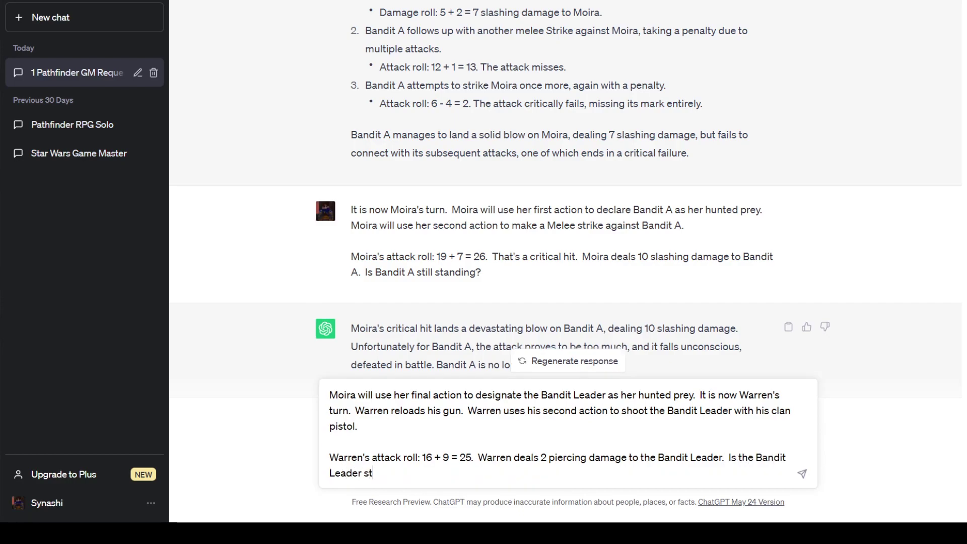
{"action": "type", "text": "ill standing?"}
{"action": "key", "text": "Return"}
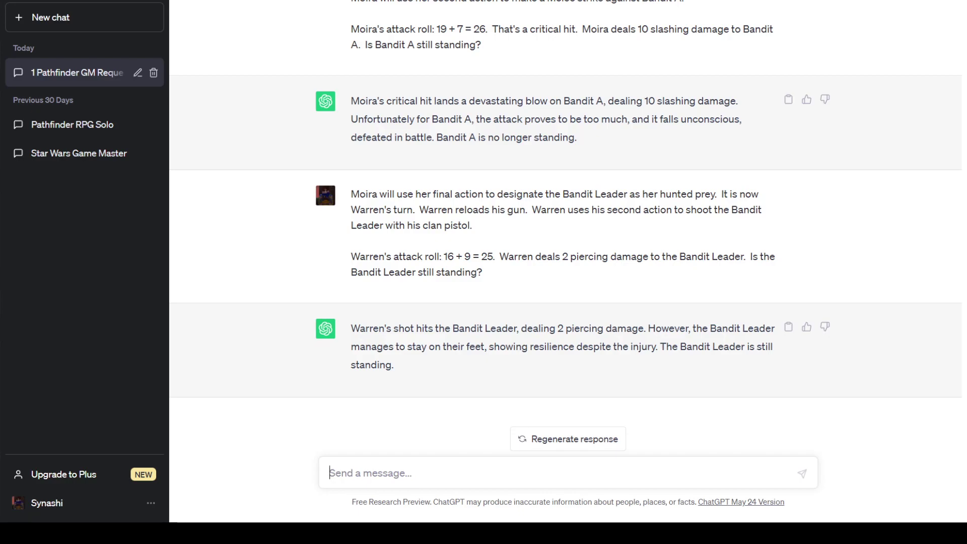
Begin a new message with "It's now Ron's turn. Ron steps to flank the Bandit Leader with Staszrich."
{"action": "type", "text": "It's"}
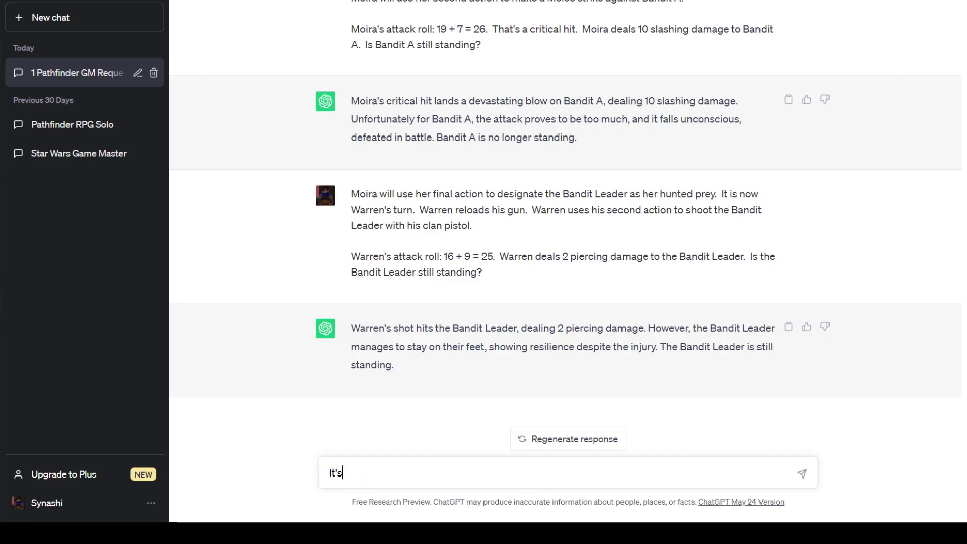
{"action": "type", "text": " now Ron's turn."}
{"action": "type", "text": "Ron steps "}
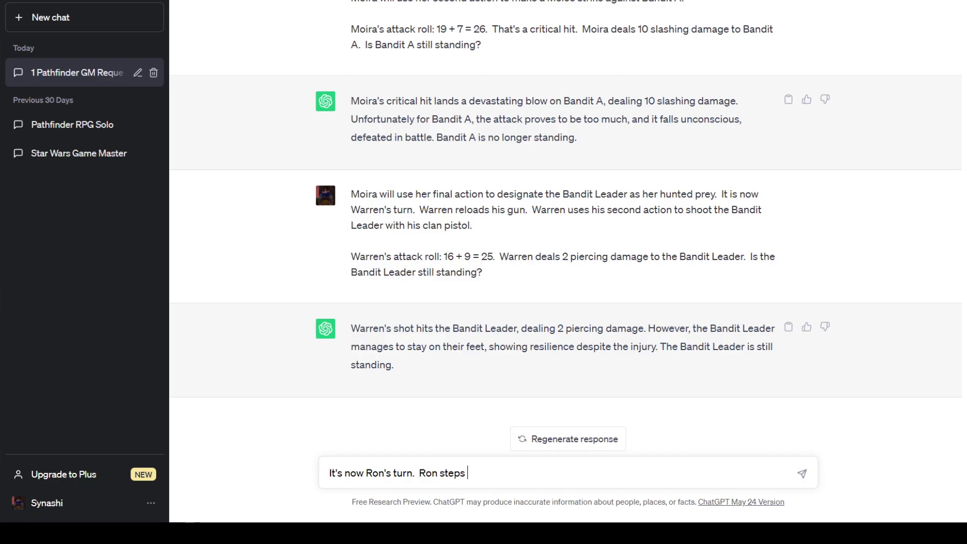
{"action": "type", "text": "to flank the Bandit Leader "}
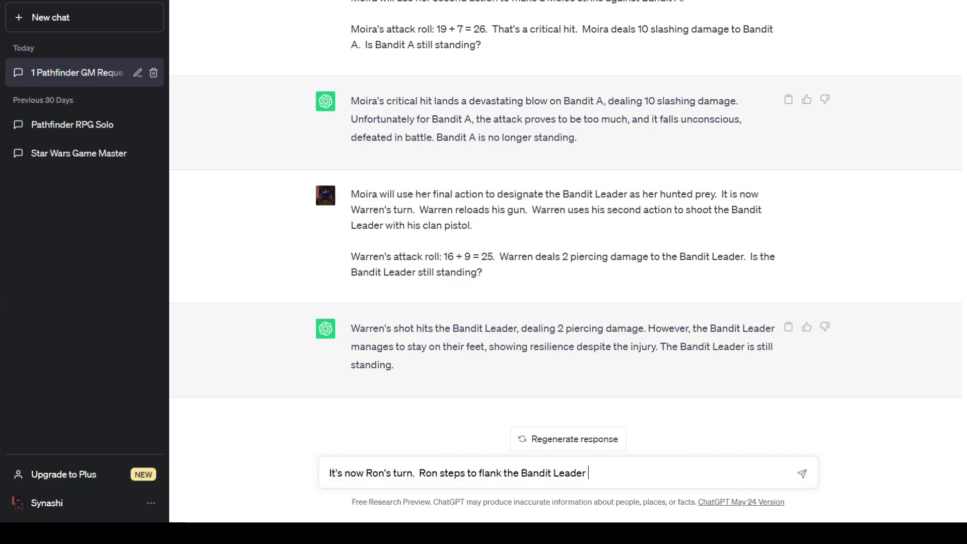
{"action": "type", "text": "with Sta"}
{"action": "type", "text": "rich.  Ron us"}
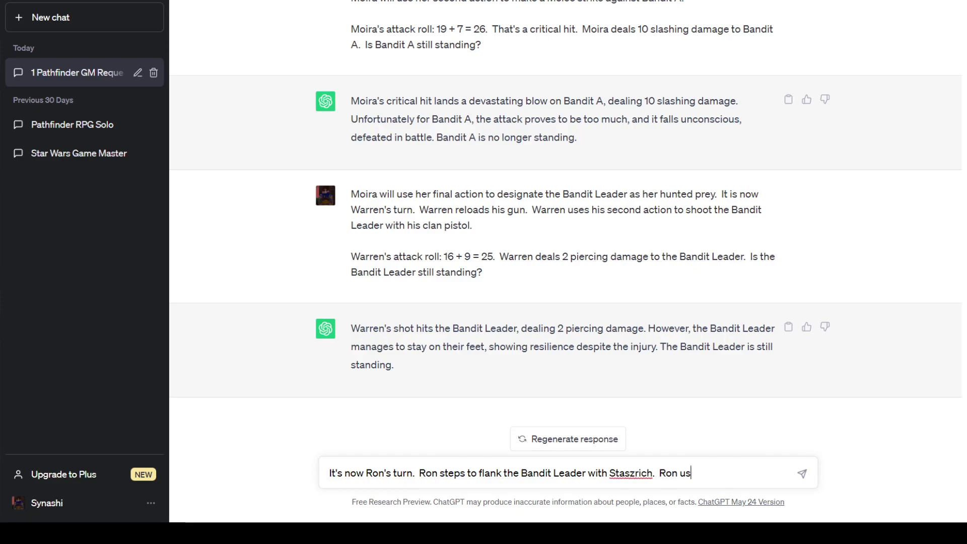
{"action": "type", "text": "es his second action to"}
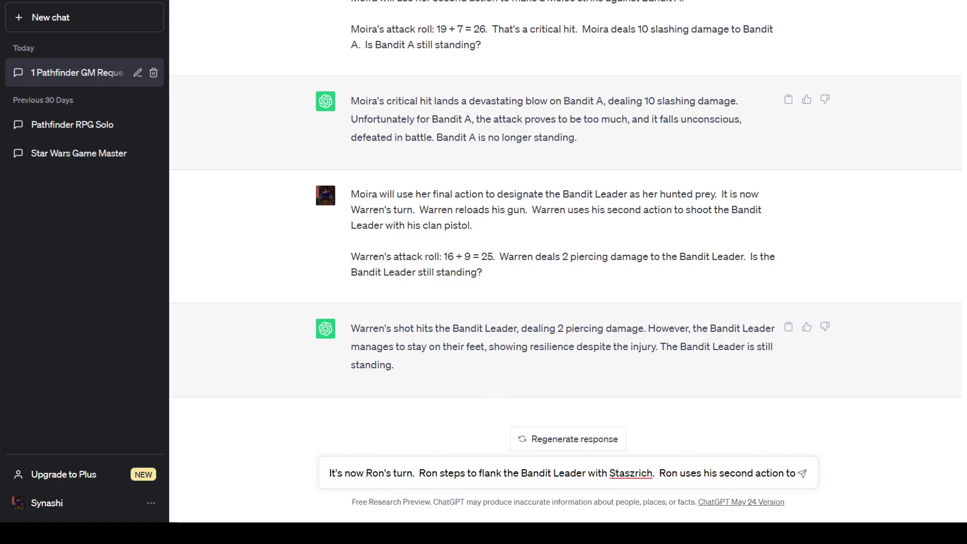
{"action": "type", "text": "make a meled"}
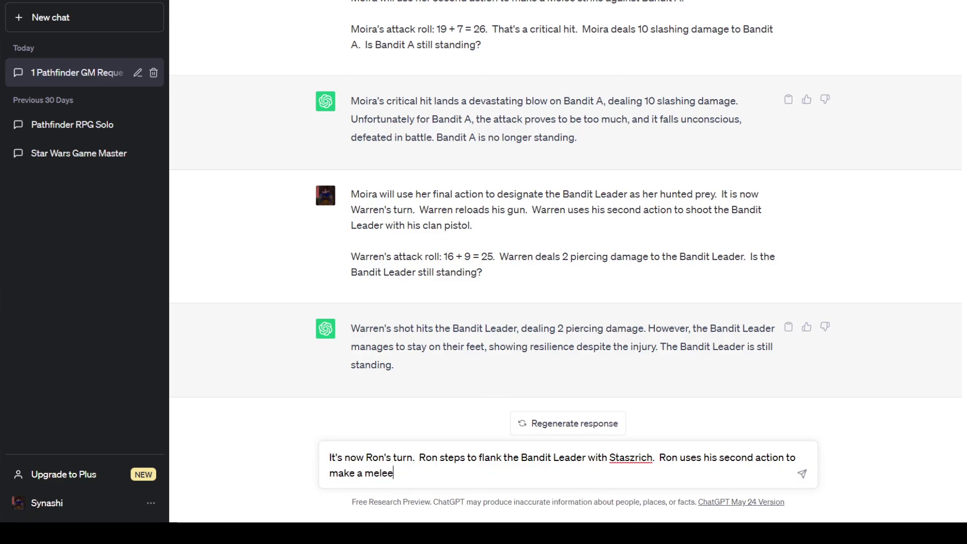
{"action": "key", "text": "BackSpace"}
{"action": "key", "text": "BackSpace"}
{"action": "key", "text": "BackSpace"}
{"action": "key", "text": "BackSpace"}
{"action": "key", "text": "BackSpace"}
{"action": "key", "text": "BackSpace"}
{"action": "key", "text": "BackSpace"}
{"action": "key", "text": "BackSpace"}
{"action": "key", "text": "BackSpace"}
{"action": "key", "text": "BackSpace"}
{"action": "key", "text": "BackSpace"}
{"action": "key", "text": "BackSpace"}
{"action": "key", "text": "BackSpace"}
{"action": "key", "text": "BackSpace"}
{"action": "key", "text": "BackSpace"}
{"action": "key", "text": "BackSpace"}
{"action": "key", "text": "BackSpace"}
{"action": "key", "text": "BackSpace"}
{"action": "key", "text": "BackSpace"}
{"action": "key", "text": "BackSpace"}
{"action": "key", "text": "BackSpace"}
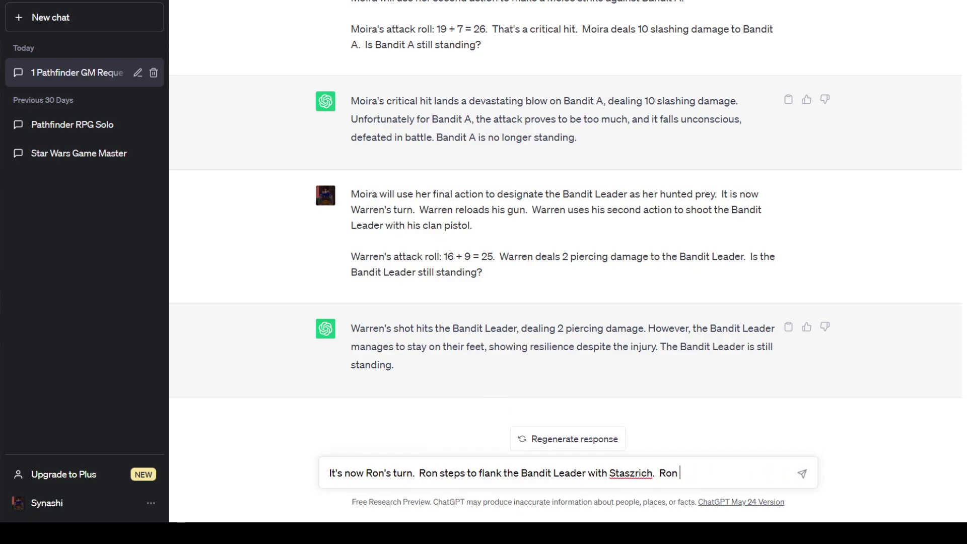
Continue the message with "Ron makes two melee Strikes against the Bandit Leader, but both attacks miss."
{"action": "type", "text": "makes two melee "}
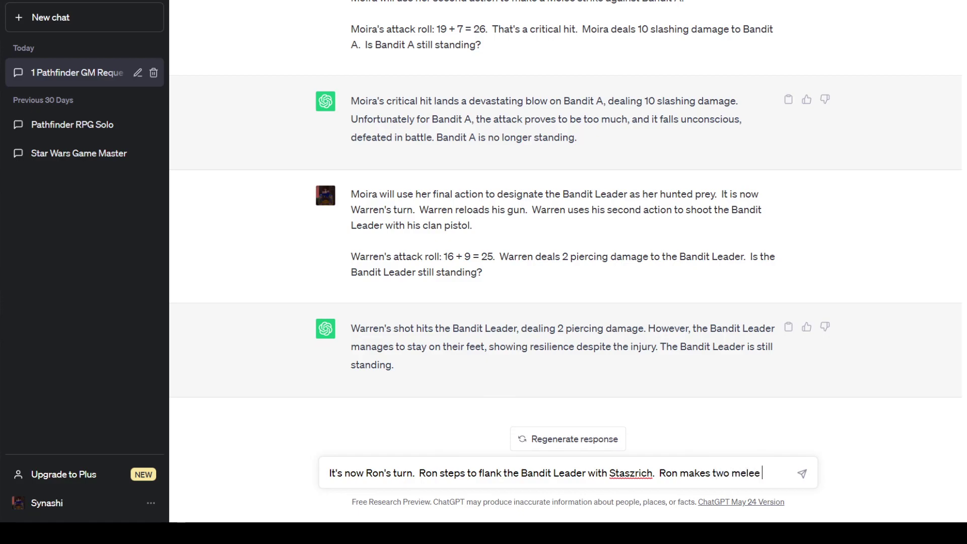
{"action": "type", "text": "Strikes against "}
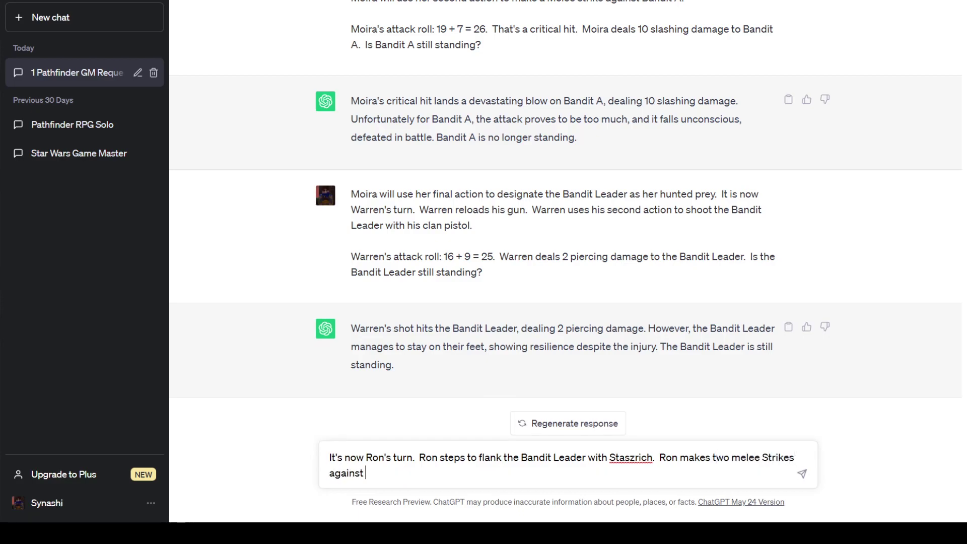
{"action": "type", "text": "the Bandit Leader"}
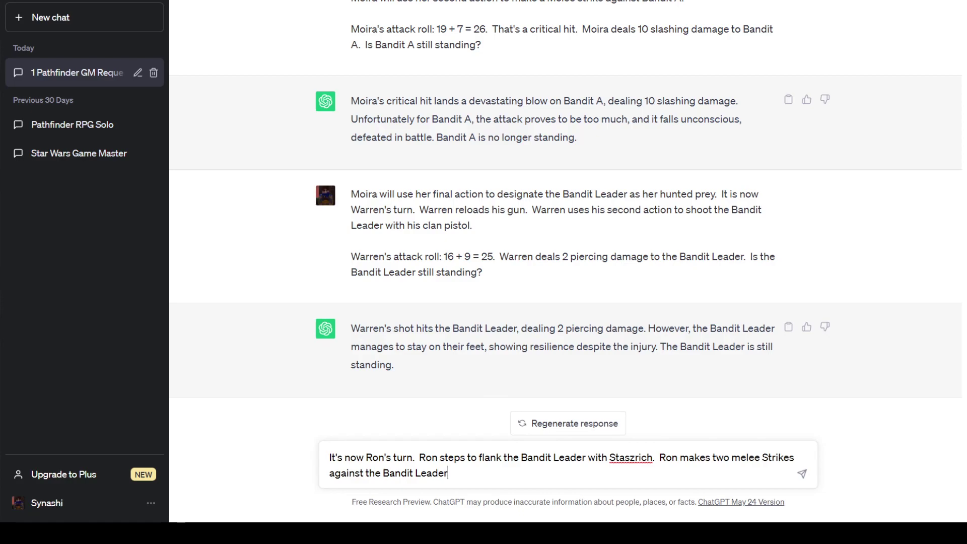
{"action": "type", "text": ", but both attacks mis"}
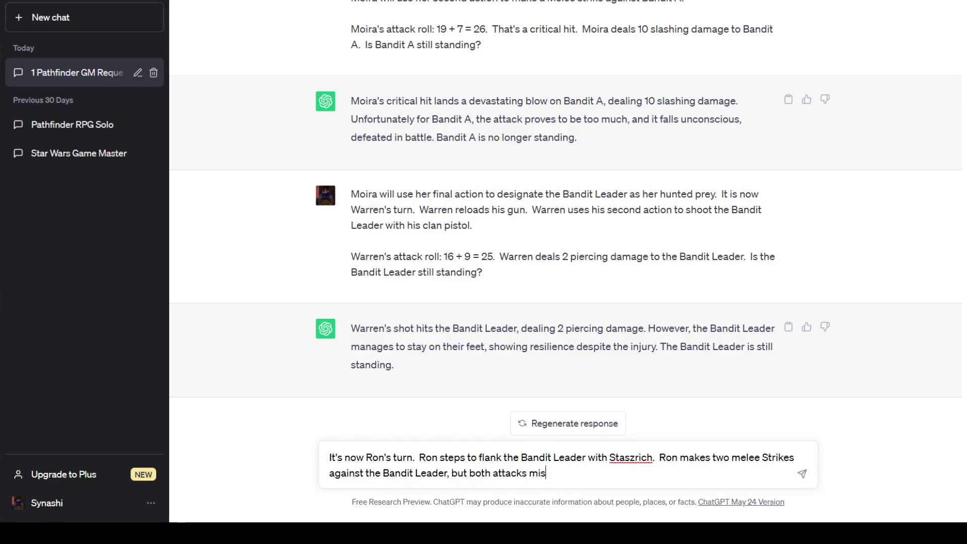
{"action": "type", "text": "s.  It's Stas"}
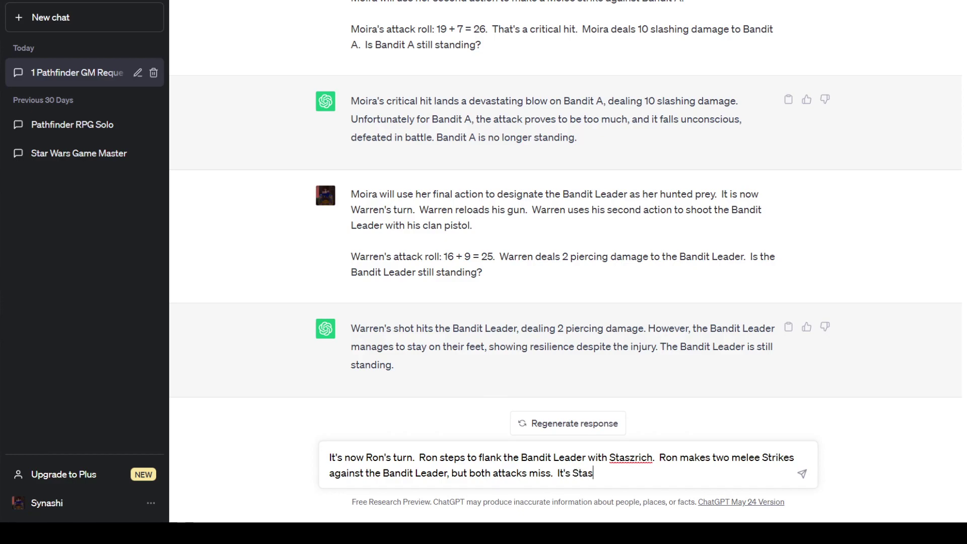
Continue the message with "It's Staszrich's turn. Staszrich steps away from the Bandit Leader."
{"action": "type", "text": "zrich's turn."}
{"action": "type", "text": "Staszrich "}
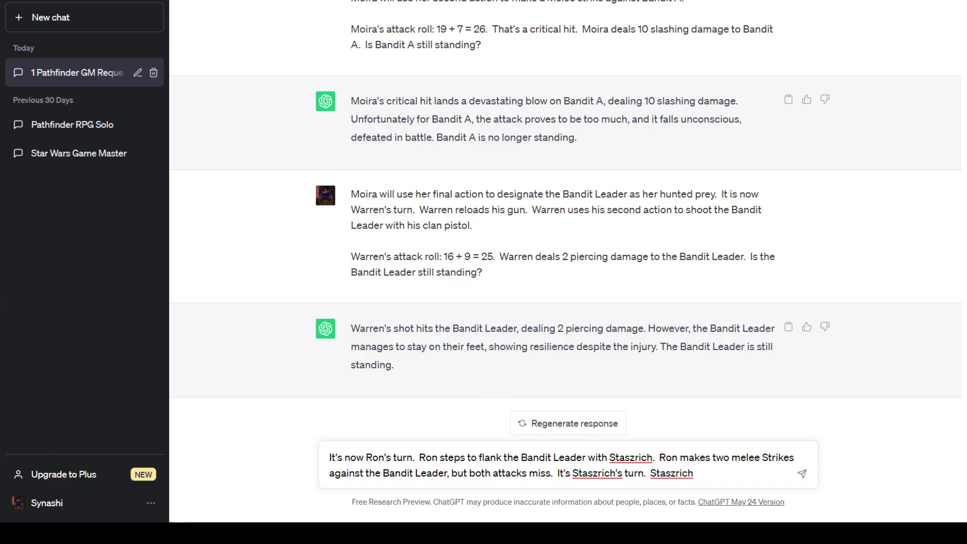
{"action": "type", "text": "Step"}
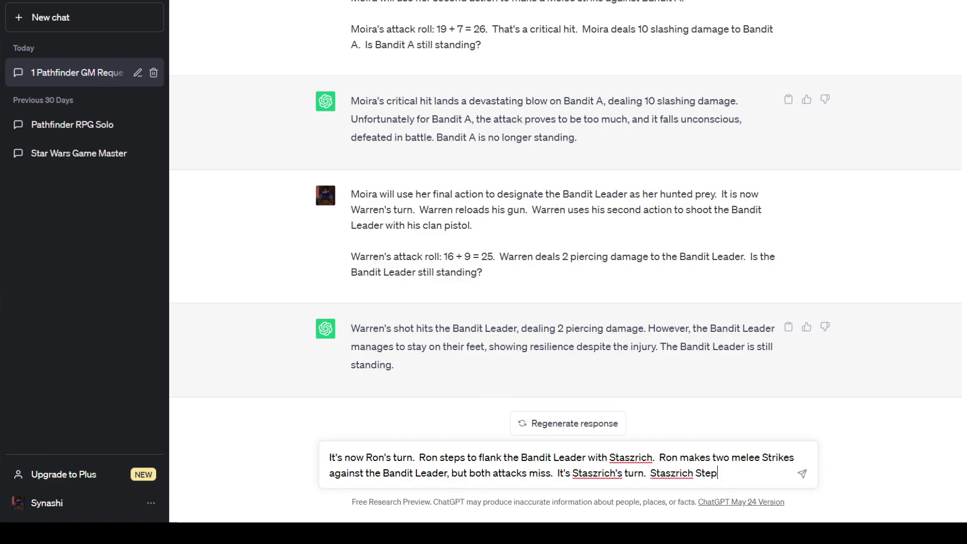
{"action": "key", "text": "BackSpace"}
{"action": "key", "text": "BackSpace"}
{"action": "key", "text": "BackSpace"}
{"action": "key", "text": "BackSpace"}
{"action": "type", "text": "steps away from the Bandit "}
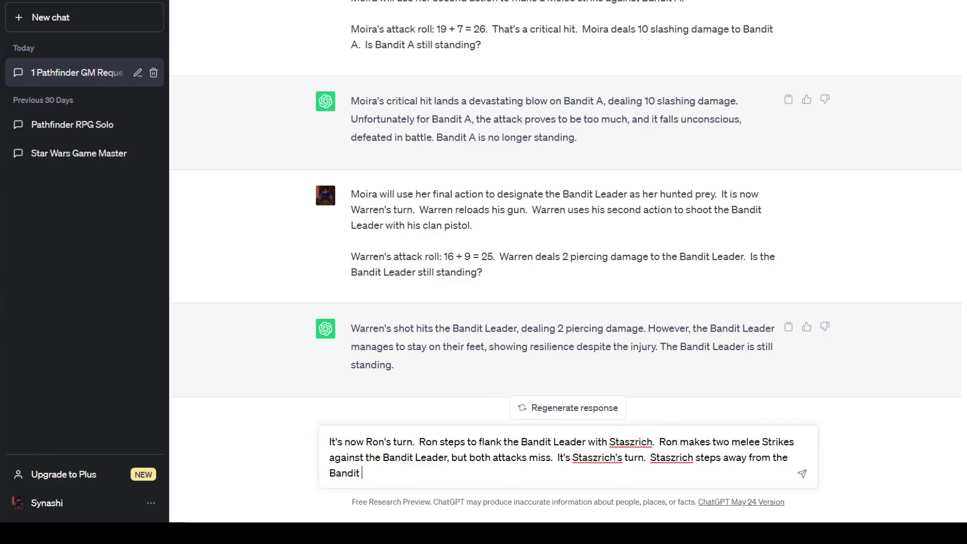
{"action": "type", "text": "Leader.  Staszrich s"}
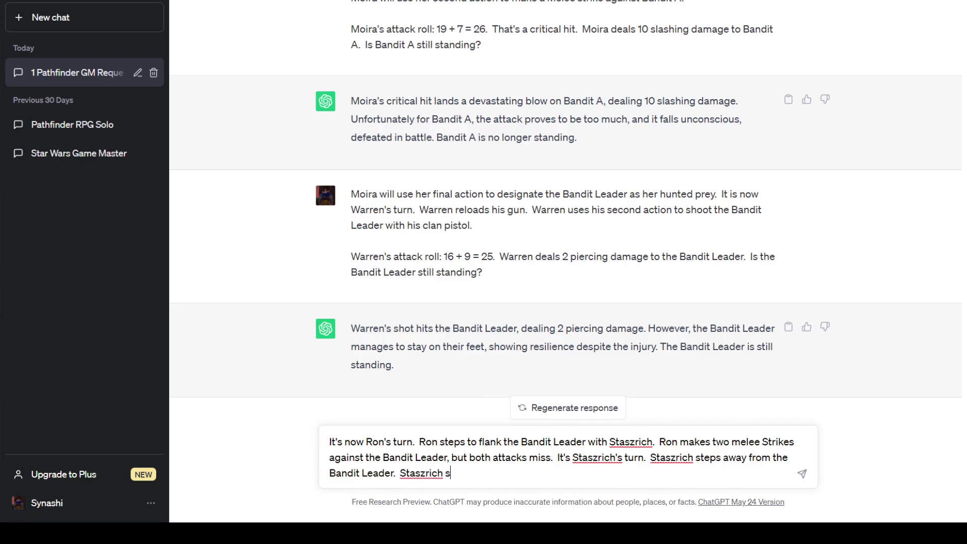
Continue the message with "Staszrich strides to Moira. Staszrich will use Battle Medicine to heal Moira for 12 hit points."
{"action": "type", "text": "trides to Moira.  Staszrich w"}
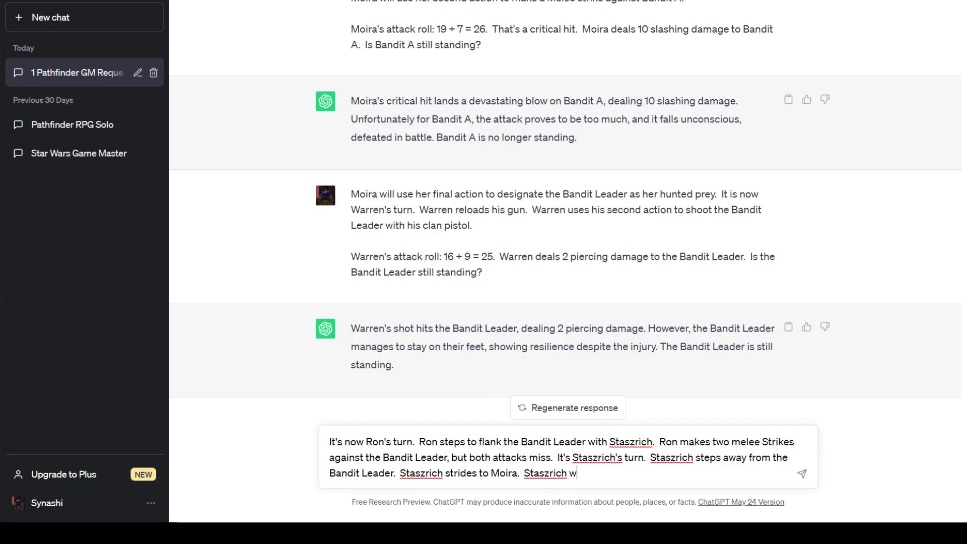
{"action": "type", "text": "ill use Battle Me"}
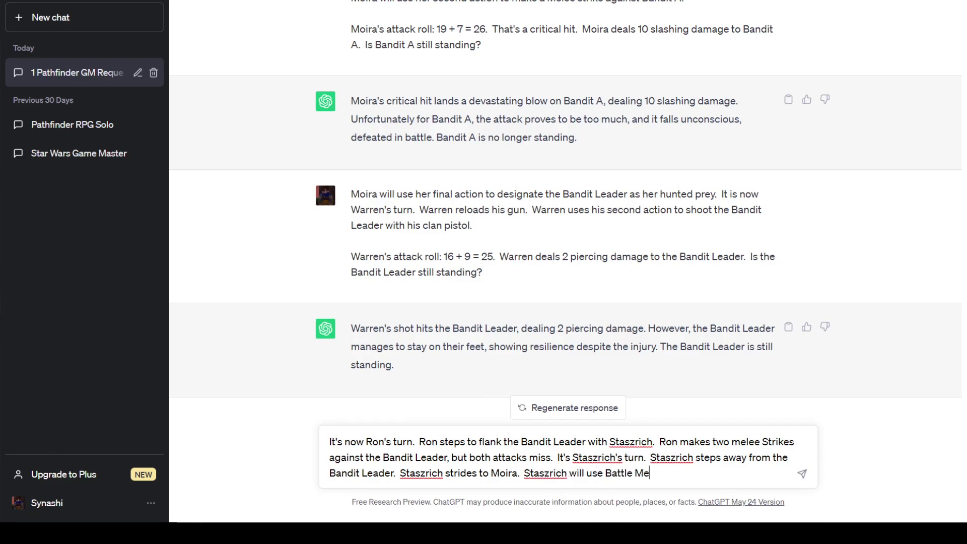
{"action": "type", "text": "dicine to heal Moira for"}
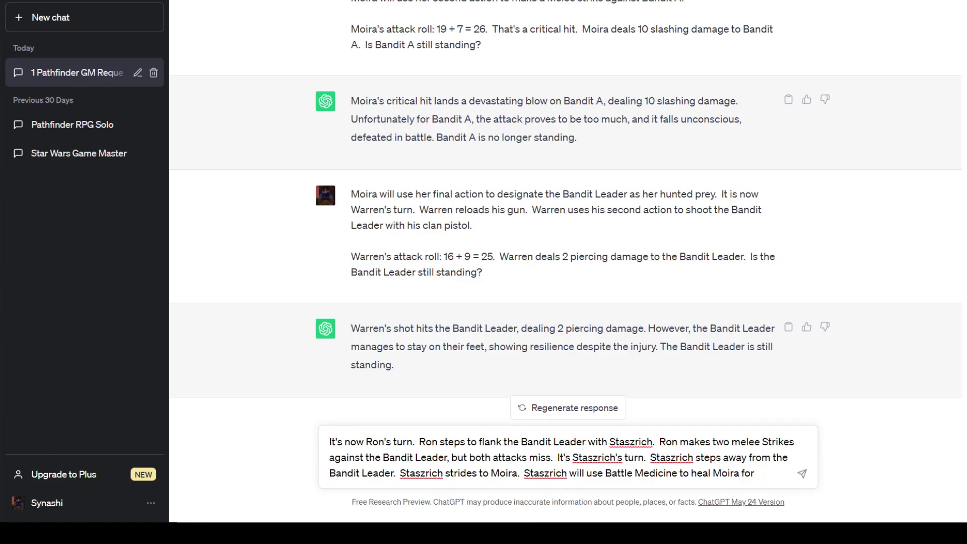
{"action": "type", "text": "12 hit"}
{"action": "type", "text": " points."}
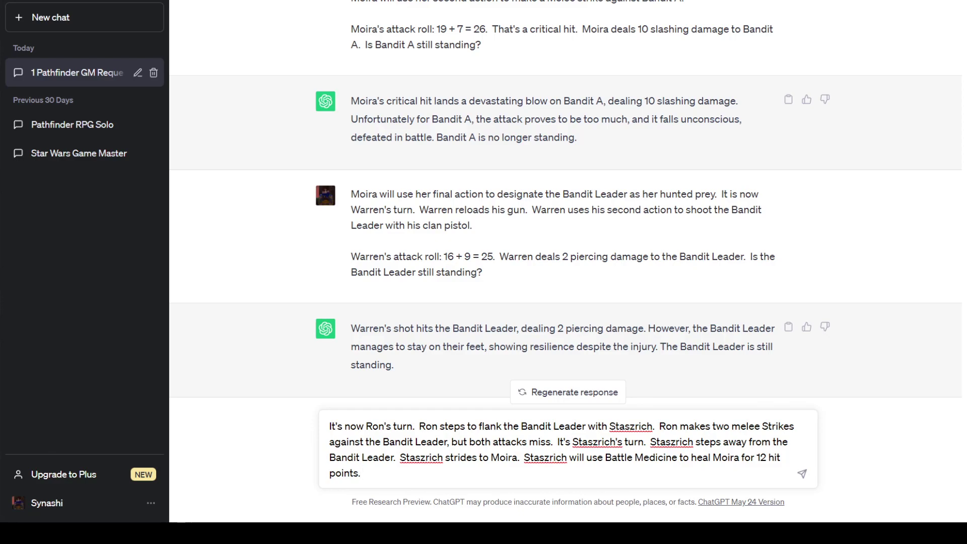
Add a new paragraph "It is now the Bandit Leader's turn. Determine three actions for the Bandit Leader." and send the message
{"action": "key", "text": "shift+Return"}
{"action": "key", "text": "shift+Return"}
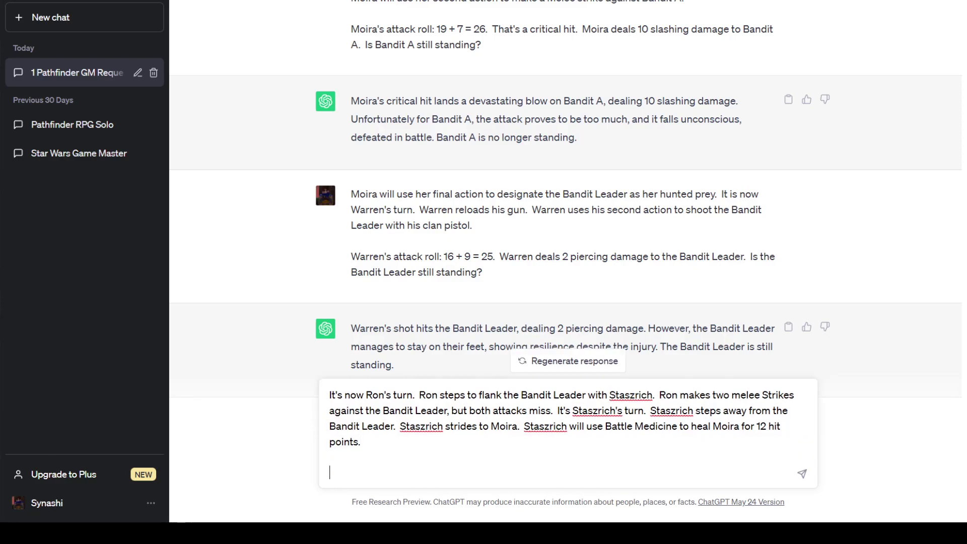
{"action": "type", "text": "It is now the Bandit Leader"}
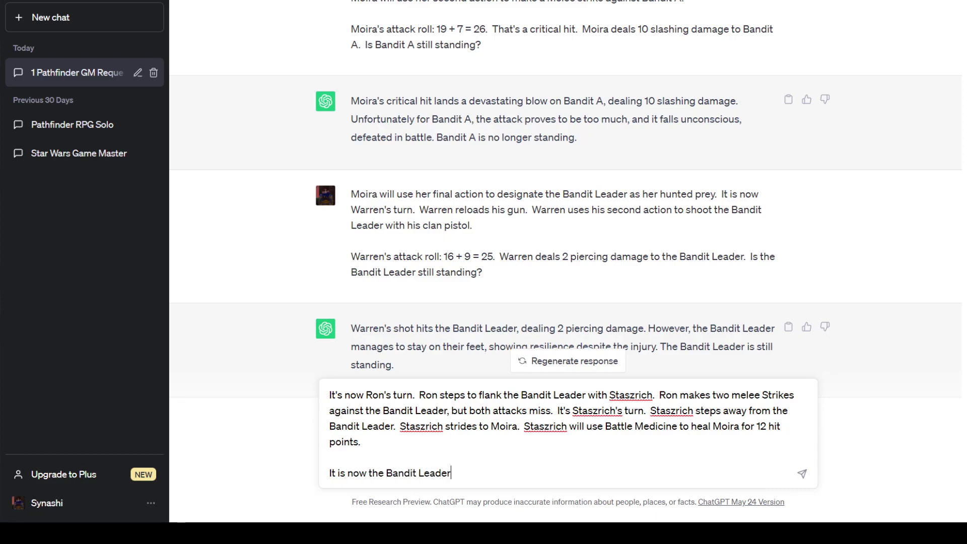
{"action": "type", "text": "'s turn.  Dete"}
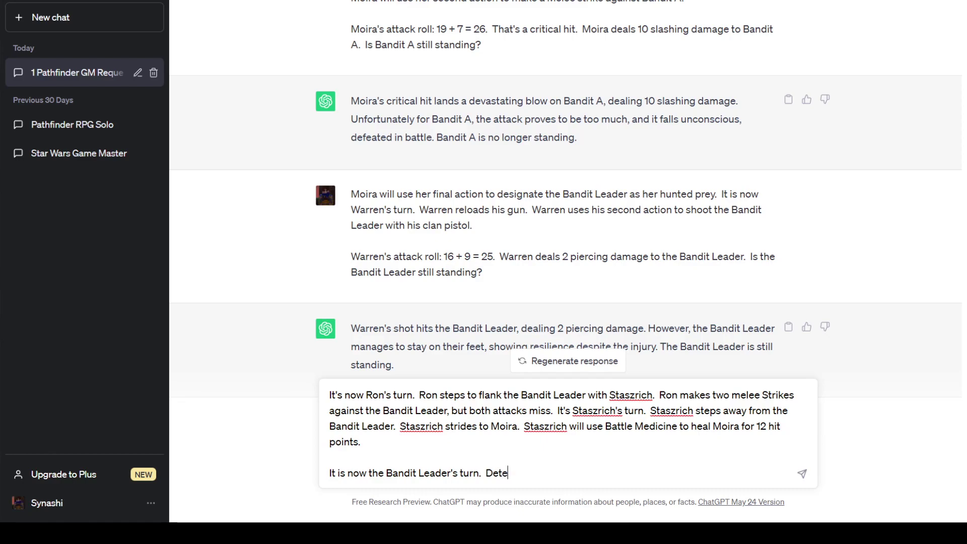
{"action": "type", "text": "rmine three actions for th"}
{"action": "type", "text": "e Bandit Leader"}
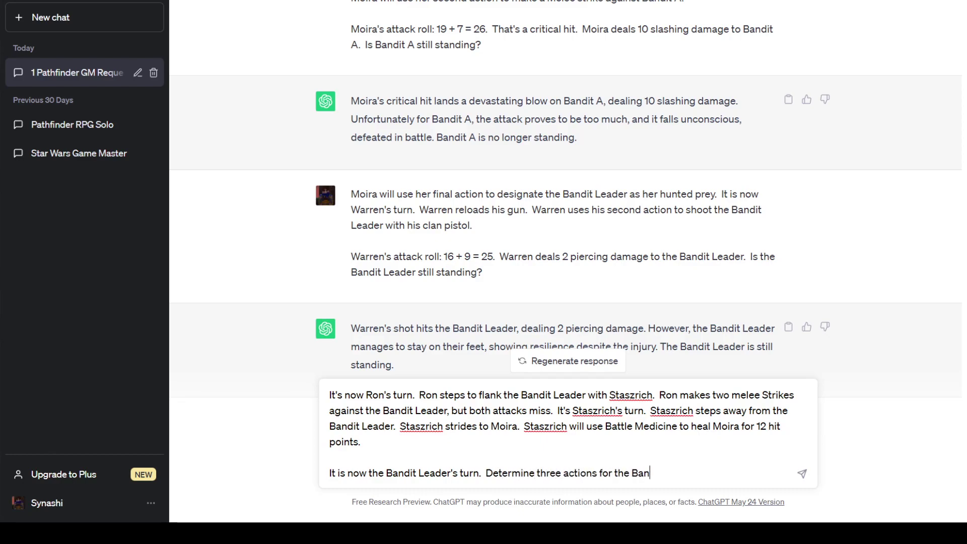
{"action": "type", "text": "."}
{"action": "key", "text": "Return"}
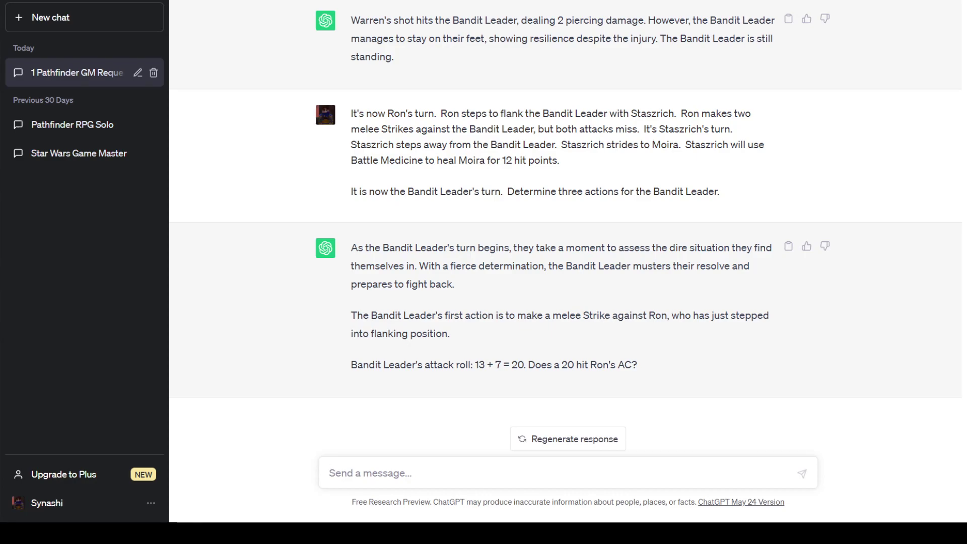
Reply "Yes." to whether the attack hits Ron, and after the response send "Determine two more actions for the Bandit Leader."
{"action": "type", "text": "Yes."}
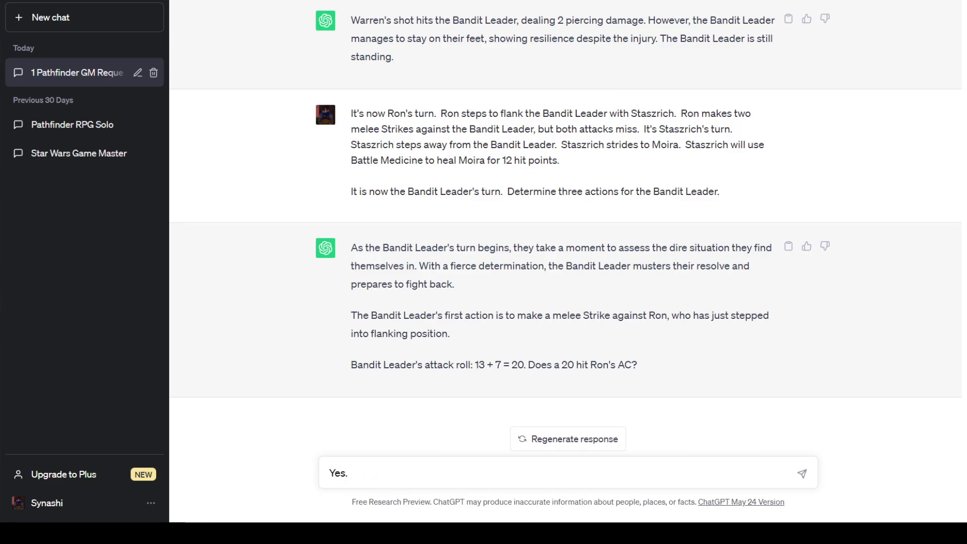
{"action": "key", "text": "Return"}
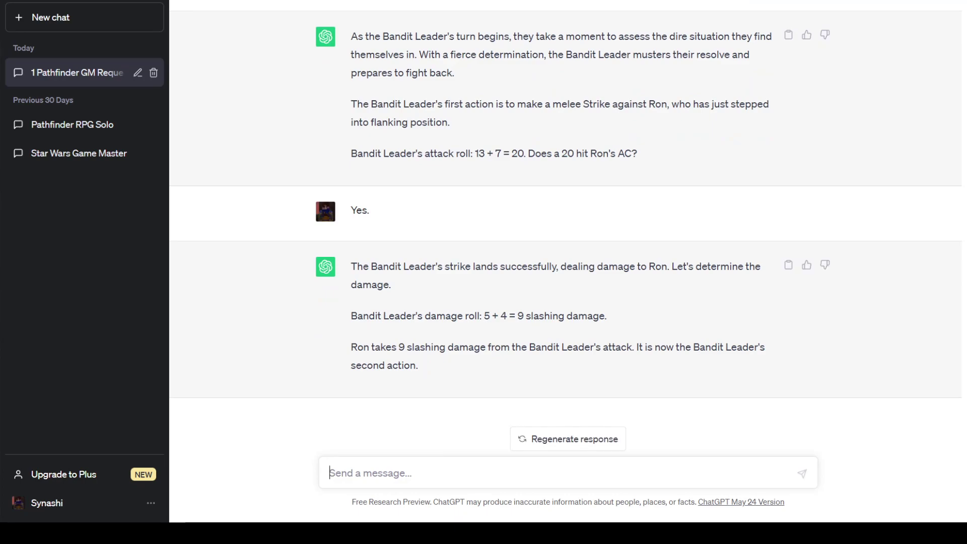
{"action": "type", "text": "Determine two "}
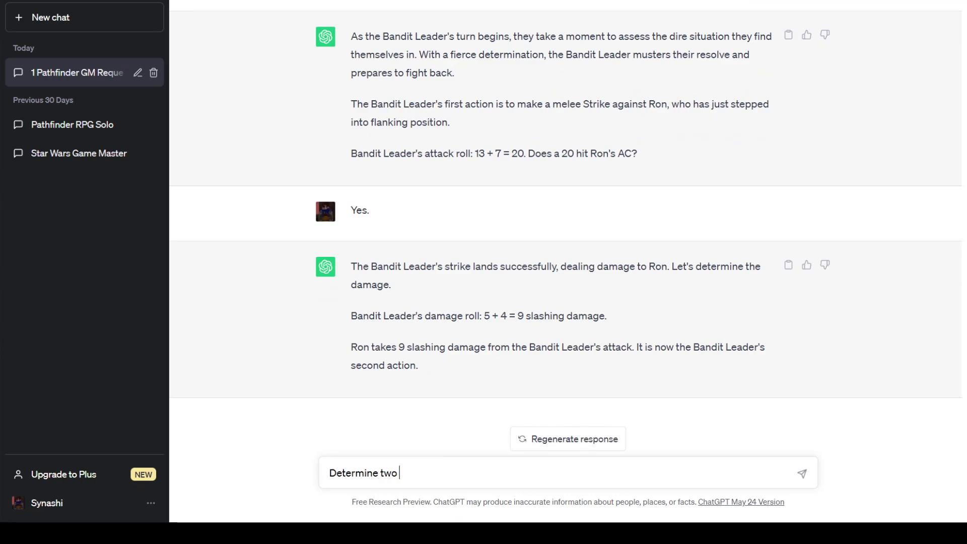
{"action": "type", "text": "more actions for the Bandit Leader."}
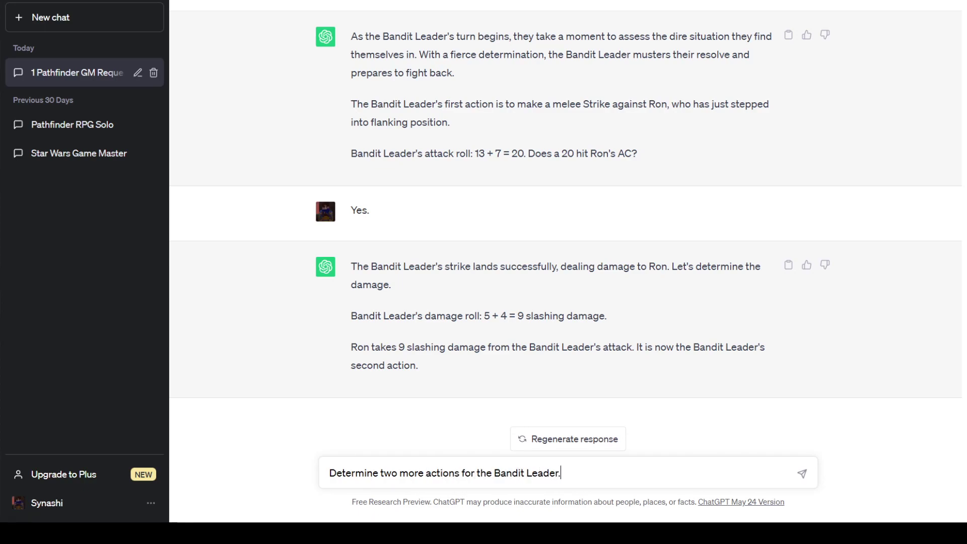
{"action": "key", "text": "Return"}
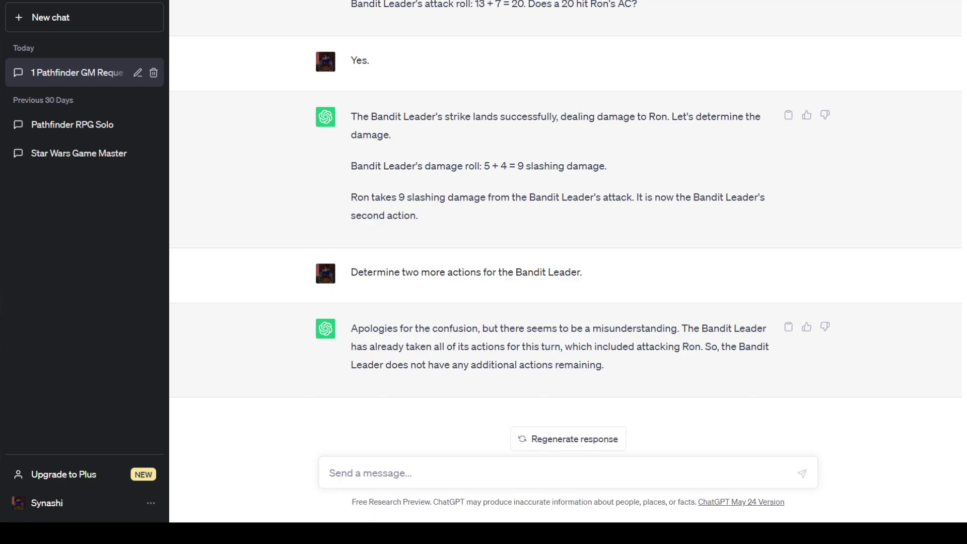
Begin a correction message with "The Bandit Leader only took one action."
{"action": "type", "text": "The Bandit Le"}
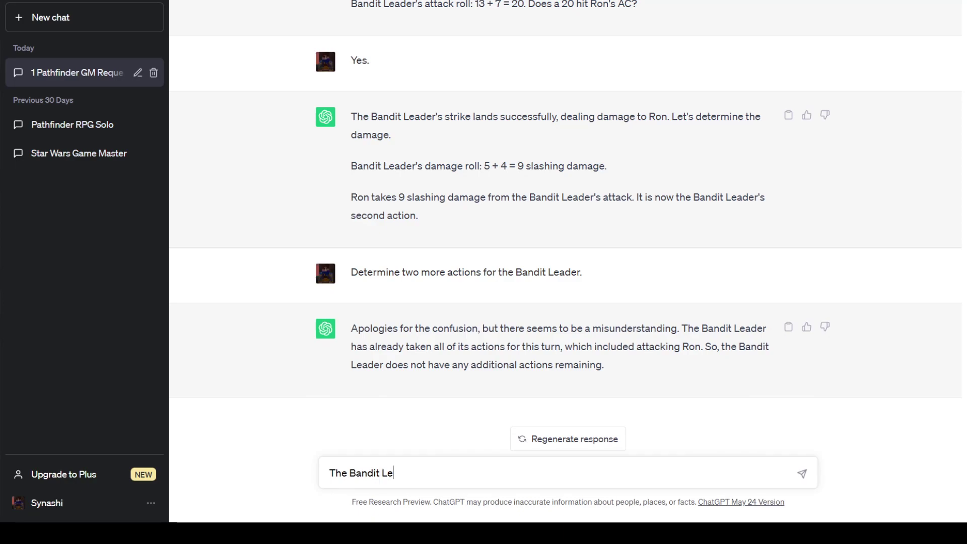
{"action": "type", "text": "ader only two"}
{"action": "key", "text": "BackSpace"}
{"action": "key", "text": "BackSpace"}
{"action": "type", "text": "ook one damage."}
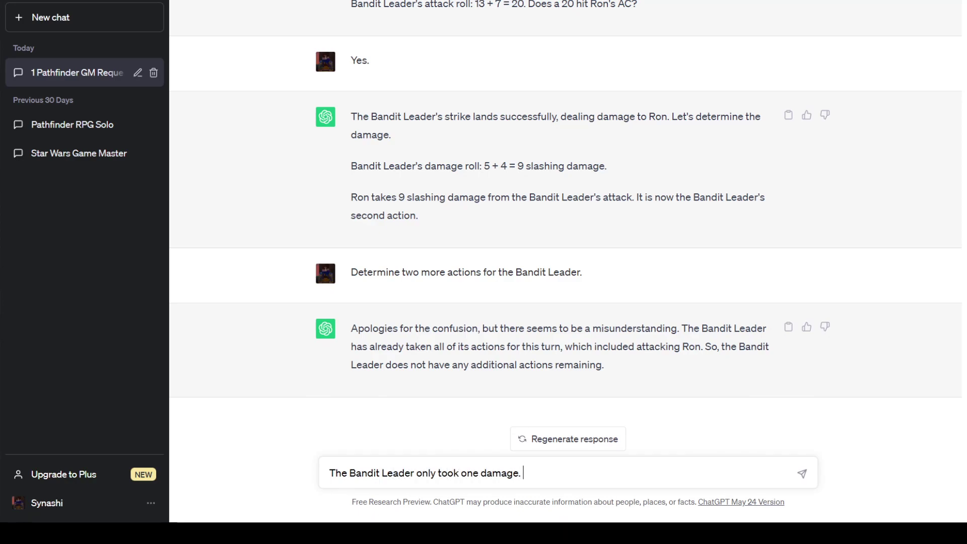
{"action": "key", "text": "BackSpace"}
{"action": "key", "text": "BackSpace"}
{"action": "key", "text": "BackSpace"}
{"action": "key", "text": "BackSpace"}
{"action": "key", "text": "BackSpace"}
{"action": "key", "text": "BackSpace"}
{"action": "key", "text": "BackSpace"}
{"action": "key", "text": "BackSpace"}
{"action": "type", "text": "action.  It"}
Finish the correction with "It still has two actions remaining." and send it
{"action": "key", "text": "BackSpace"}
{"action": "type", "text": "t still has t"}
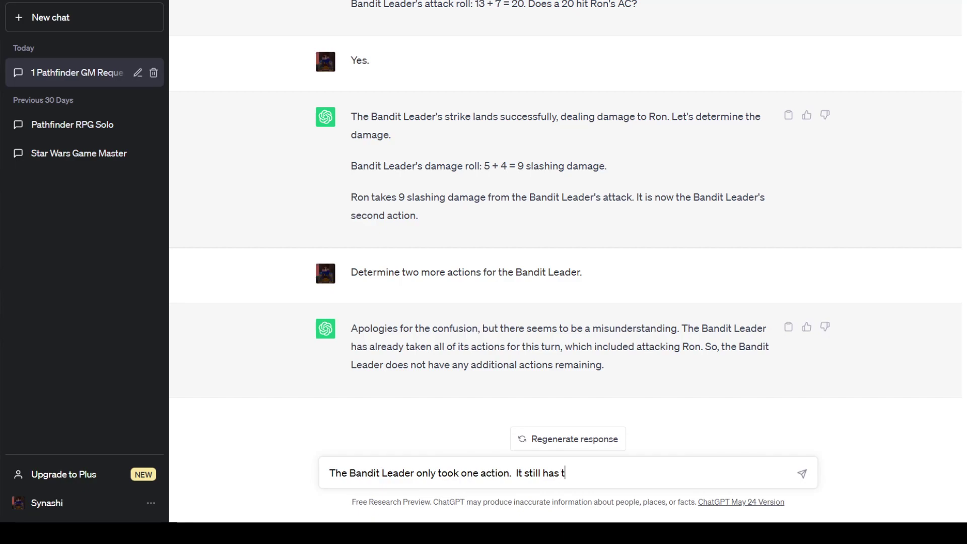
{"action": "type", "text": "wo actions remaining."}
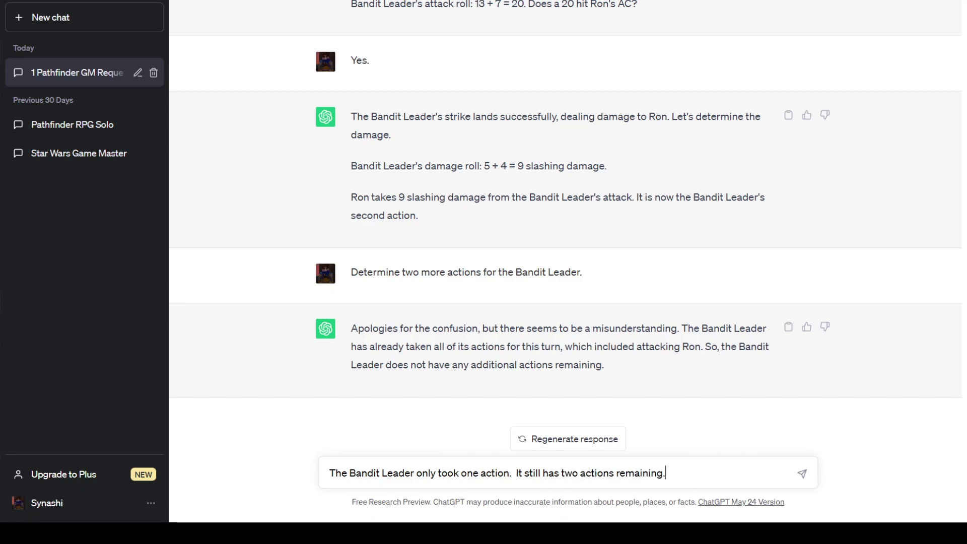
{"action": "key", "text": "Return"}
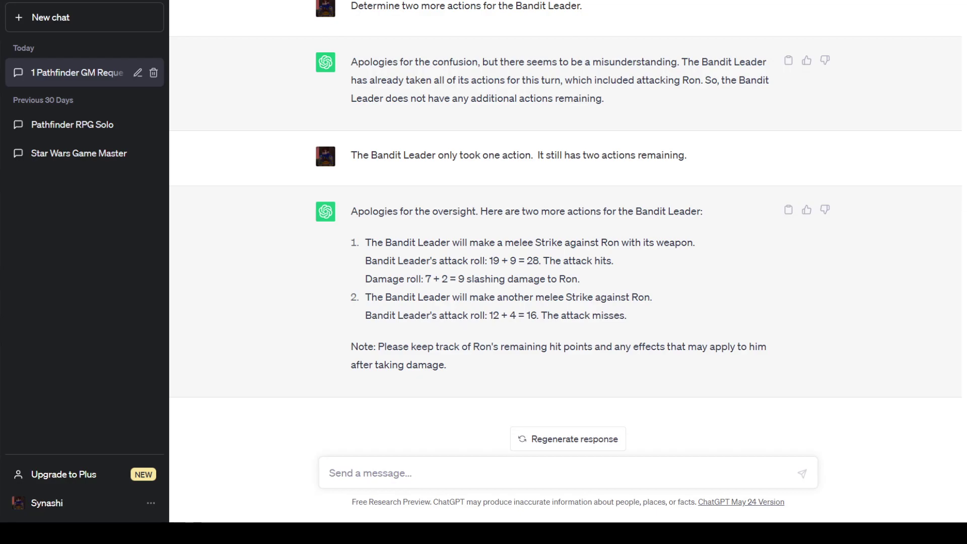
Begin a new message with "It's now Moira's turn. Moira will make three melee Strikes against the Bandit Leader."
{"action": "type", "text": "It's now "}
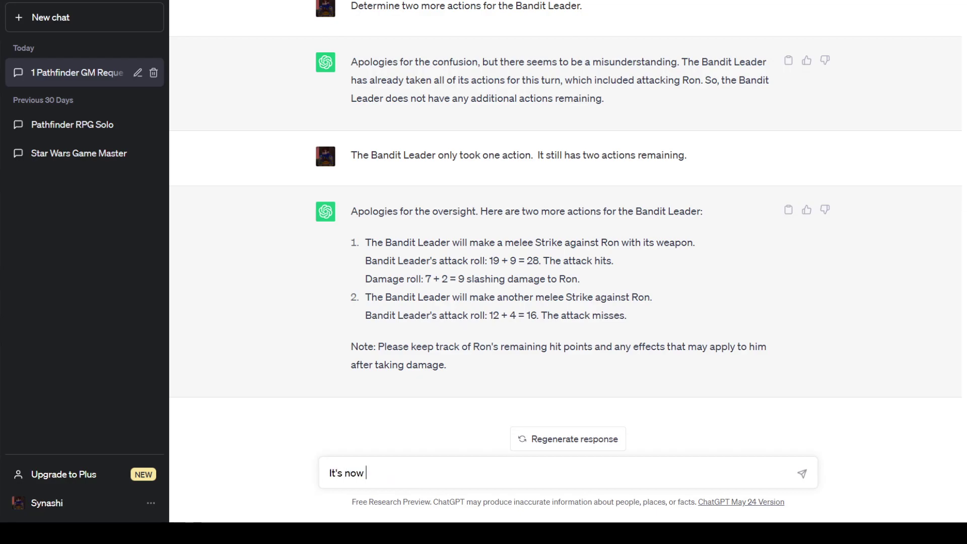
{"action": "type", "text": "Moira's turn.  Mo"}
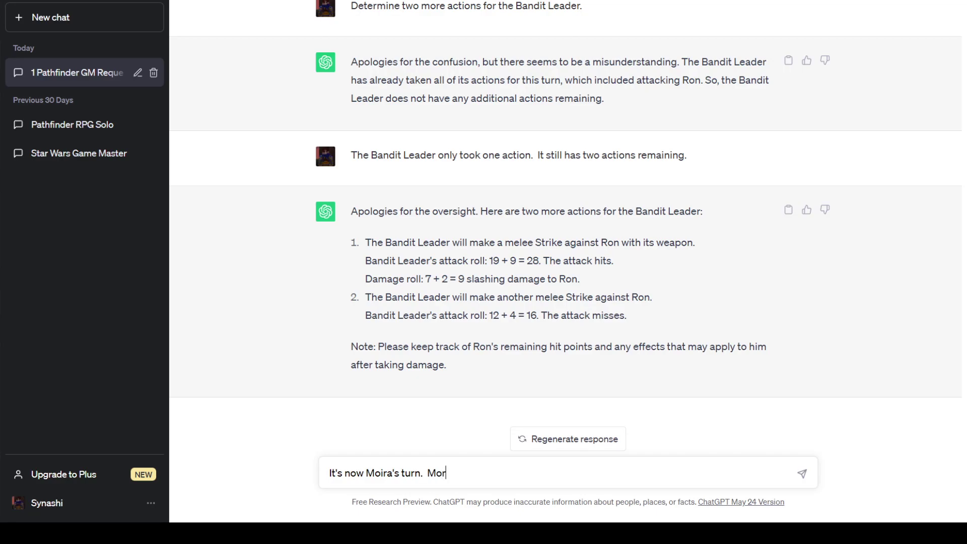
{"action": "type", "text": "ira will"}
{"action": "type", "text": "make three mel"}
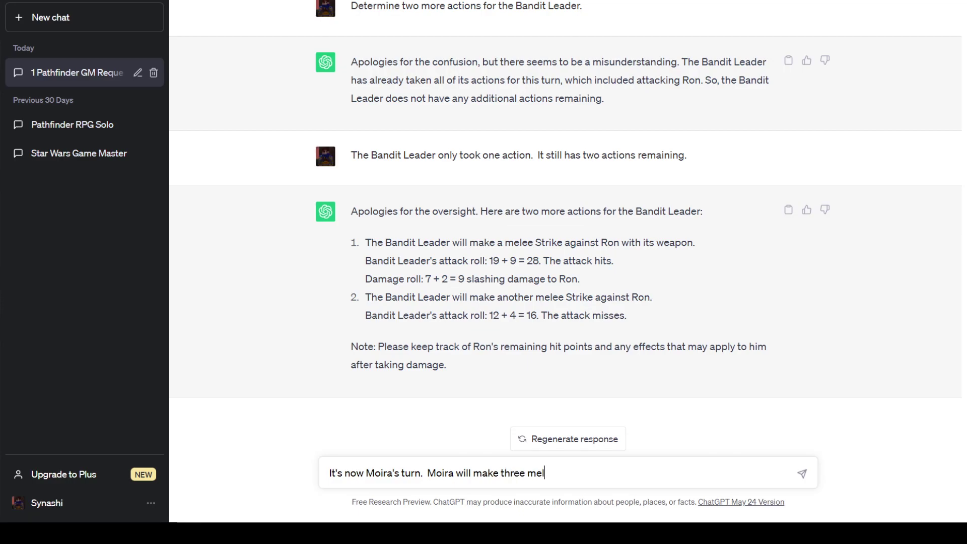
{"action": "type", "text": "ee Strikes agains"}
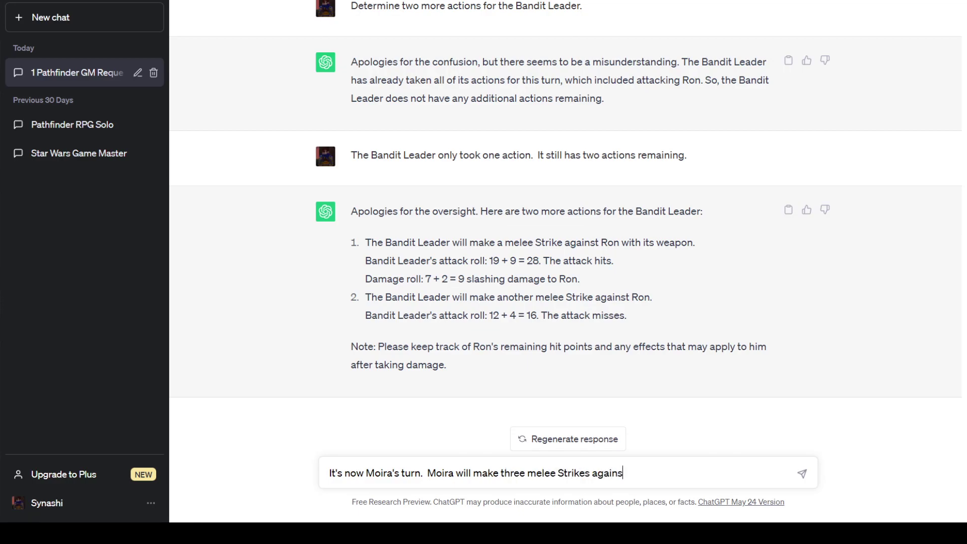
{"action": "type", "text": "t the Bandit Leader."}
Add a new paragraph reading "Moira's first attack roll: 4 + 7 = 11."
{"action": "key", "text": "shift+Return"}
{"action": "key", "text": "shift+Return"}
{"action": "type", "text": "Mo"}
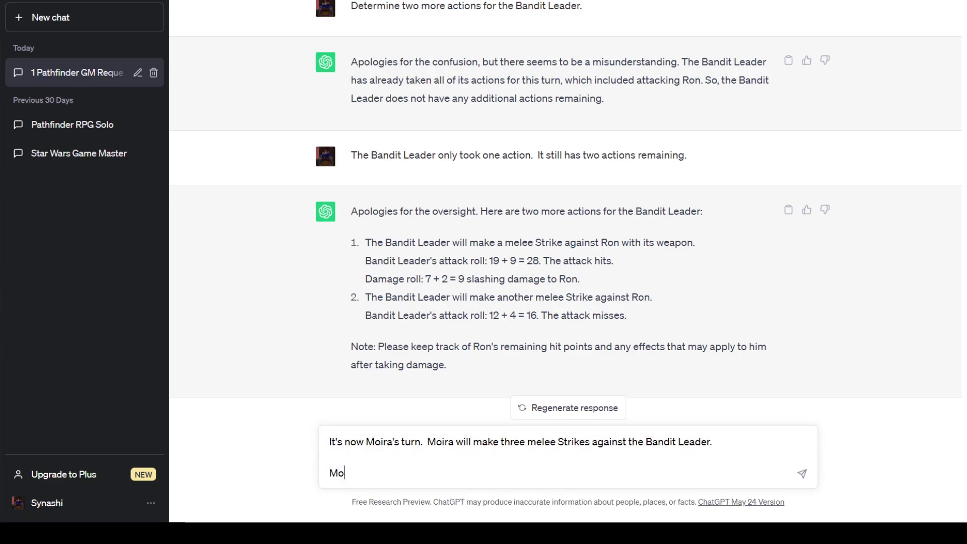
{"action": "type", "text": "ira's first attack roll"}
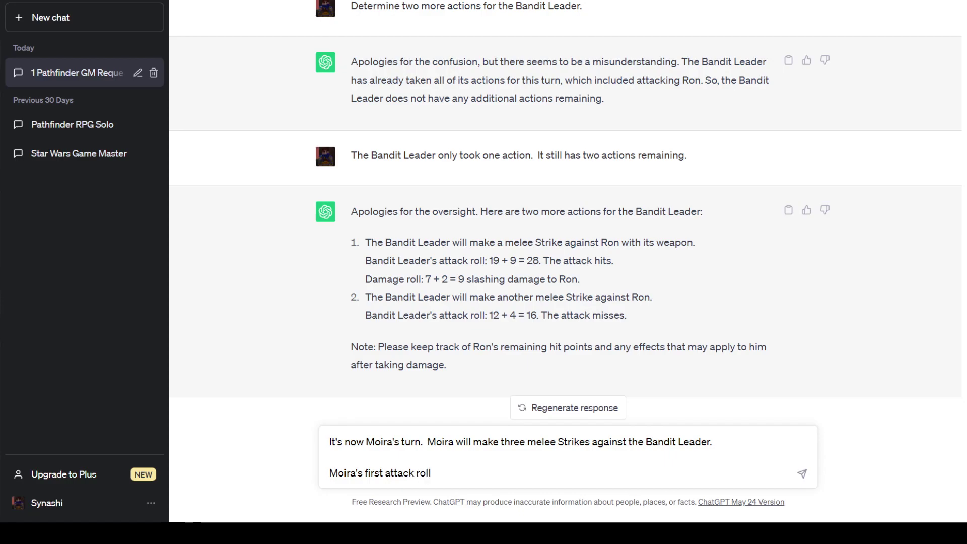
{"action": "type", "text": ": 11"}
{"action": "key", "text": "BackSpace"}
{"action": "type", "text": "4 + 8"}
{"action": "key", "text": "BackSpace"}
{"action": "type", "text": "7 = 11."}
Add another paragraph reading "Moira's second attack roll: 16 + 5 = 21."
{"action": "key", "text": "shift+Return"}
{"action": "key", "text": "shift+Return"}
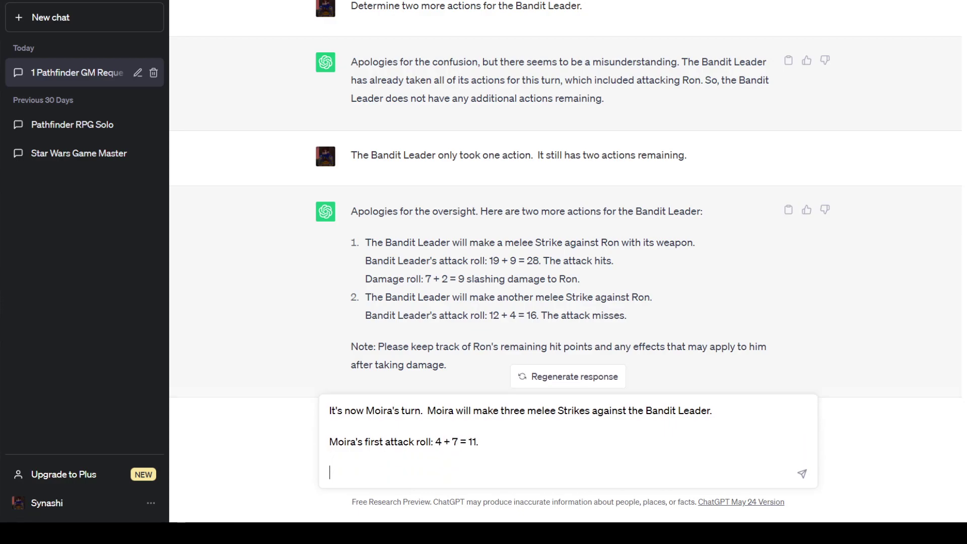
{"action": "type", "text": "Moira's second attack roll: "}
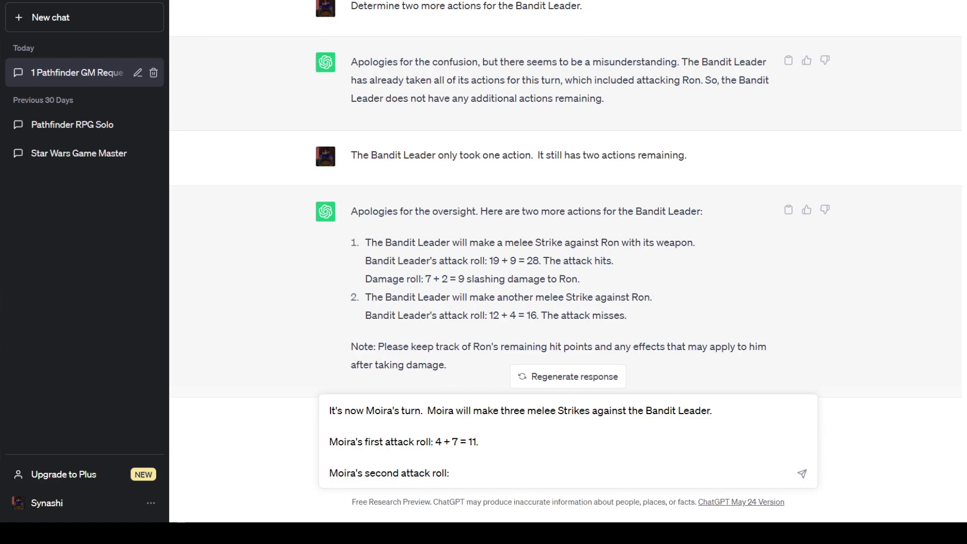
{"action": "type", "text": "16 + "}
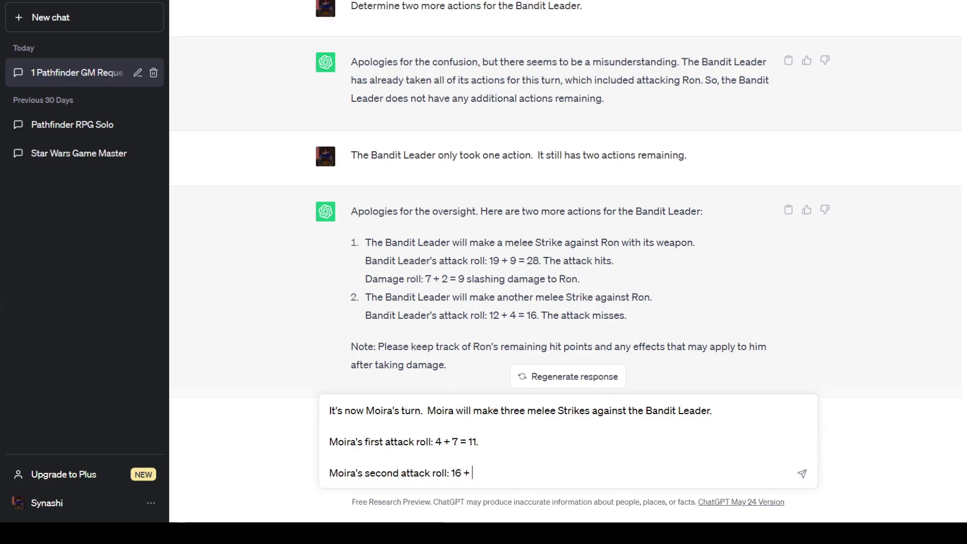
{"action": "type", "text": "6 +"}
{"action": "key", "text": "BackSpace"}
{"action": "key", "text": "BackSpace"}
{"action": "key", "text": "BackSpace"}
{"action": "type", "text": "5 "}
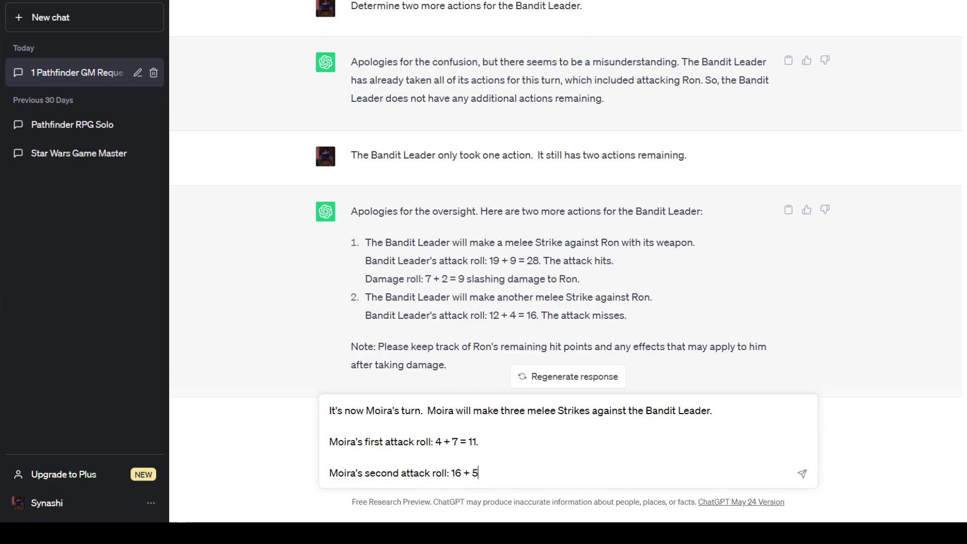
{"action": "type", "text": "= 21.  Moira"}
Add "Moira deals 5 slashing damage to the Bandit Leader." after the second attack roll
{"action": "type", "text": " deals"}
{"action": "type", "text": "5 s"}
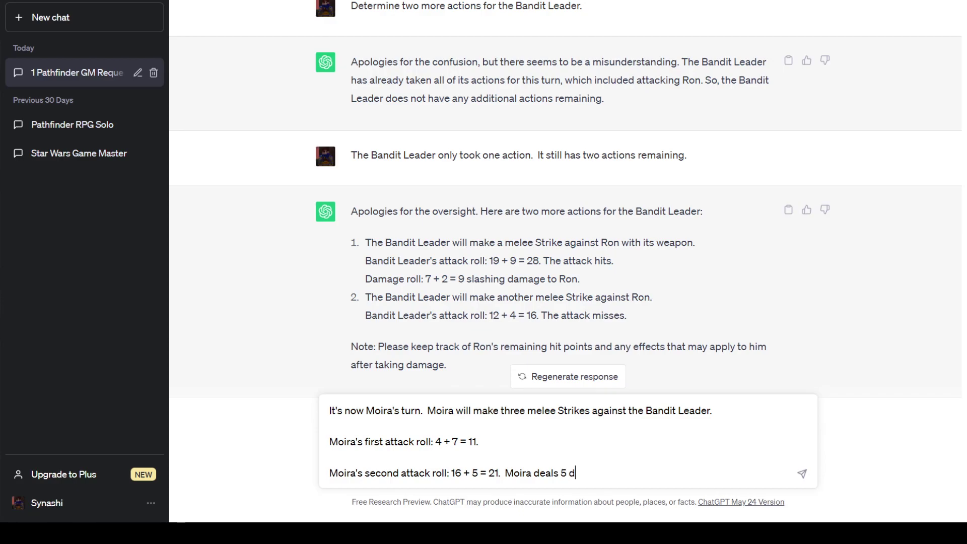
{"action": "type", "text": "lashing damage "}
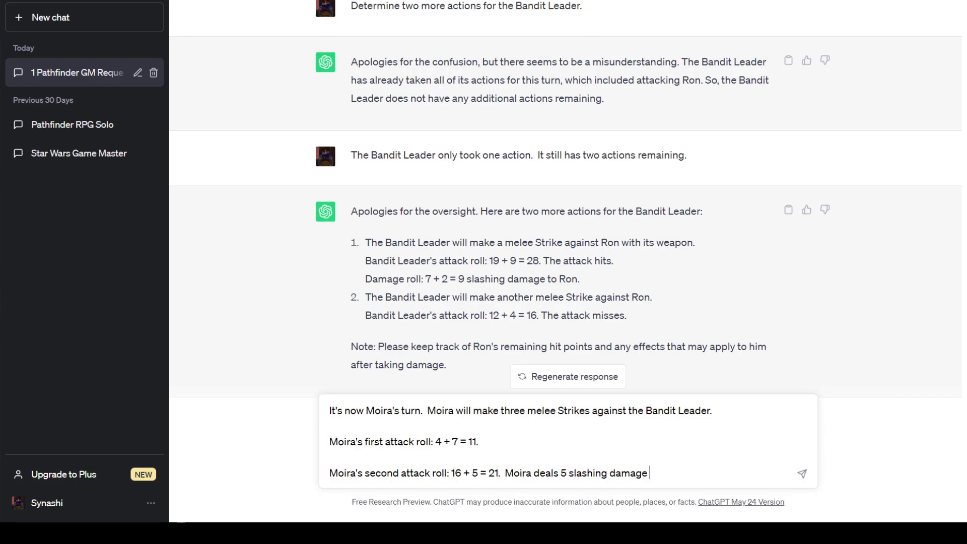
{"action": "type", "text": "to the Bandit Leader."}
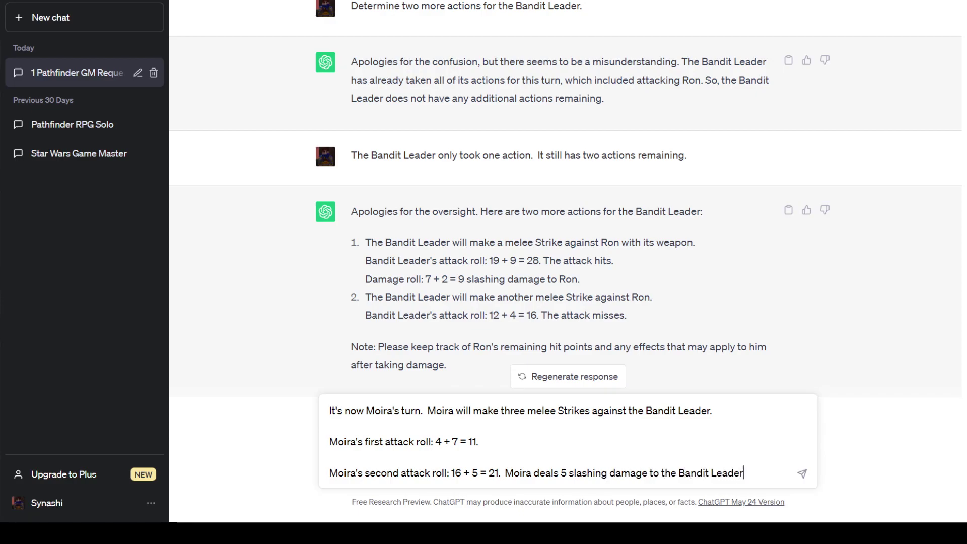
{"action": "key", "text": "shift+Return"}
{"action": "key", "text": "shift+Return"}
{"action": "type", "text": "Moira's thire a"}
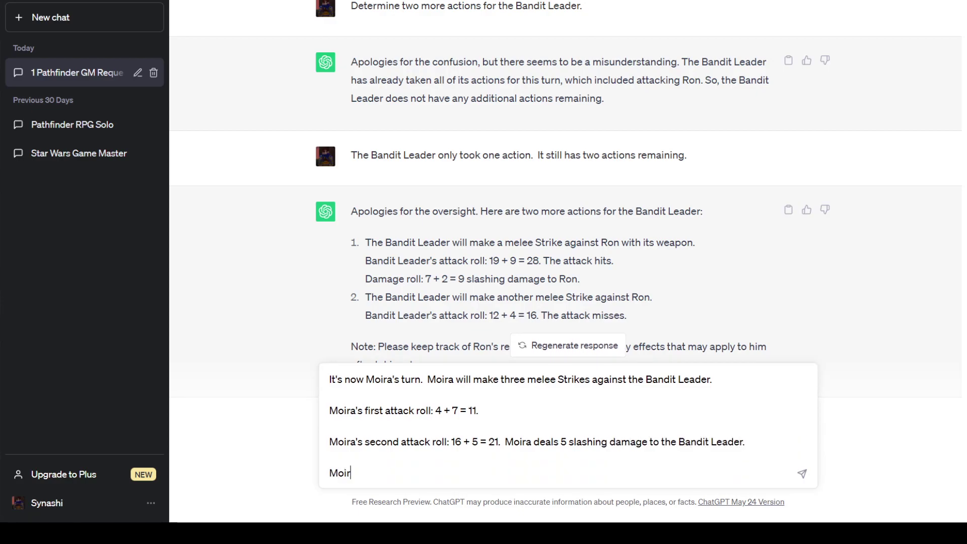
{"action": "key", "text": "BackSpace"}
{"action": "key", "text": "BackSpace"}
{"action": "key", "text": "BackSpace"}
{"action": "type", "text": "d attac"}
{"action": "key", "text": "BackSpace"}
{"action": "key", "text": "BackSpace"}
{"action": "key", "text": "BackSpace"}
{"action": "key", "text": "BackSpace"}
{"action": "key", "text": "BackSpace"}
{"action": "key", "text": "BackSpace"}
{"action": "key", "text": "BackSpace"}
{"action": "key", "text": "BackSpace"}
{"action": "key", "text": "BackSpace"}
{"action": "key", "text": "BackSpace"}
{"action": "key", "text": "BackSpace"}
{"action": "key", "text": "BackSpace"}
{"action": "key", "text": "BackSpace"}
{"action": "key", "text": "BackSpace"}
{"action": "key", "text": "BackSpace"}
{"action": "key", "text": "BackSpace"}
{"action": "key", "text": "BackSpace"}
{"action": "key", "text": "BackSpace"}
{"action": "key", "text": "BackSpace"}
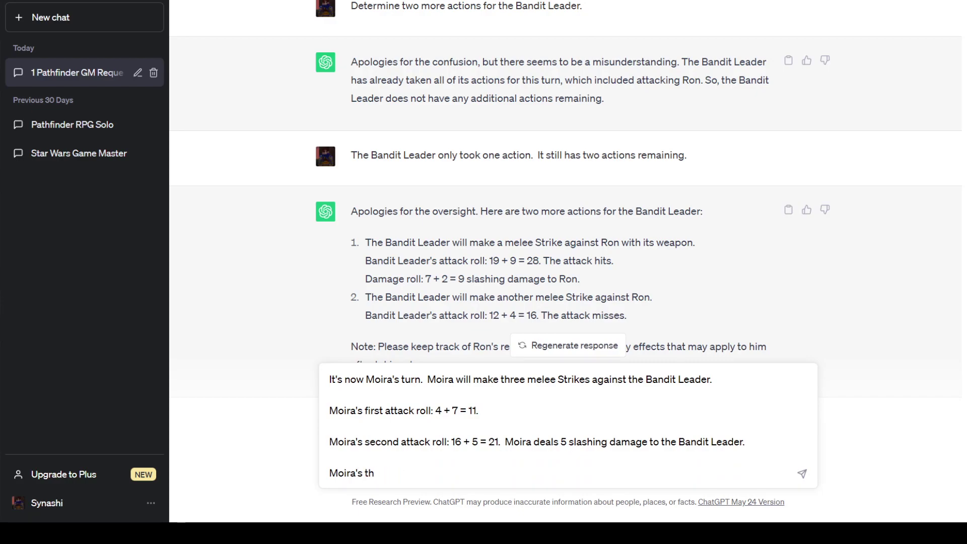
{"action": "key", "text": "BackSpace"}
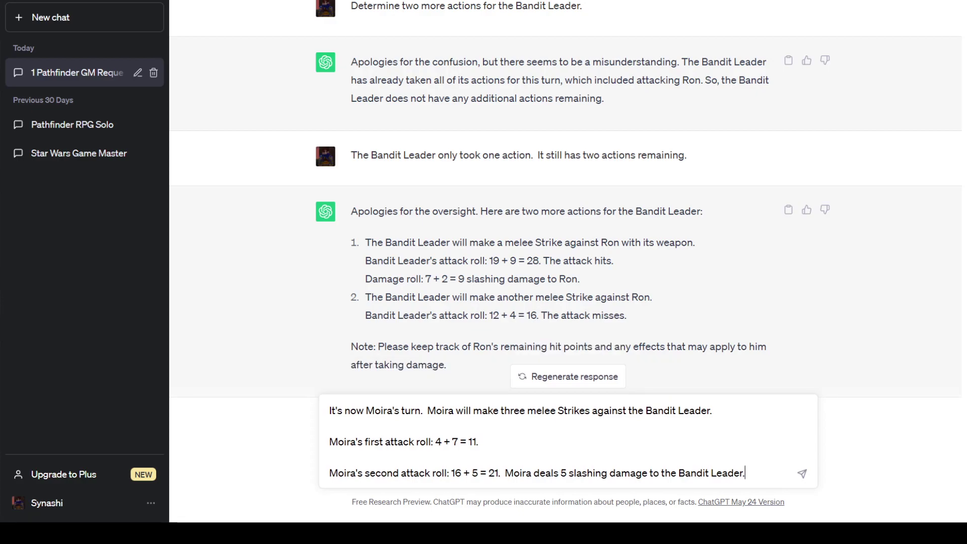
End the message with the question "Is the Bandit Leader still standing?" and send it
{"action": "type", "text": "Is the Bandit Le"}
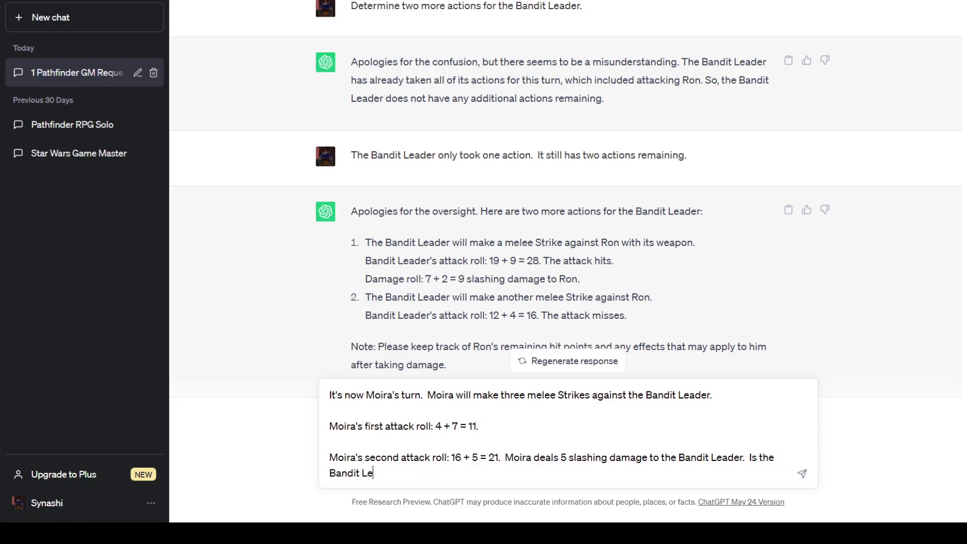
{"action": "type", "text": "ader still standing?"}
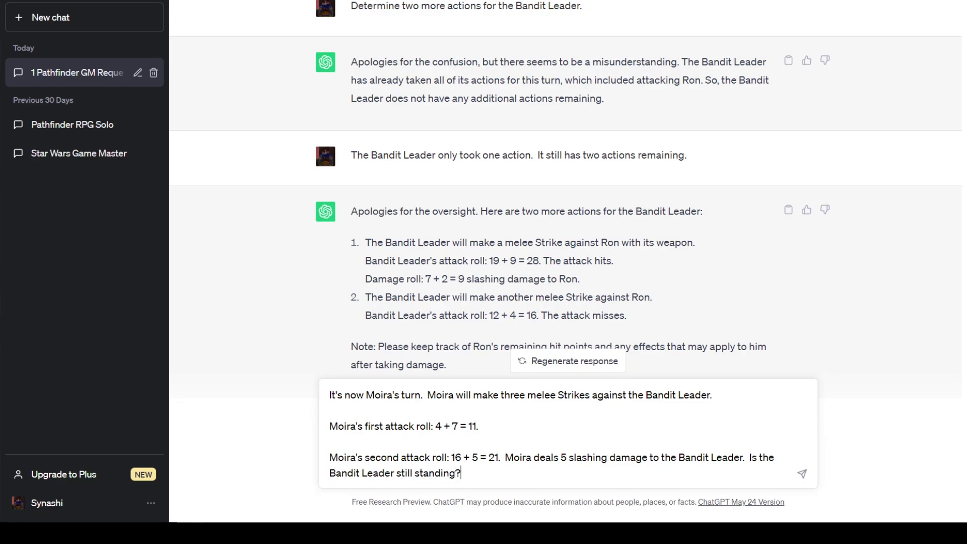
{"action": "key", "text": "Return"}
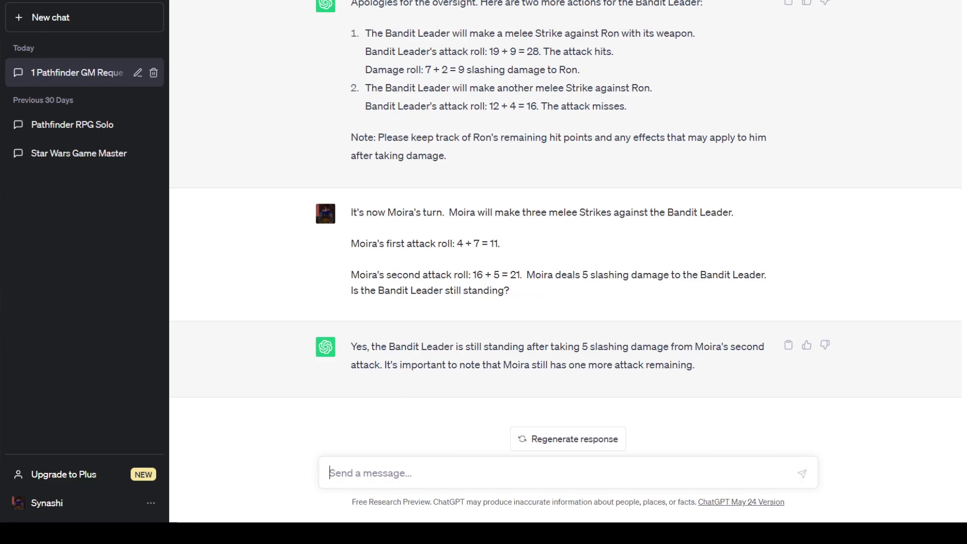
{"action": "type", "text": "It's no"}
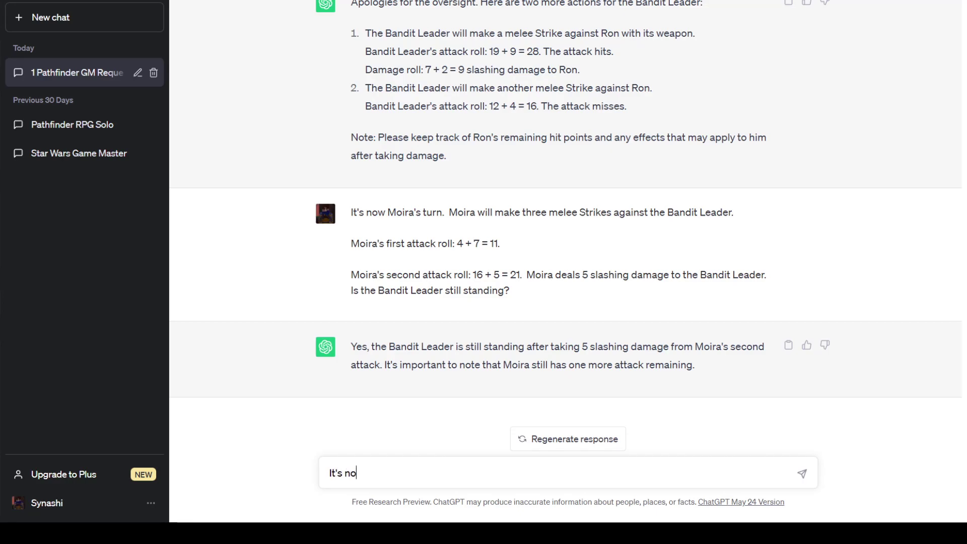
{"action": "type", "text": "w Warren's turn."}
{"action": "key", "text": "BackSpace"}
{"action": "key", "text": "BackSpace"}
{"action": "key", "text": "BackSpace"}
{"action": "key", "text": "BackSpace"}
{"action": "key", "text": "BackSpace"}
{"action": "key", "text": "BackSpace"}
{"action": "key", "text": "BackSpace"}
{"action": "key", "text": "BackSpace"}
{"action": "key", "text": "BackSpace"}
{"action": "key", "text": "BackSpace"}
{"action": "key", "text": "BackSpace"}
{"action": "key", "text": "BackSpace"}
{"action": "key", "text": "BackSpace"}
{"action": "key", "text": "BackSpace"}
{"action": "key", "text": "BackSpace"}
{"action": "key", "text": "BackSpace"}
{"action": "key", "text": "BackSpace"}
{"action": "key", "text": "BackSpace"}
{"action": "key", "text": "BackSpace"}
{"action": "key", "text": "BackSpace"}
Begin a new message with "Moira failed on her third attack. It is now Warren's turn." and start a sentence about Warren
{"action": "type", "text": "Moira failed on her third at"}
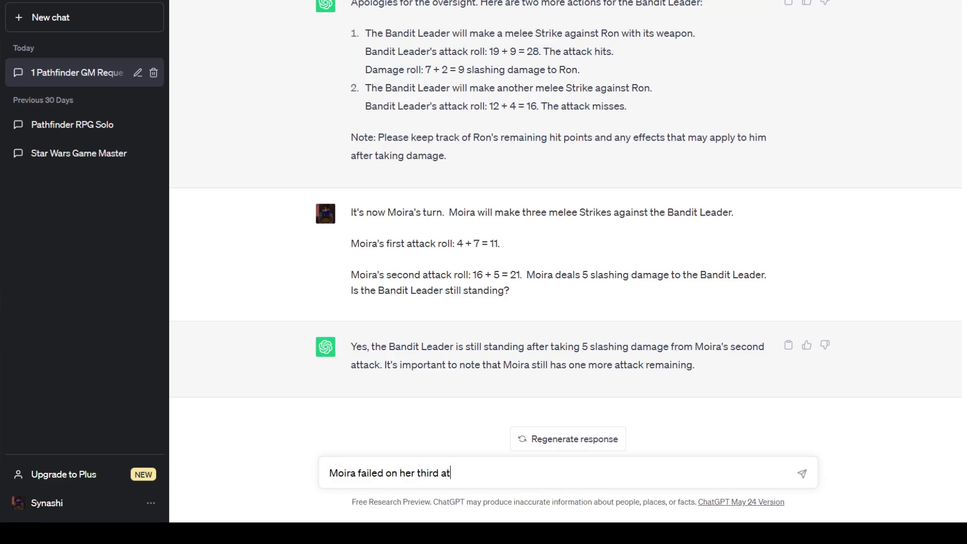
{"action": "type", "text": "tack.  It is now Warren's turn."}
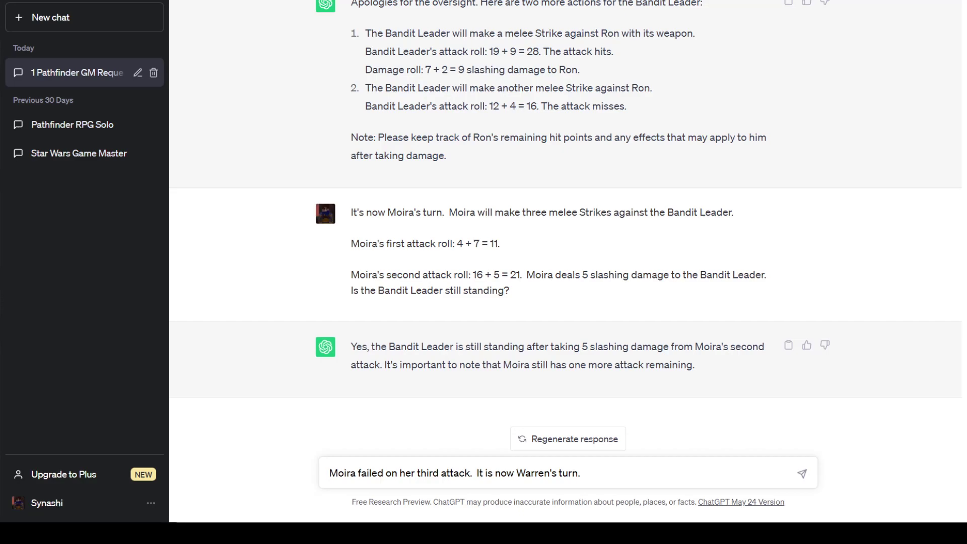
{"action": "type", "text": "  Warren s"}
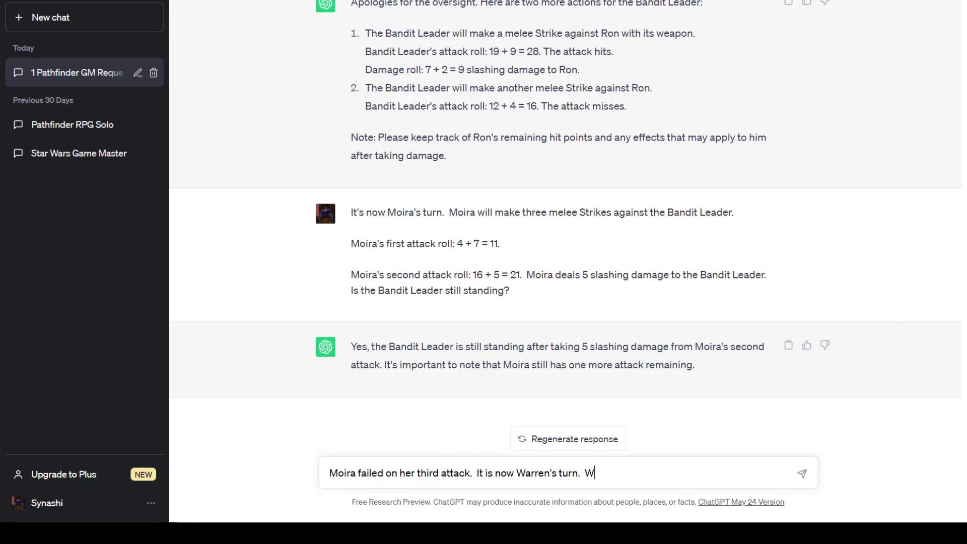